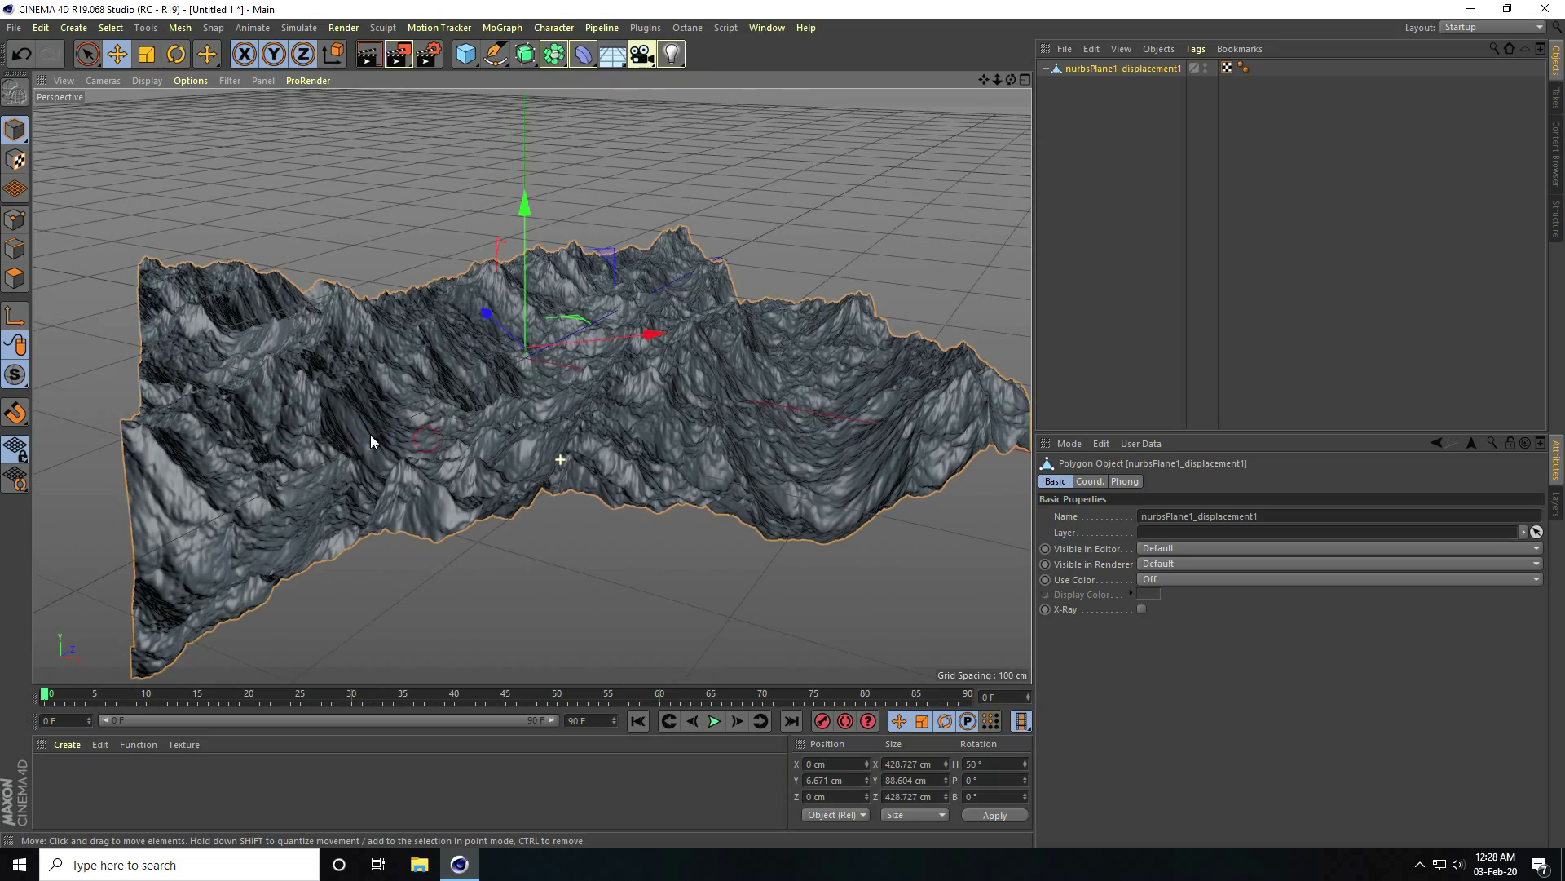
# Add a plane to the mountain terrain and lower it to about -8 cm in Y.
pyautogui.keyDown('alt'); pyautogui.moveTo(528, 511); pyautogui.dragTo(461, 510, button='right'); pyautogui.keyUp('alt')
pyautogui.keyDown('alt'); pyautogui.moveTo(462, 510); pyautogui.dragTo(456, 541); pyautogui.keyUp('alt')
pyautogui.keyDown('alt'); pyautogui.moveTo(456, 542); pyautogui.dragTo(517, 397, button='right'); pyautogui.keyUp('alt')
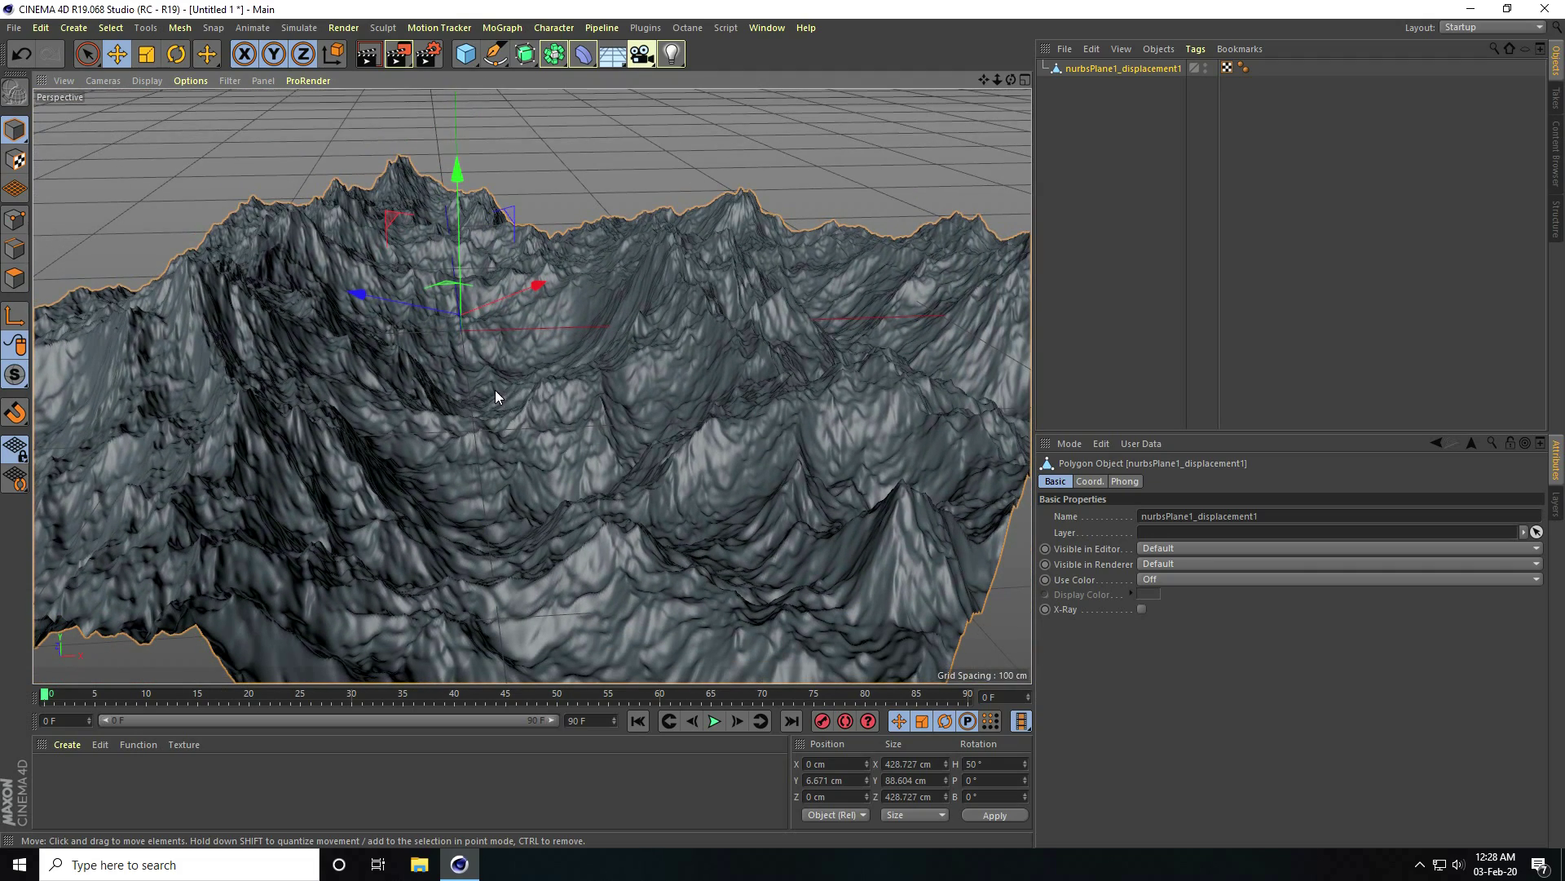
pyautogui.click(471, 57)
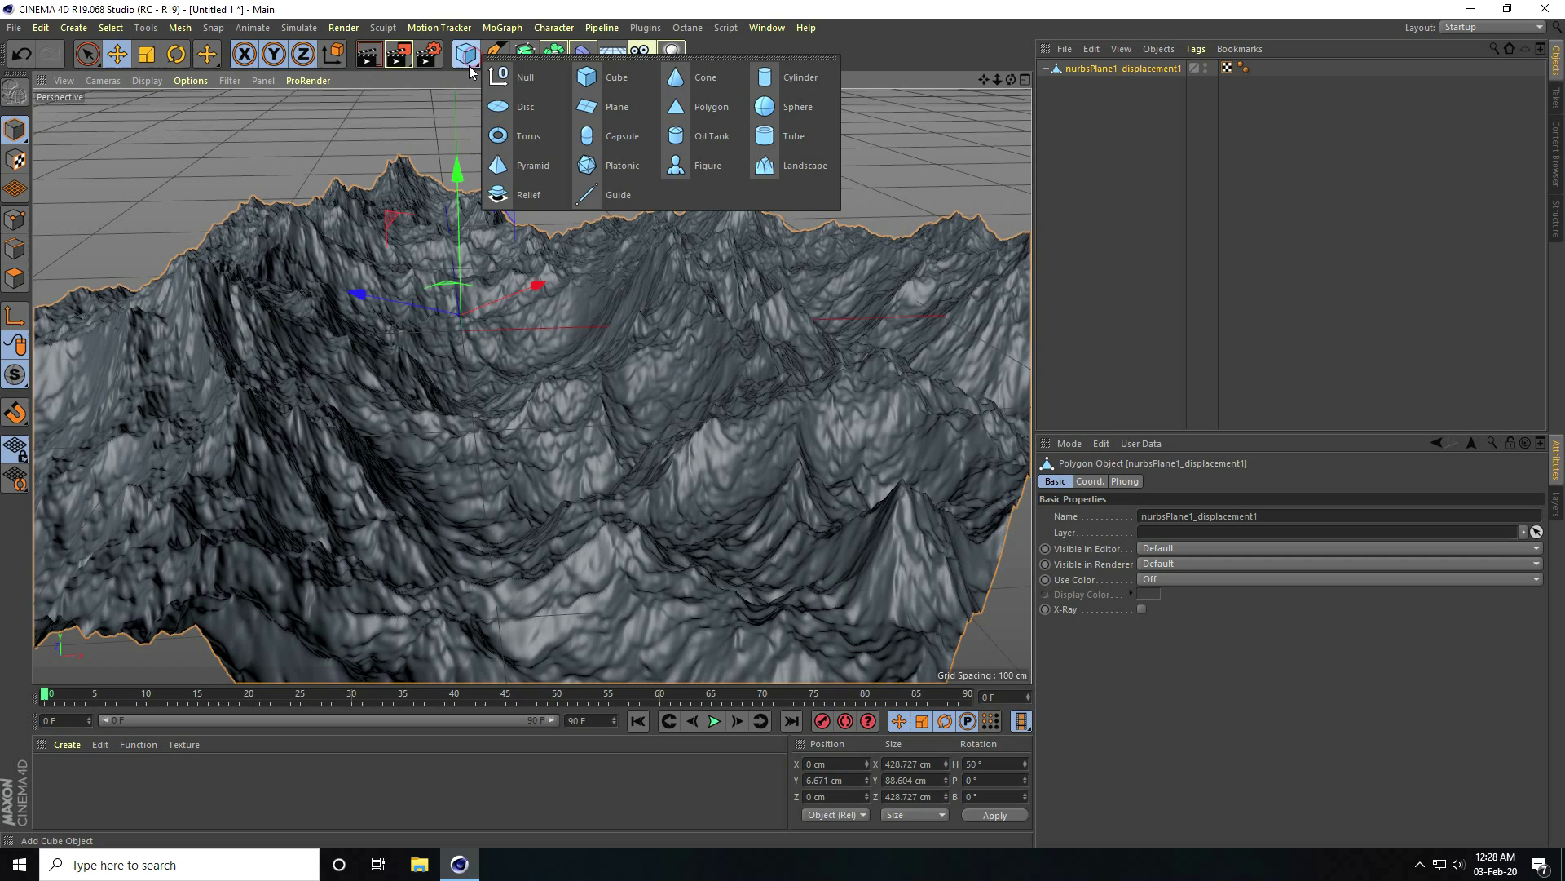
pyautogui.click(605, 110)
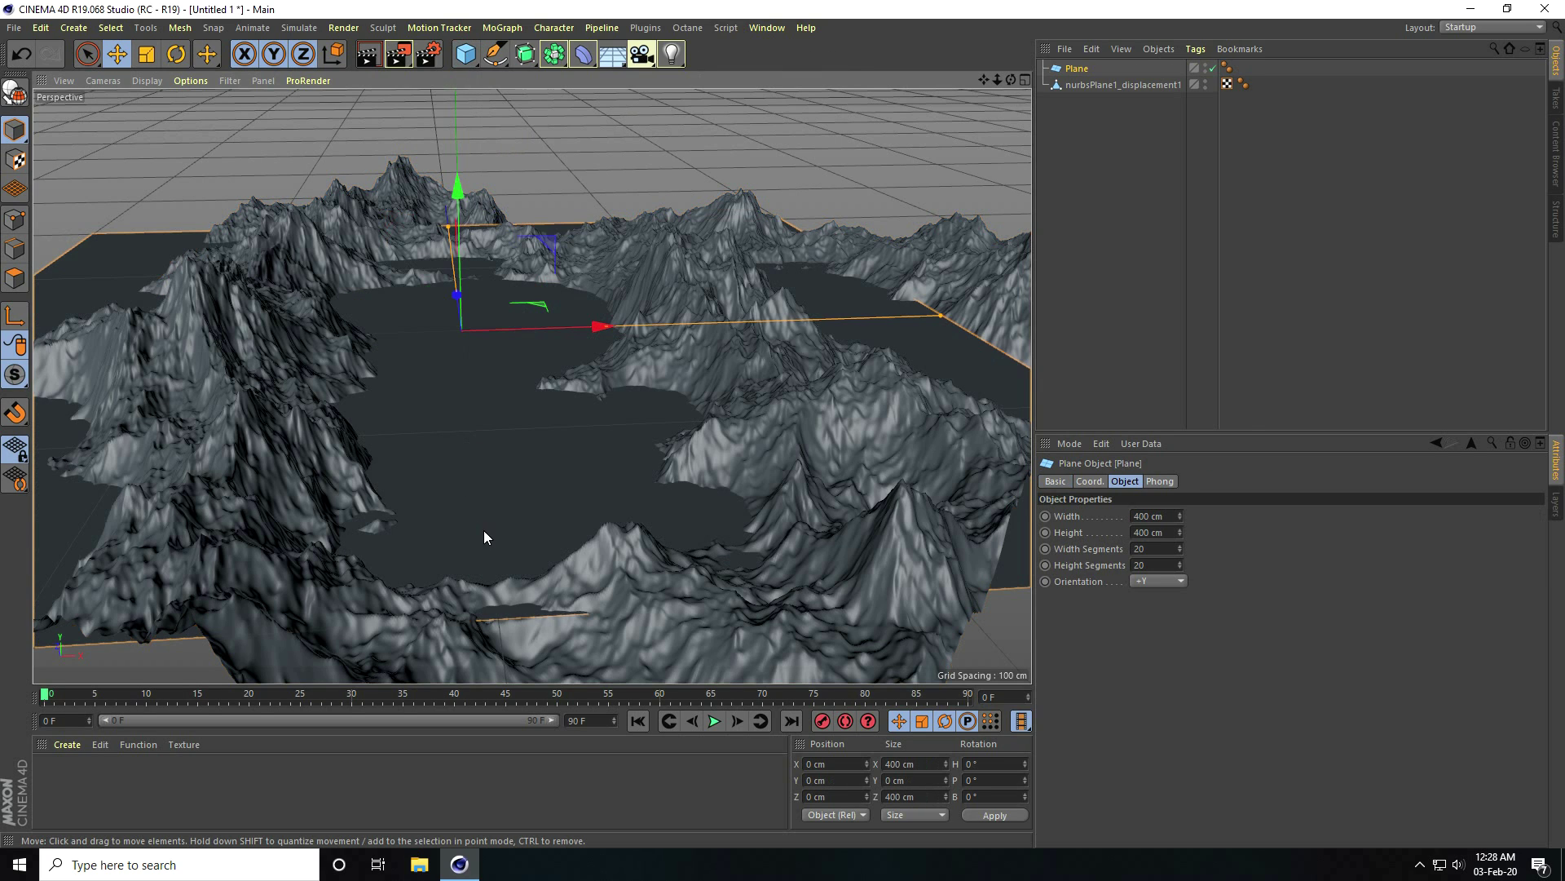
pyautogui.keyDown('alt'); pyautogui.moveTo(482, 530); pyautogui.dragTo(462, 494); pyautogui.keyUp('alt')
pyautogui.moveTo(522, 274); pyautogui.dragTo(525, 302)
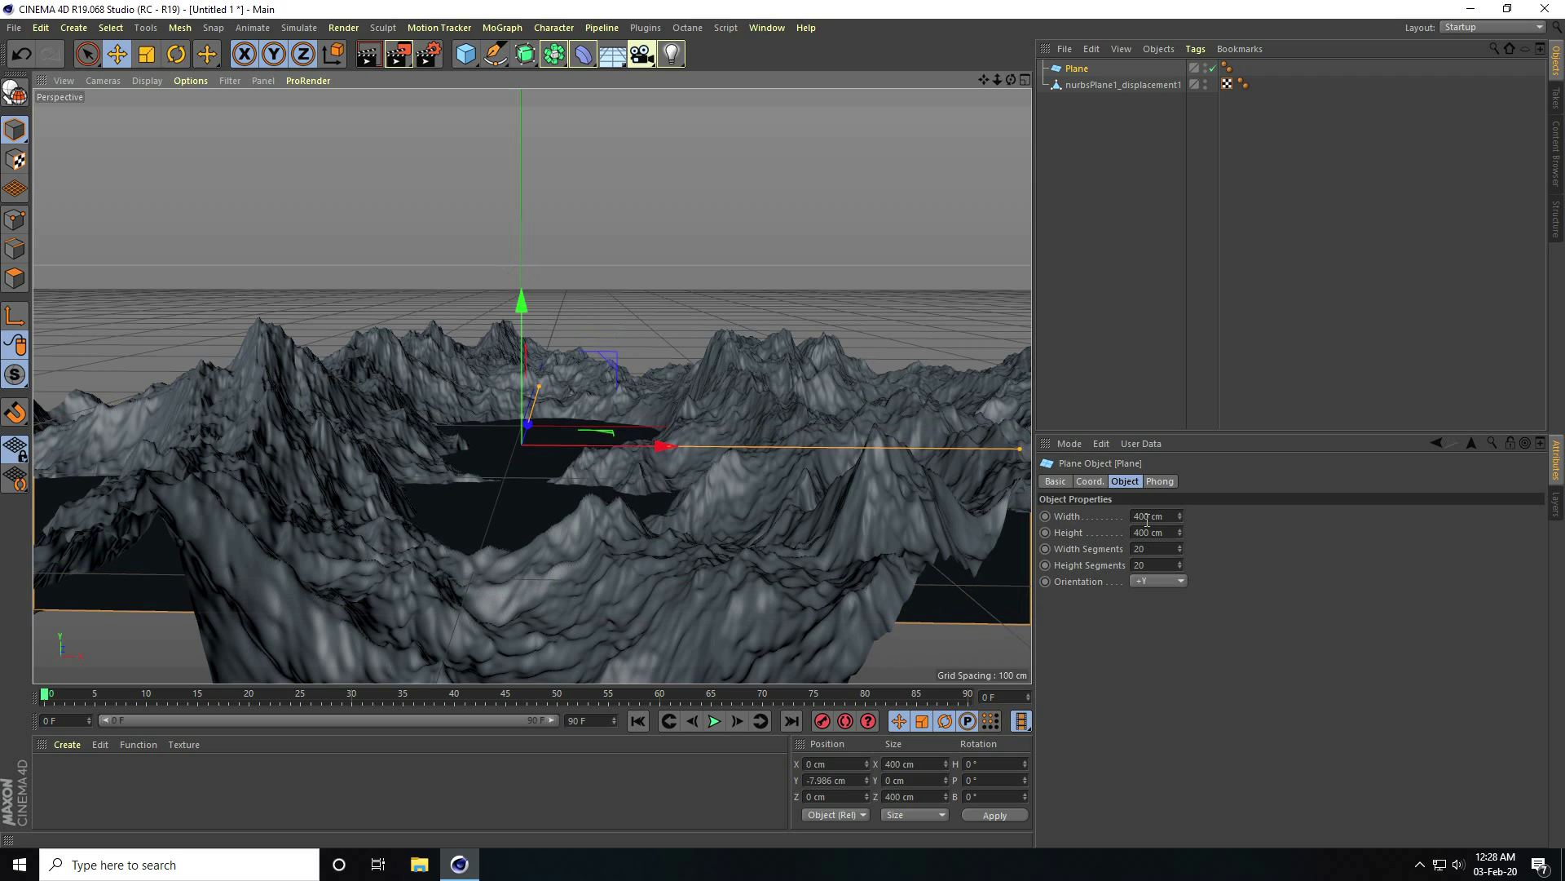
# Set the plane's width and height to 500 cm and lower it to about -13.3 cm in Y.
pyautogui.click(1172, 515)
pyautogui.write('500')
pyautogui.press('Tab')
pyautogui.write('5')
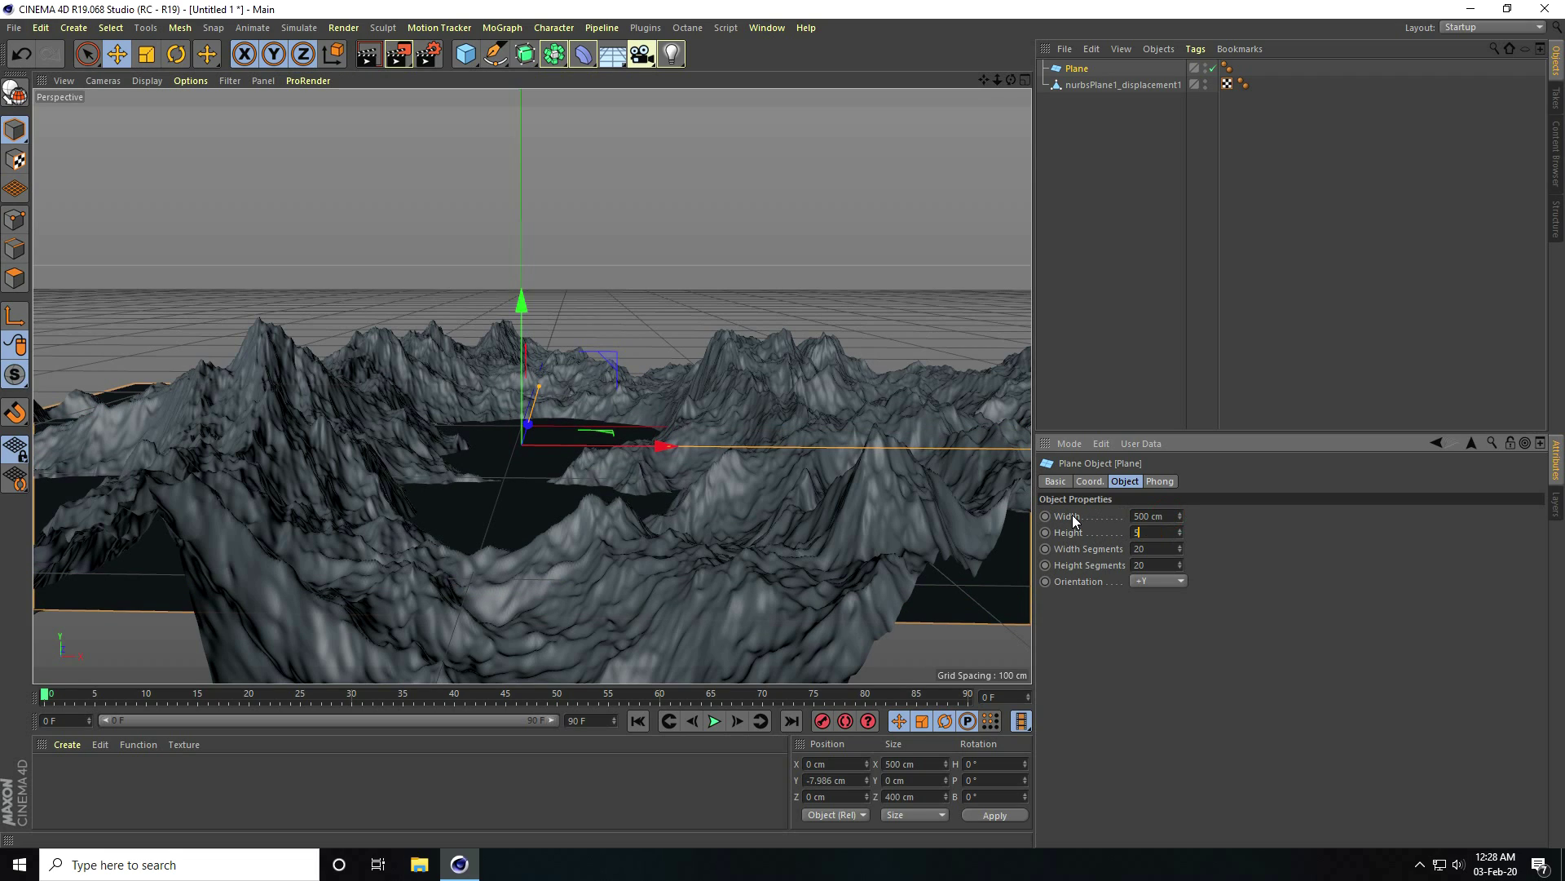
pyautogui.press('Return')
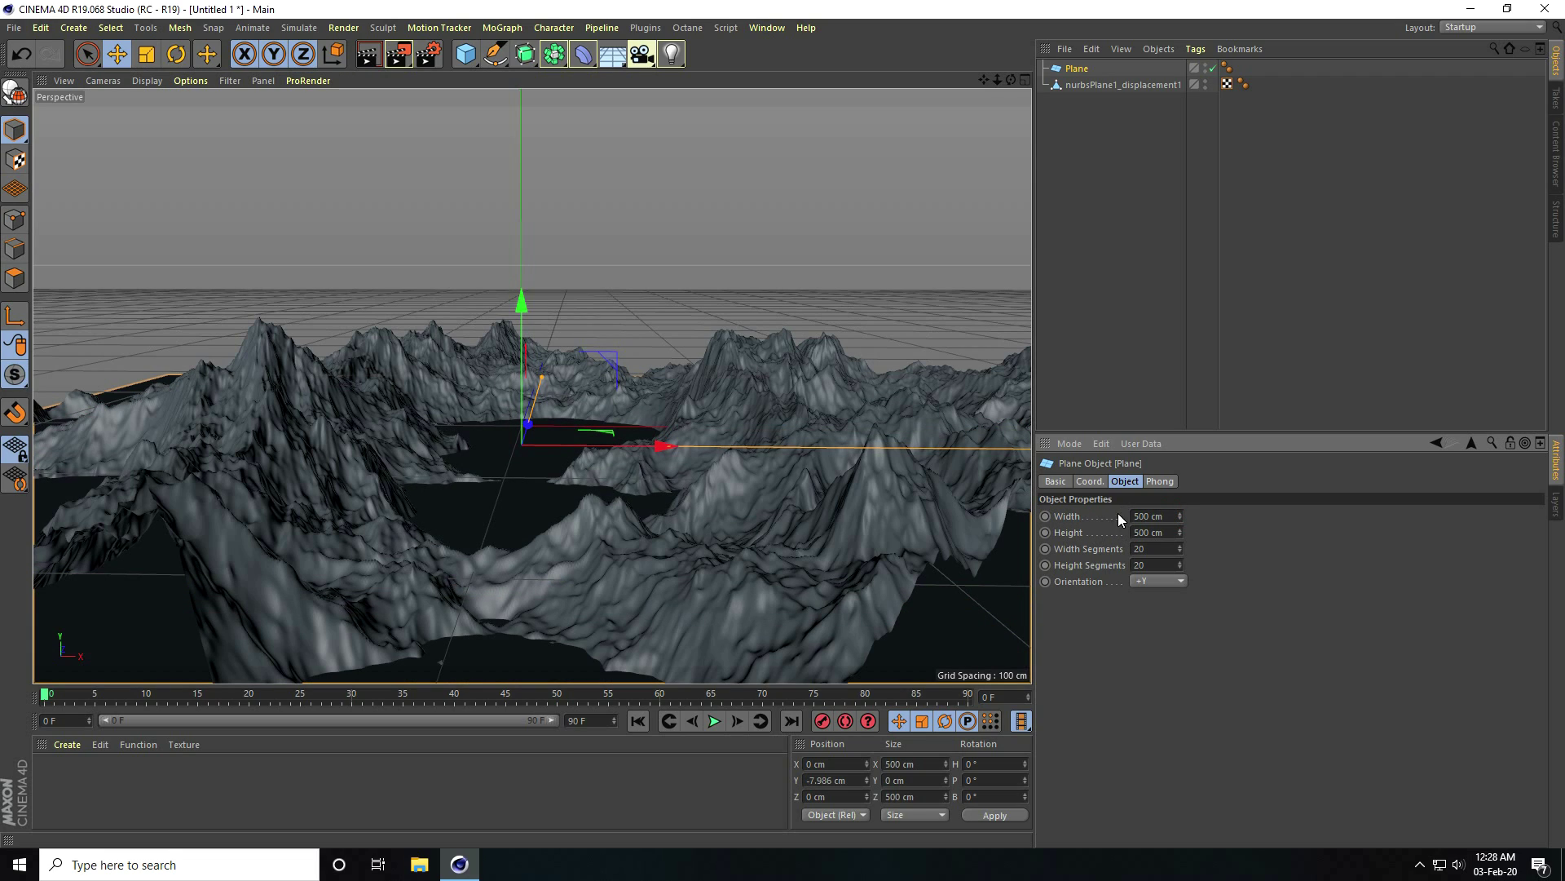
pyautogui.click(1172, 531)
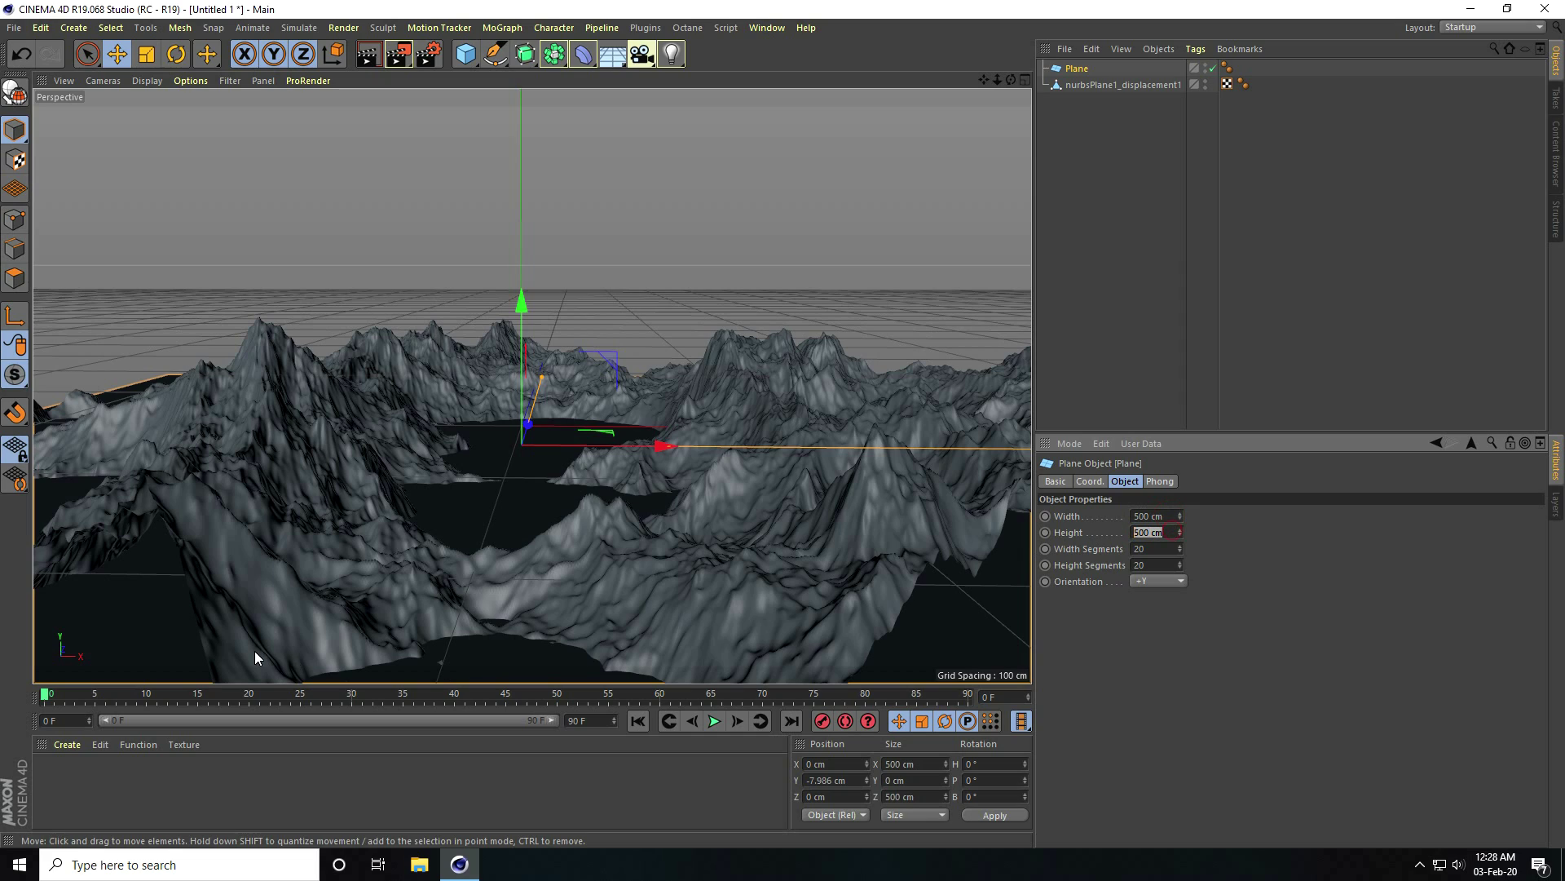
pyautogui.keyDown('alt'); pyautogui.moveTo(540, 421); pyautogui.dragTo(536, 364); pyautogui.keyUp('alt')
pyautogui.moveTo(523, 309); pyautogui.dragTo(535, 434)
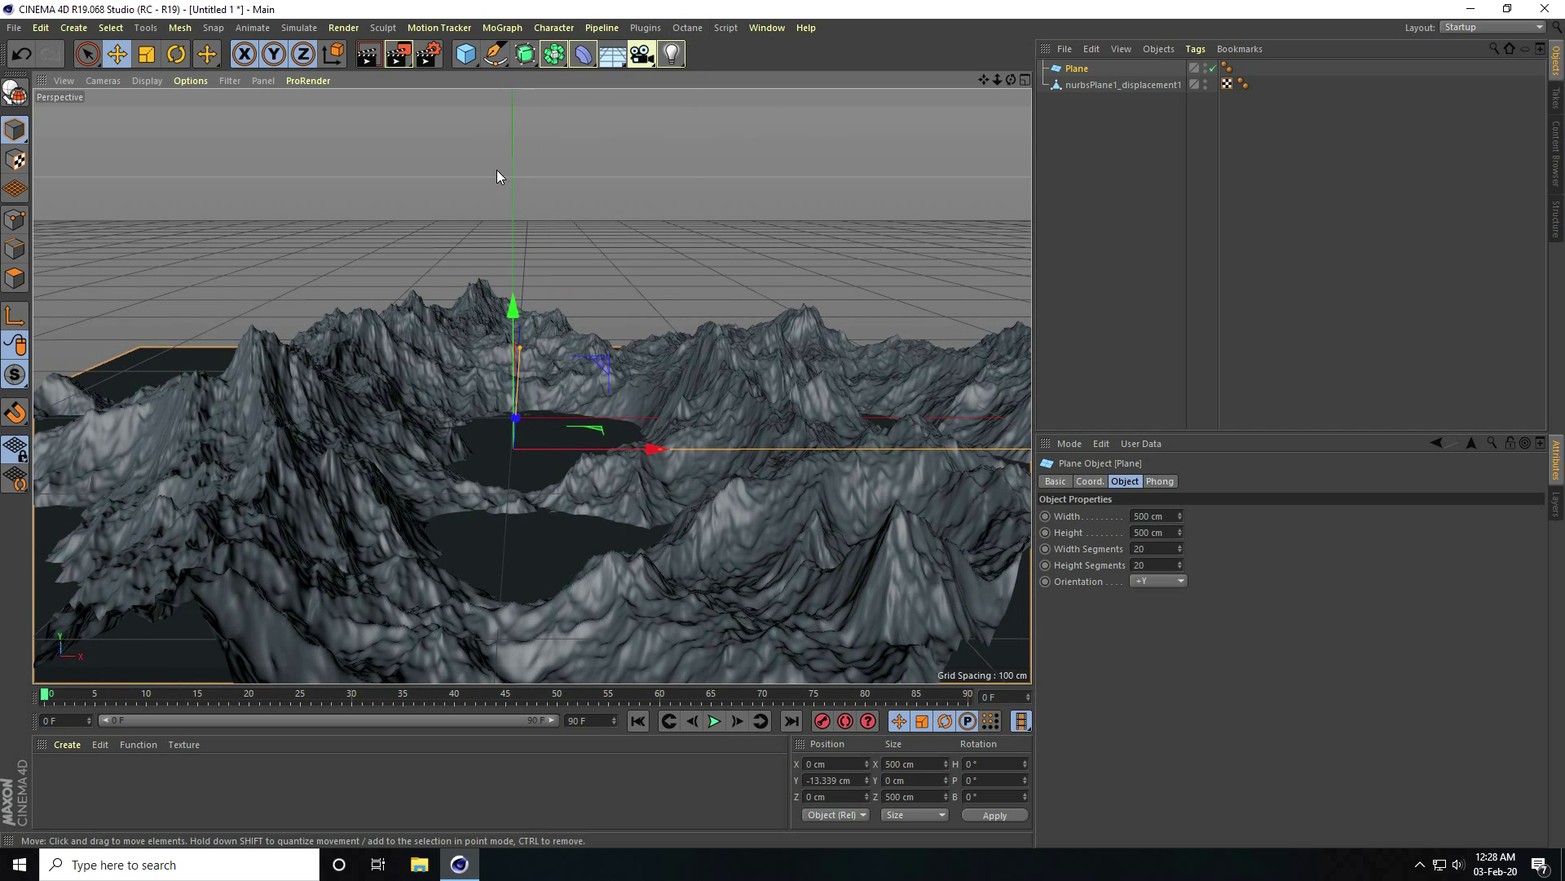
# Add a torus and stand it upright with a pitch rotation of 90°.
pyautogui.click(468, 55)
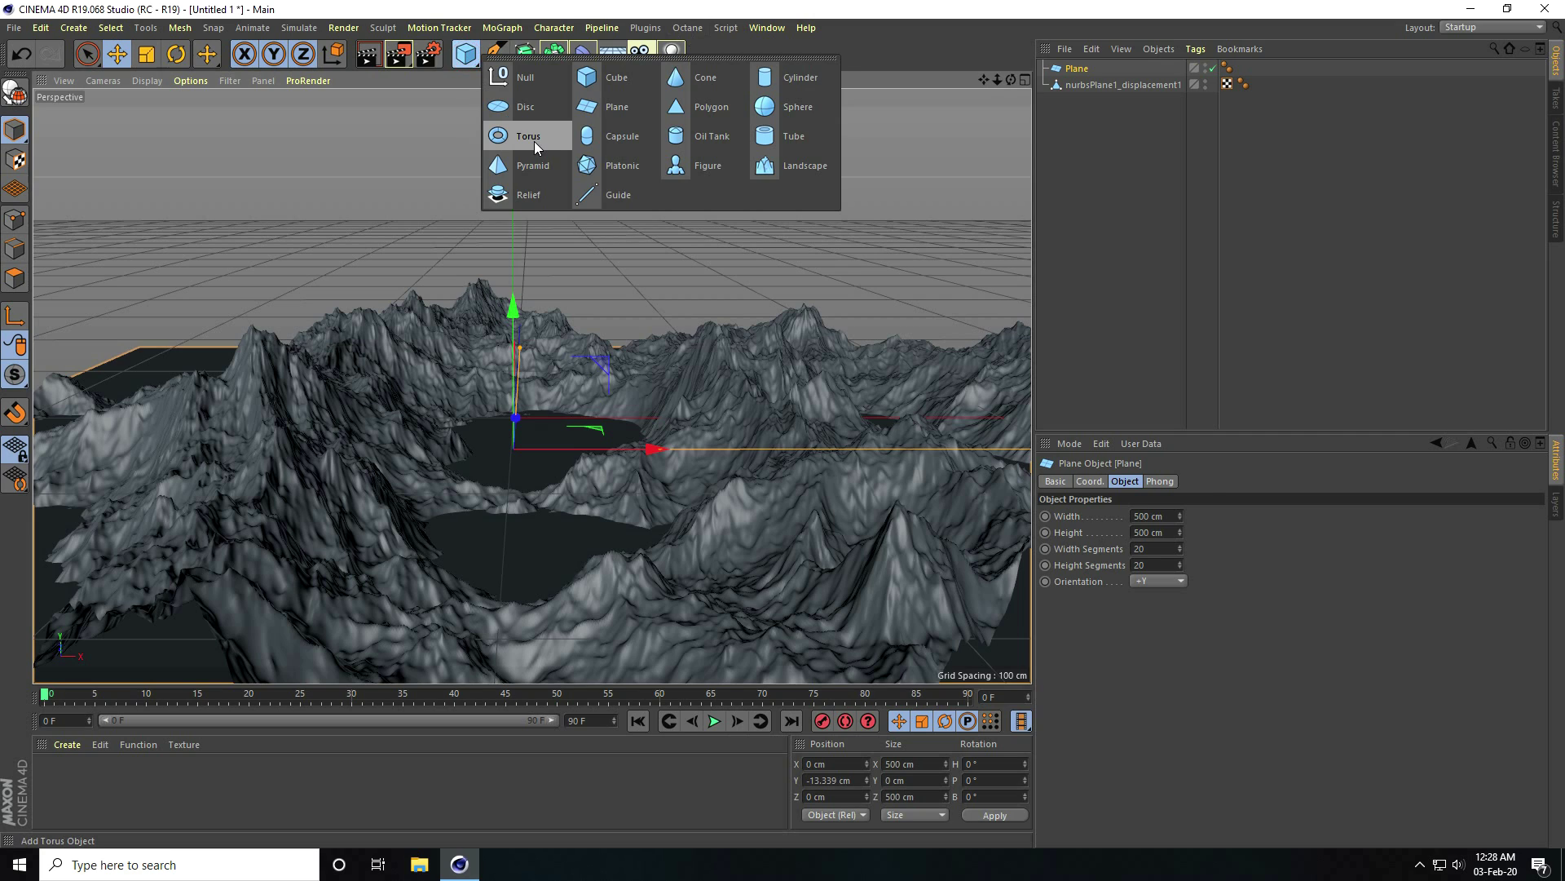
pyautogui.click(534, 141)
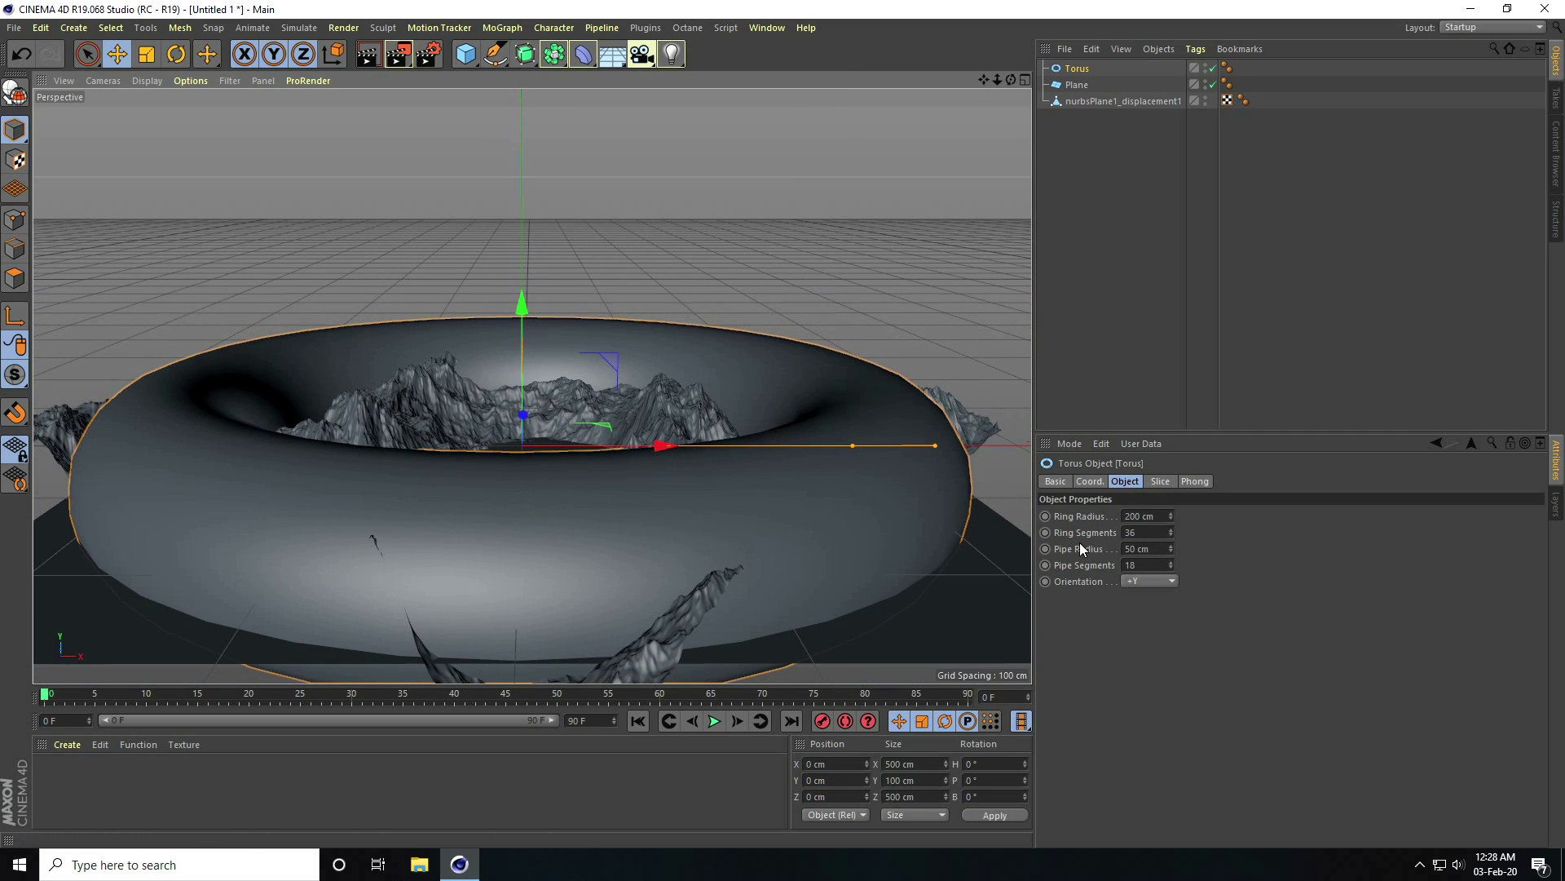
pyautogui.click(146, 54)
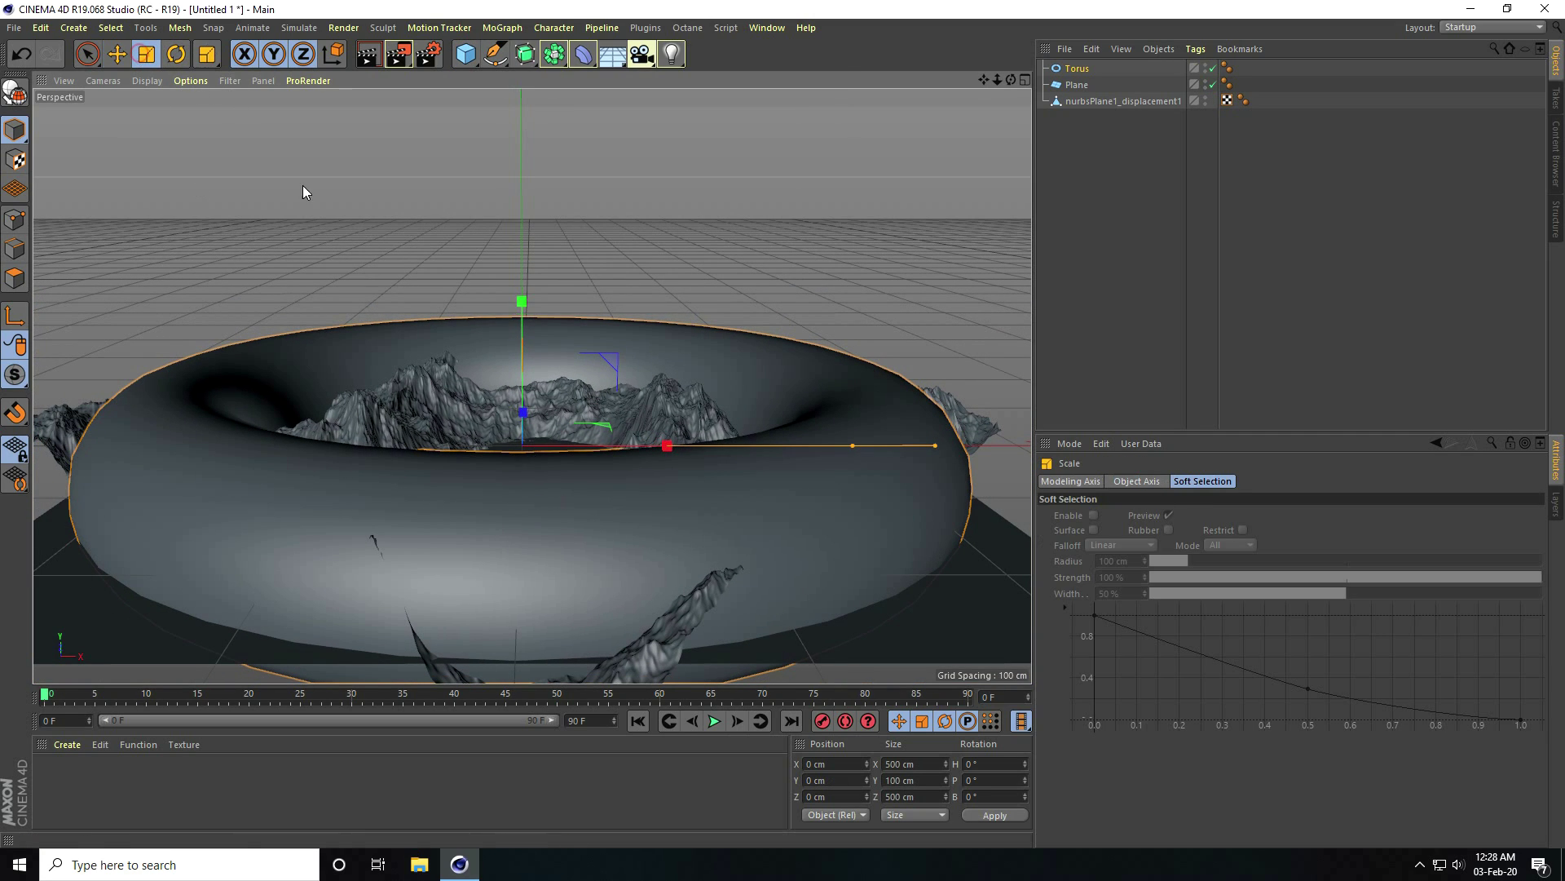
pyautogui.click(176, 53)
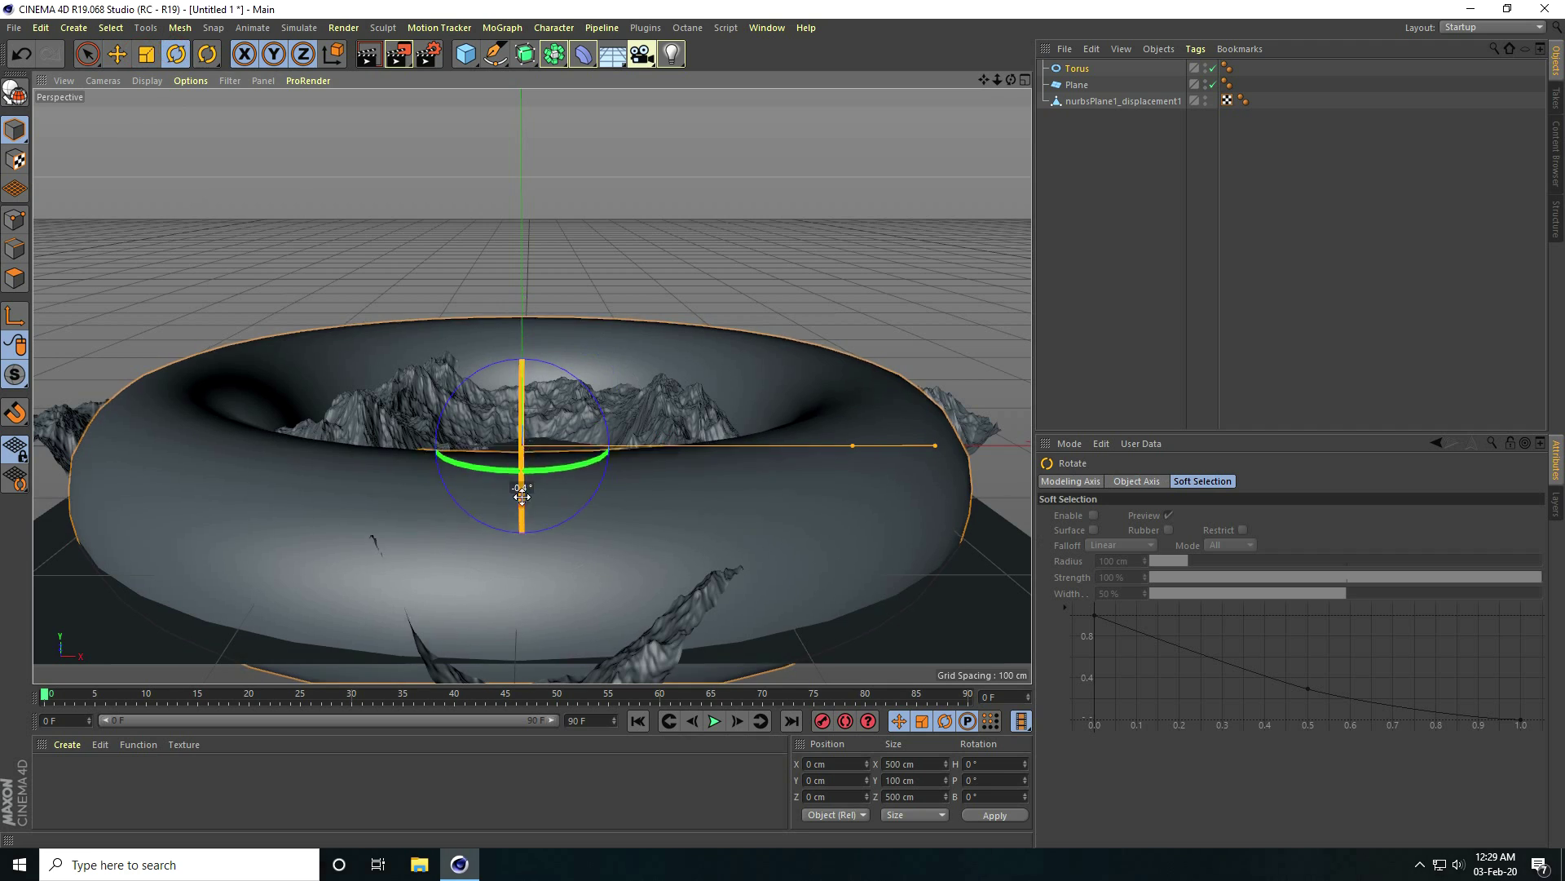
pyautogui.moveTo(522, 495); pyautogui.dragTo(535, 316)
pyautogui.click(1077, 68)
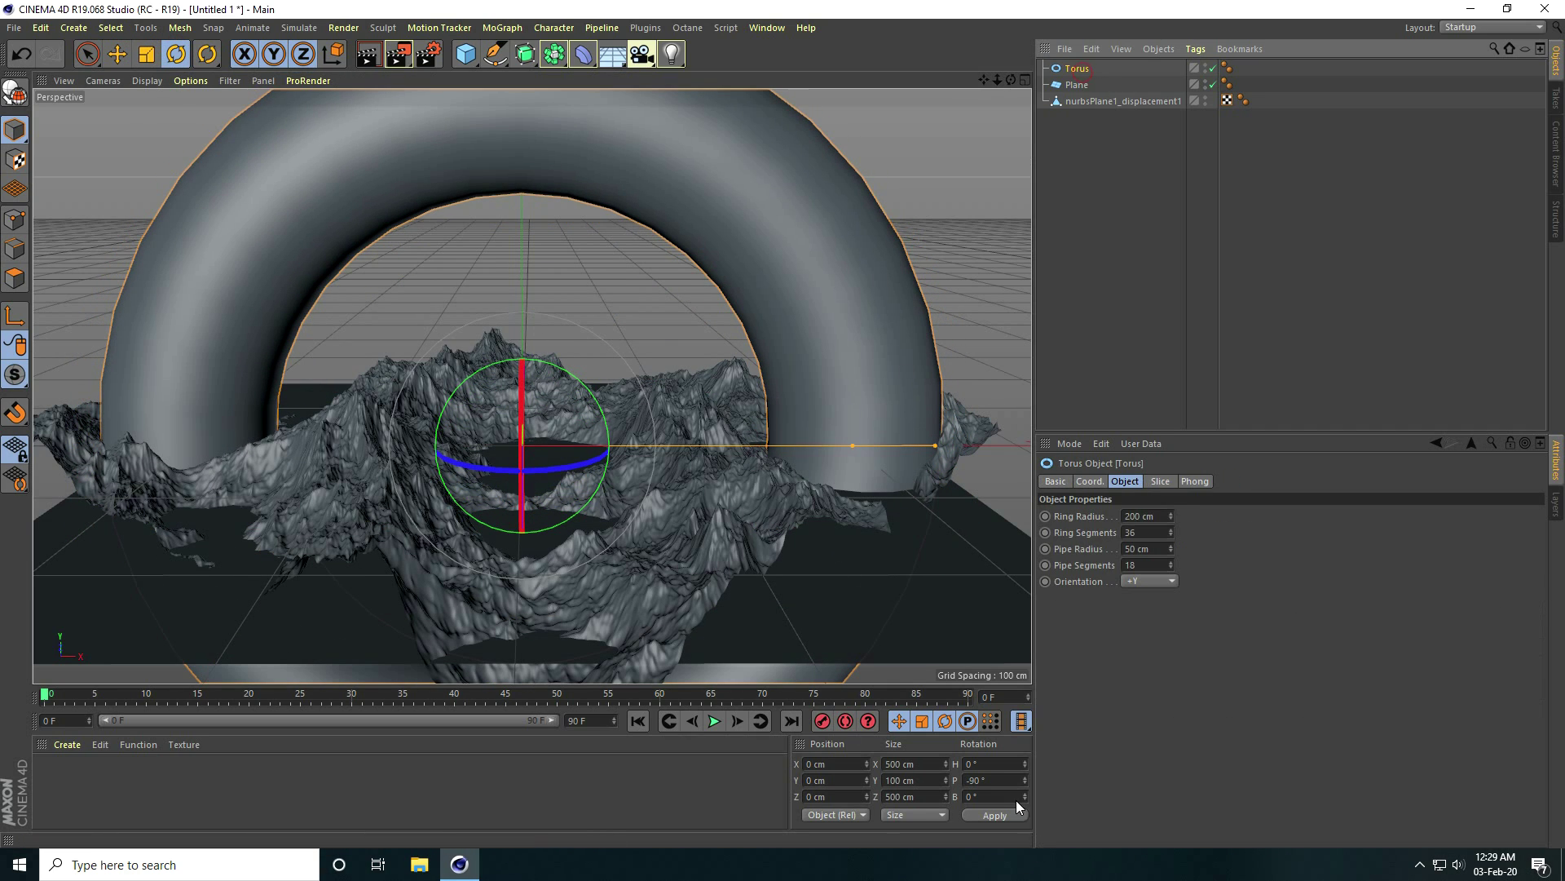
pyautogui.click(979, 781)
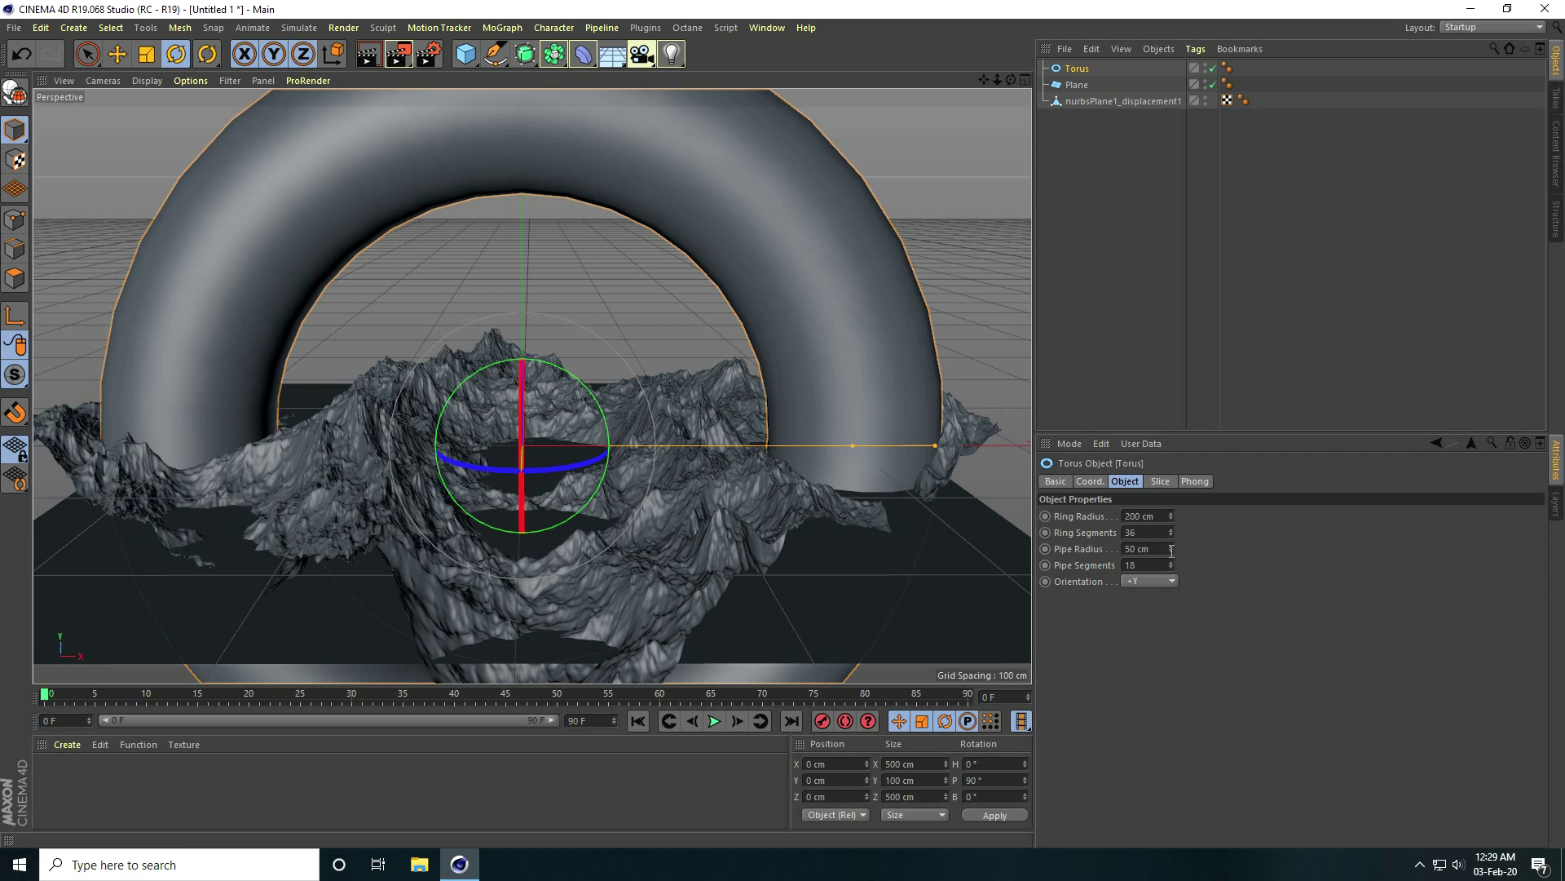
# Thin the torus to a pipe radius of 0.5 cm and raise its ring segments to 365.
pyautogui.moveTo(1172, 550); pyautogui.dragTo(1173, 552)
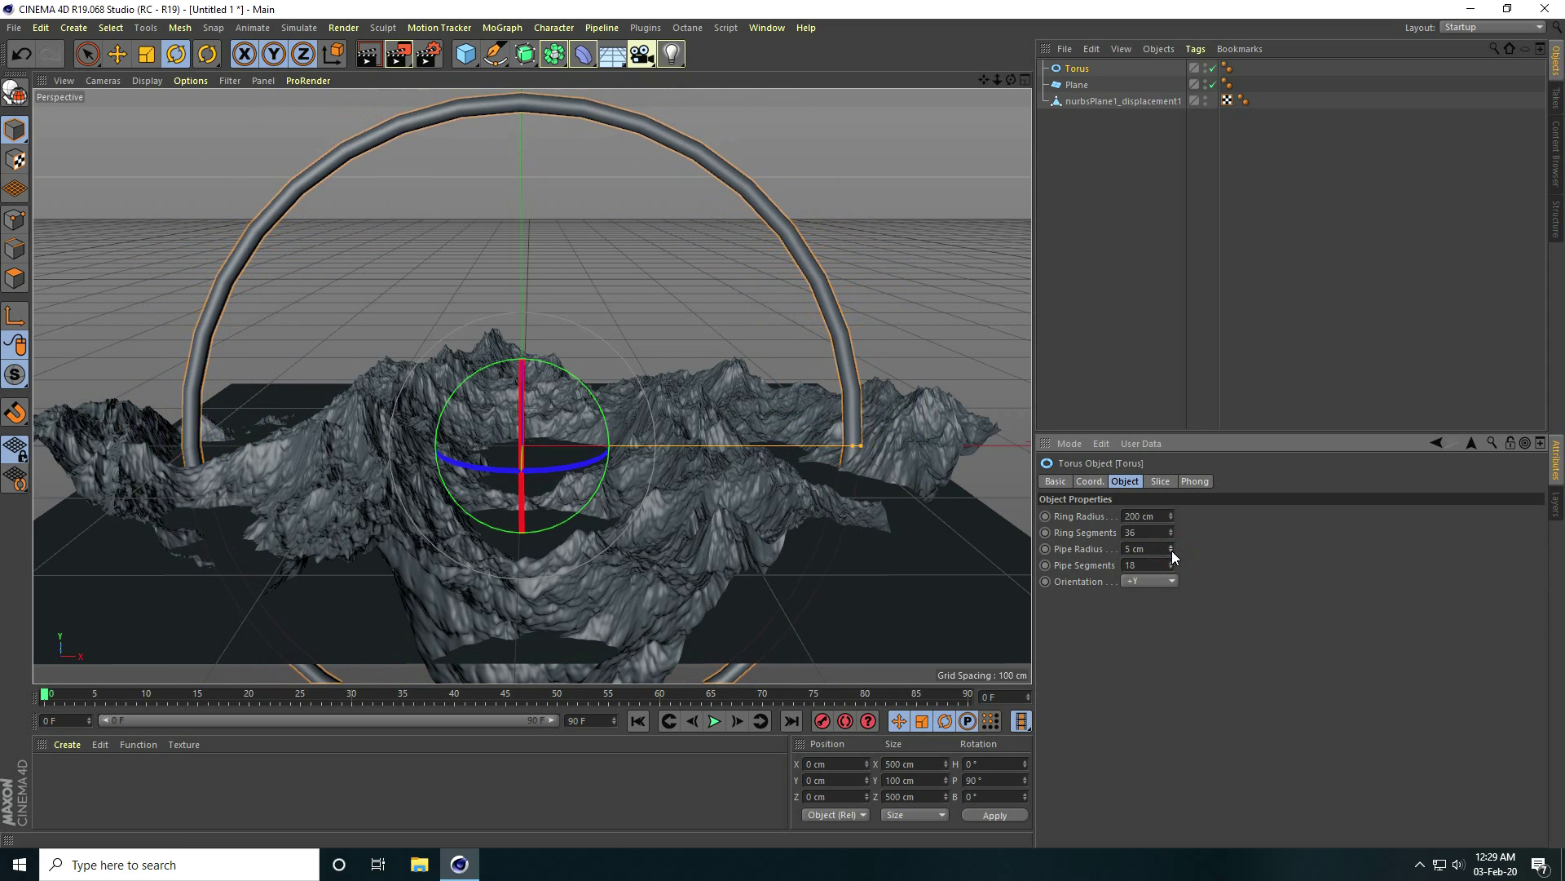
pyautogui.doubleClick(1153, 551)
pyautogui.write('1')
pyautogui.press('Return')
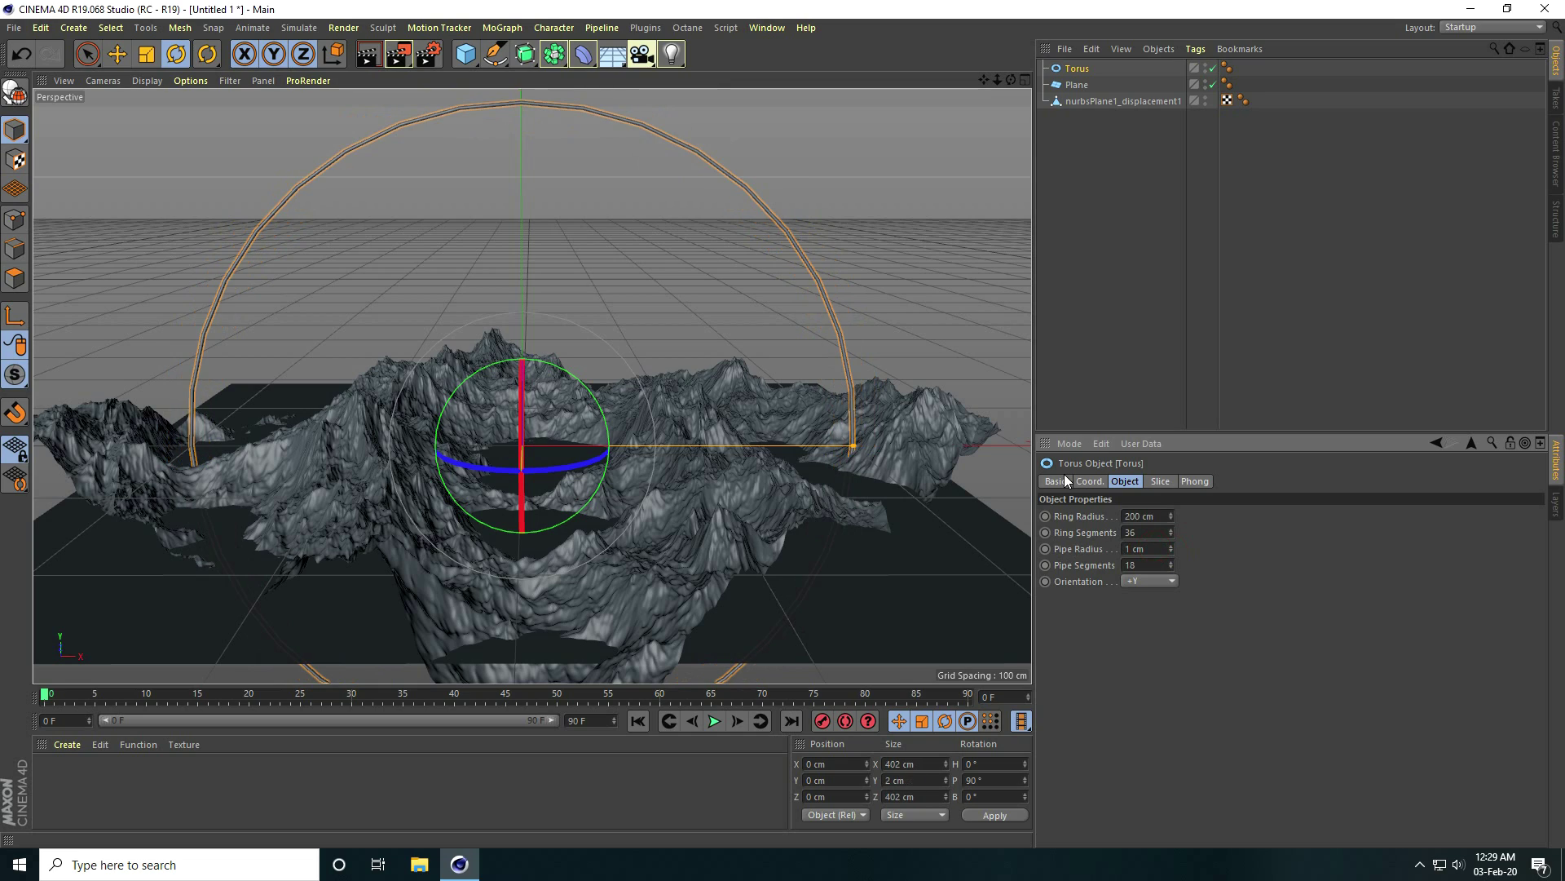
pyautogui.doubleClick(1148, 549)
pyautogui.write('0.5')
pyautogui.press('Return')
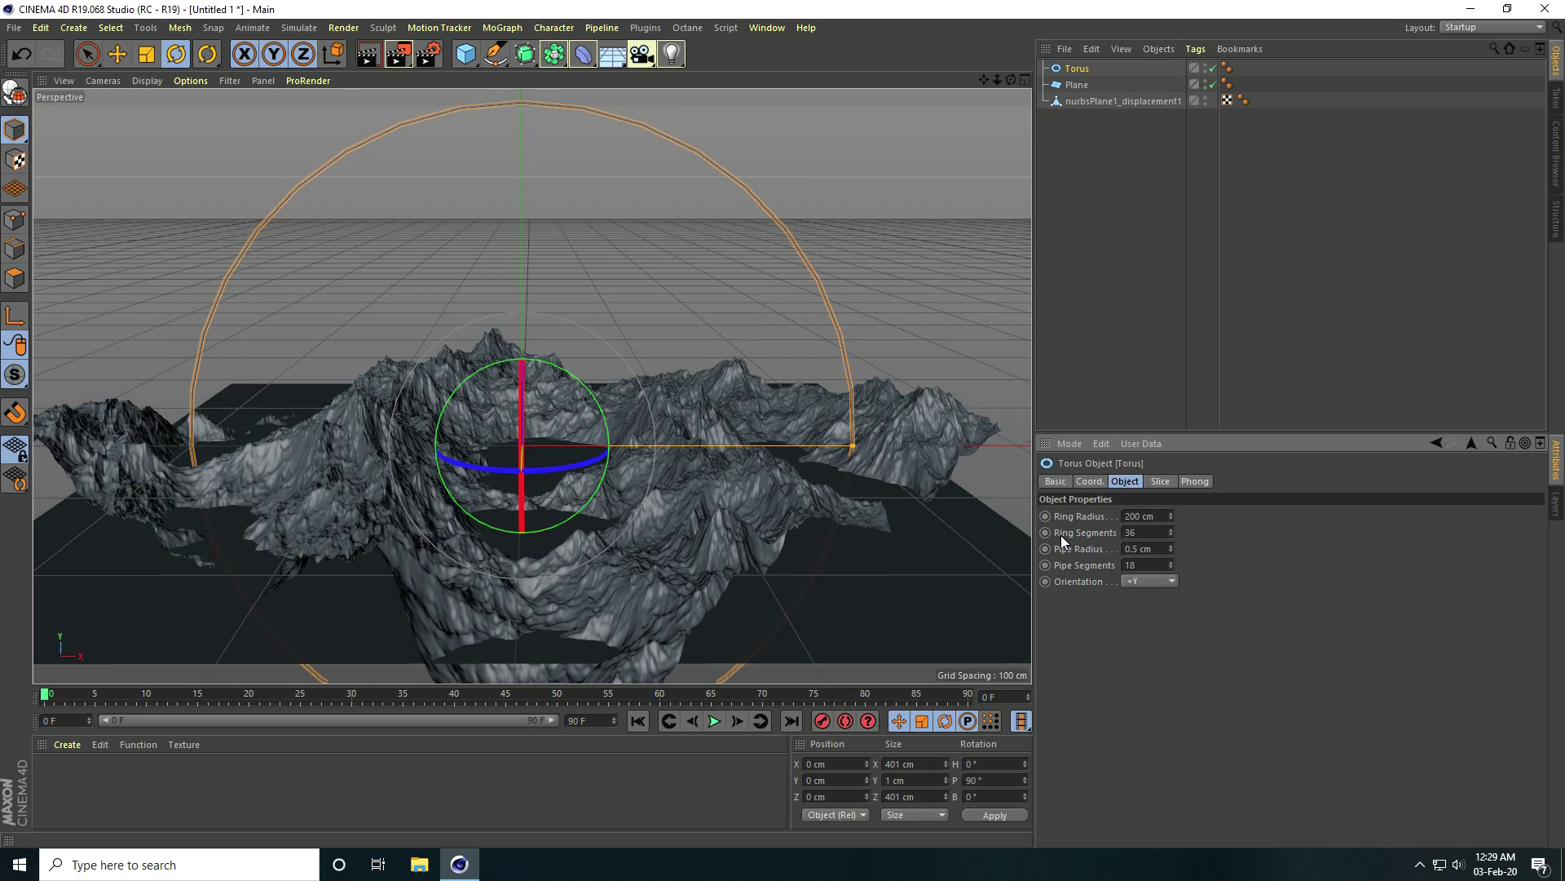
pyautogui.moveTo(1171, 528); pyautogui.dragTo(1169, 531)
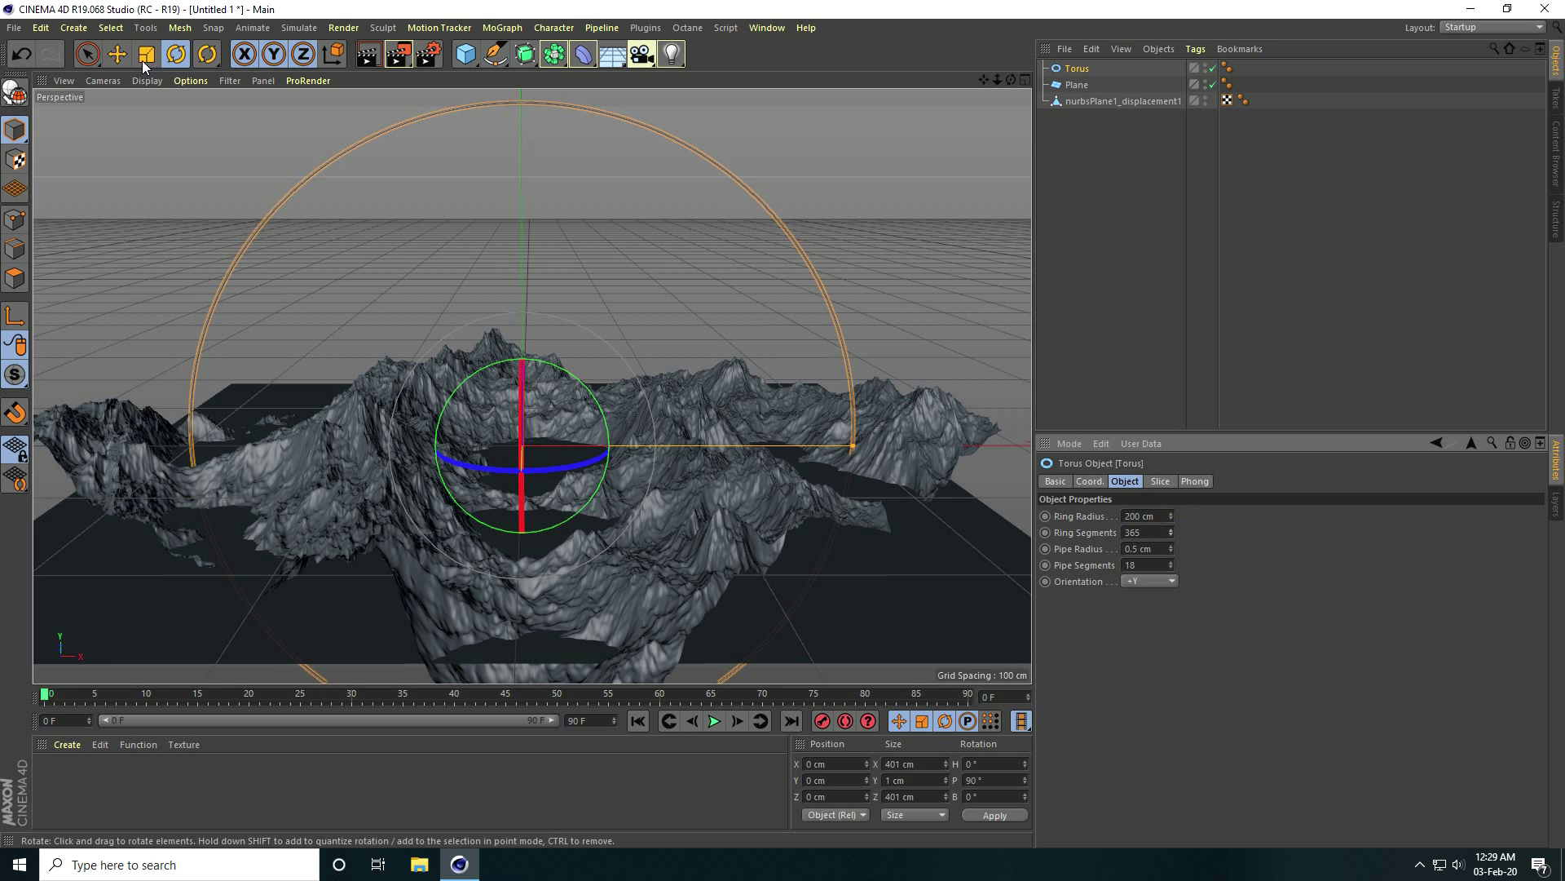
# Move the torus back behind the mountains to about 297.5 cm in Z.
pyautogui.press('e')
pyautogui.keyDown('alt'); pyautogui.moveTo(561, 387); pyautogui.dragTo(326, 471); pyautogui.keyUp('alt')
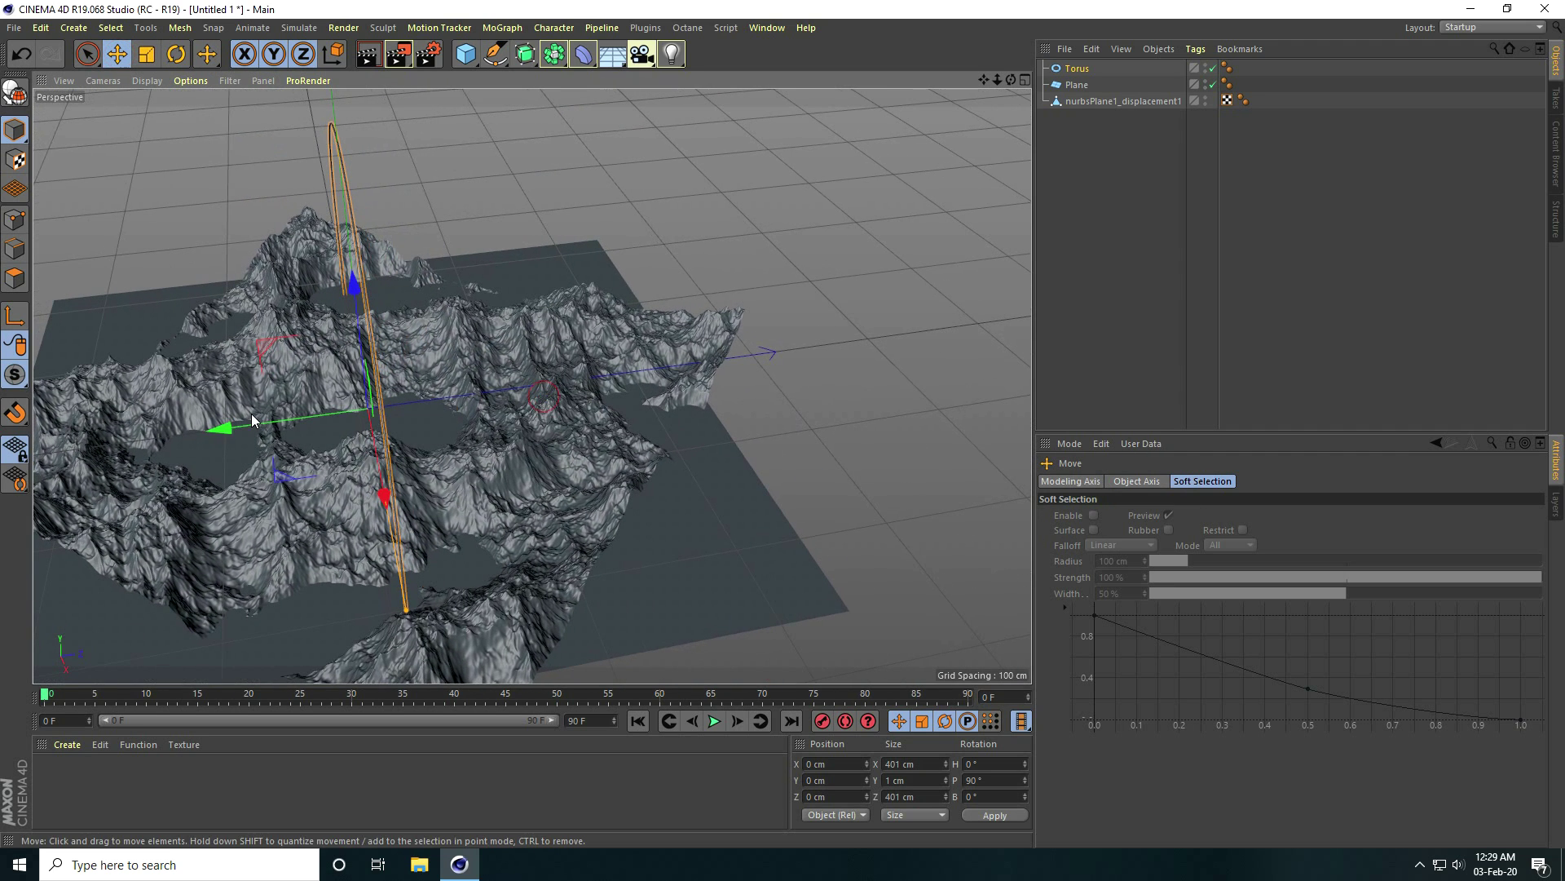
pyautogui.moveTo(251, 413); pyautogui.dragTo(537, 507)
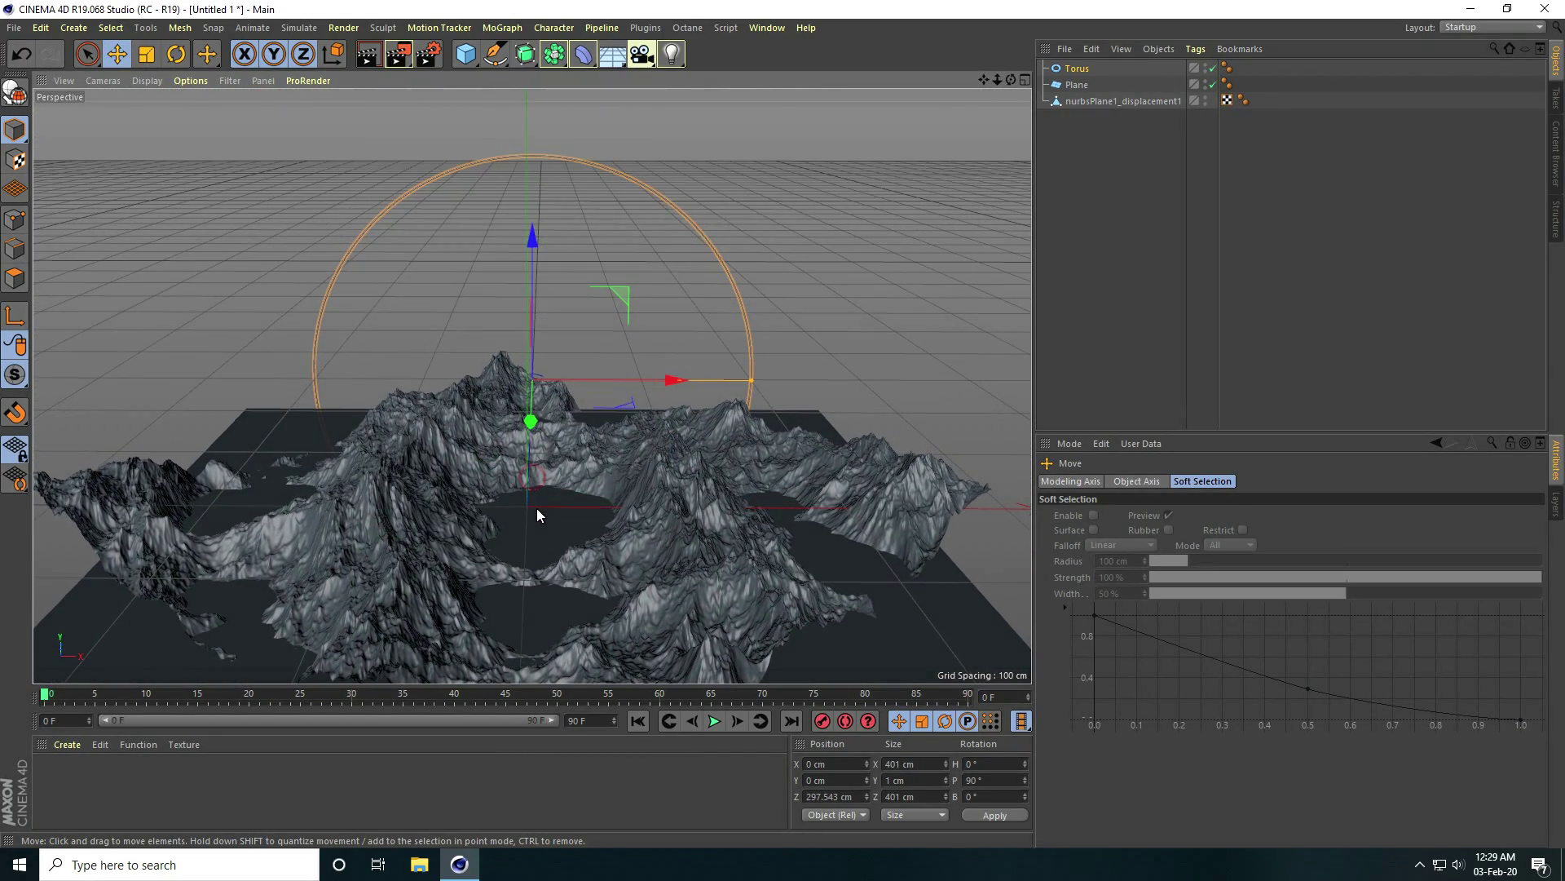
# Add a rectangle spline about 53 cm wide and 193 cm high, and raise it to about 99.6 cm in Y.
pyautogui.click(466, 55)
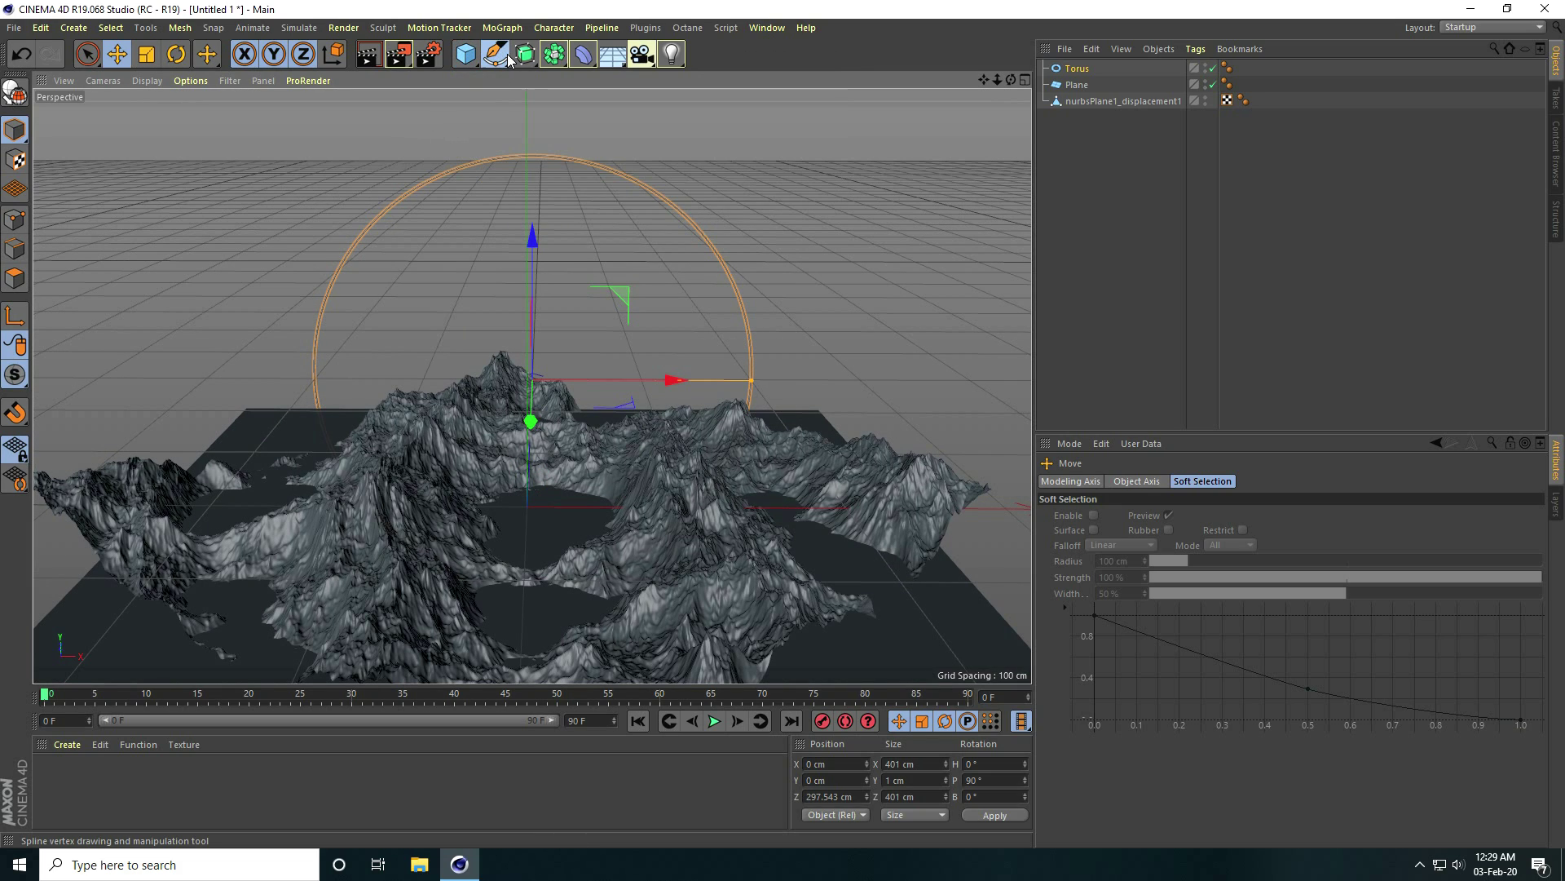
pyautogui.click(495, 54)
pyautogui.click(663, 194)
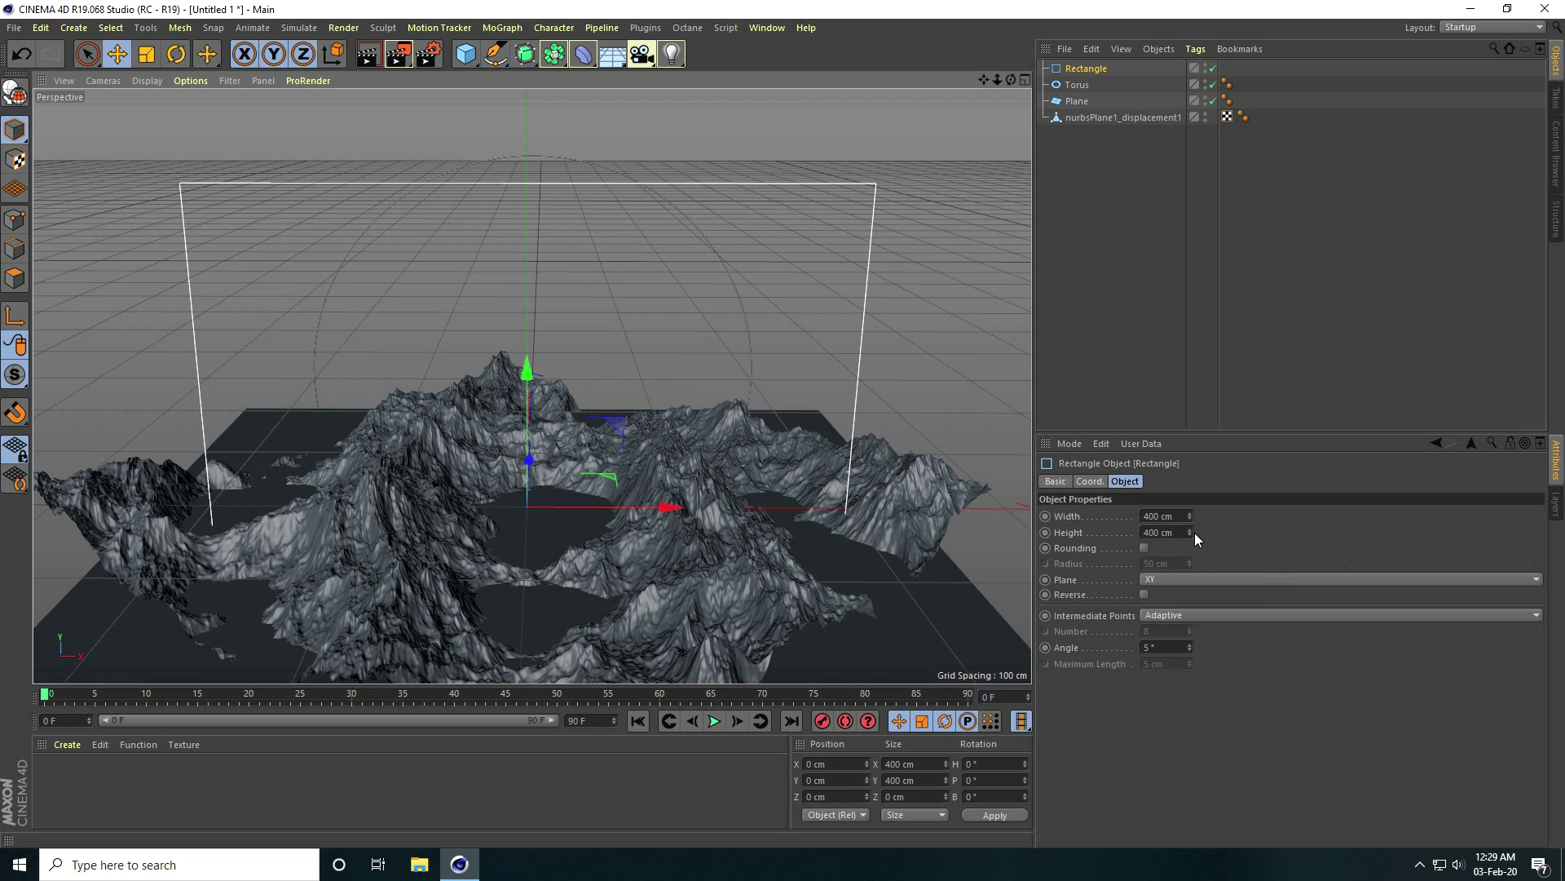
pyautogui.moveTo(1192, 532); pyautogui.dragTo(1190, 516)
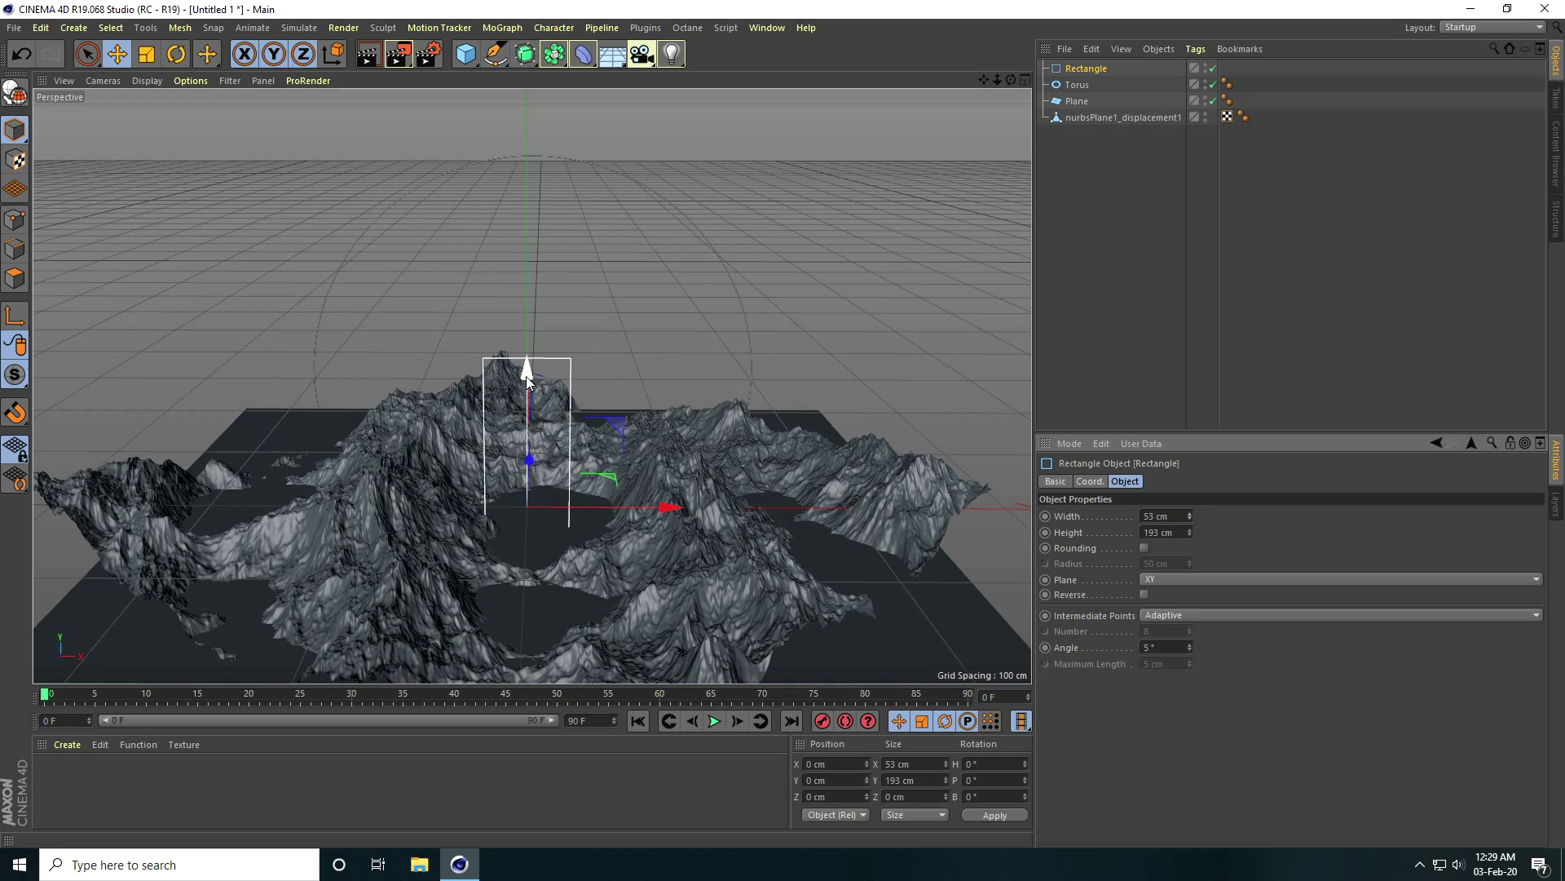
pyautogui.moveTo(526, 375); pyautogui.dragTo(545, 212)
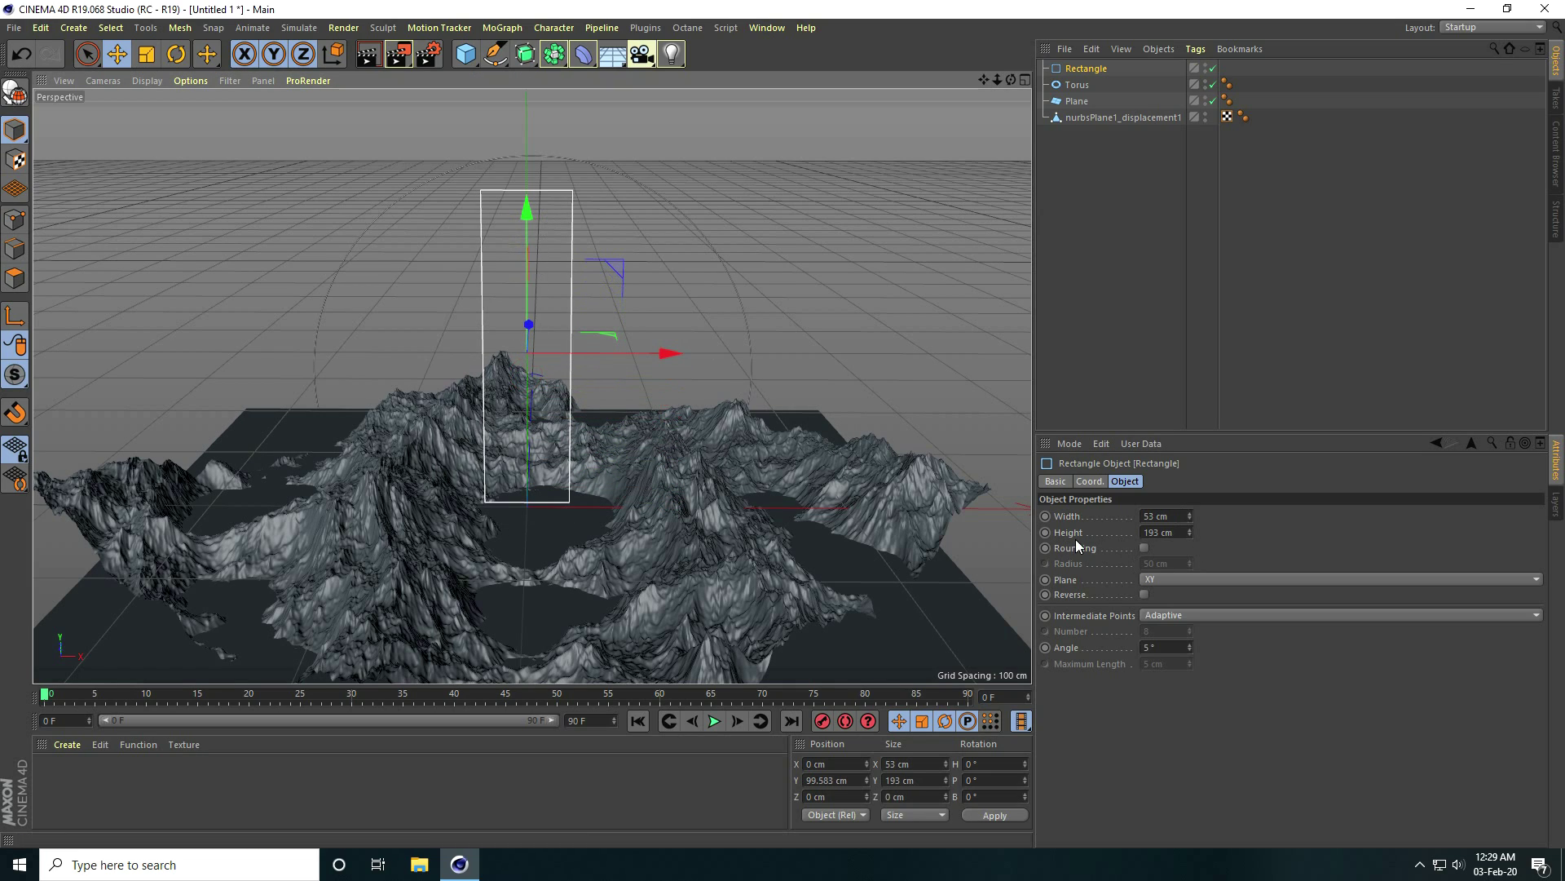
# Resize the rectangle spline to 40 cm wide and 100 cm high.
pyautogui.moveTo(1187, 537); pyautogui.dragTo(1187, 536)
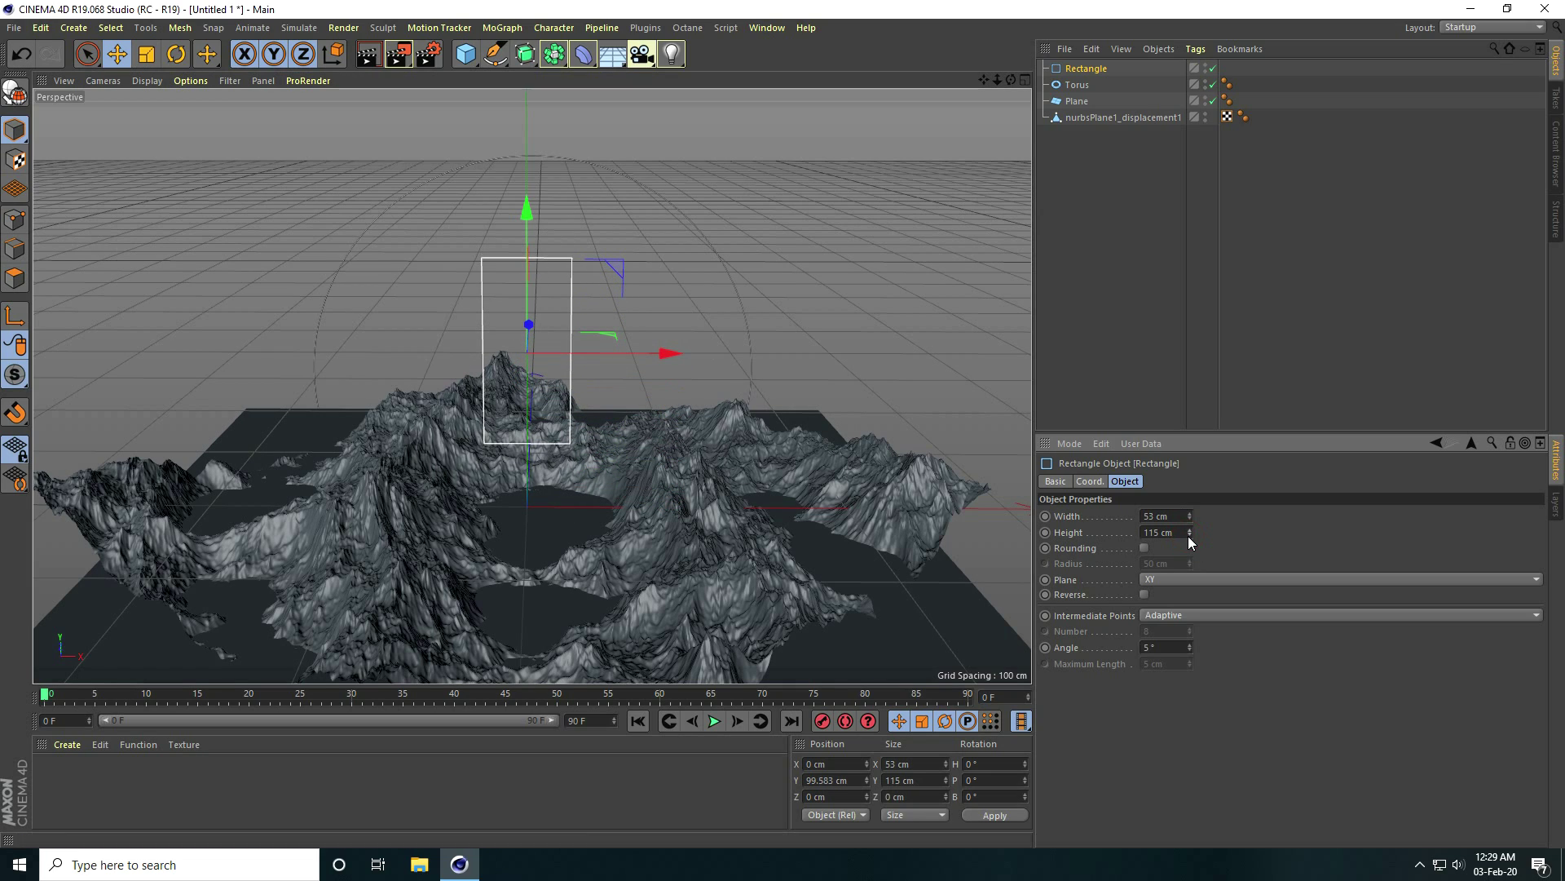
pyautogui.click(1161, 533)
pyautogui.press('Return')
pyautogui.moveTo(1190, 517); pyautogui.dragTo(1187, 519)
# Lower the rectangle spline to about 55.9 cm in Y and move it back to about 102.4 cm in Z.
pyautogui.keyDown('alt'); pyautogui.moveTo(514, 535); pyautogui.dragTo(570, 426); pyautogui.keyUp('alt')
pyautogui.moveTo(532, 149); pyautogui.dragTo(534, 255)
pyautogui.keyDown('alt'); pyautogui.moveTo(531, 540); pyautogui.dragTo(493, 574); pyautogui.keyUp('alt')
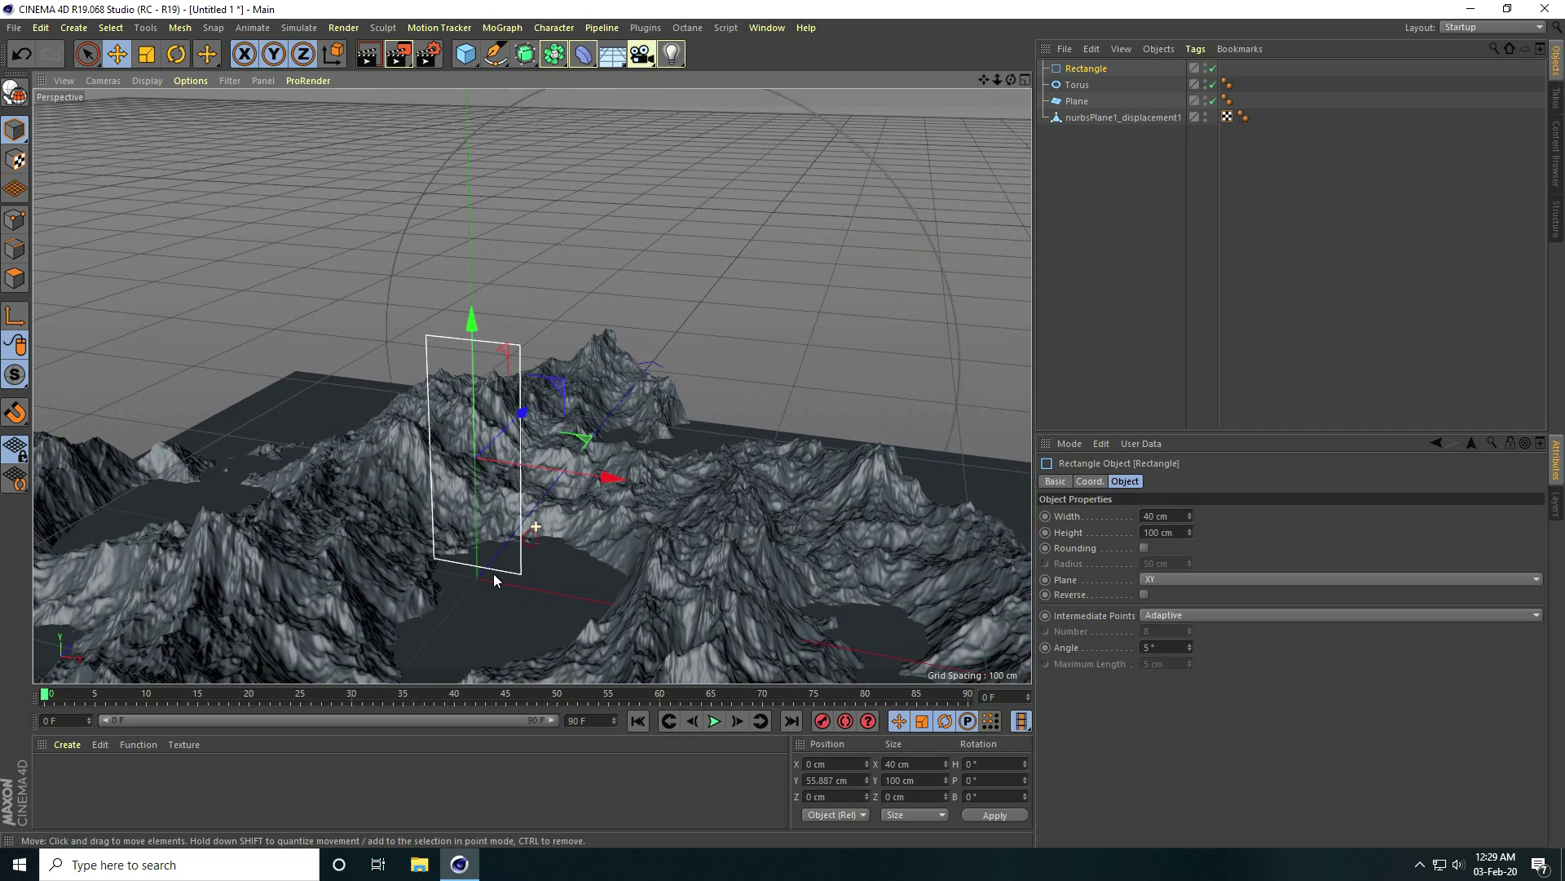
pyautogui.moveTo(530, 443); pyautogui.dragTo(616, 365)
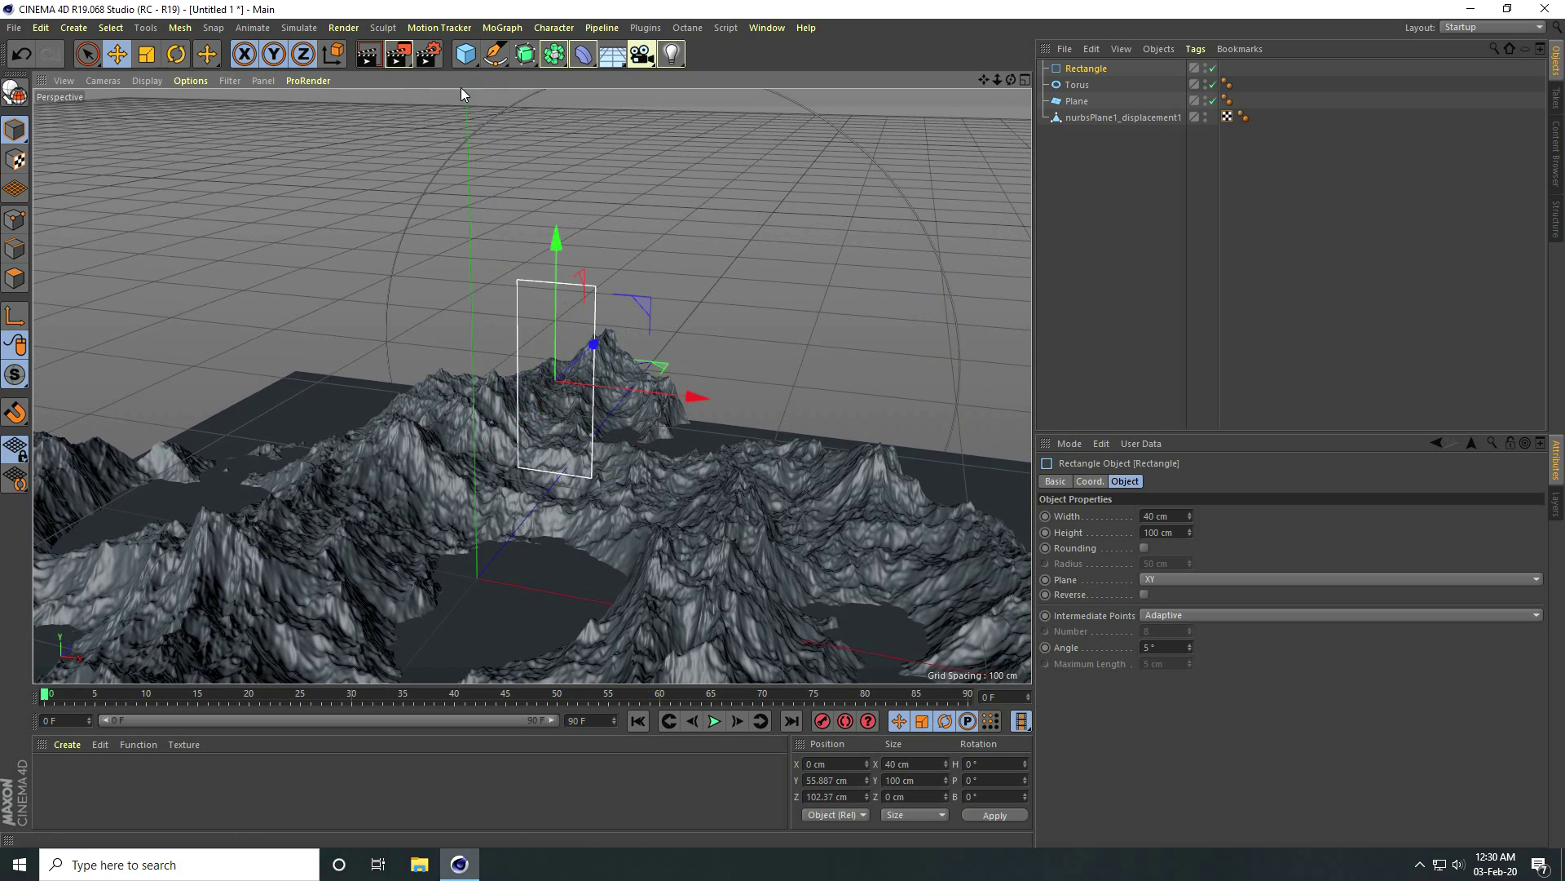
# Add a second rectangle spline as the sweep profile, 0.3 cm wide and 0.2 cm high.
pyautogui.click(494, 54)
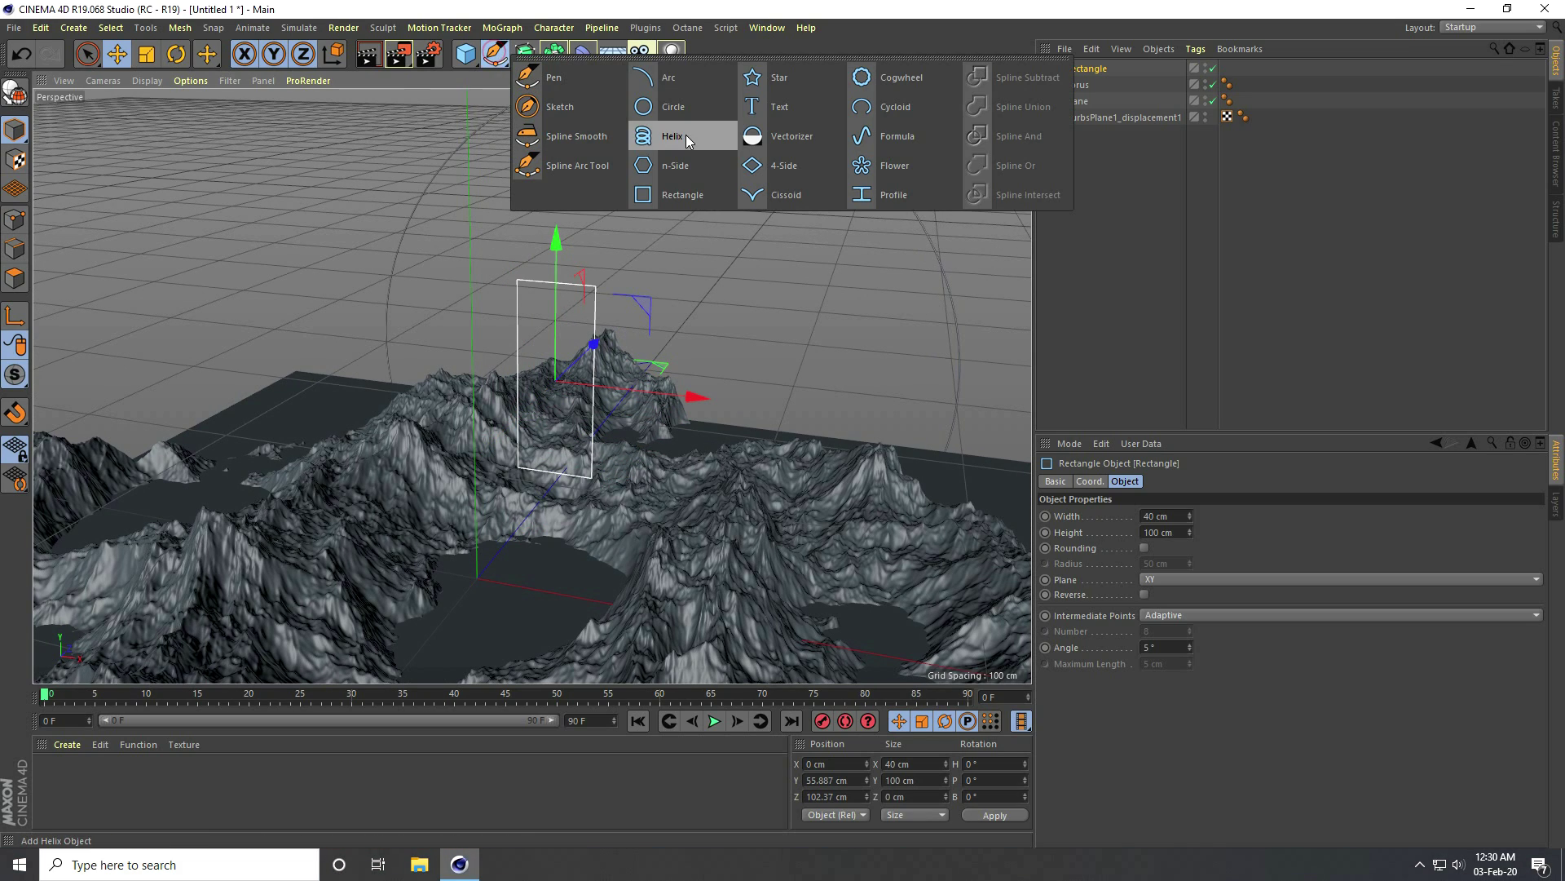
pyautogui.click(683, 196)
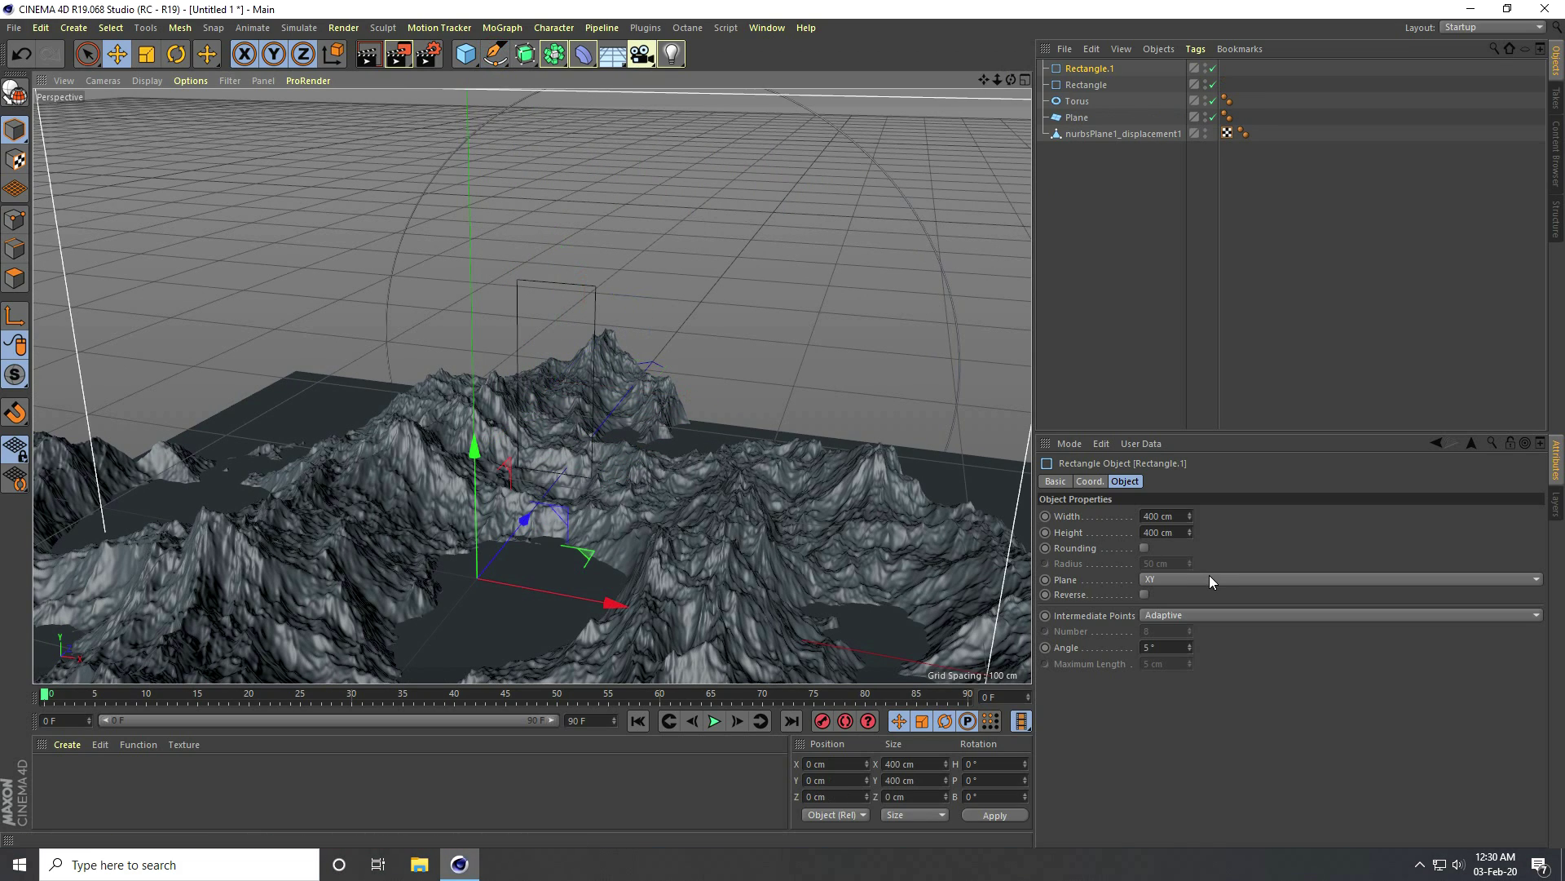
pyautogui.doubleClick(1186, 517)
pyautogui.write('0.52')
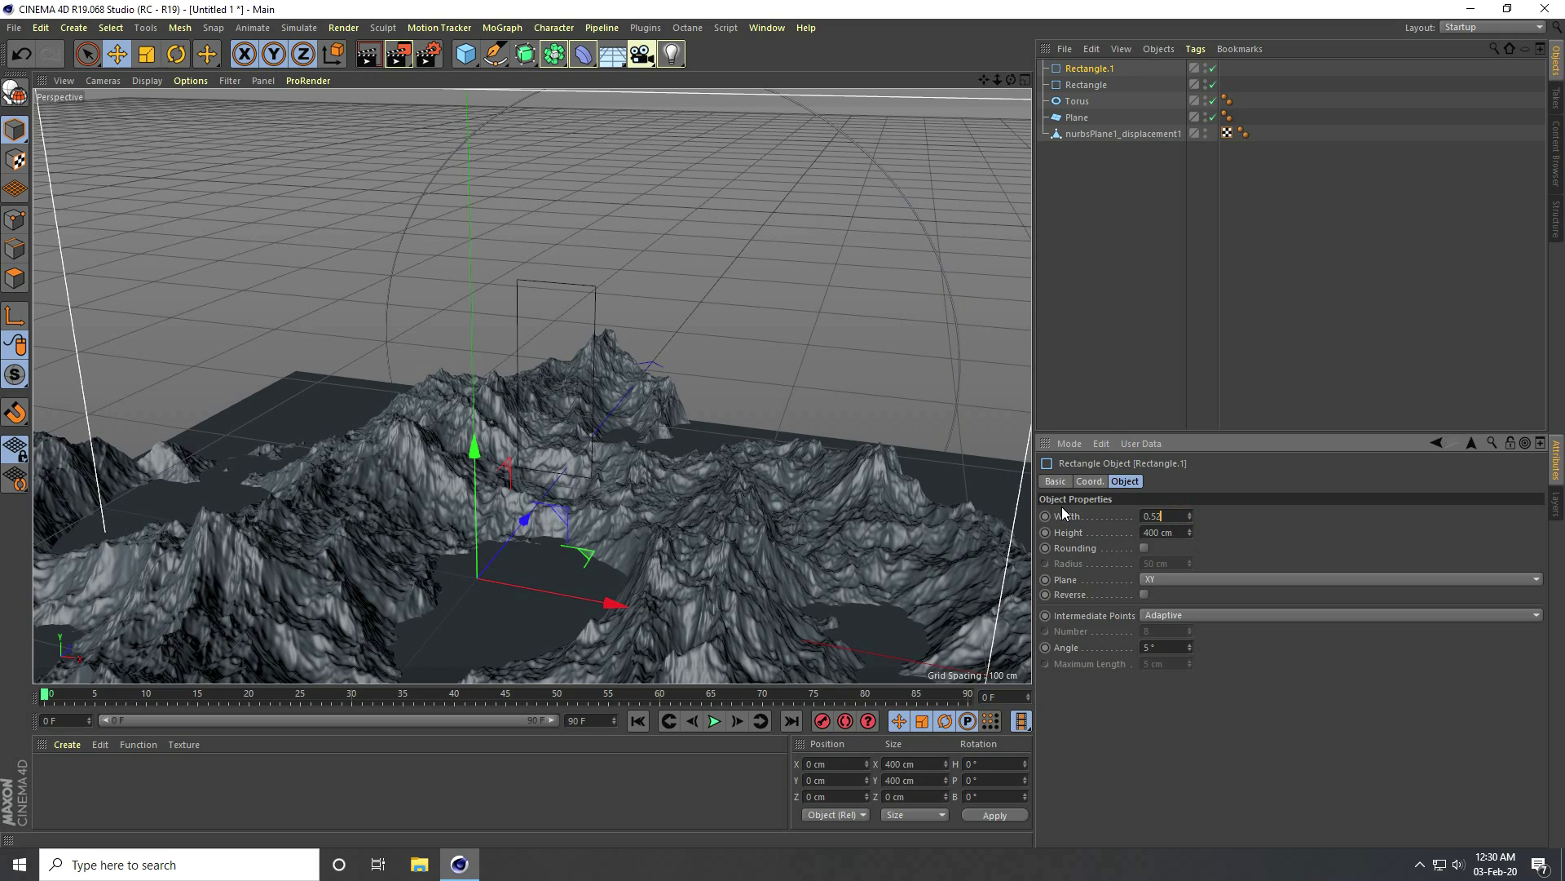
pyautogui.press('BackSpace')
pyautogui.press('BackSpace')
pyautogui.press('BackSpace')
pyautogui.write('3')
pyautogui.press('Tab')
pyautogui.write('0')
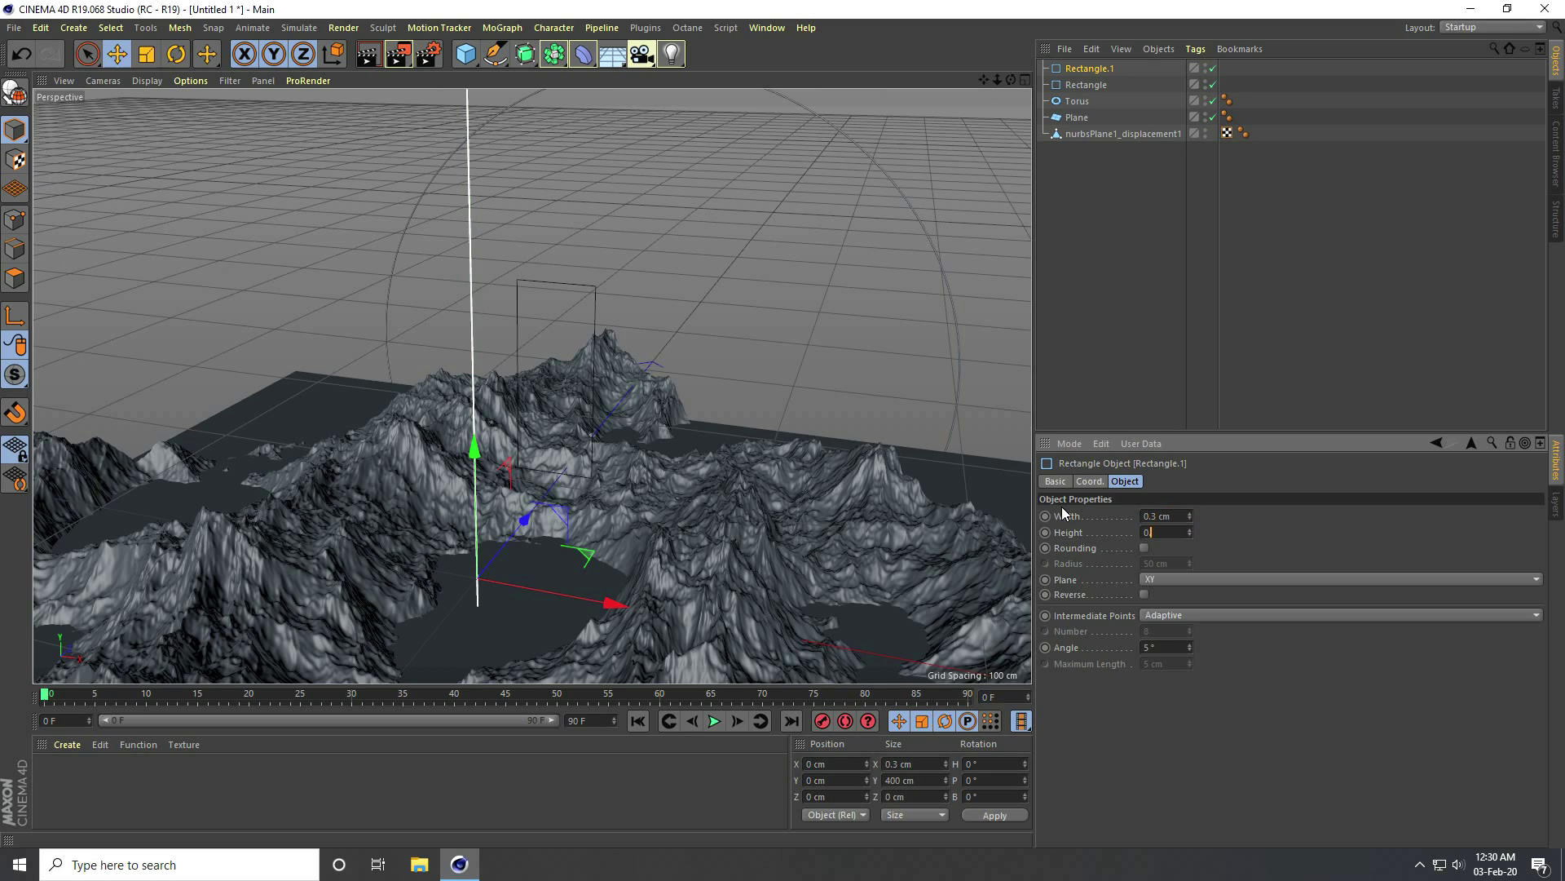
pyautogui.write('.2')
pyautogui.press('Return')
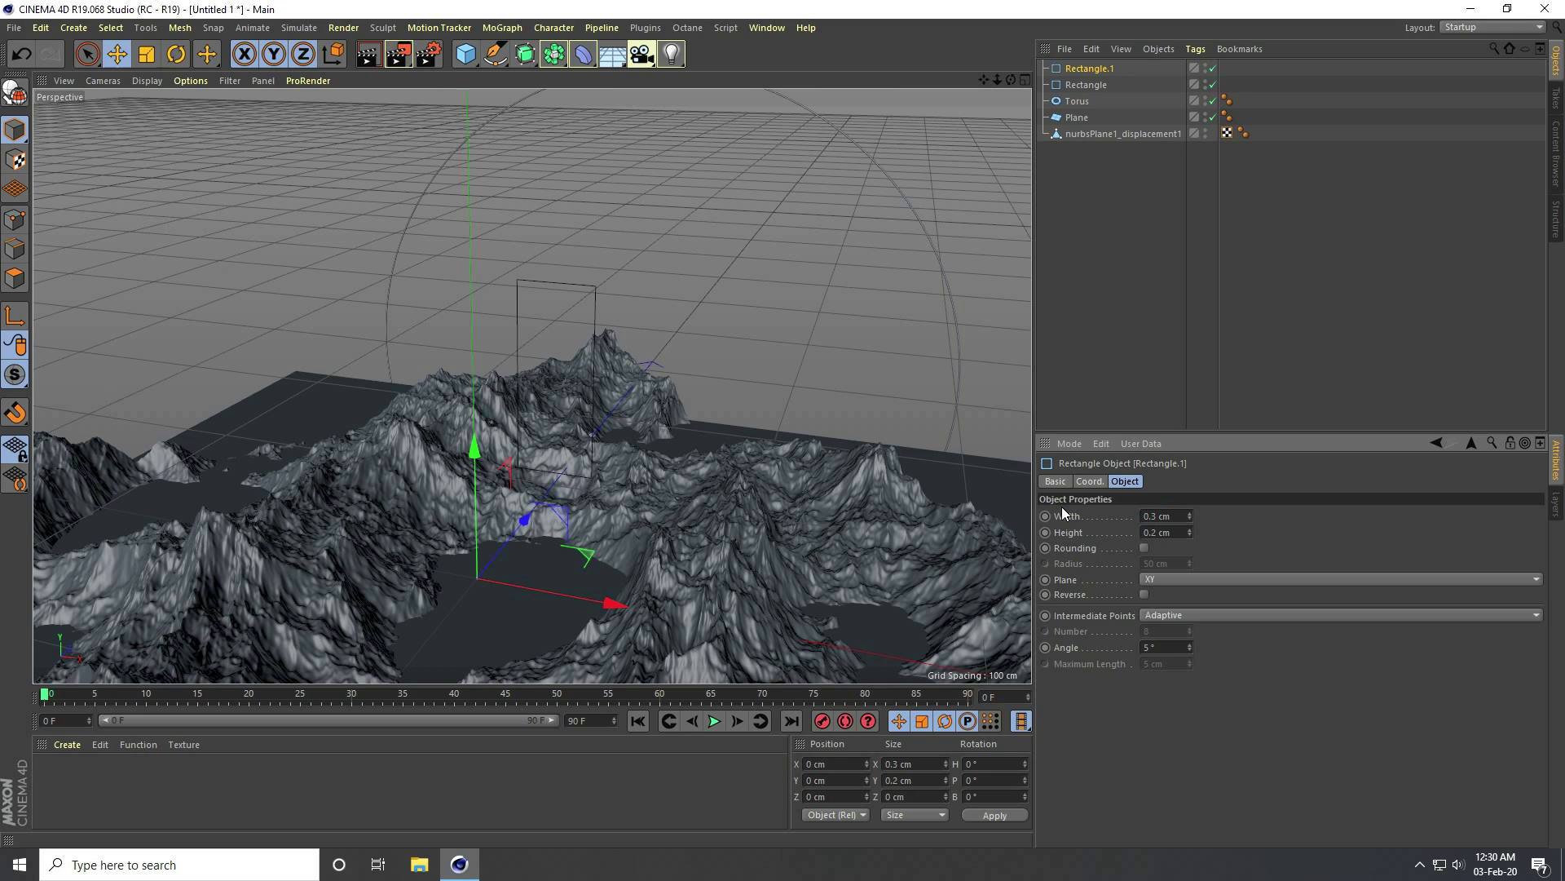
pyautogui.doubleClick(1174, 532)
# Add a Sweep generator and nest both rectangle splines under it to form a thin rectangular frame.
pyautogui.moveTo(525, 54); pyautogui.dragTo(607, 148)
pyautogui.click(1097, 99)
pyautogui.keyDown('ctrl'); pyautogui.click(1092, 81); pyautogui.keyUp('ctrl')
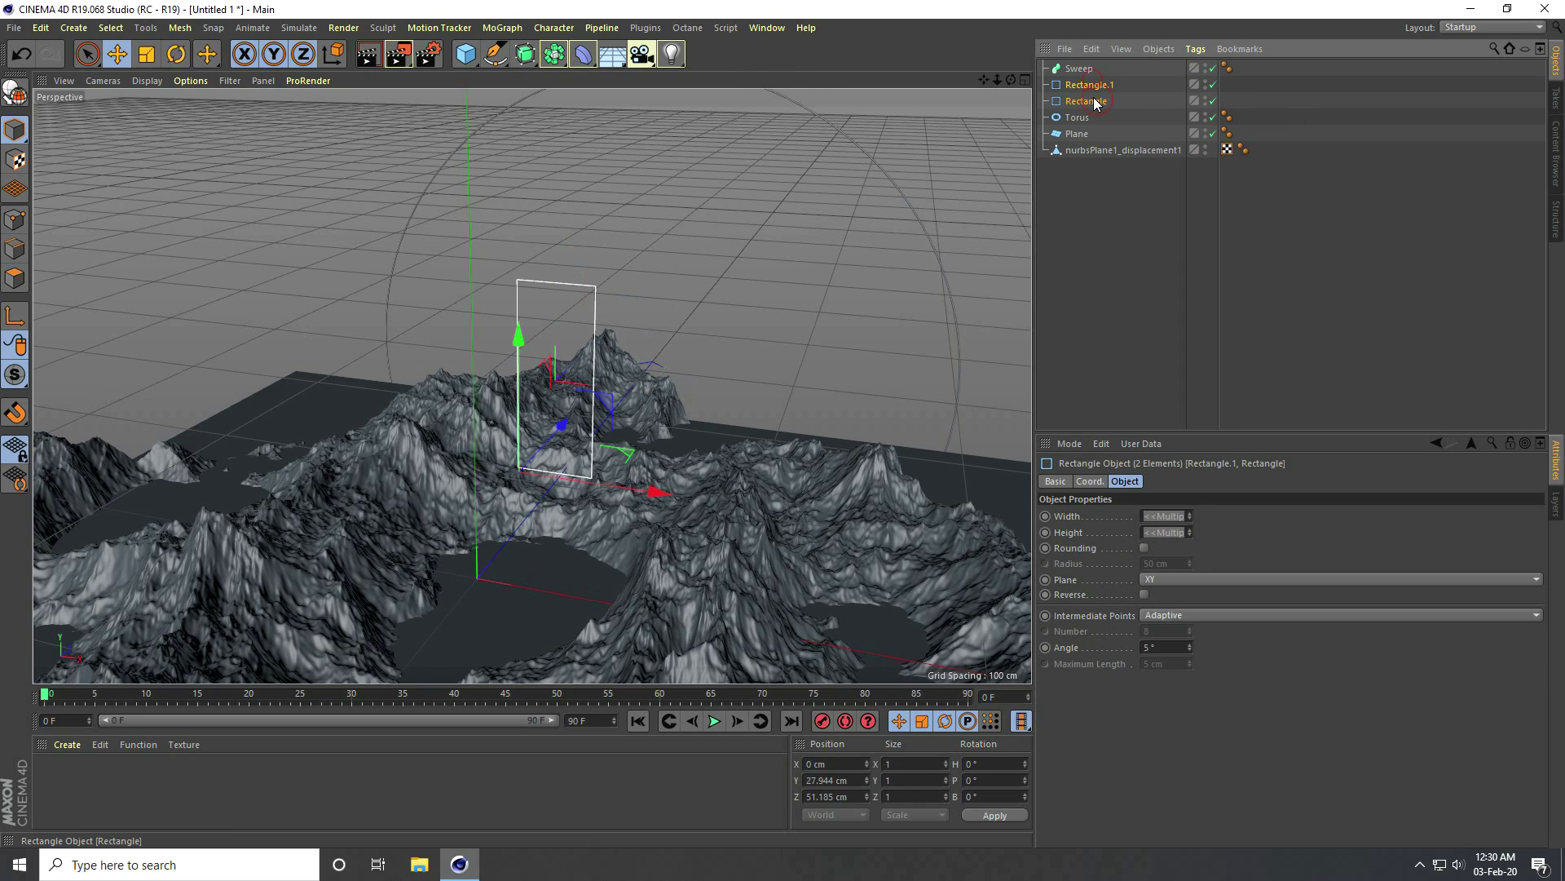
pyautogui.moveTo(1084, 77); pyautogui.dragTo(1081, 71)
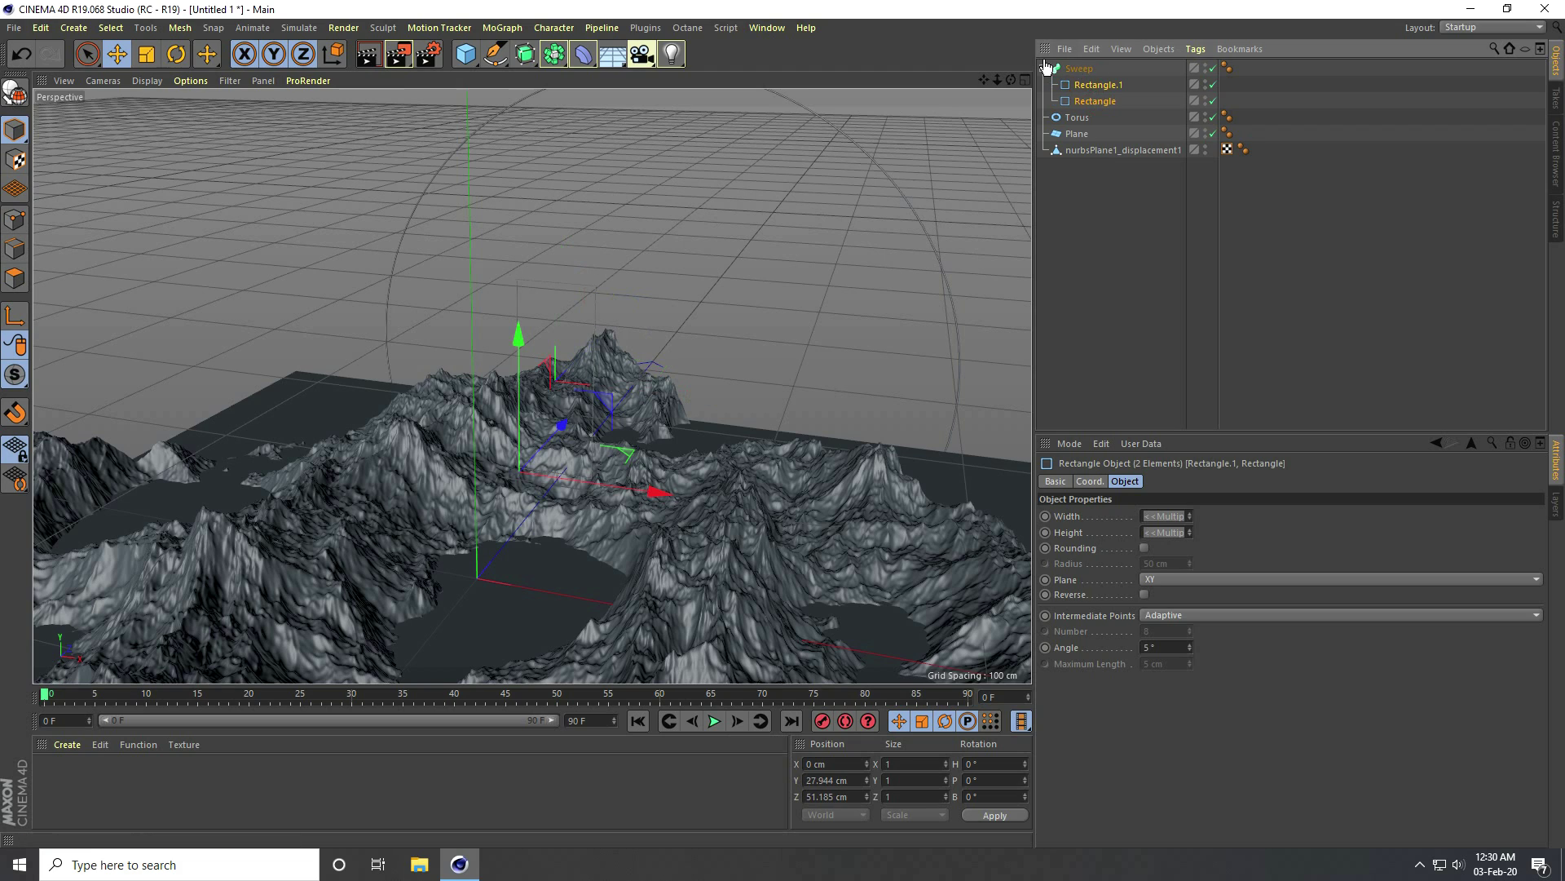
pyautogui.click(1043, 69)
pyautogui.click(1074, 70)
pyautogui.press('o')
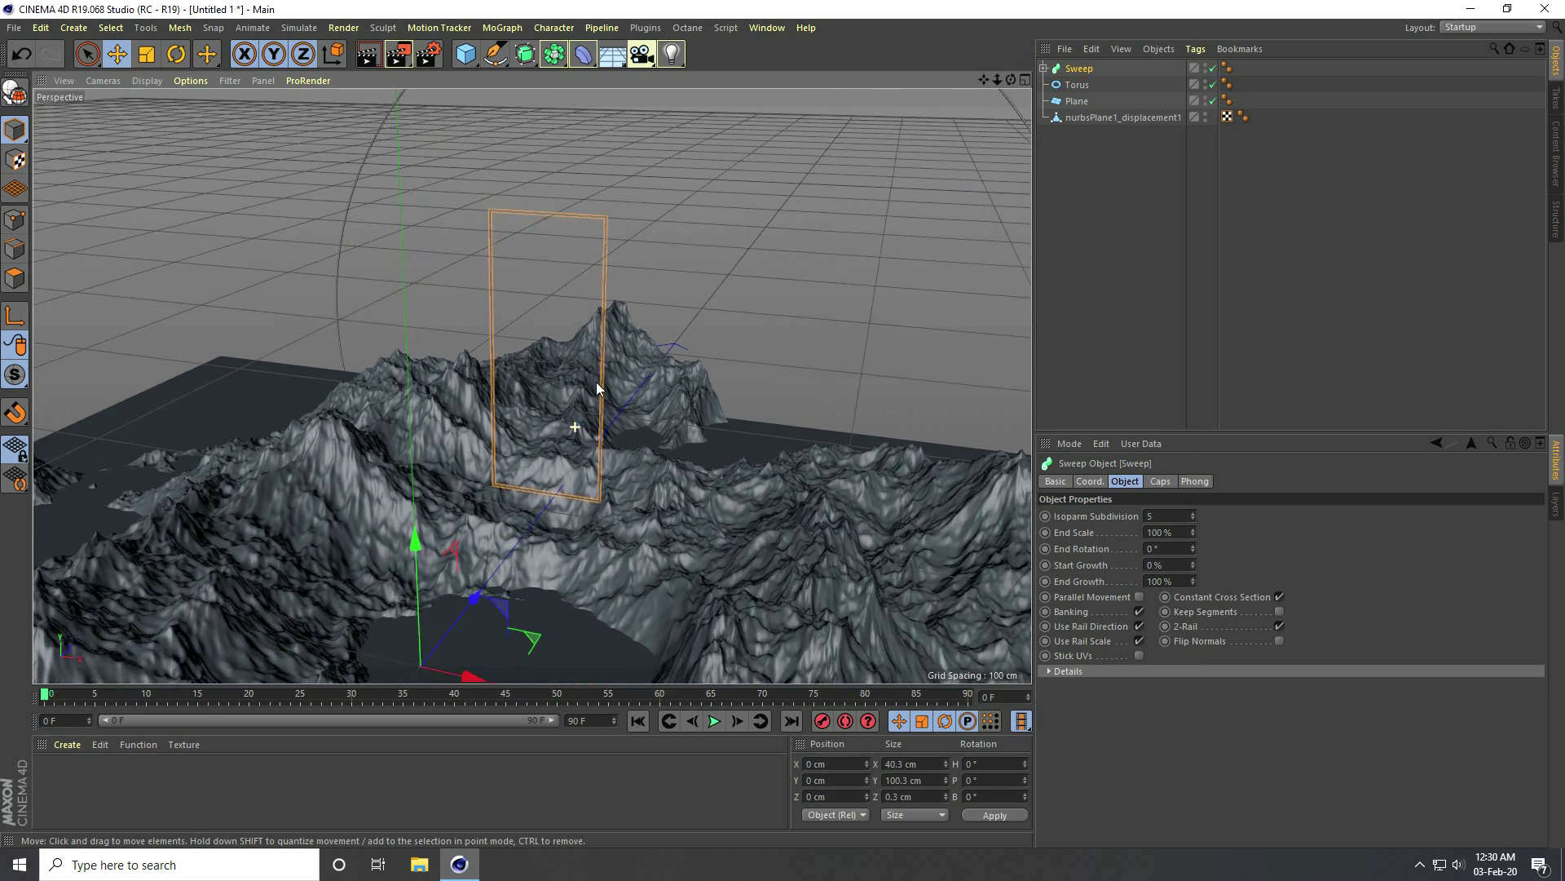
# Center the Sweep object's axis on its points with Axis Center, with Points Center, Include Children and Use All Objects enabled.
pyautogui.keyDown('alt'); pyautogui.moveTo(651, 345); pyautogui.dragTo(668, 290); pyautogui.keyUp('alt')
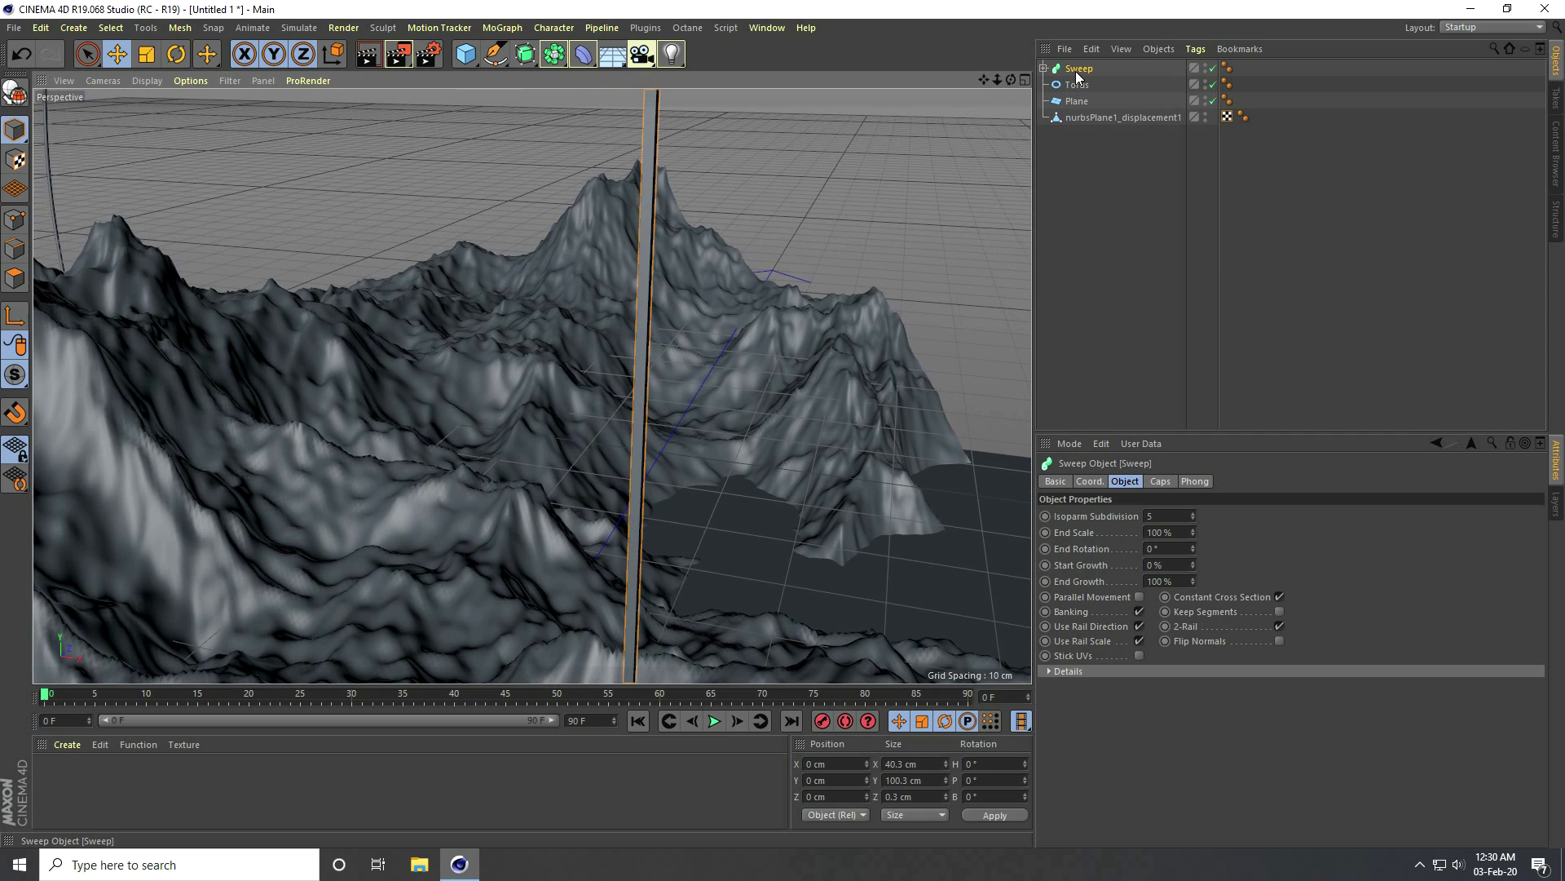
pyautogui.keyDown('alt'); pyautogui.moveTo(667, 321); pyautogui.dragTo(538, 469); pyautogui.keyUp('alt')
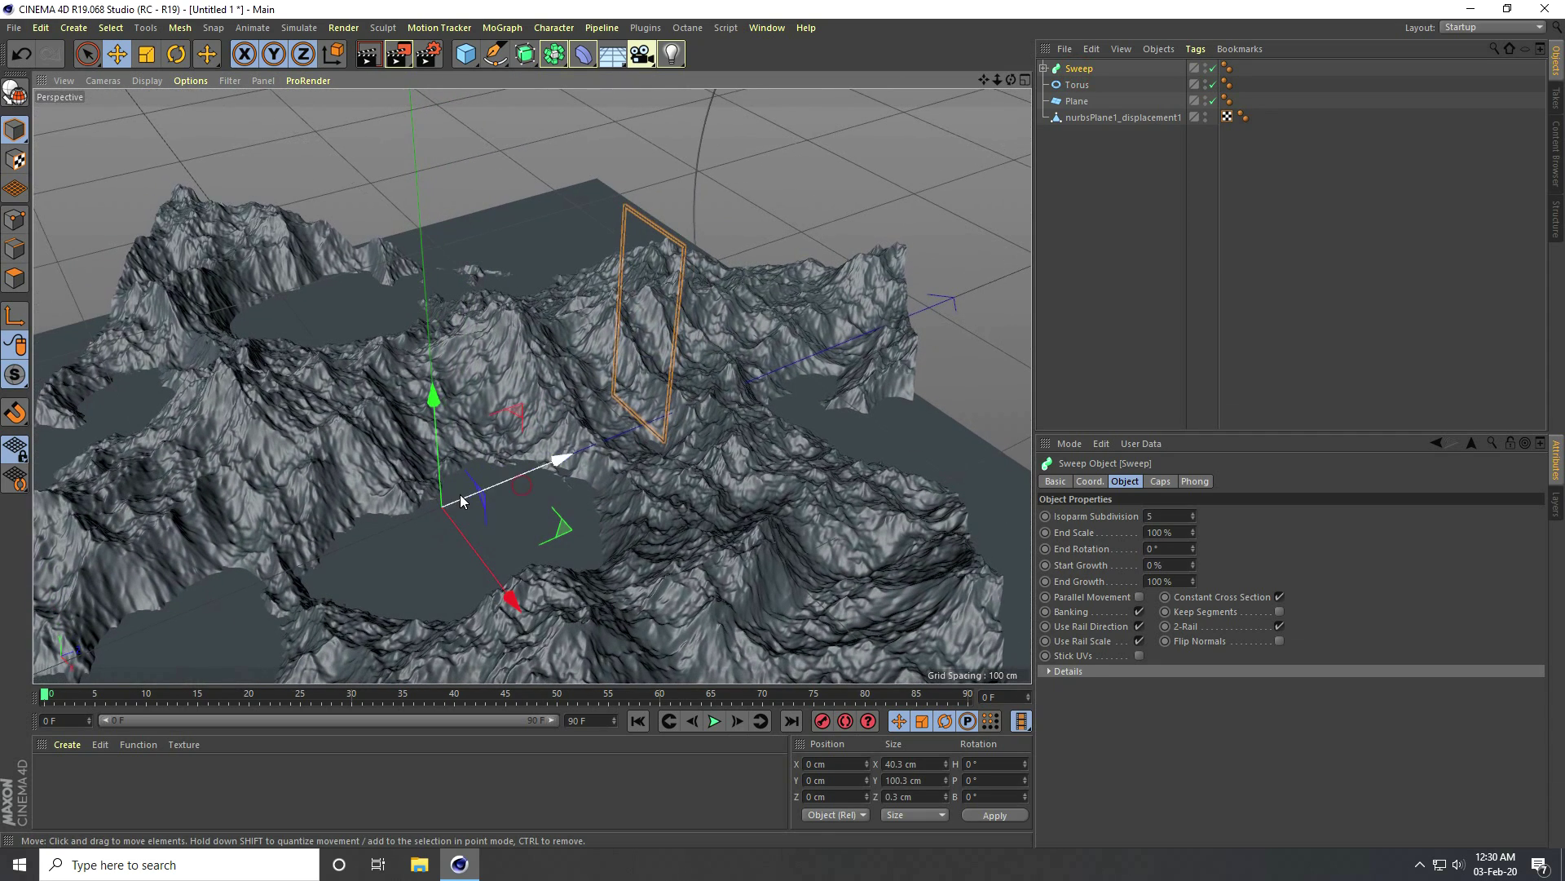
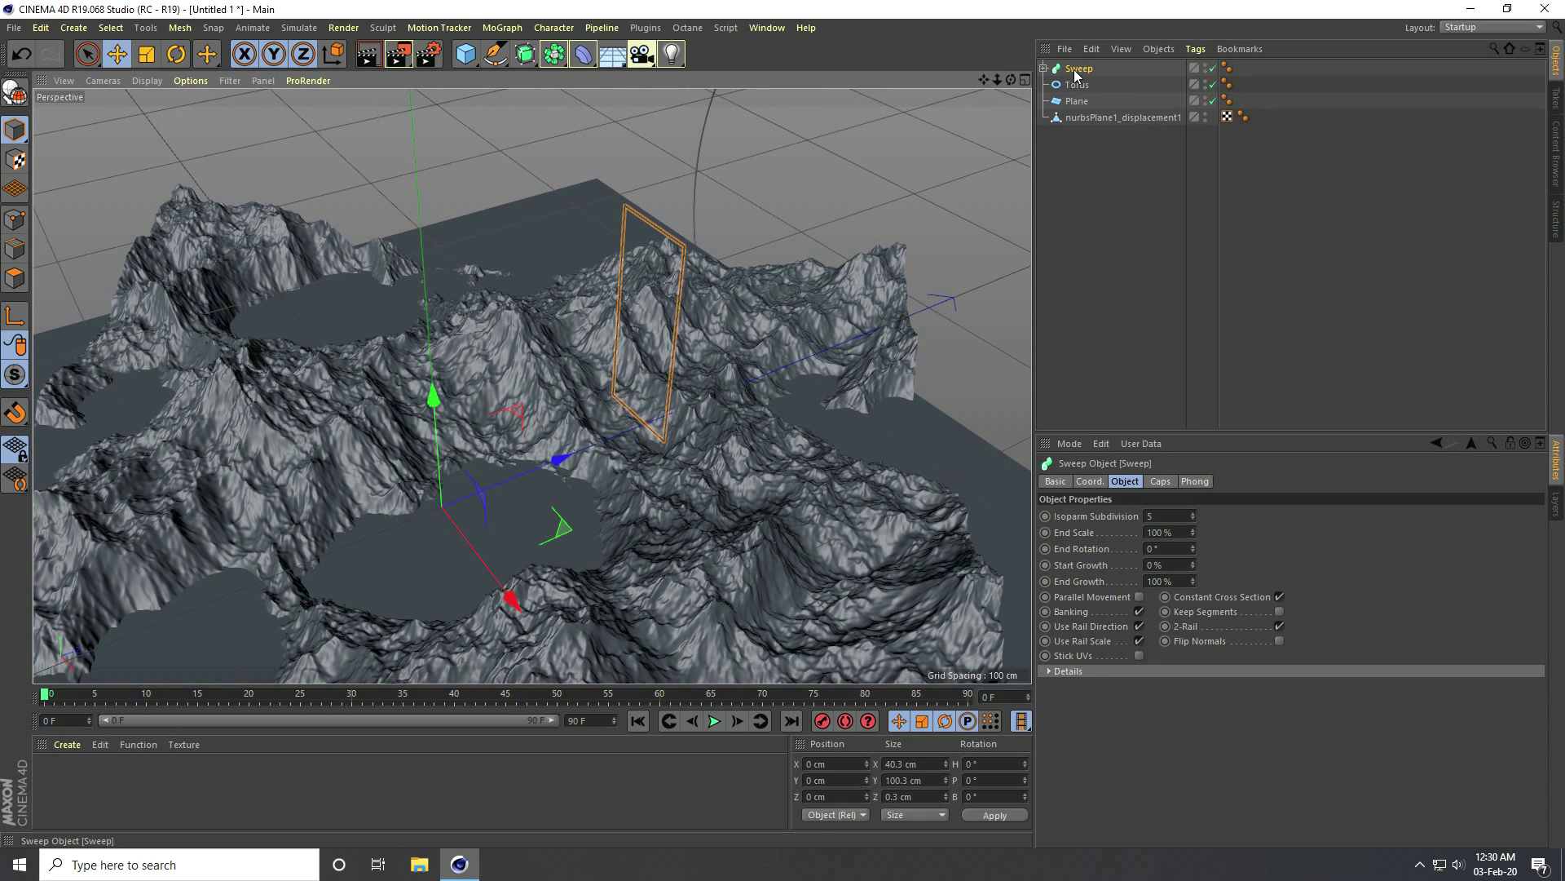
pyautogui.click(177, 30)
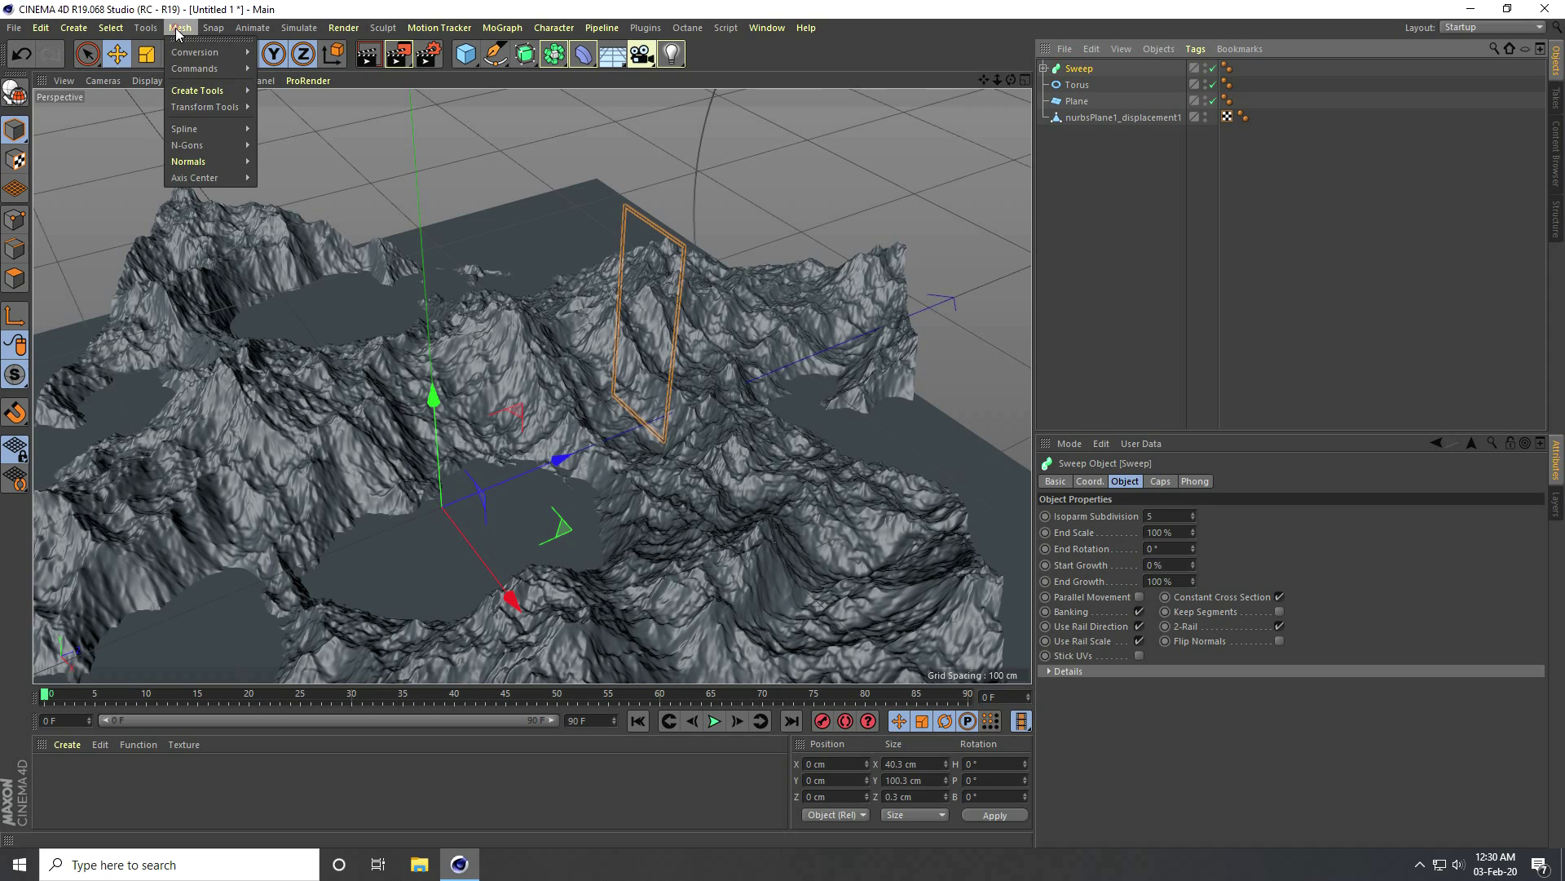
pyautogui.moveTo(229, 186)
pyautogui.click(302, 184)
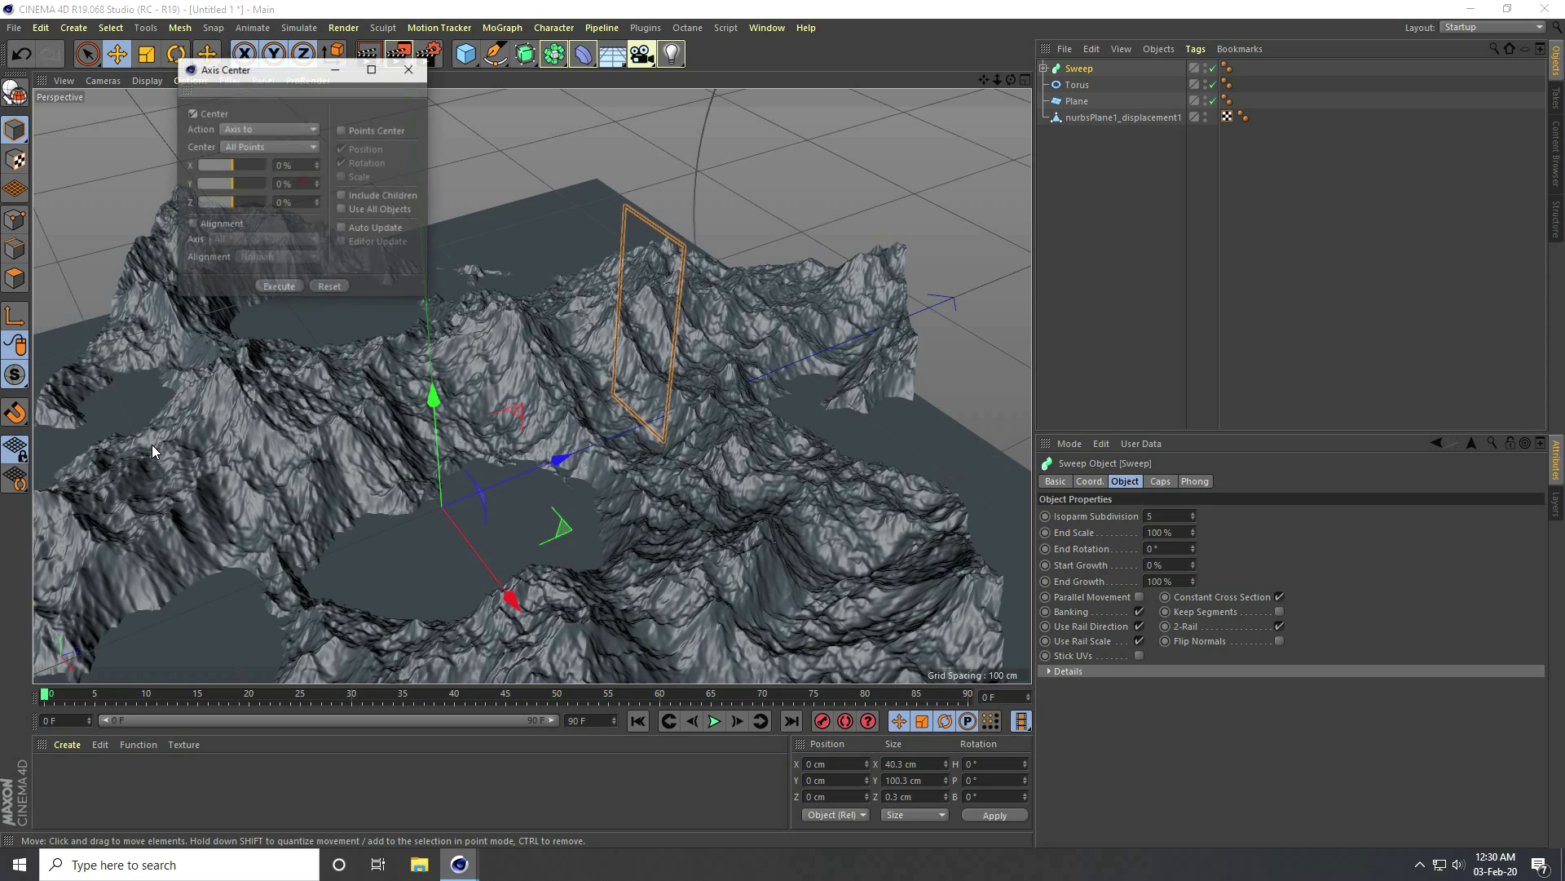
pyautogui.click(342, 131)
pyautogui.click(346, 197)
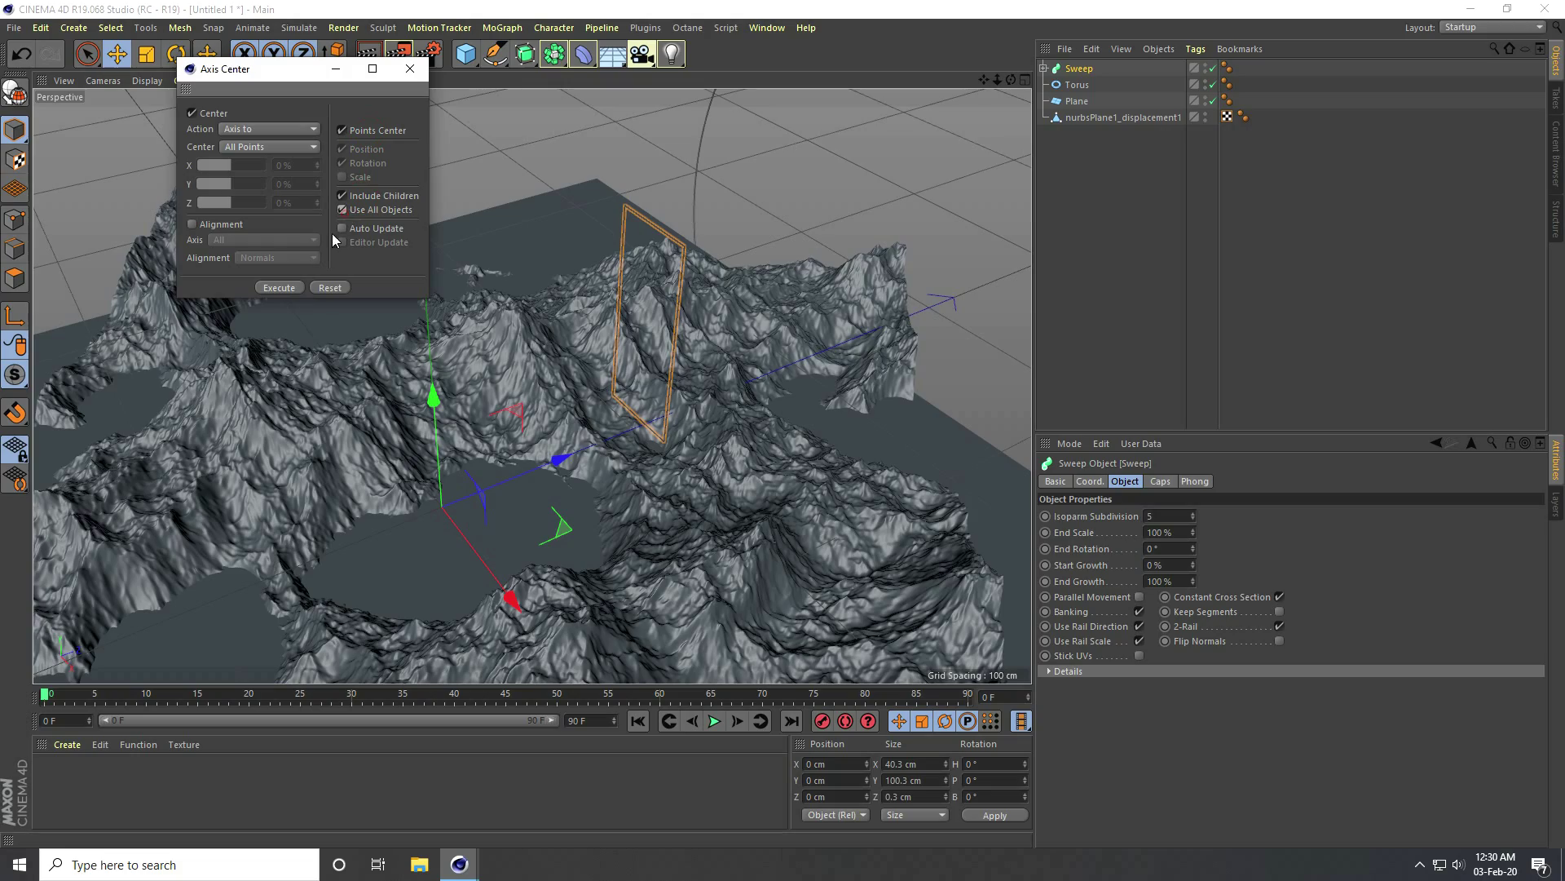
pyautogui.click(287, 292)
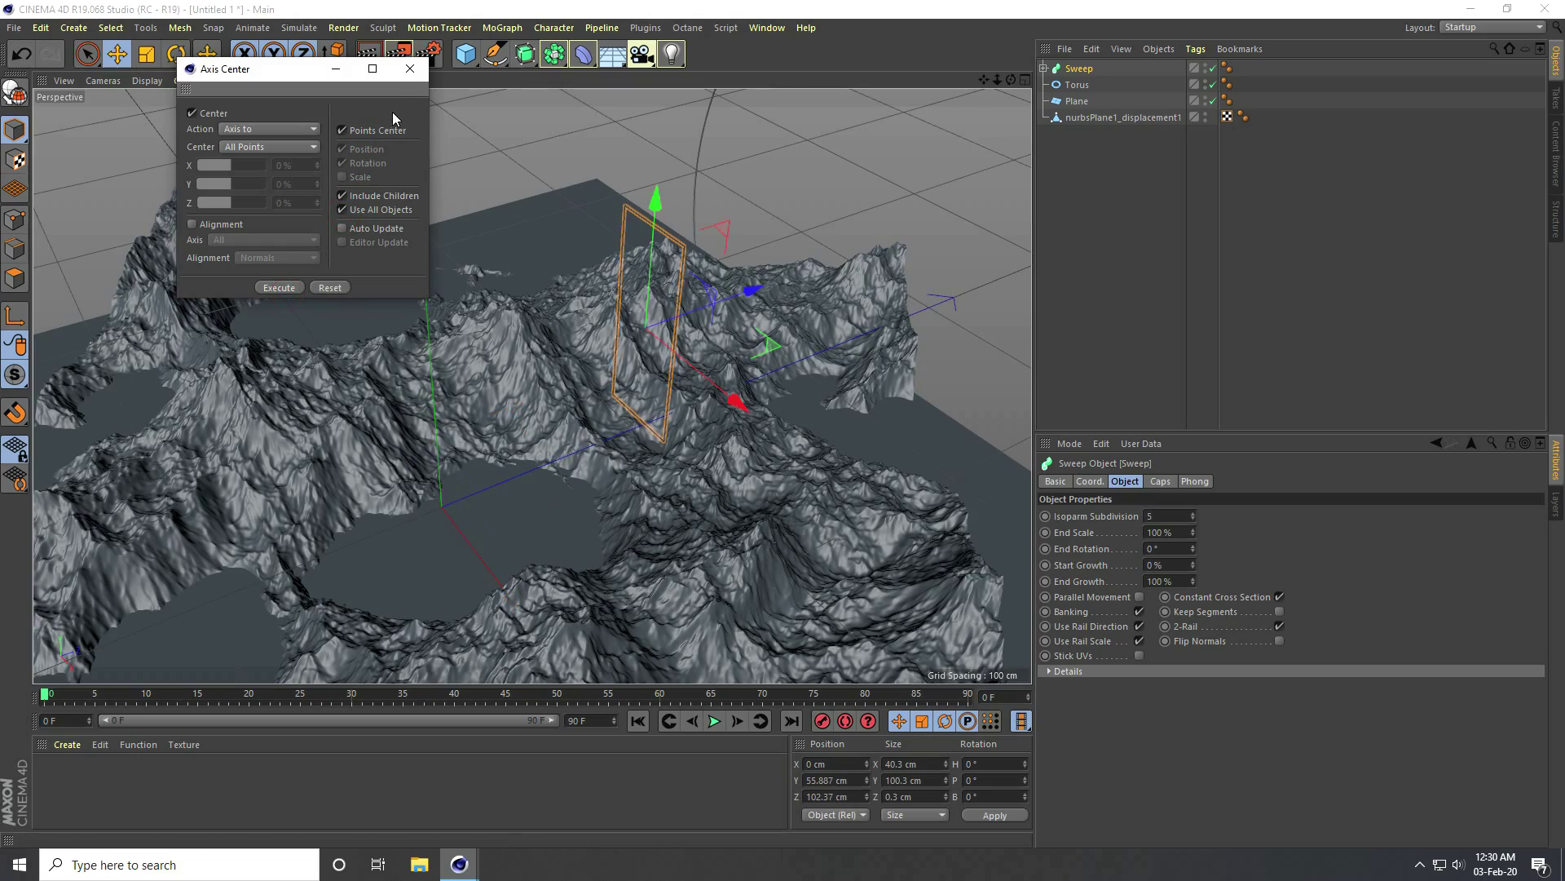
pyautogui.click(410, 69)
# Move the swept frame to about 50.2 cm in Y and 105.3 cm in Z, undoing the stray moves.
pyautogui.keyDown('alt'); pyautogui.moveTo(718, 309); pyautogui.dragTo(484, 455); pyautogui.keyUp('alt')
pyautogui.scroll(5, 729, 383)
pyautogui.moveTo(729, 315); pyautogui.dragTo(743, 319)
pyautogui.moveTo(595, 242); pyautogui.dragTo(525, 403)
pyautogui.keyDown('alt'); pyautogui.moveTo(497, 521); pyautogui.dragTo(697, 407); pyautogui.keyUp('alt')
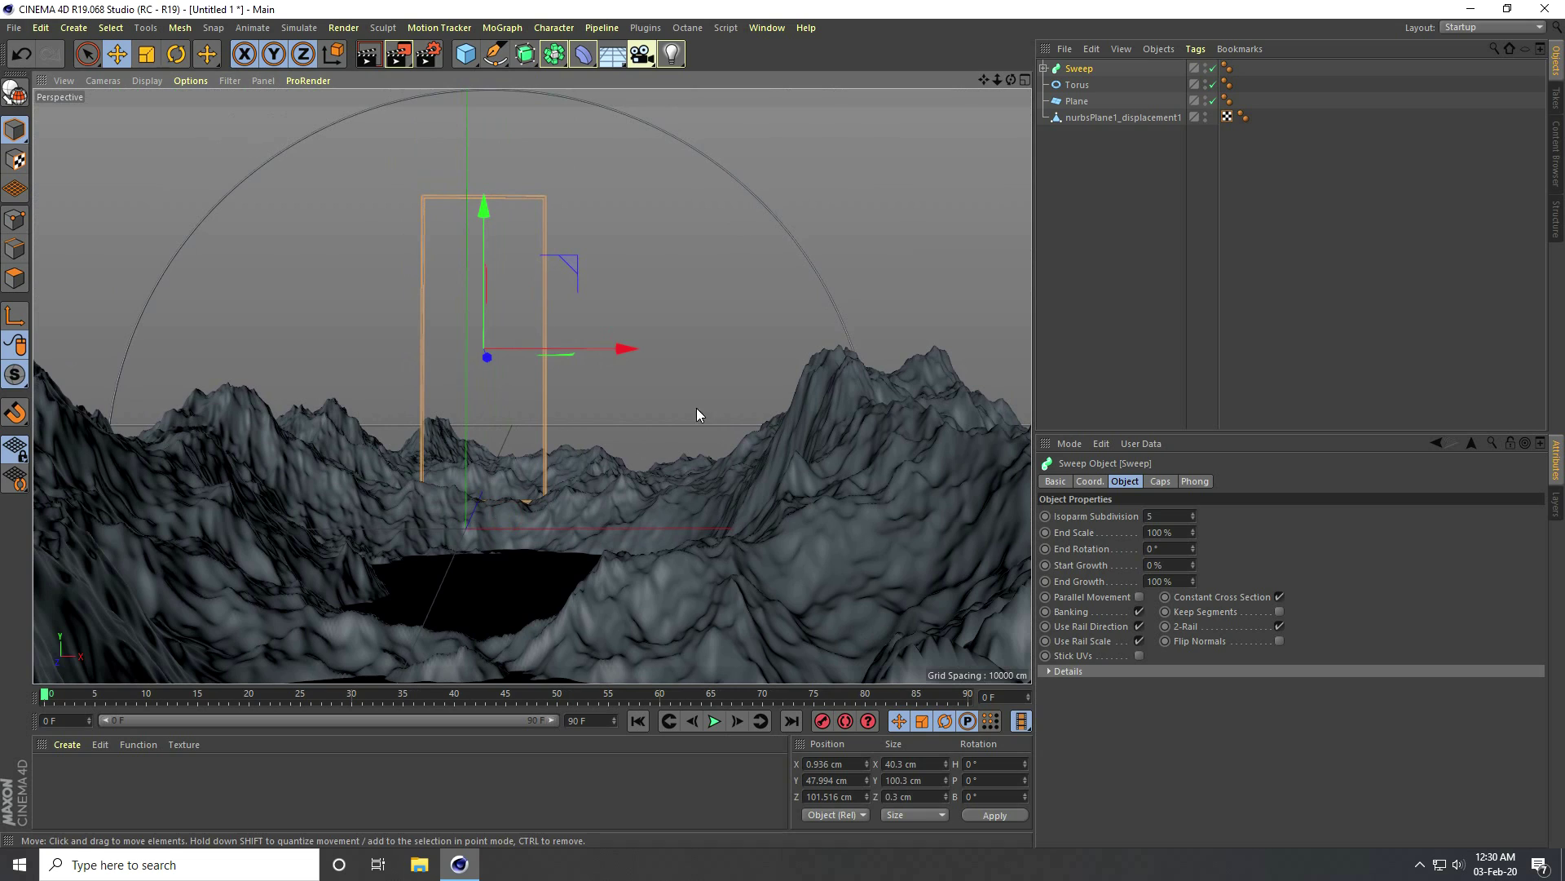
pyautogui.moveTo(508, 231); pyautogui.dragTo(500, 193)
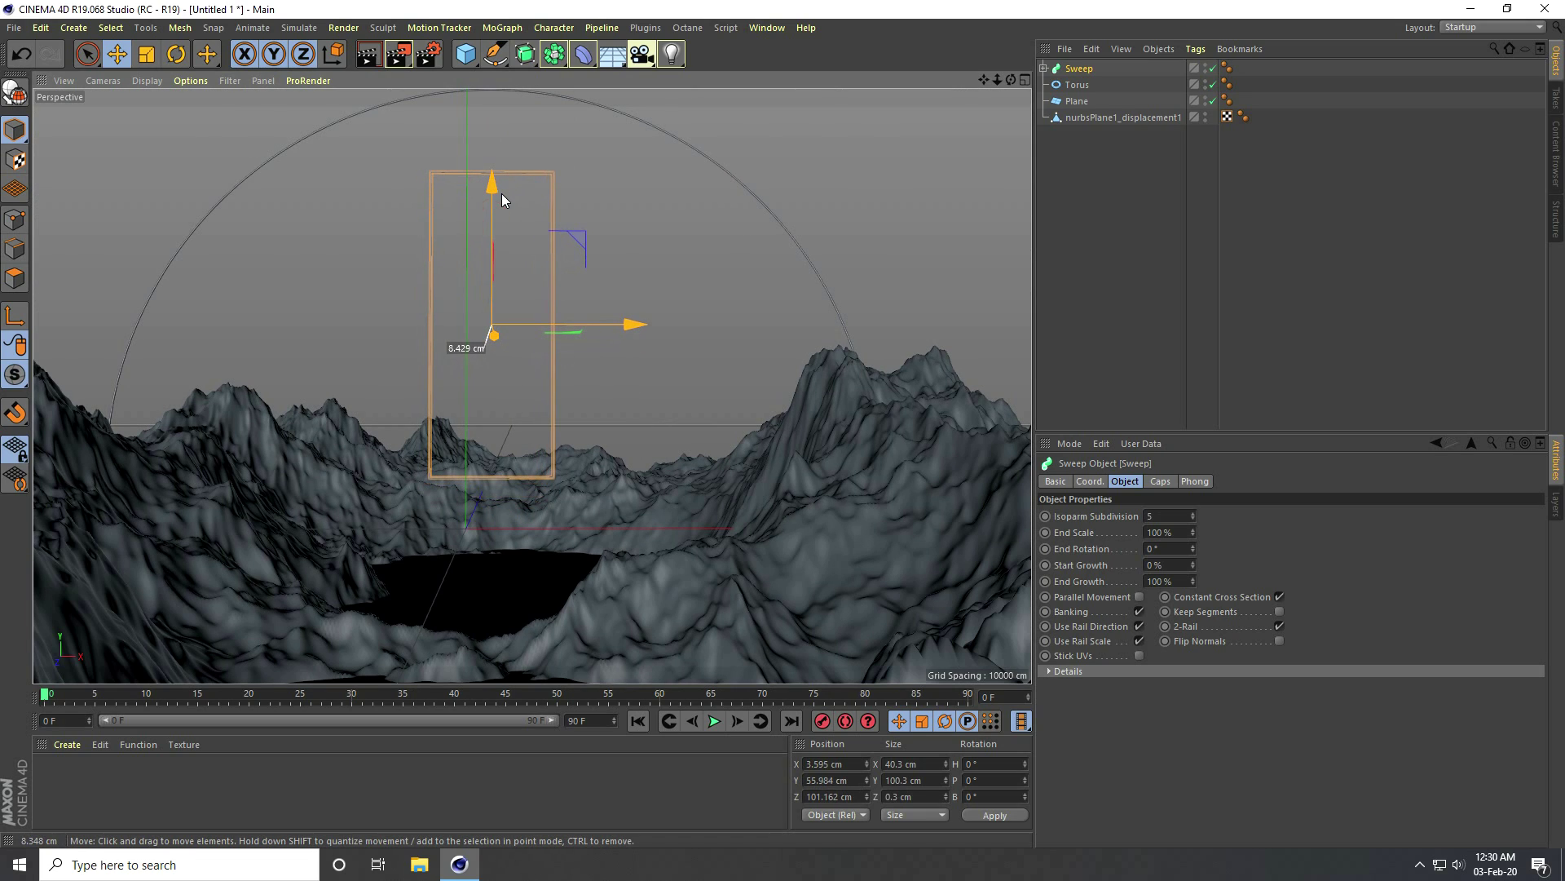
pyautogui.hotkey('ctrl', 'z')
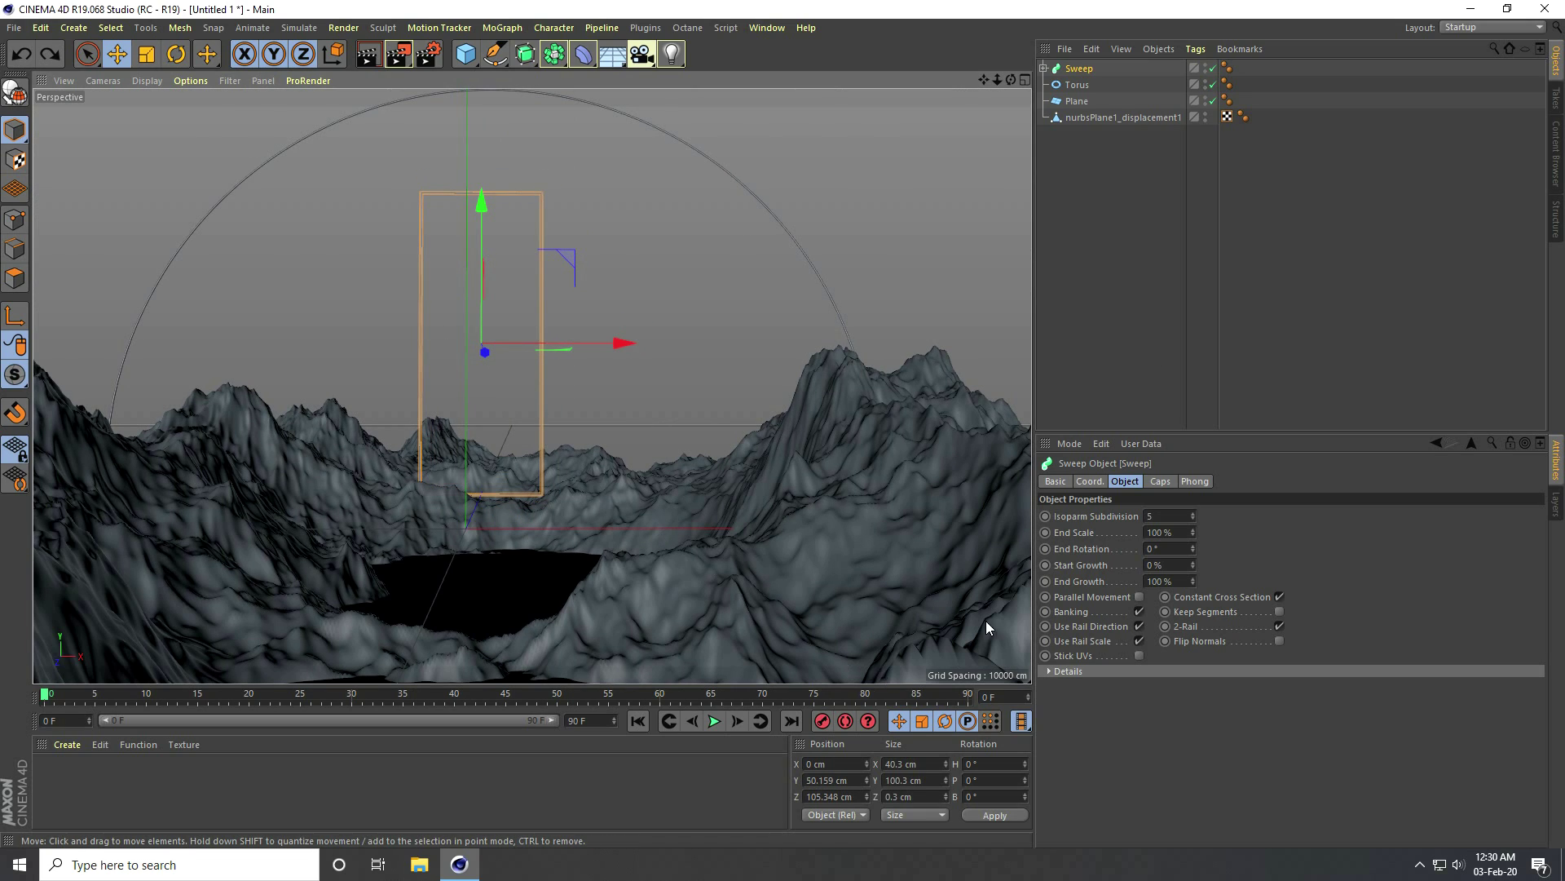
# Raise the swept frame to about 61.3 cm in Y and shift it to about 1.6 cm in X.
pyautogui.click(827, 799)
pyautogui.moveTo(481, 226); pyautogui.dragTo(481, 182)
pyautogui.moveTo(612, 303); pyautogui.dragTo(629, 320)
pyautogui.keyDown('alt'); pyautogui.moveTo(636, 570); pyautogui.dragTo(527, 547); pyautogui.keyUp('alt')
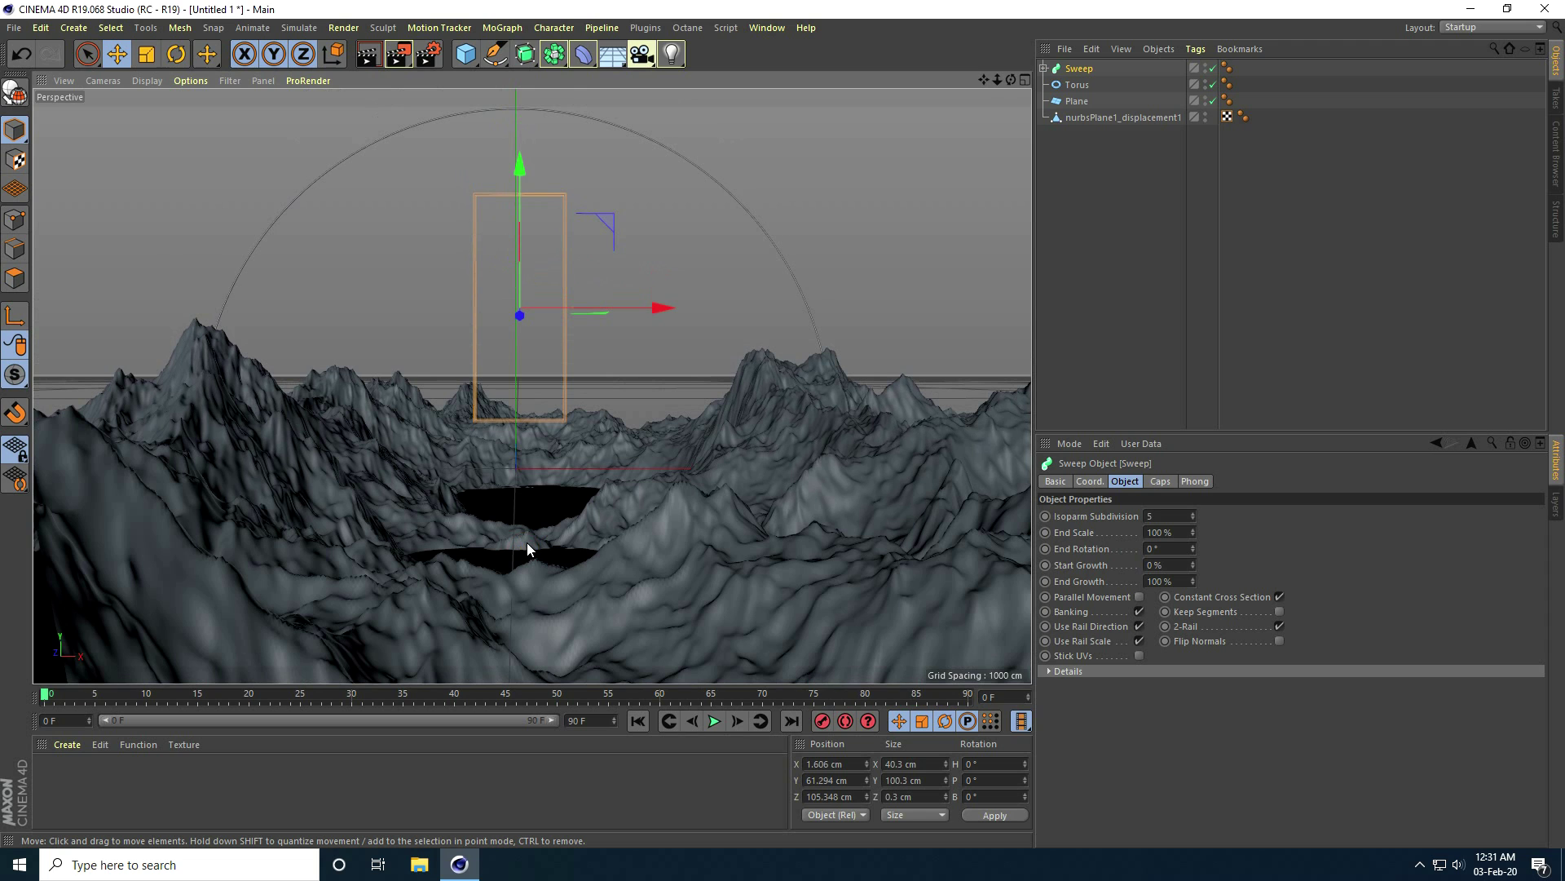
# Switch to File Explorer, open the landscappe folder on the Desktop and inspect the ALucy statue model in 3D Viewer.
pyautogui.click(419, 864)
pyautogui.click(61, 190)
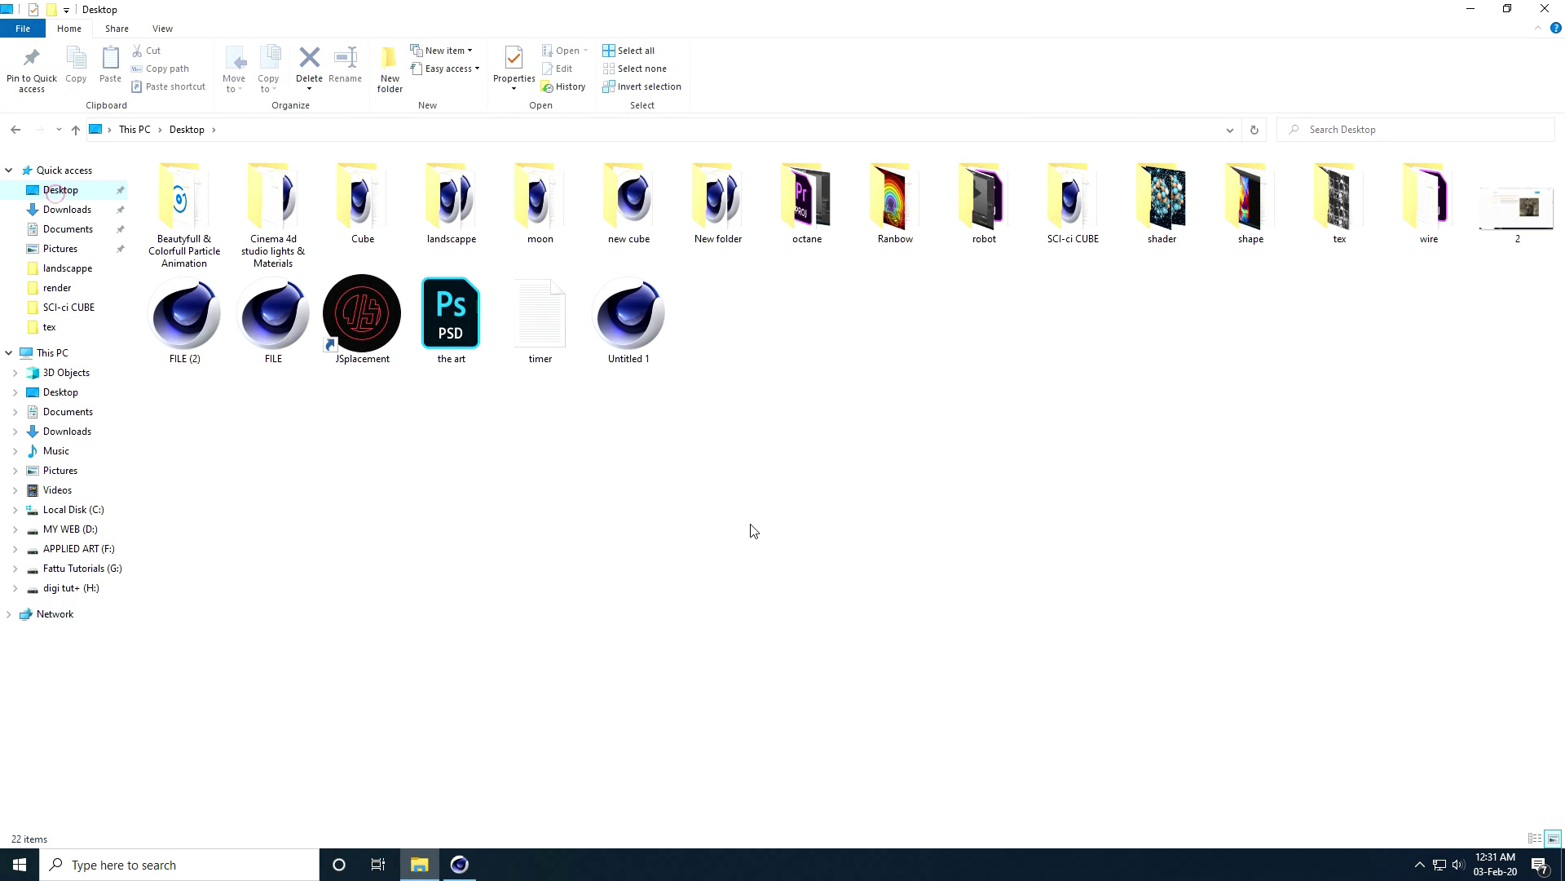
pyautogui.doubleClick(450, 235)
pyautogui.doubleClick(540, 210)
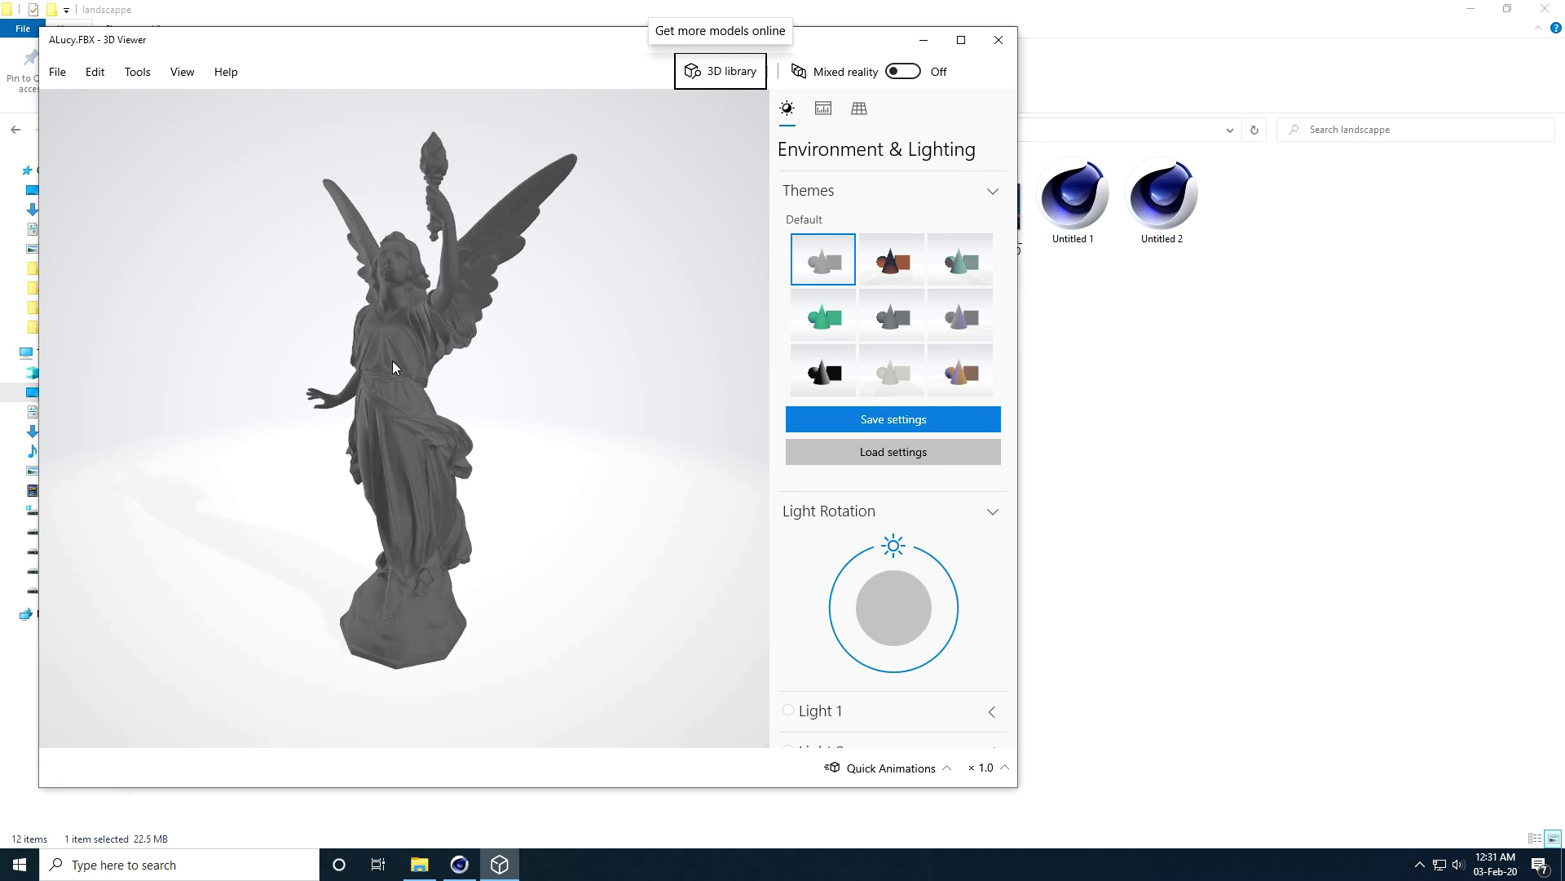
pyautogui.moveTo(393, 361); pyautogui.dragTo(438, 200)
pyautogui.click(1001, 45)
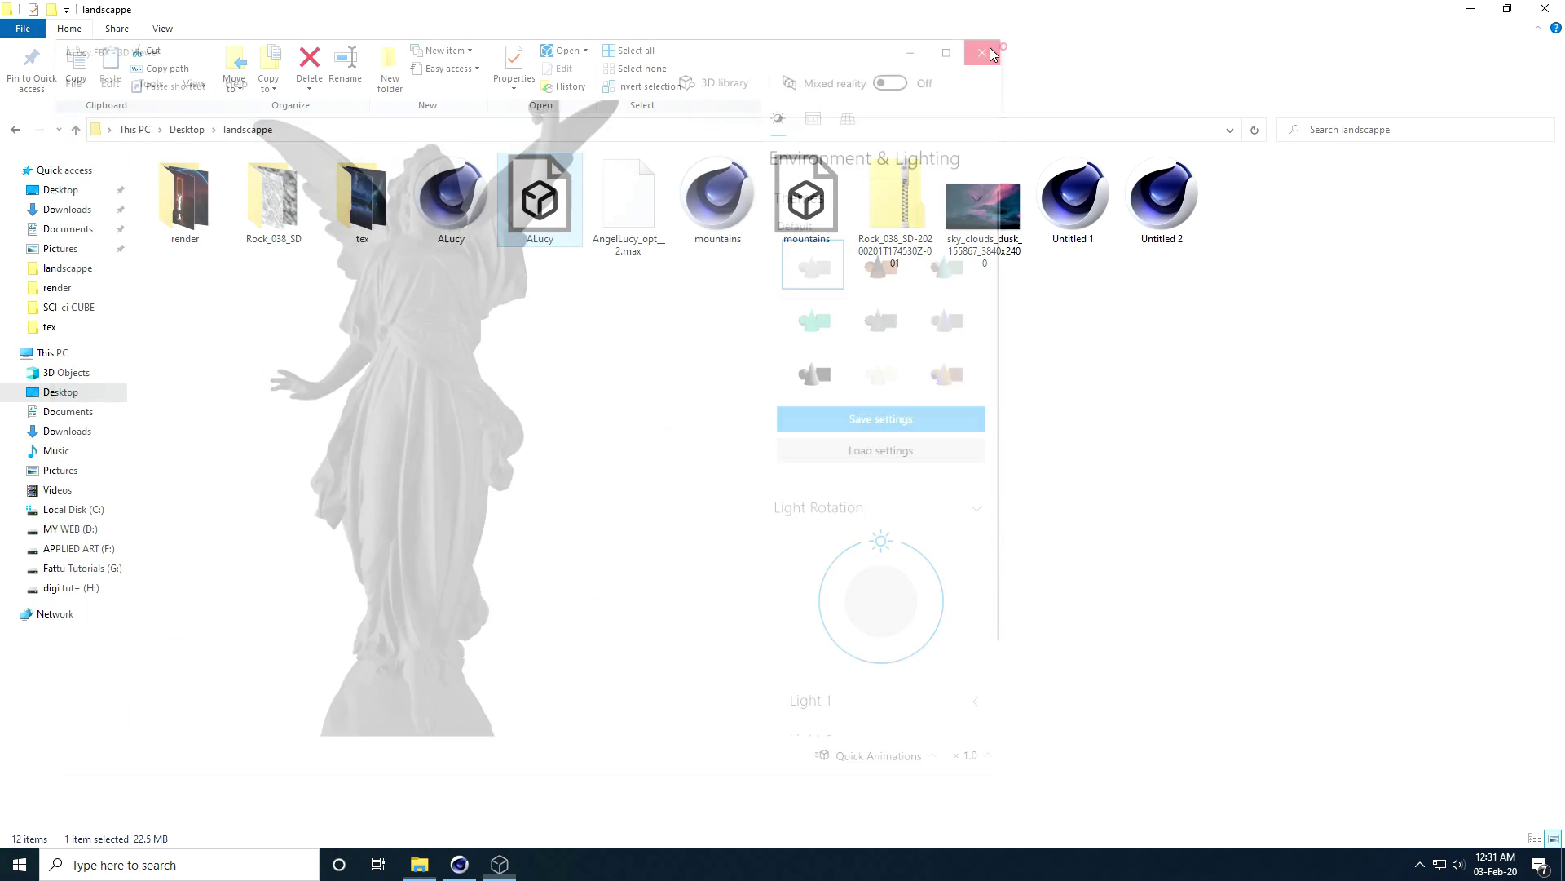
# Switch back to Cinema 4D and merge the ALucy statue model into the scene.
pyautogui.click(461, 852)
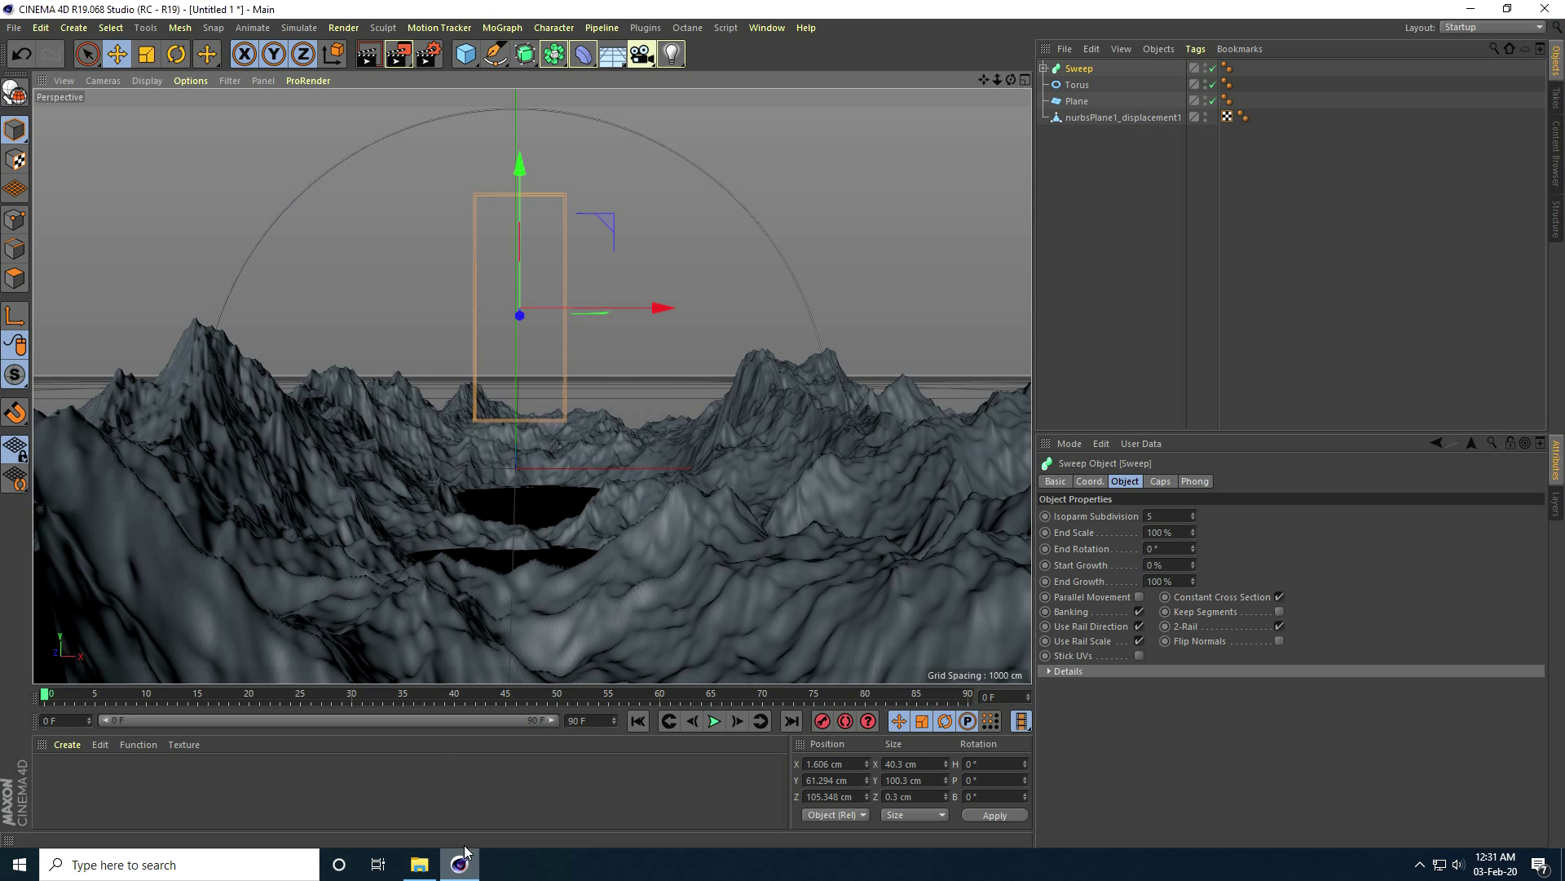
pyautogui.click(14, 30)
pyautogui.click(33, 84)
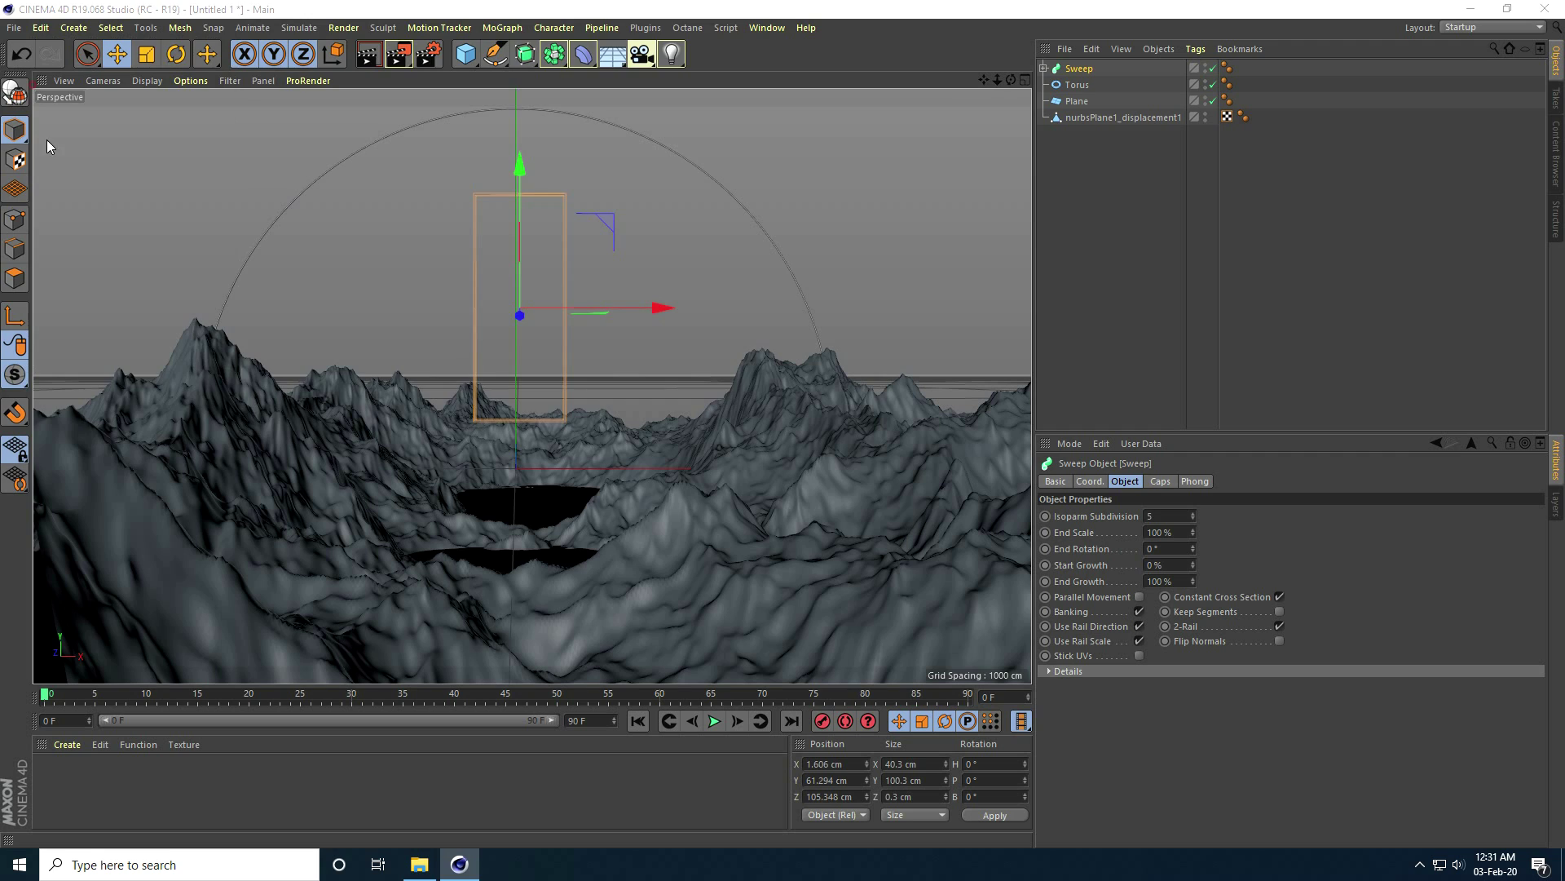
pyautogui.click(644, 432)
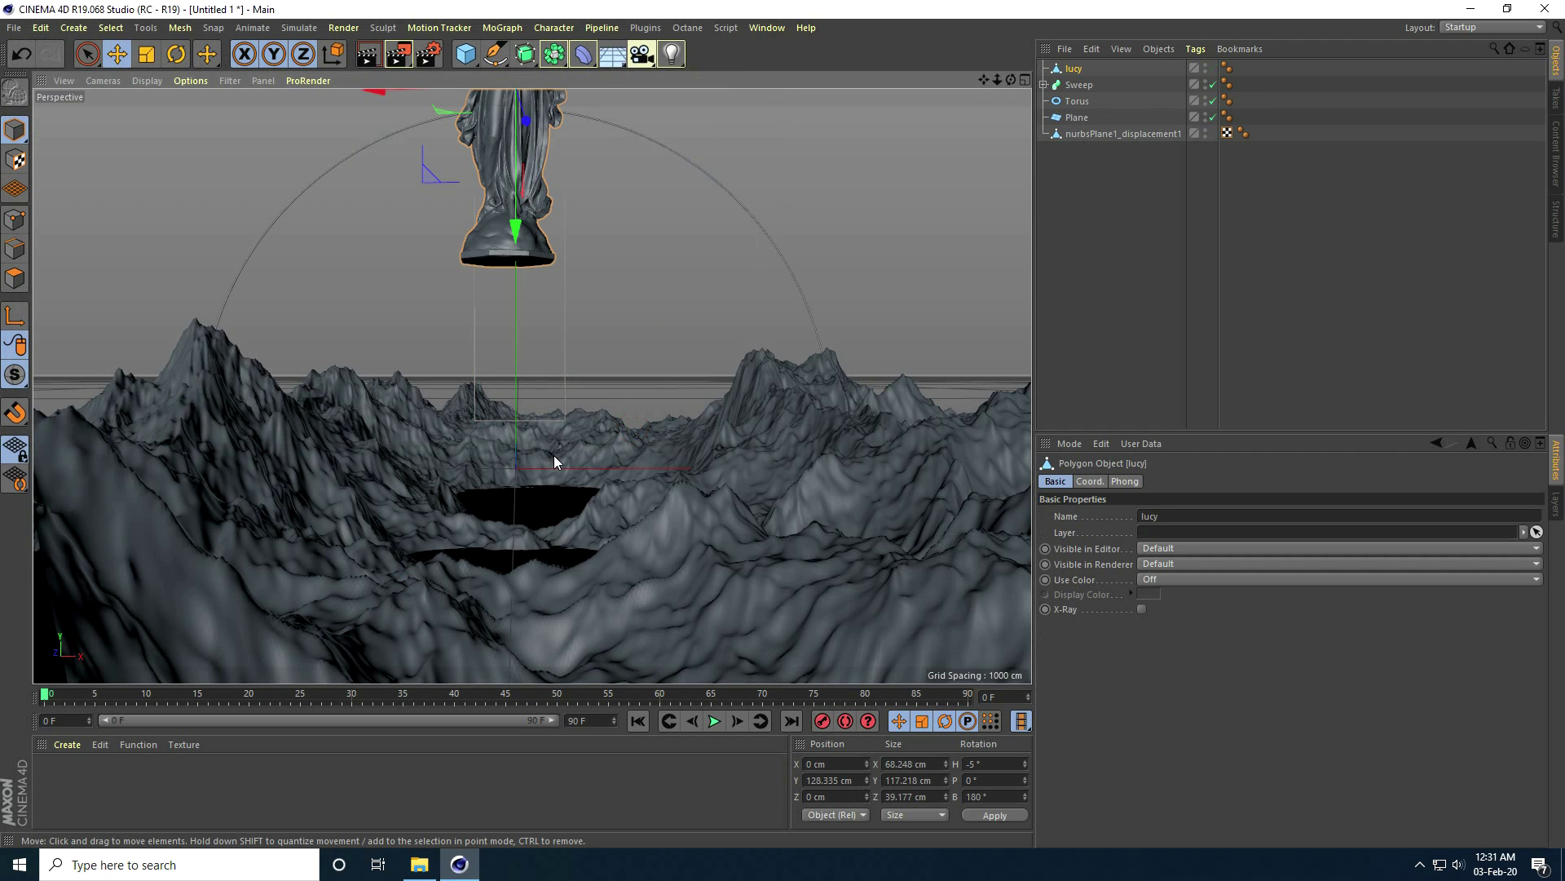
# Lower the lucy statue to about 46.3 cm in Y and bring it forward to about -28.2 cm in Z.
pyautogui.scroll(-5, 454, 463)
pyautogui.scroll(5, 476, 453)
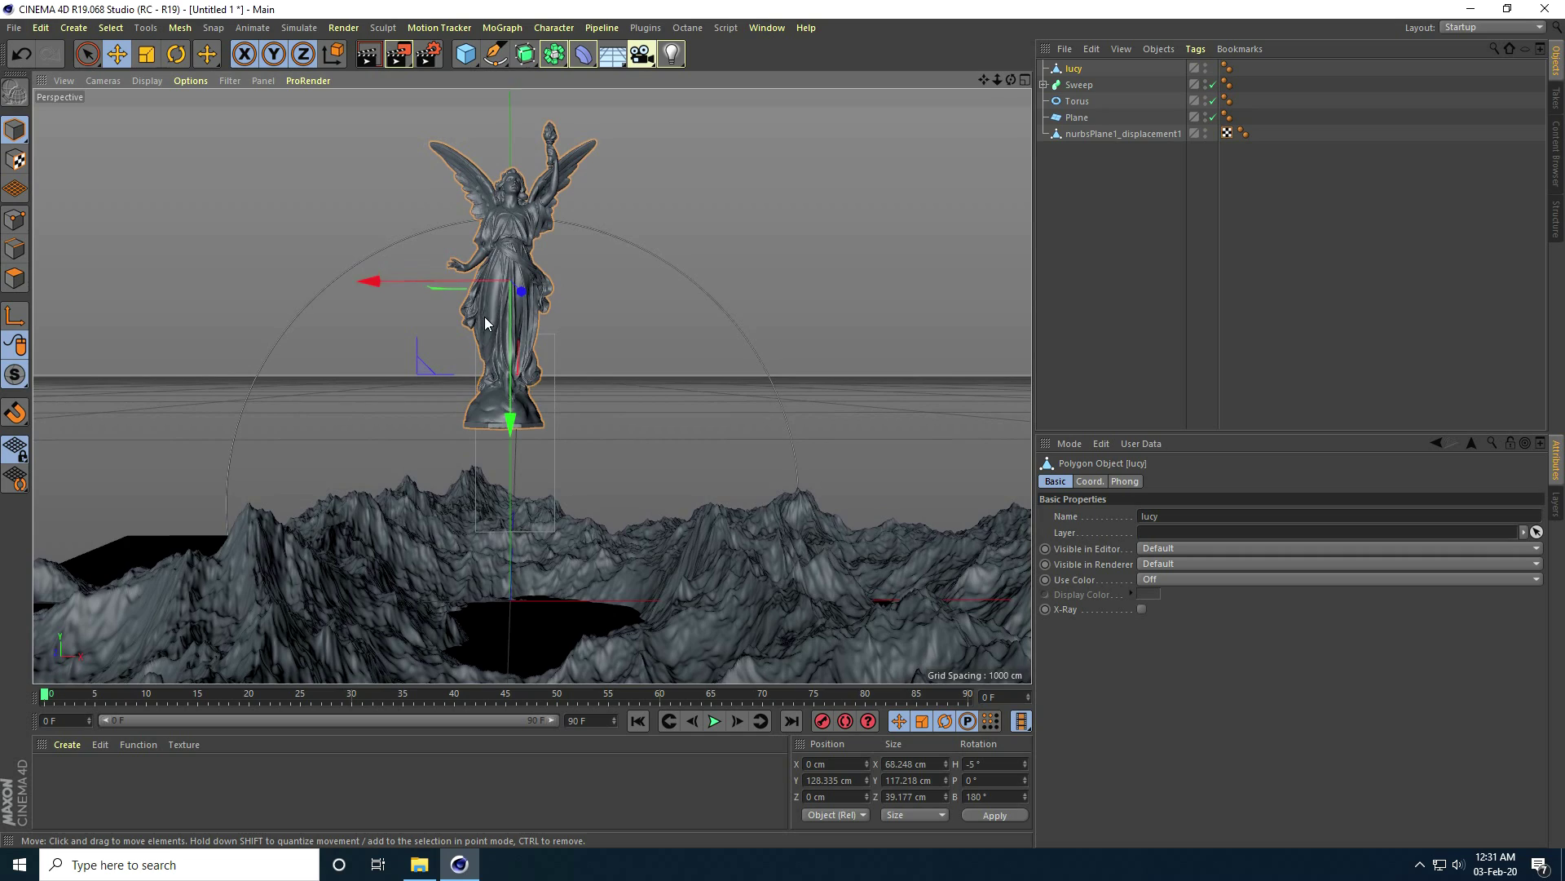
pyautogui.scroll(5, 484, 317)
pyautogui.keyDown('alt'); pyautogui.moveTo(587, 364); pyautogui.dragTo(429, 487); pyautogui.keyUp('alt')
pyautogui.scroll(-3, 492, 520)
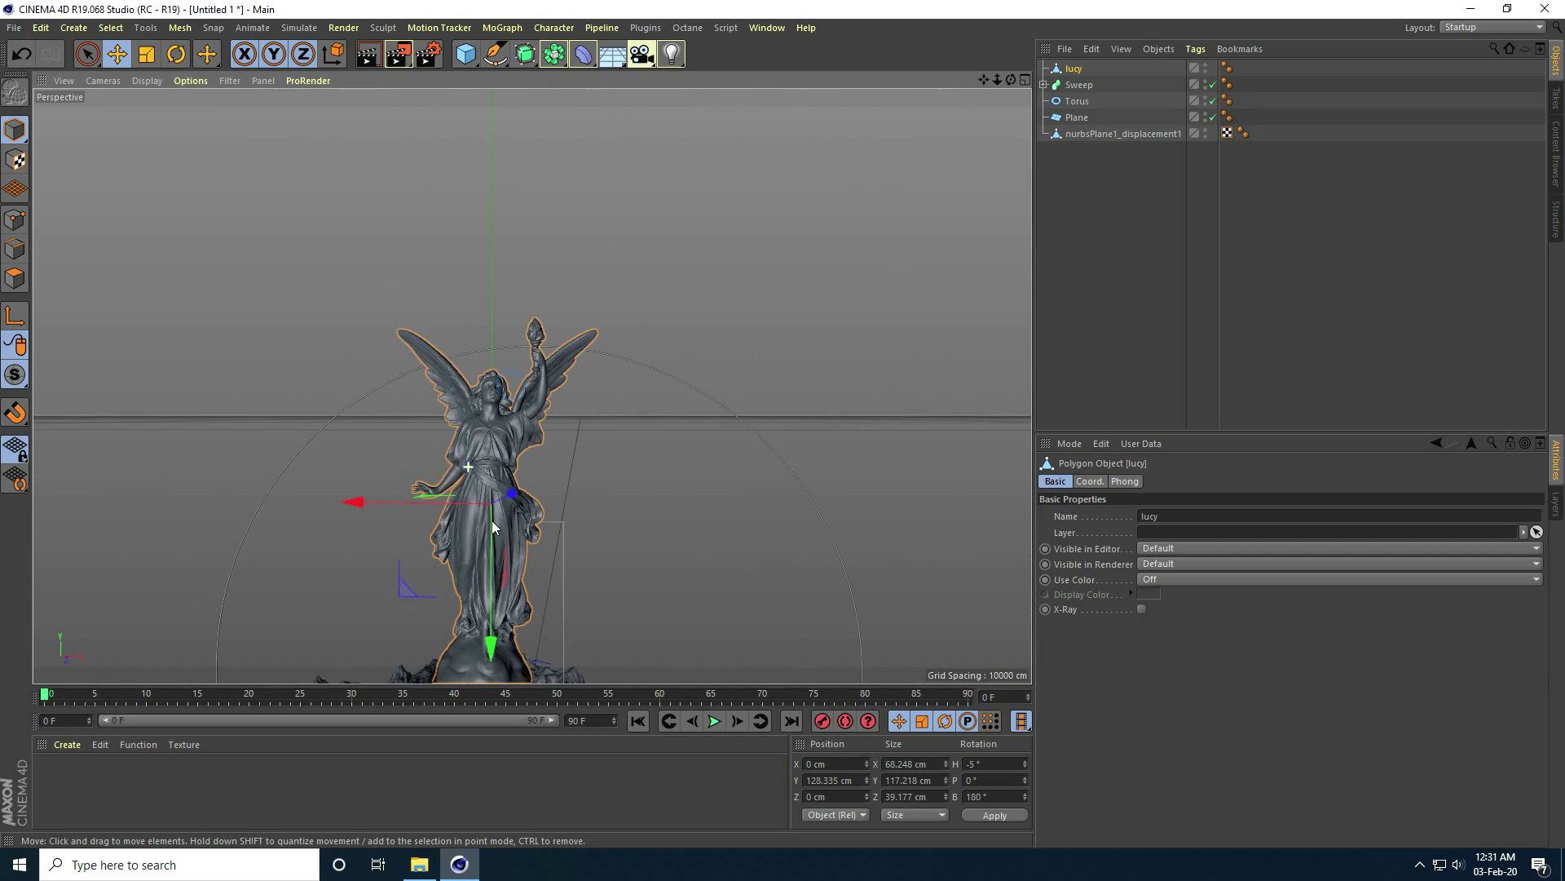
pyautogui.scroll(-4, 491, 520)
pyautogui.keyDown('alt'); pyautogui.moveTo(464, 377); pyautogui.dragTo(558, 560); pyautogui.keyUp('alt')
pyautogui.scroll(5, 556, 559)
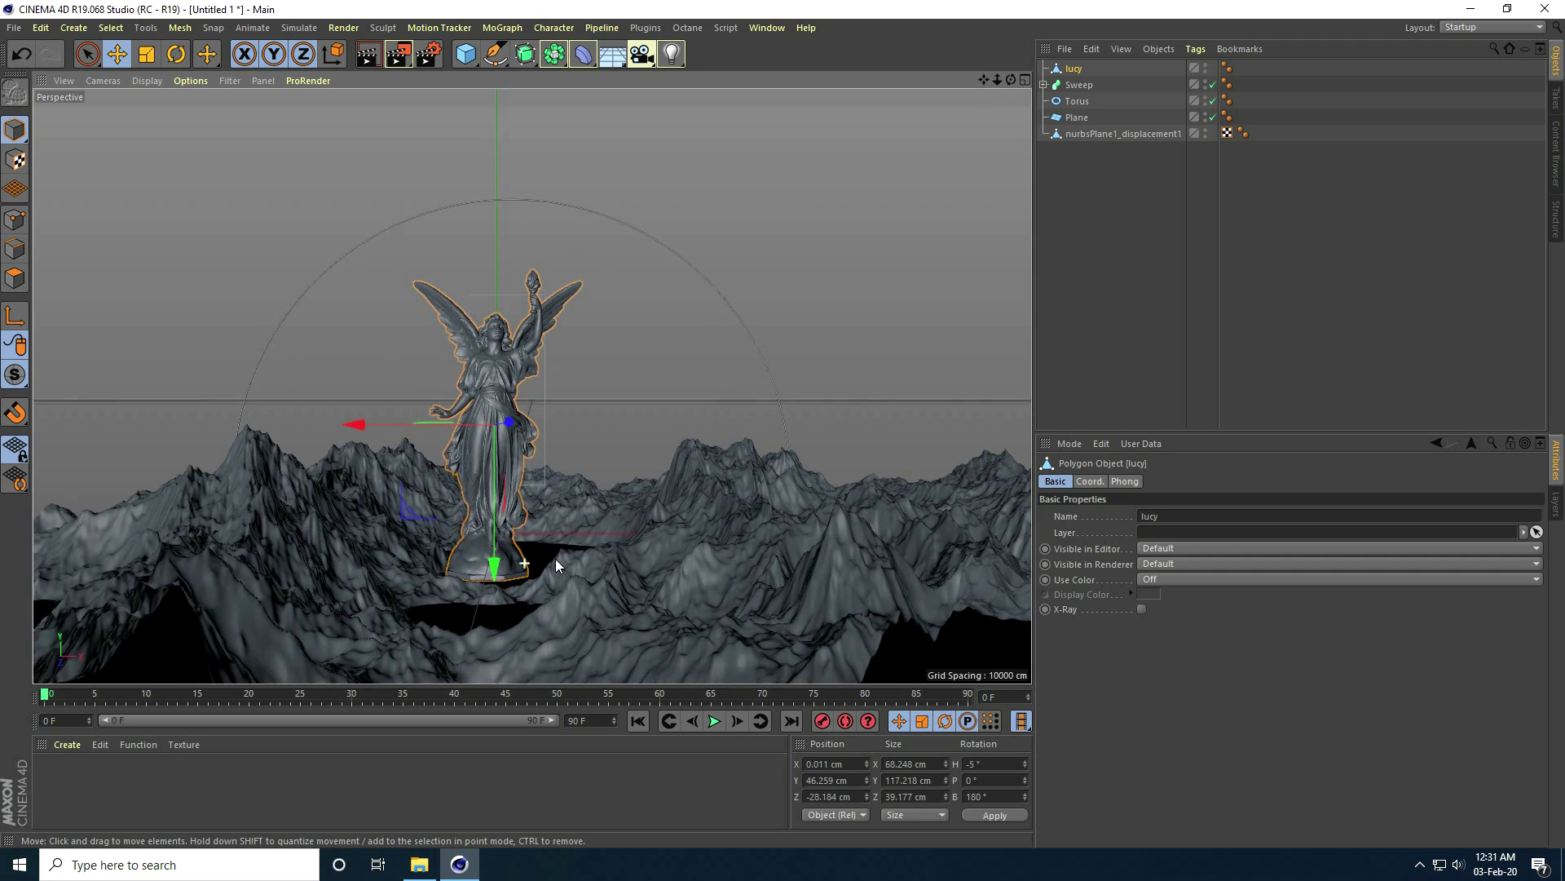
pyautogui.scroll(3, 561, 526)
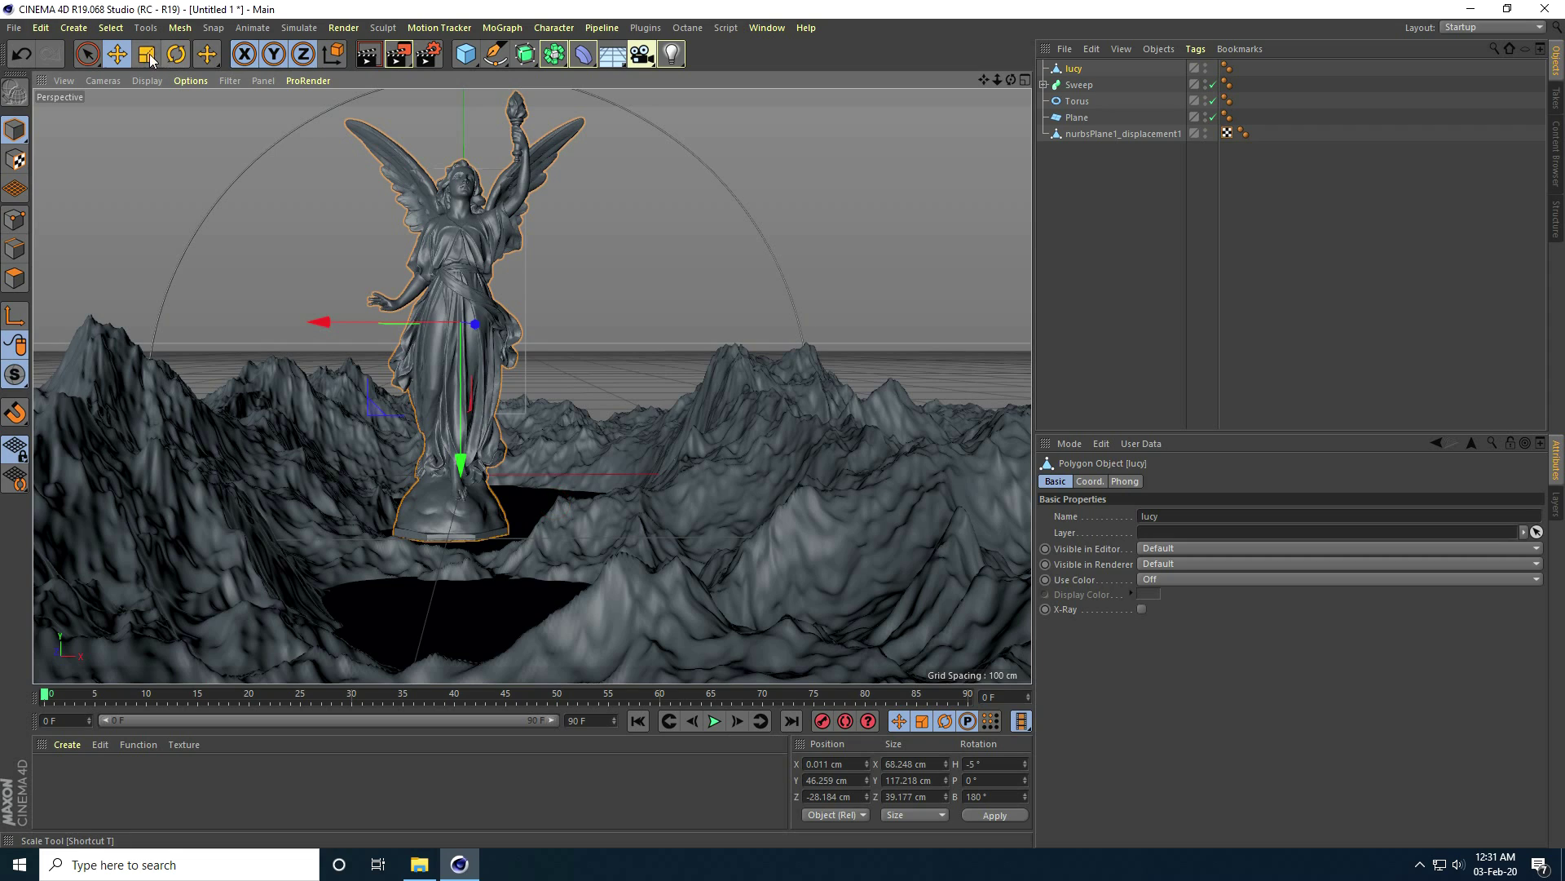
# Scale the lucy statue uniformly to about 69 cm high and move it to about X 4.1, Y 20.8, Z -28.5 cm.
pyautogui.click(146, 54)
pyautogui.moveTo(766, 236); pyautogui.dragTo(123, 141)
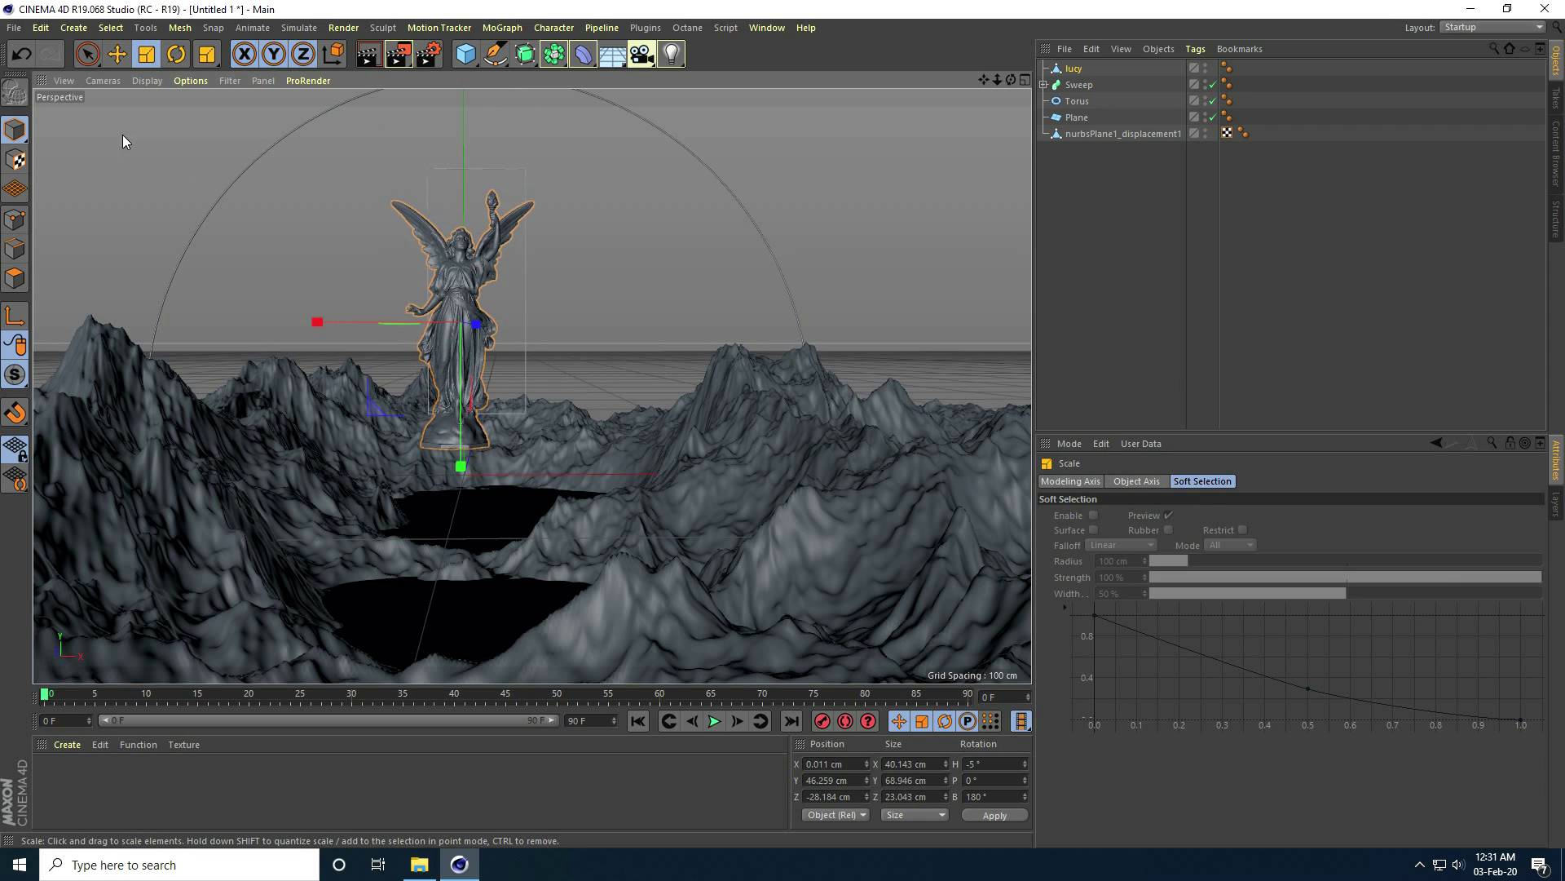
pyautogui.moveTo(461, 466); pyautogui.dragTo(473, 555)
pyautogui.moveTo(346, 423); pyautogui.dragTo(355, 418)
pyautogui.keyDown('alt'); pyautogui.moveTo(508, 462); pyautogui.dragTo(492, 462); pyautogui.keyUp('alt')
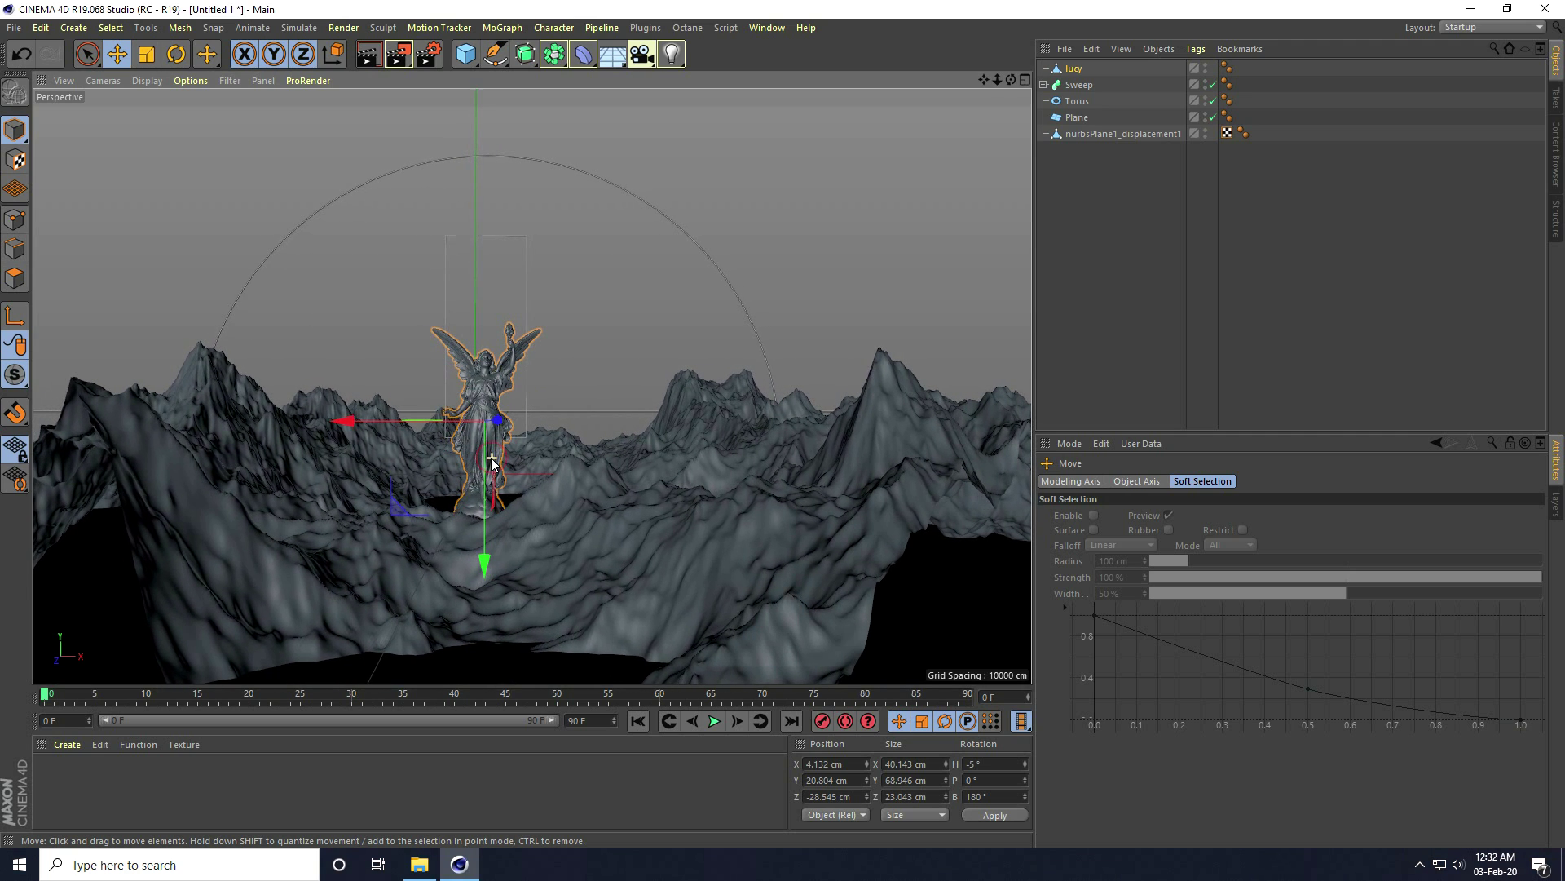
pyautogui.scroll(5, 490, 479)
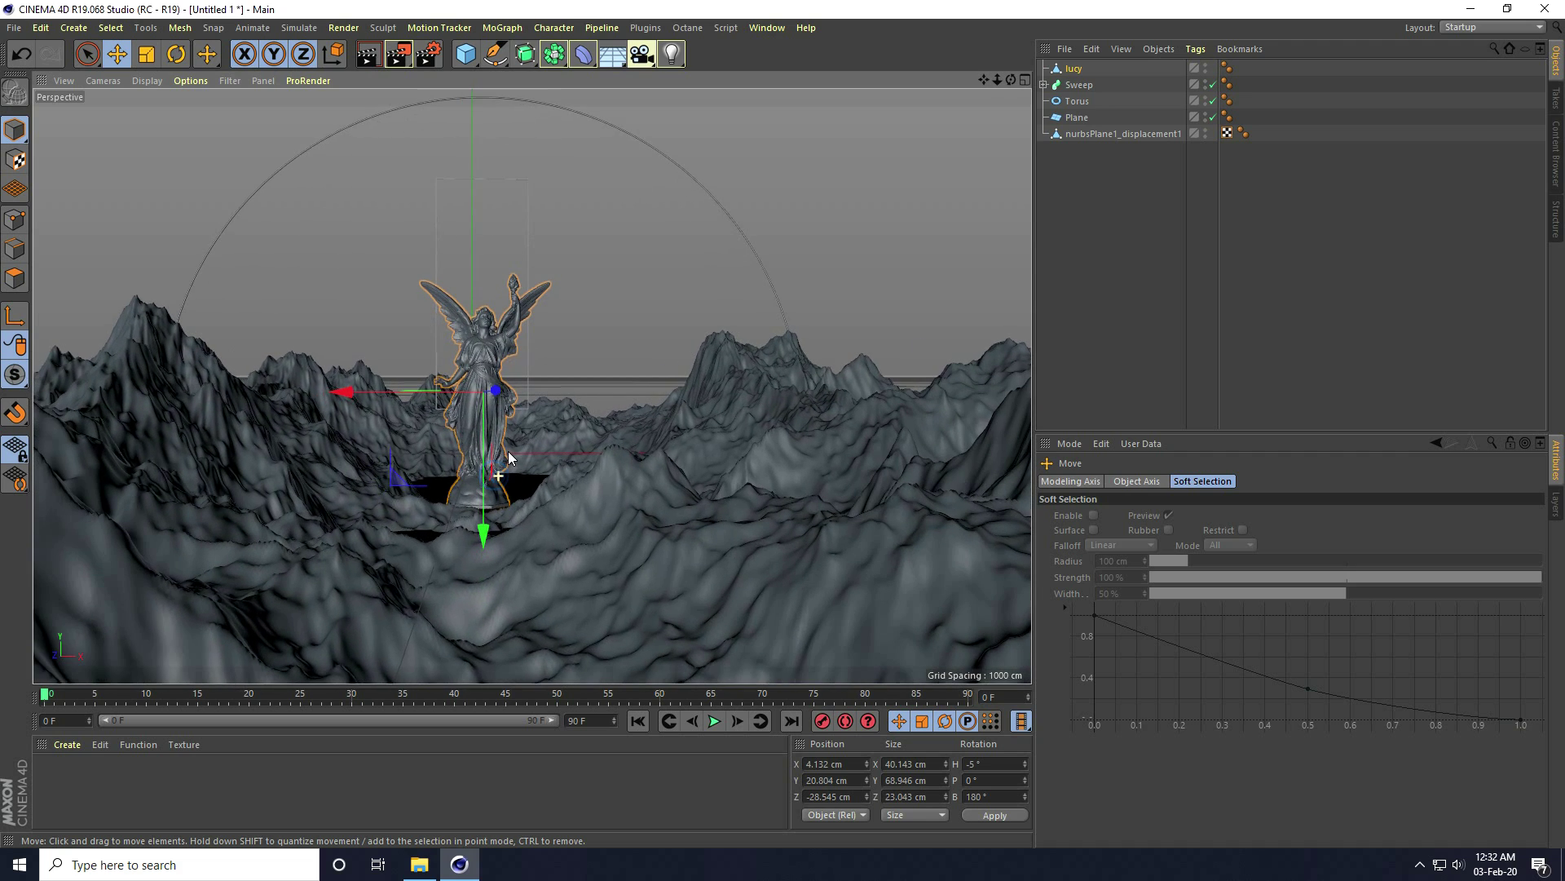
pyautogui.scroll(4, 507, 457)
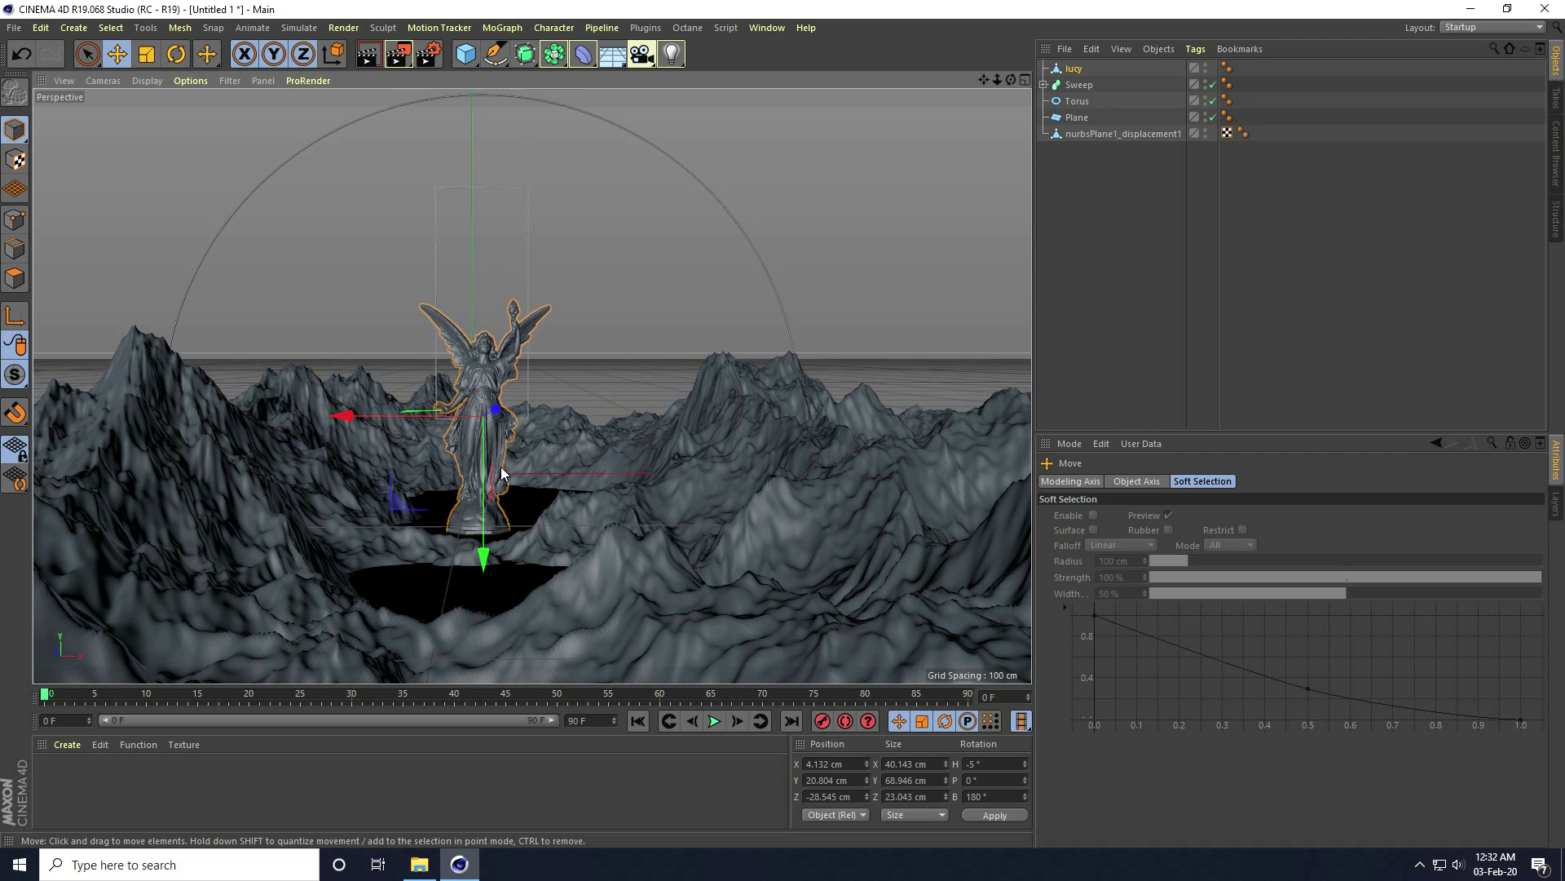
pyautogui.scroll(2, 507, 460)
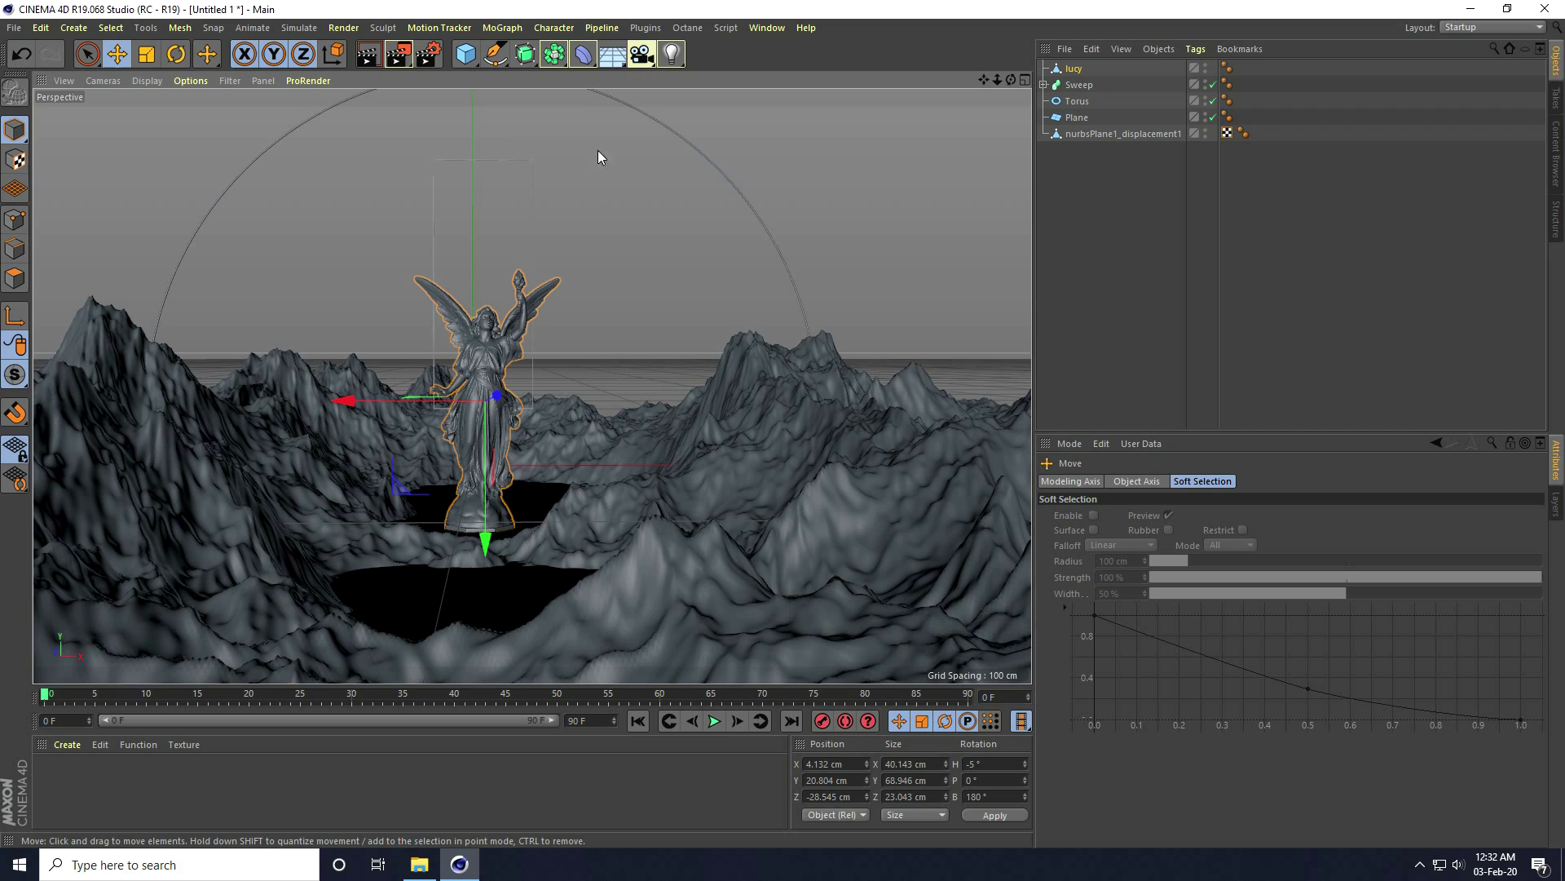
# Open the Octane Live Viewer, dock it below the object attributes and enlarge its area.
pyautogui.click(684, 27)
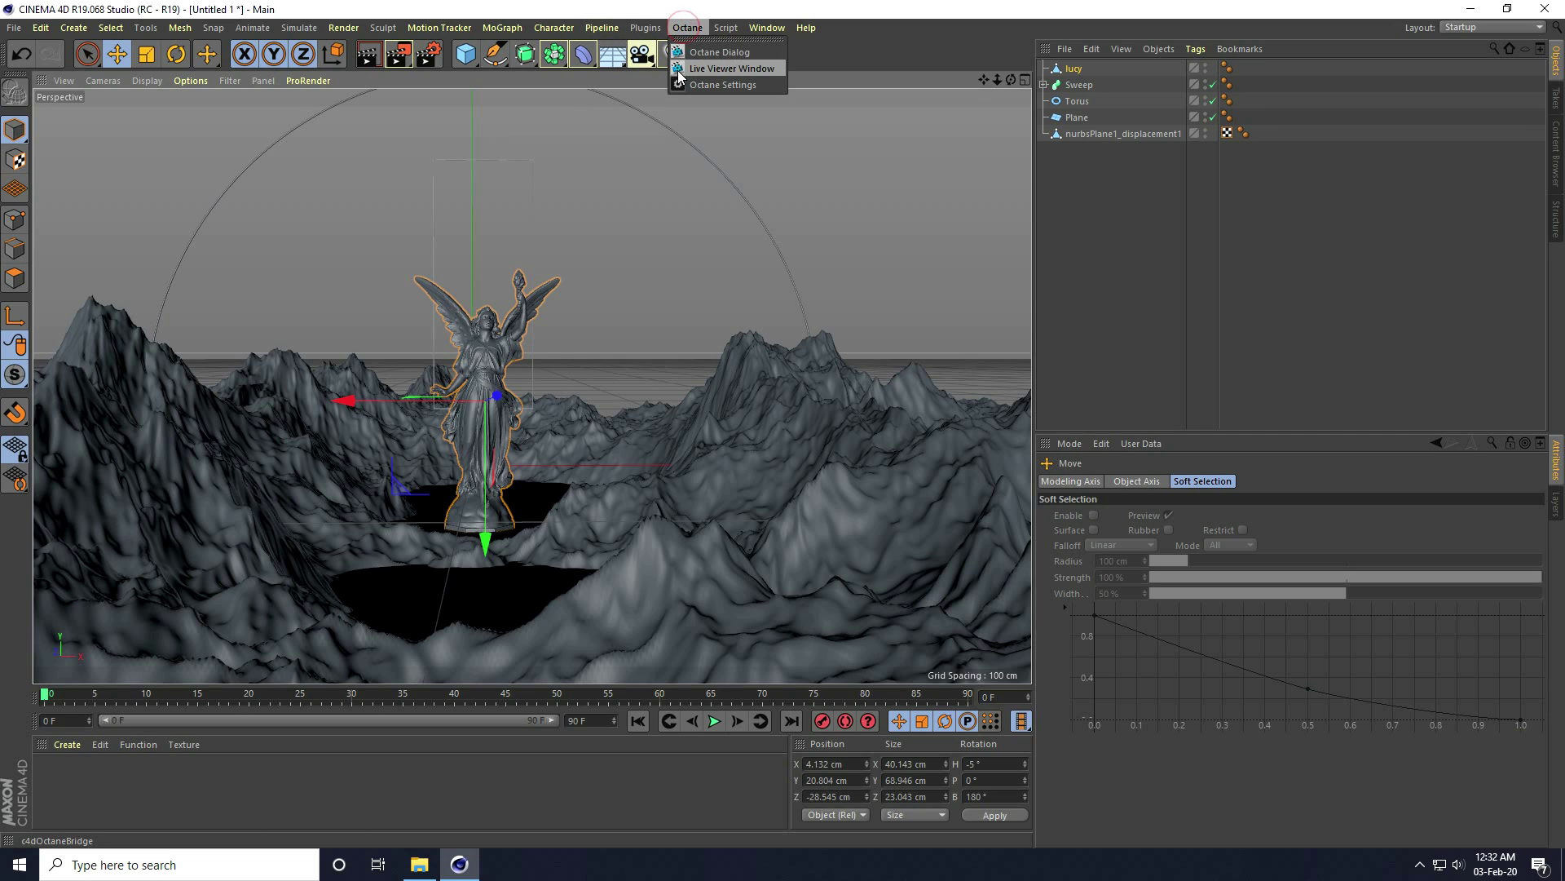
pyautogui.click(722, 71)
pyautogui.moveTo(690, 278); pyautogui.dragTo(426, 63)
pyautogui.moveTo(1205, 767); pyautogui.dragTo(1208, 765)
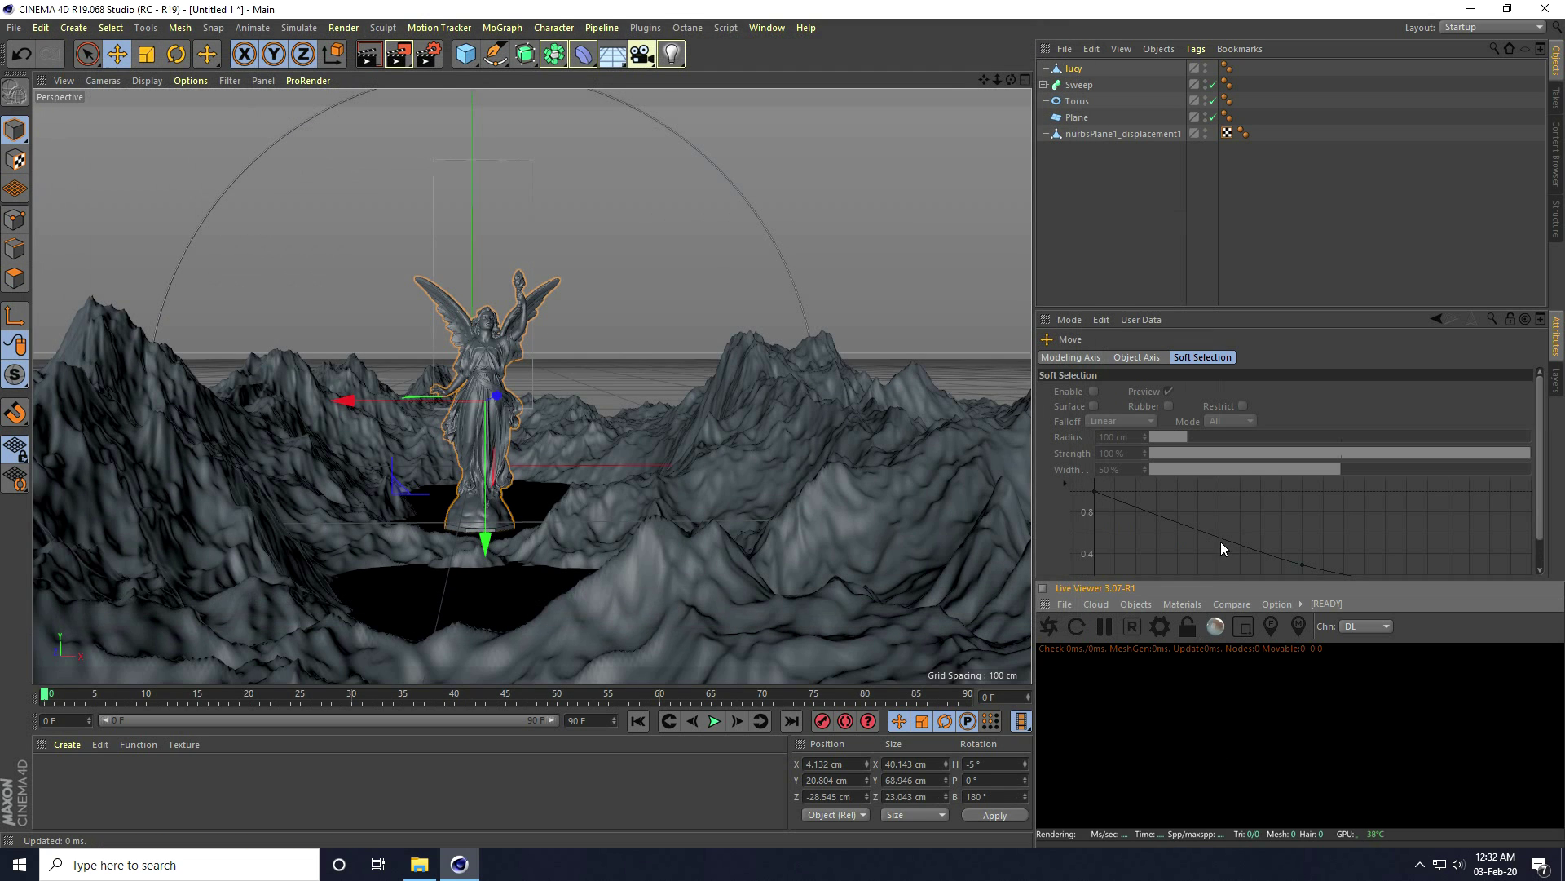
pyautogui.moveTo(1213, 587); pyautogui.dragTo(914, 292)
pyautogui.moveTo(1062, 279); pyautogui.dragTo(1062, 232)
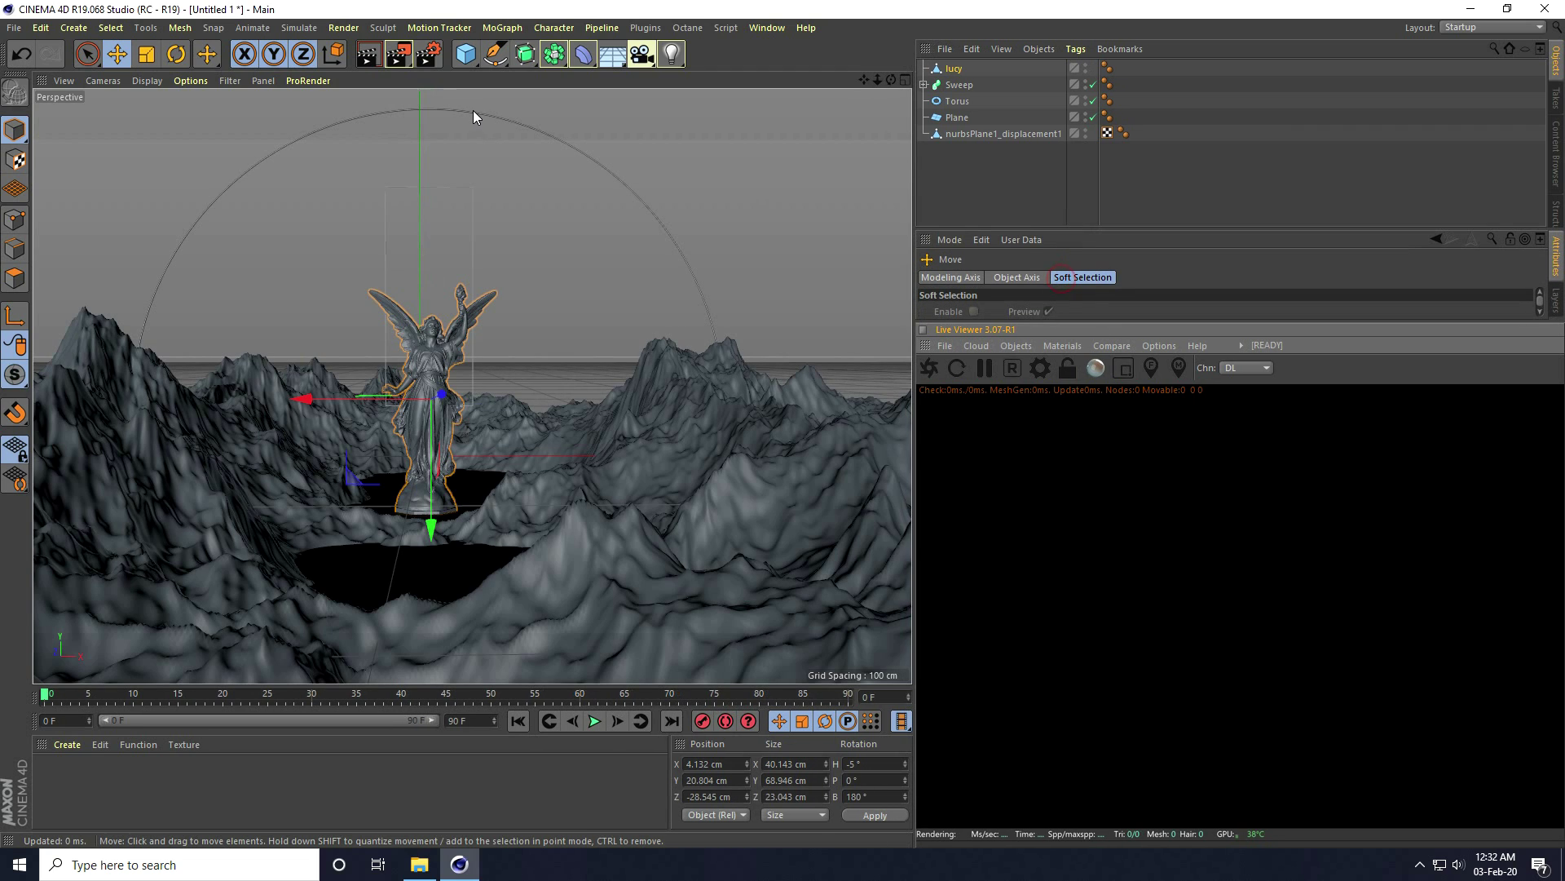
# Set the scene's renderer to Octane Renderer in the render settings and review its main options.
pyautogui.click(426, 60)
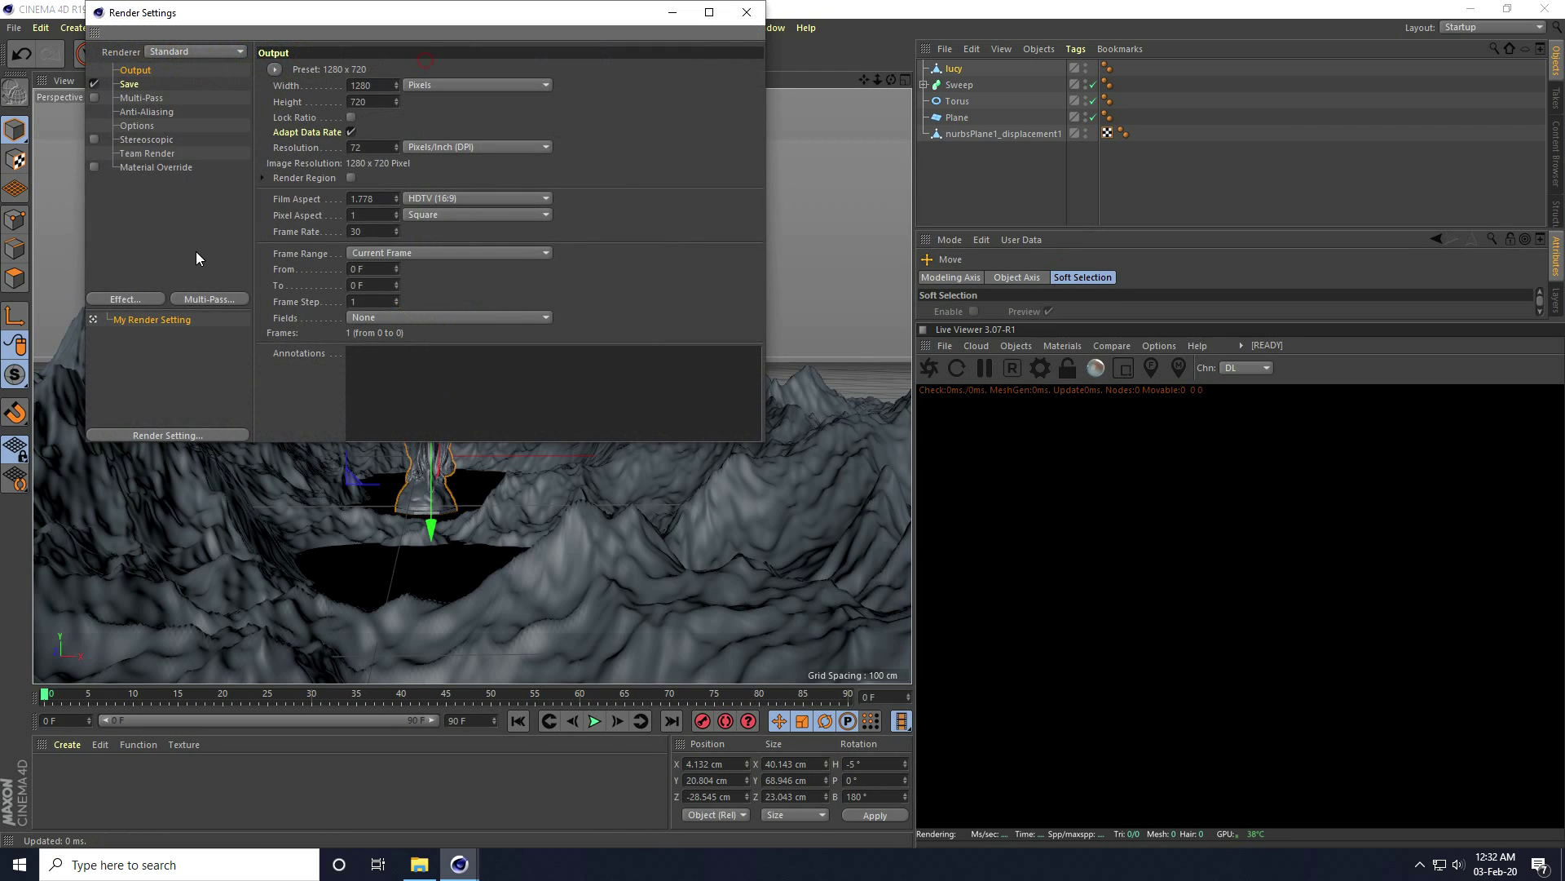
pyautogui.click(163, 52)
pyautogui.click(174, 150)
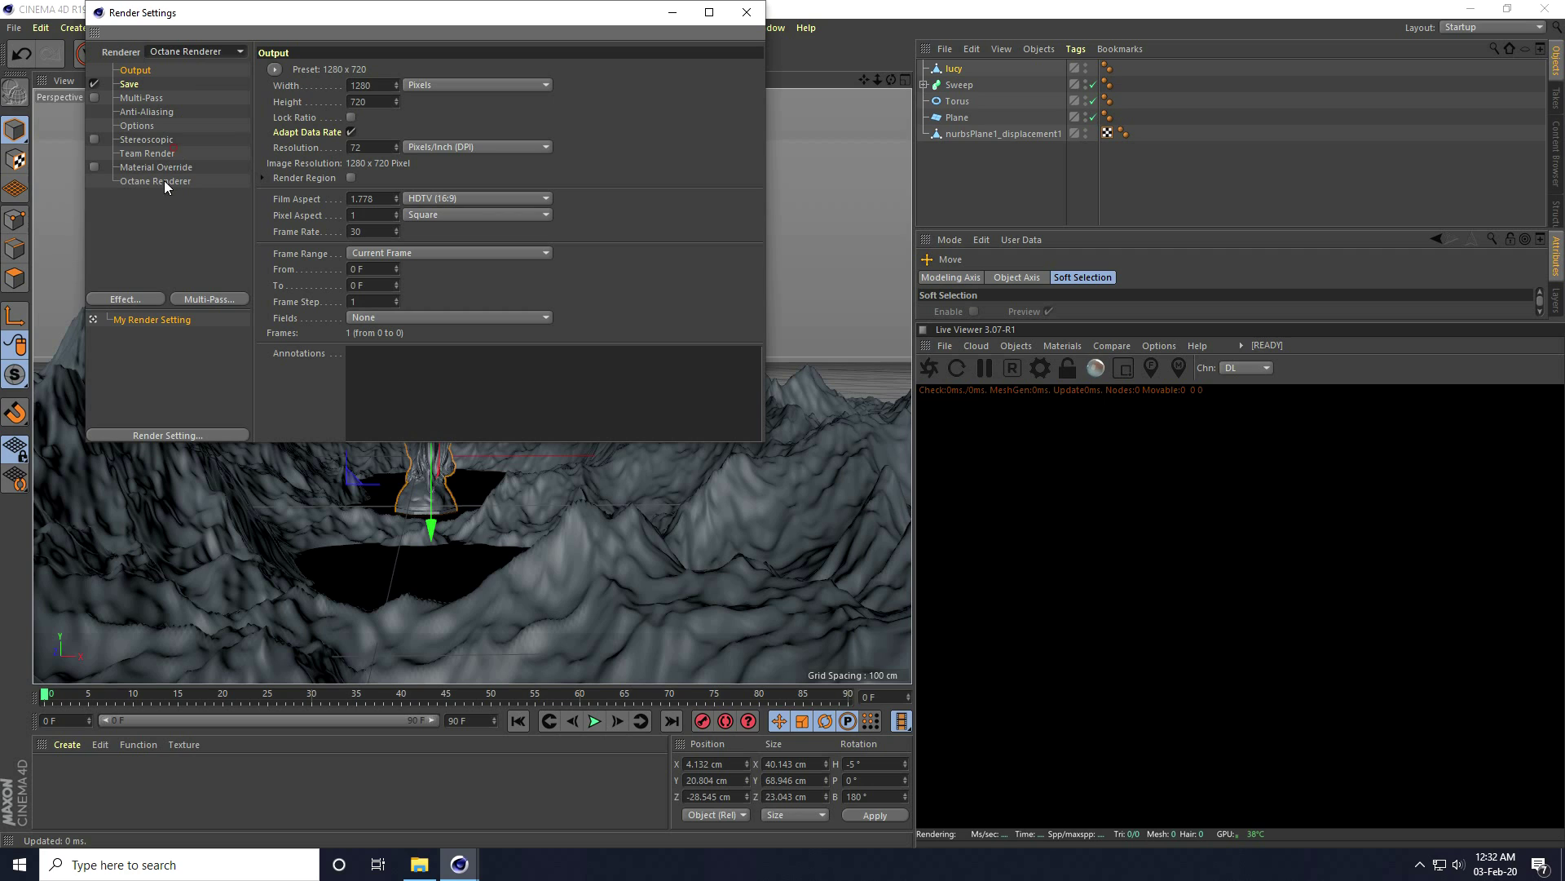
pyautogui.click(157, 183)
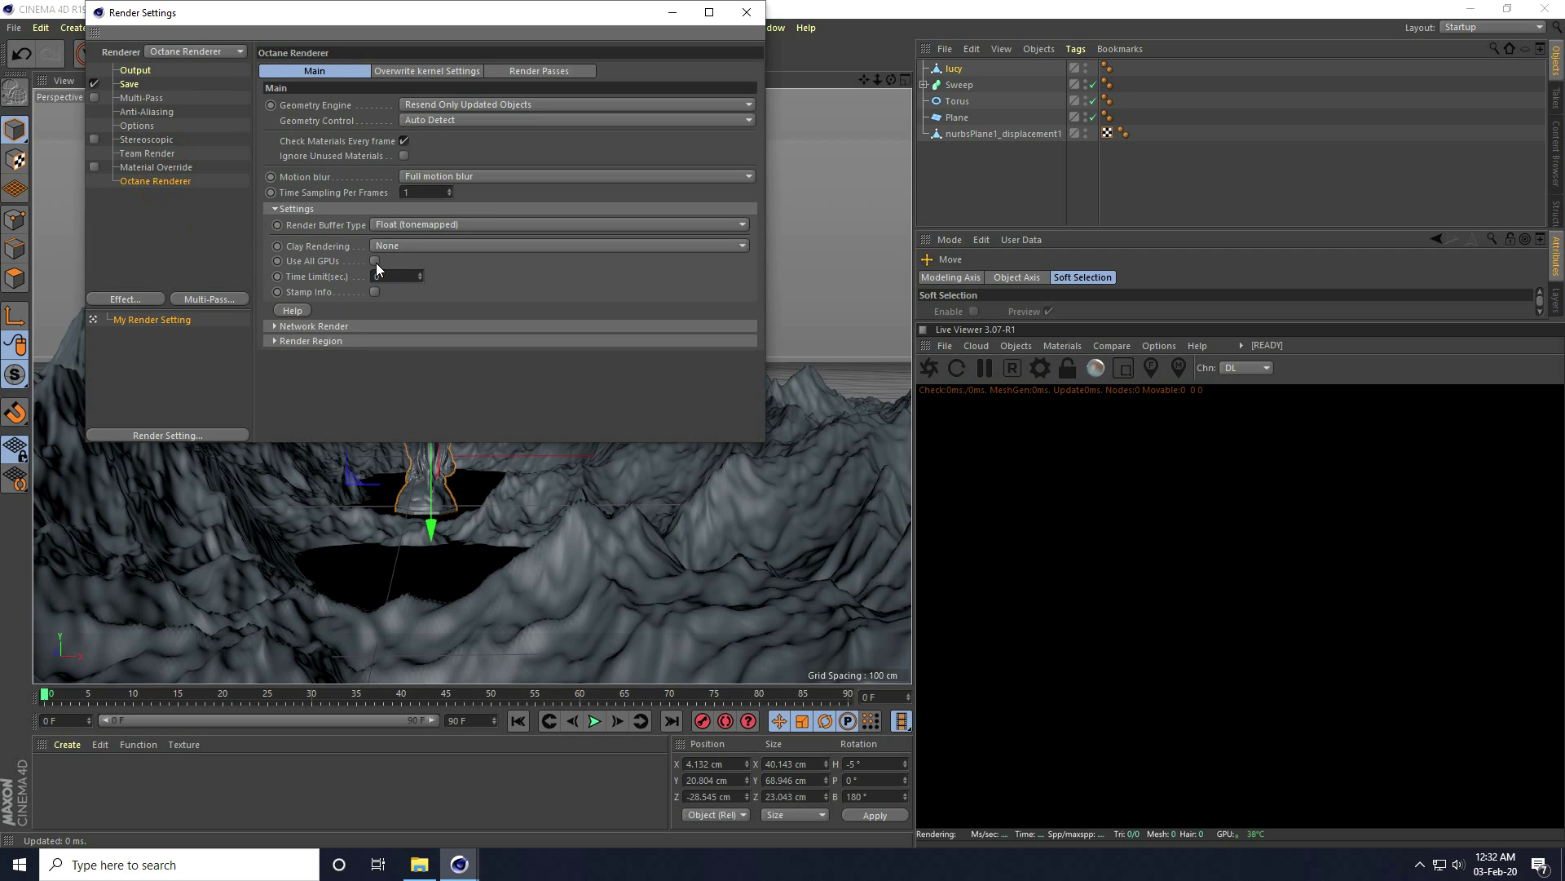
pyautogui.click(746, 12)
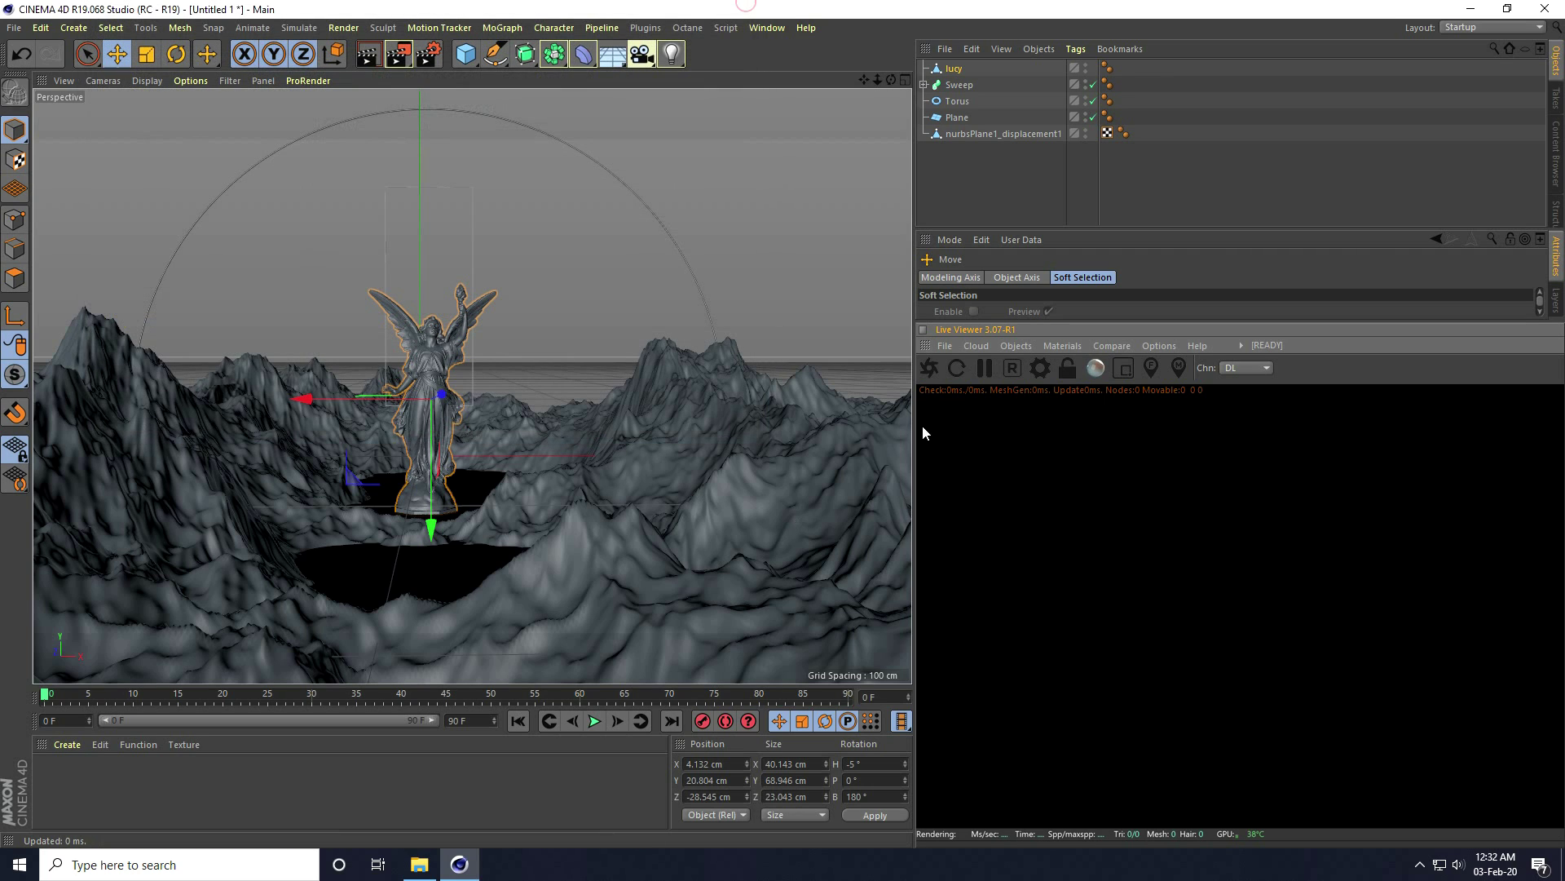
# Start the Octane live render of the scene and add an Octane camera.
pyautogui.click(930, 368)
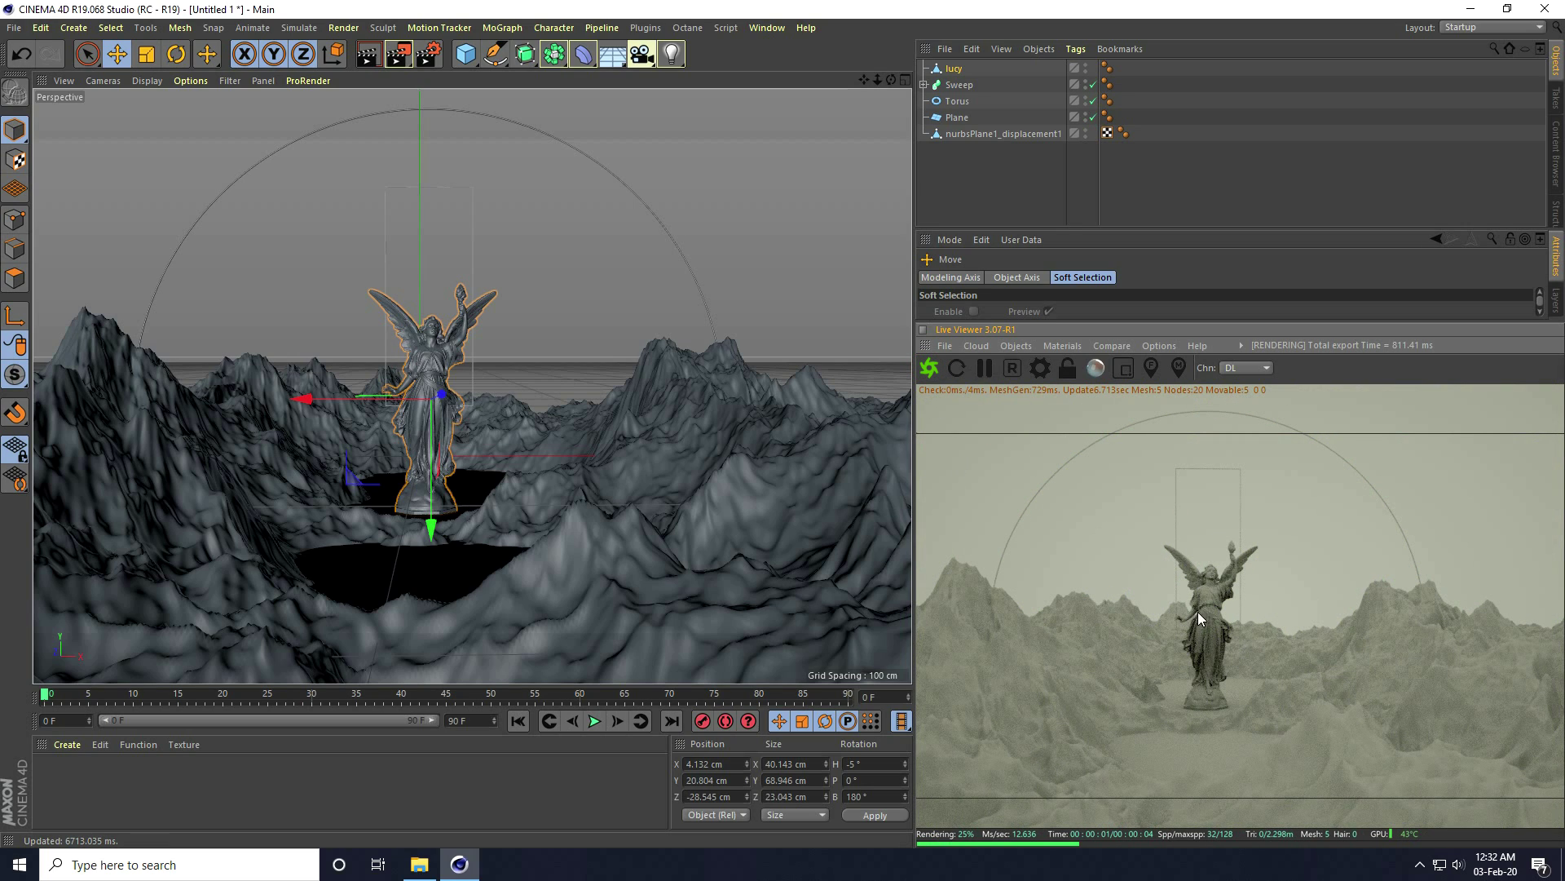
pyautogui.click(1016, 346)
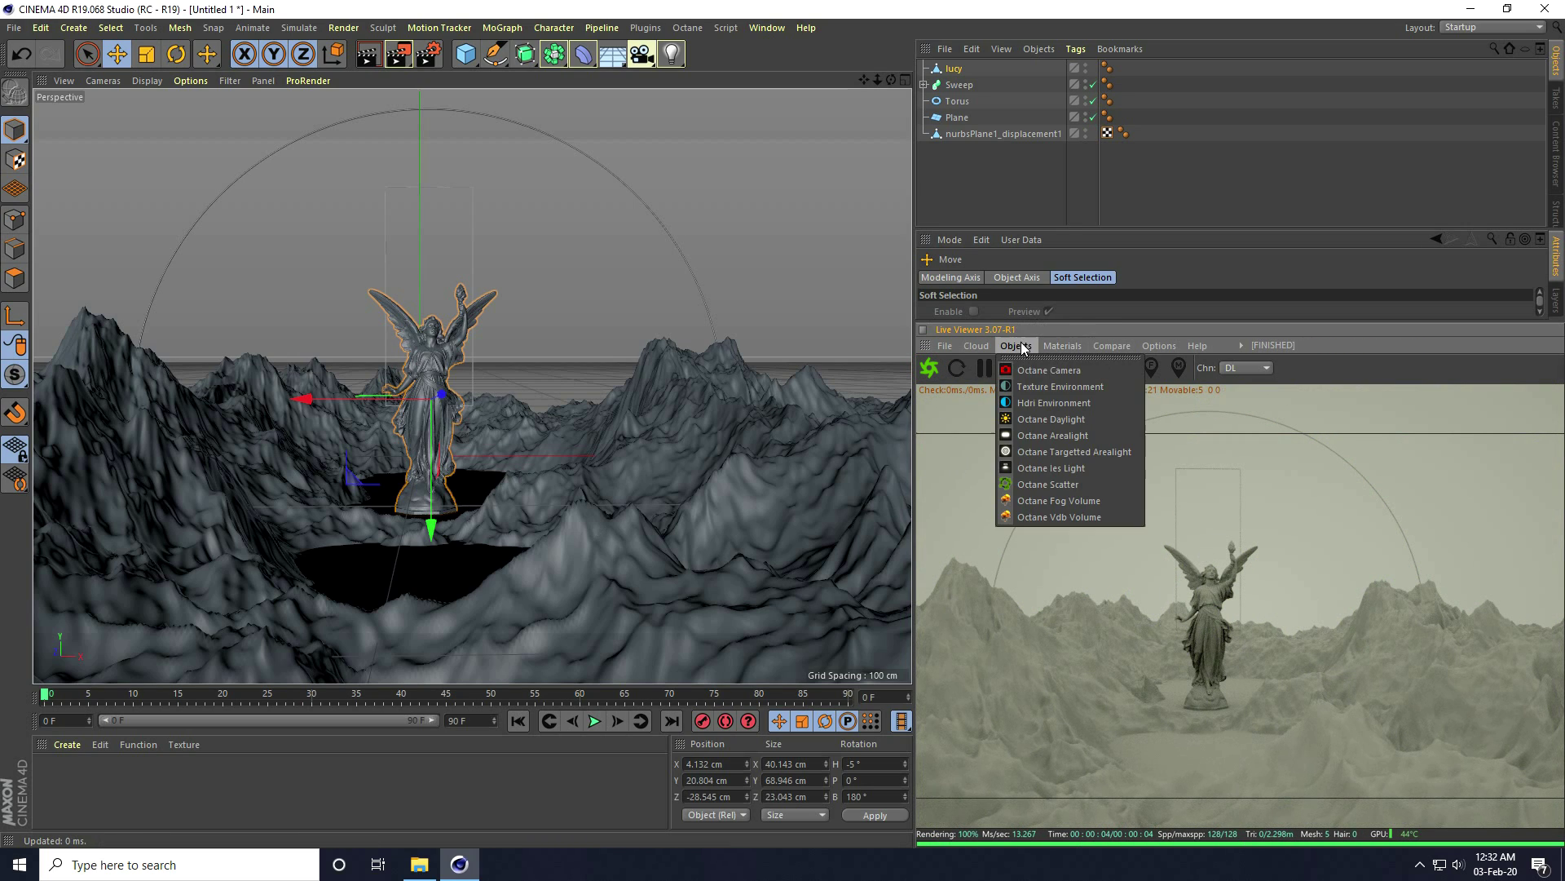
pyautogui.click(1032, 370)
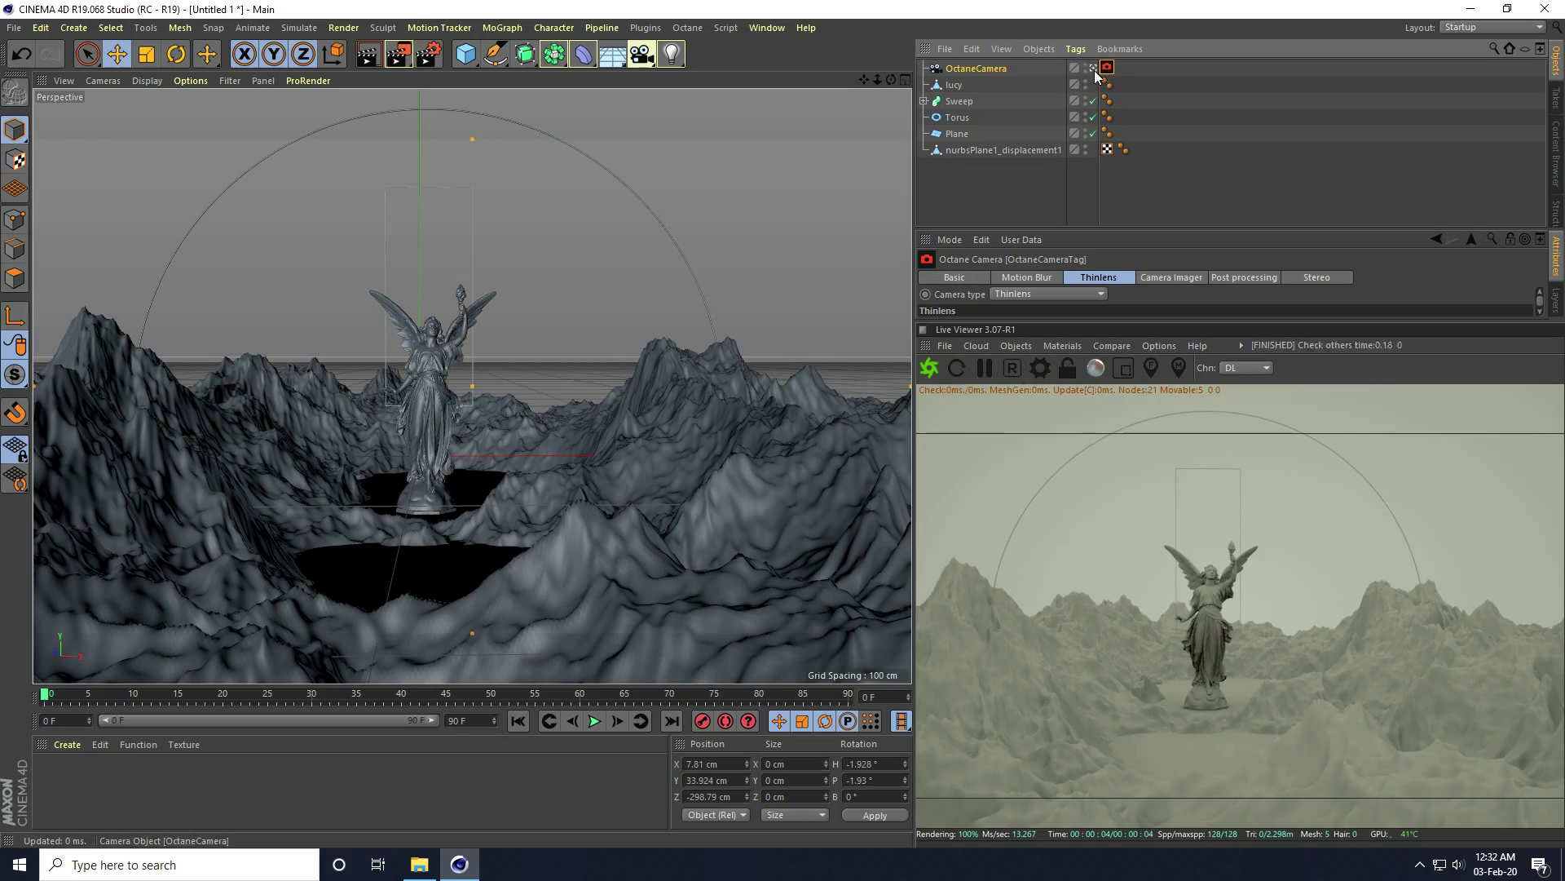
# Look through the Octane camera and frame the statue and ring from about X 5, Y 51.6, Z -337 cm.
pyautogui.keyDown('alt'); pyautogui.moveTo(500, 384); pyautogui.dragTo(468, 447, button='right'); pyautogui.keyUp('alt')
pyautogui.keyDown('alt'); pyautogui.moveTo(469, 448); pyautogui.dragTo(453, 495); pyautogui.keyUp('alt')
pyautogui.keyDown('alt'); pyautogui.moveTo(453, 496); pyautogui.dragTo(453, 499, button='middle'); pyautogui.keyUp('alt')
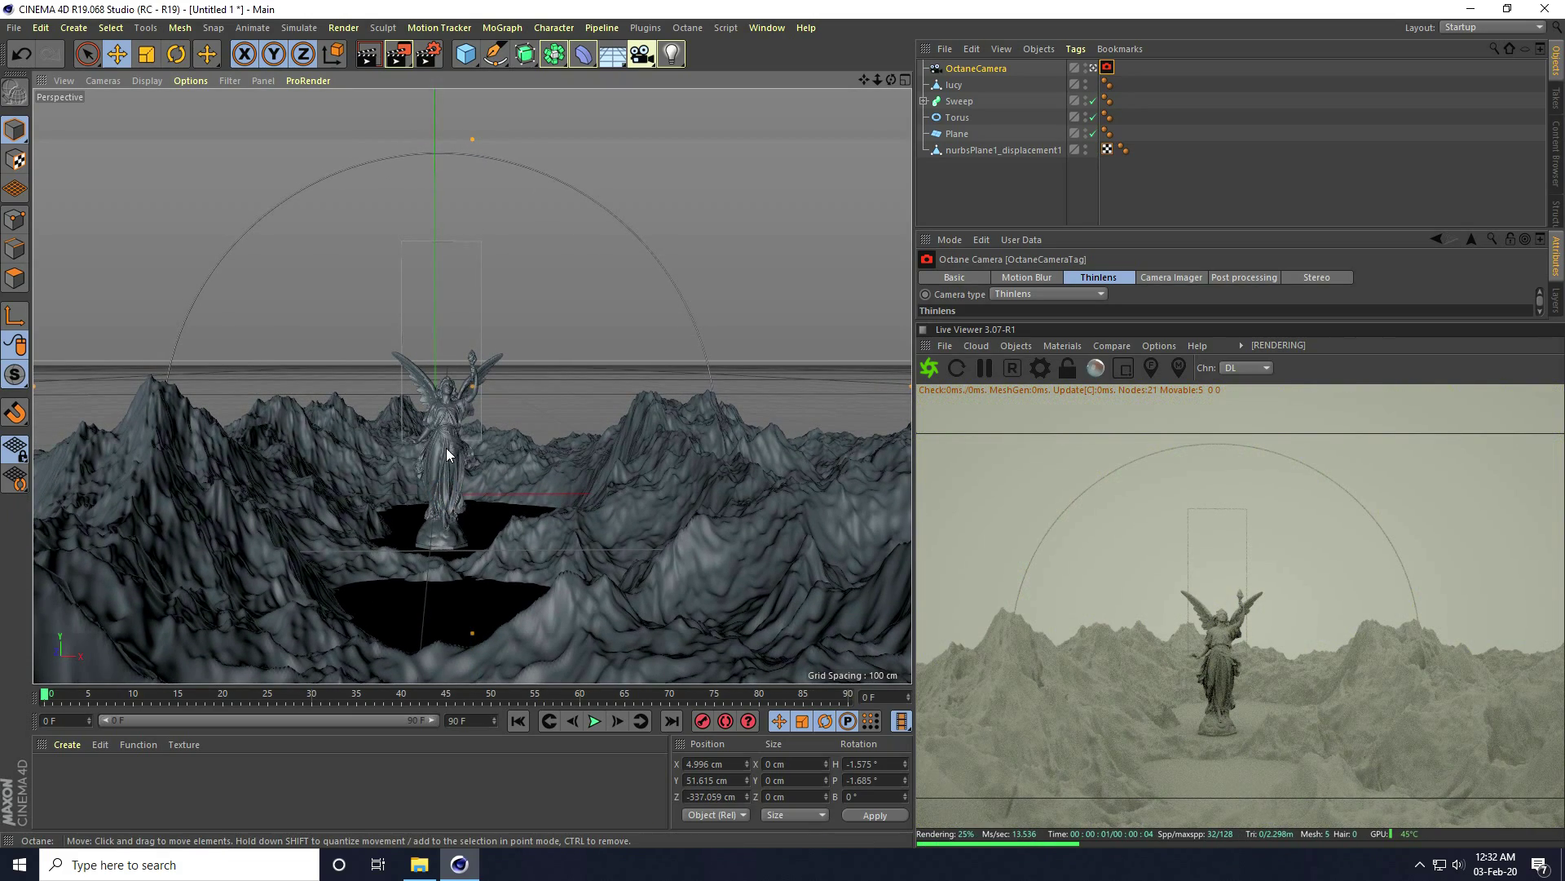
# Scale the lucy statue uniformly to about 59.6 cm high and move it to about X 2.4, Y 14.5, Z -28.4 cm.
pyautogui.click(447, 454)
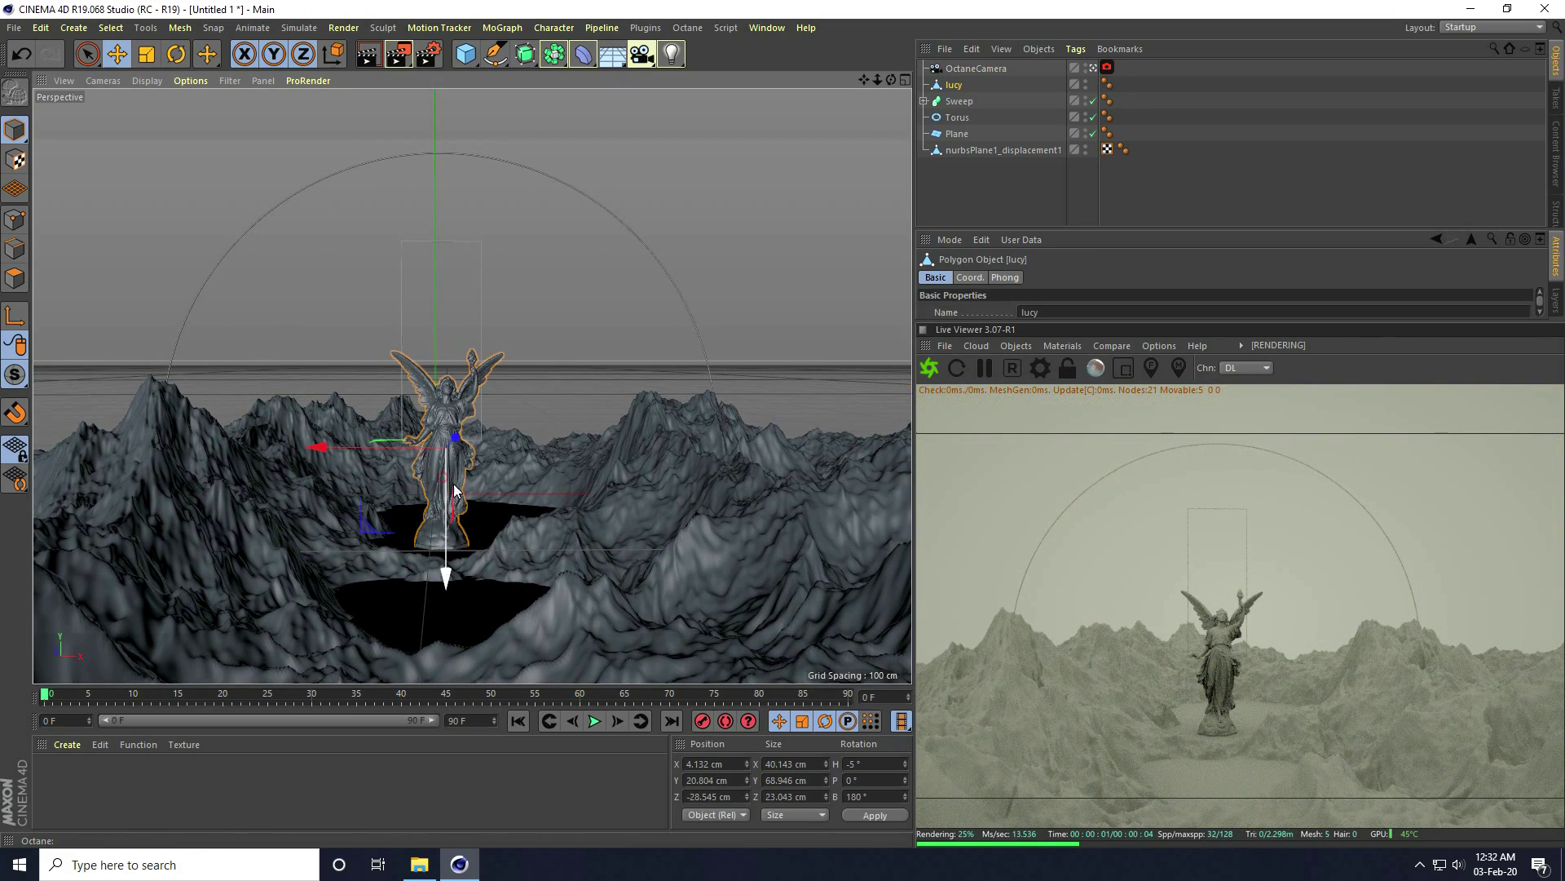
pyautogui.click(147, 54)
pyautogui.moveTo(499, 424); pyautogui.dragTo(461, 455)
pyautogui.click(116, 54)
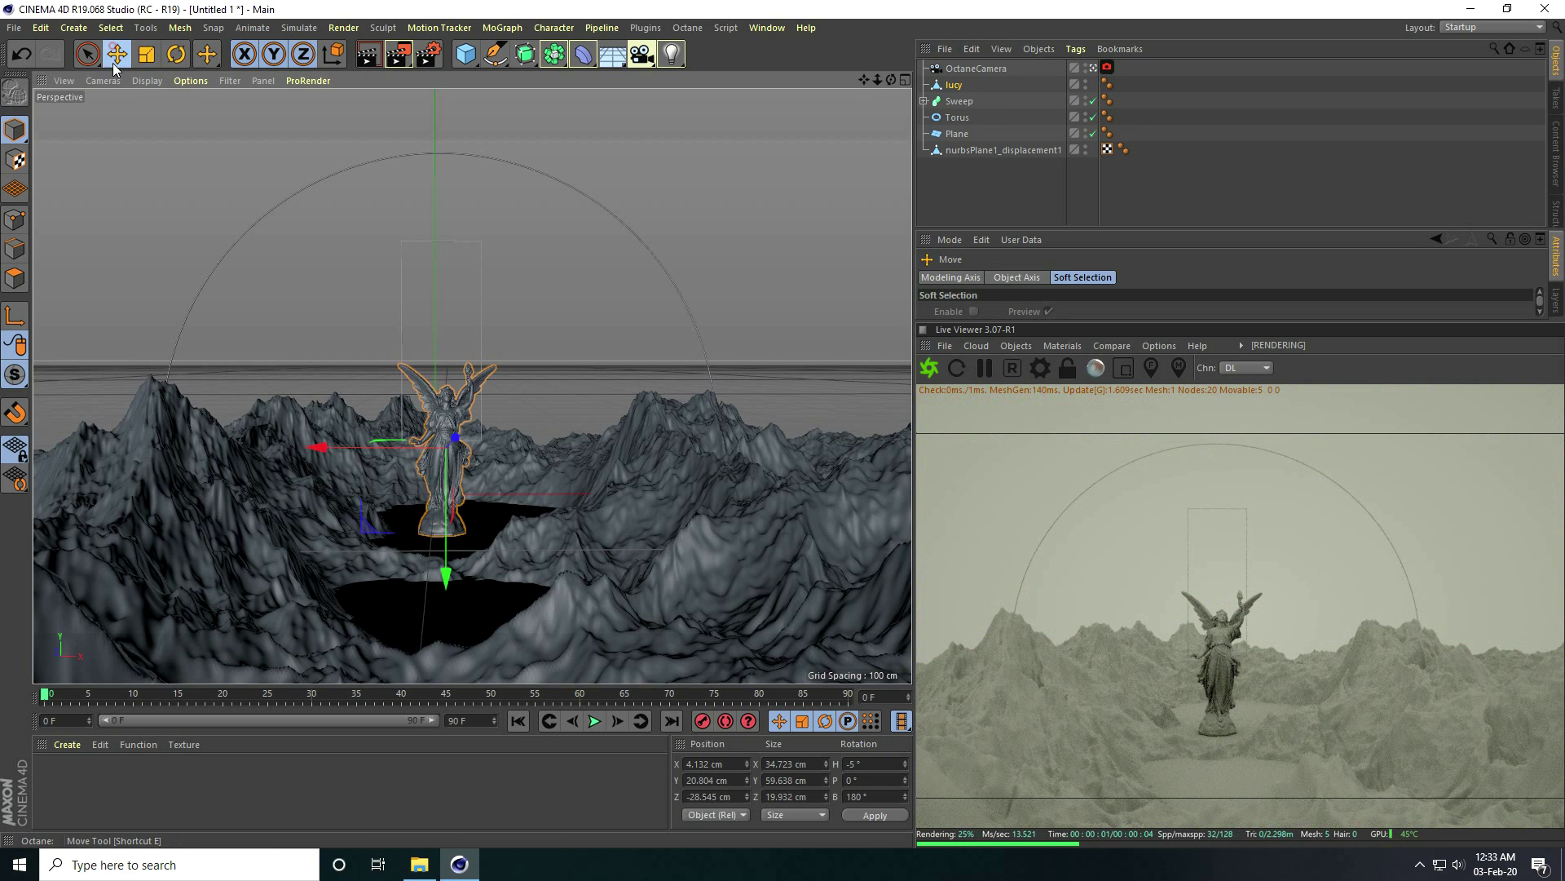
pyautogui.moveTo(446, 580); pyautogui.dragTo(448, 604)
pyautogui.moveTo(322, 465); pyautogui.dragTo(314, 467)
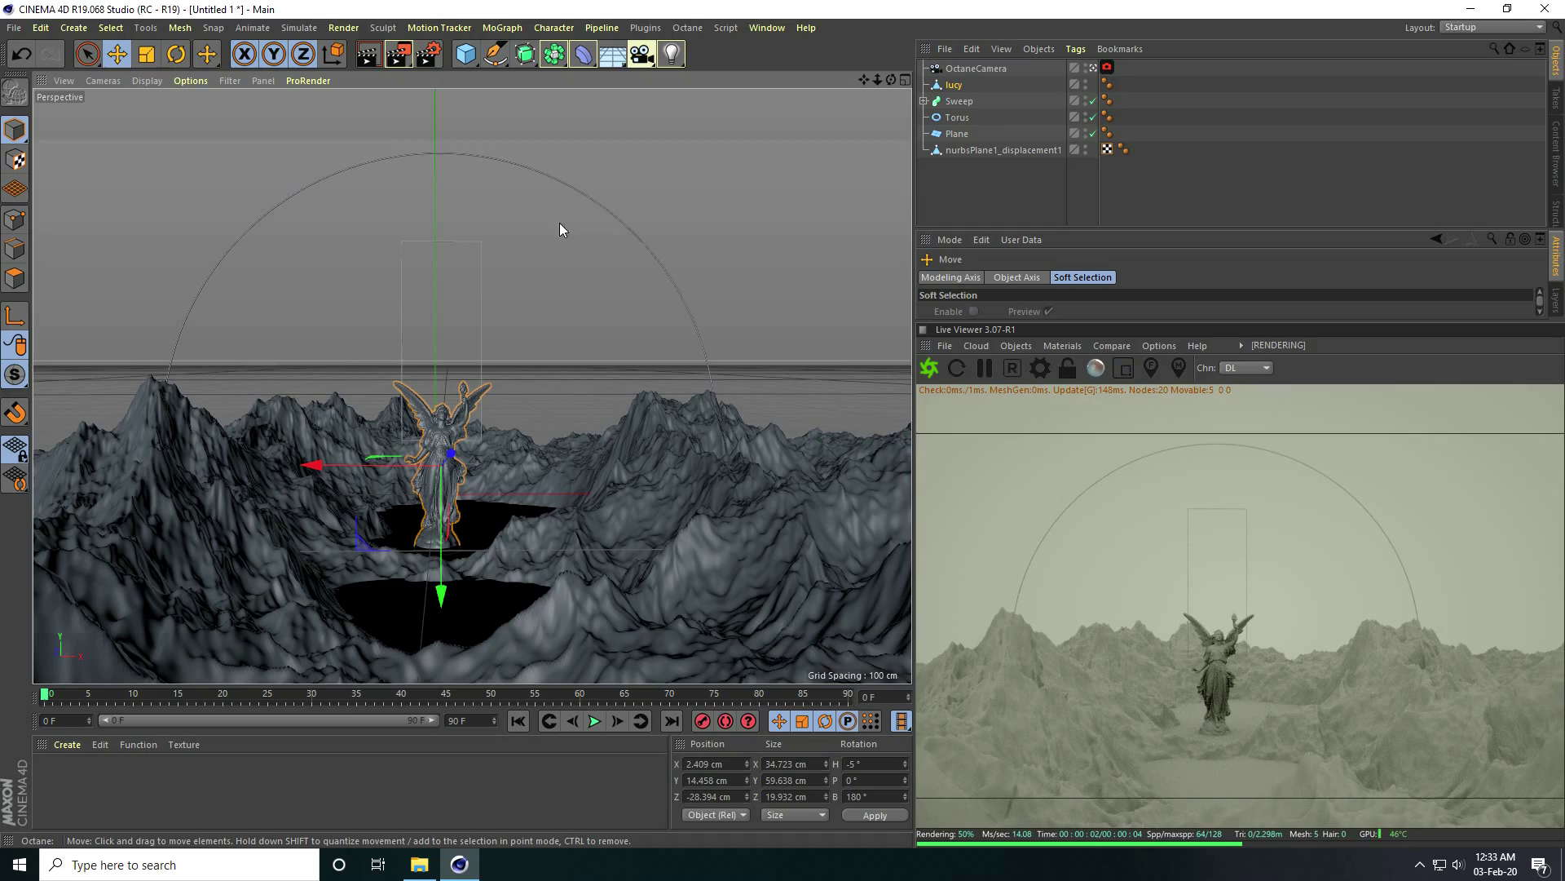
# Reframe the Octane camera to about X -0.5, Y 38.8, Z -326.9 cm, leave its view and lock it with a Protection tag.
pyautogui.moveTo(471, 451); pyautogui.dragTo(483, 454, button='middle')
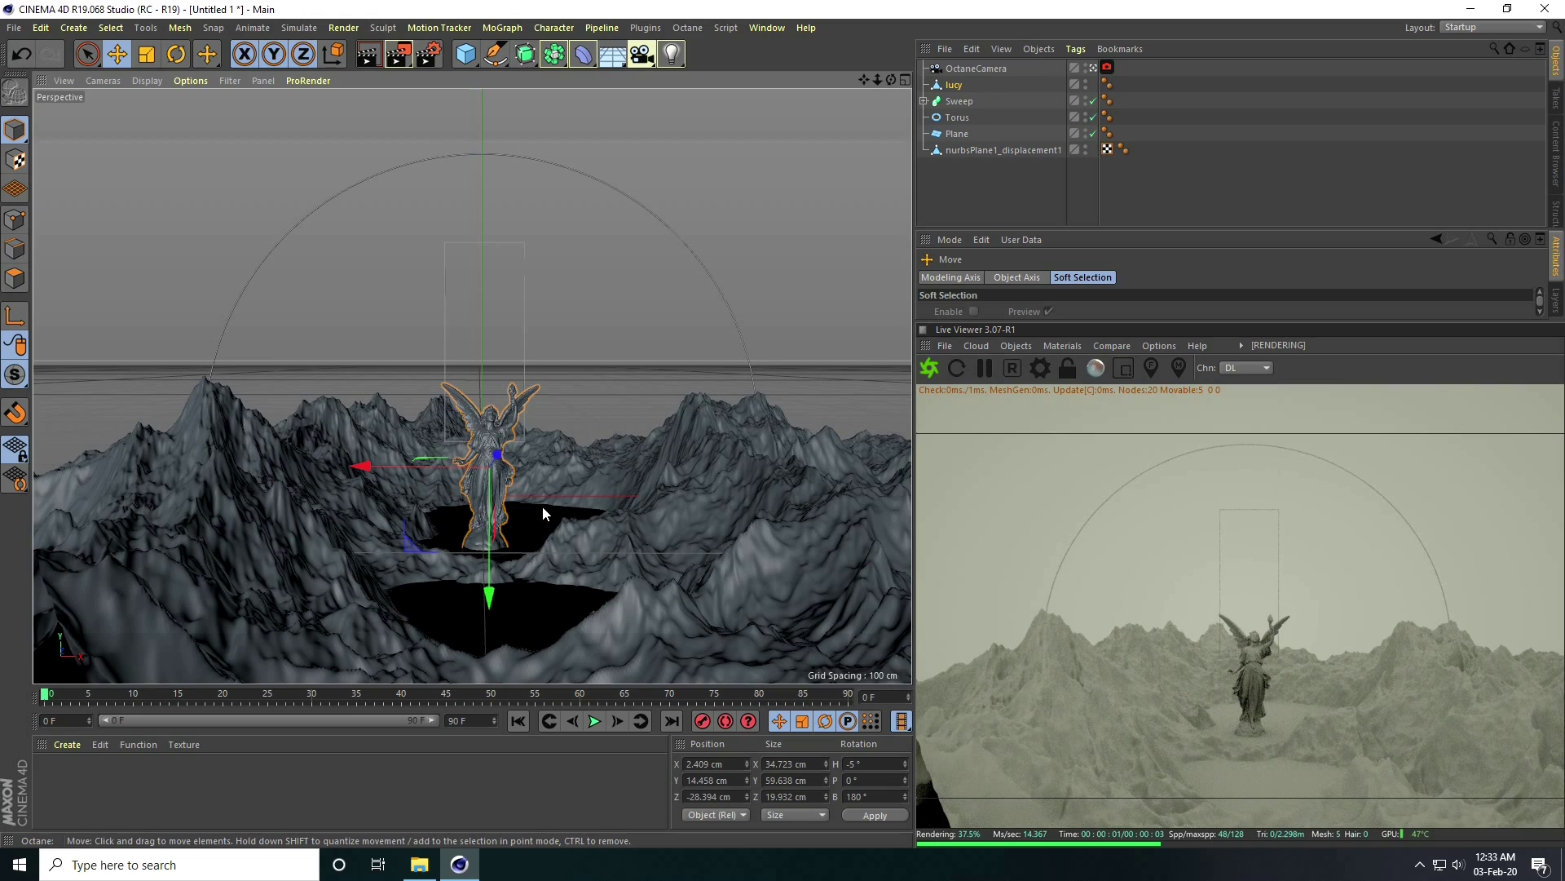
pyautogui.scroll(1, 516, 507)
pyautogui.scroll(1, 521, 509)
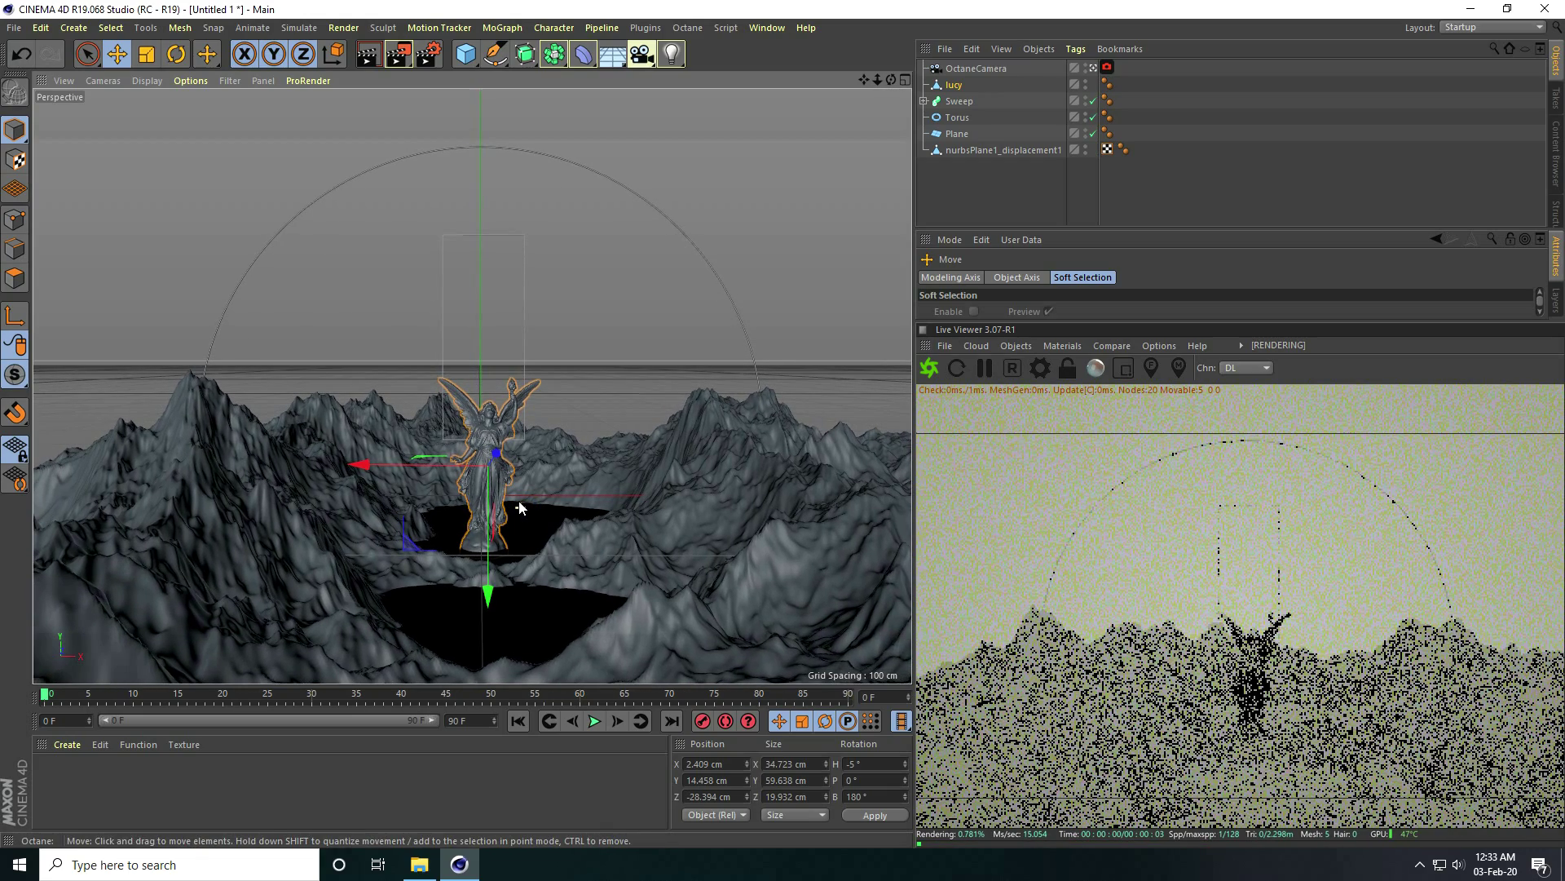
pyautogui.keyDown('alt'); pyautogui.moveTo(521, 509); pyautogui.dragTo(517, 538); pyautogui.keyUp('alt')
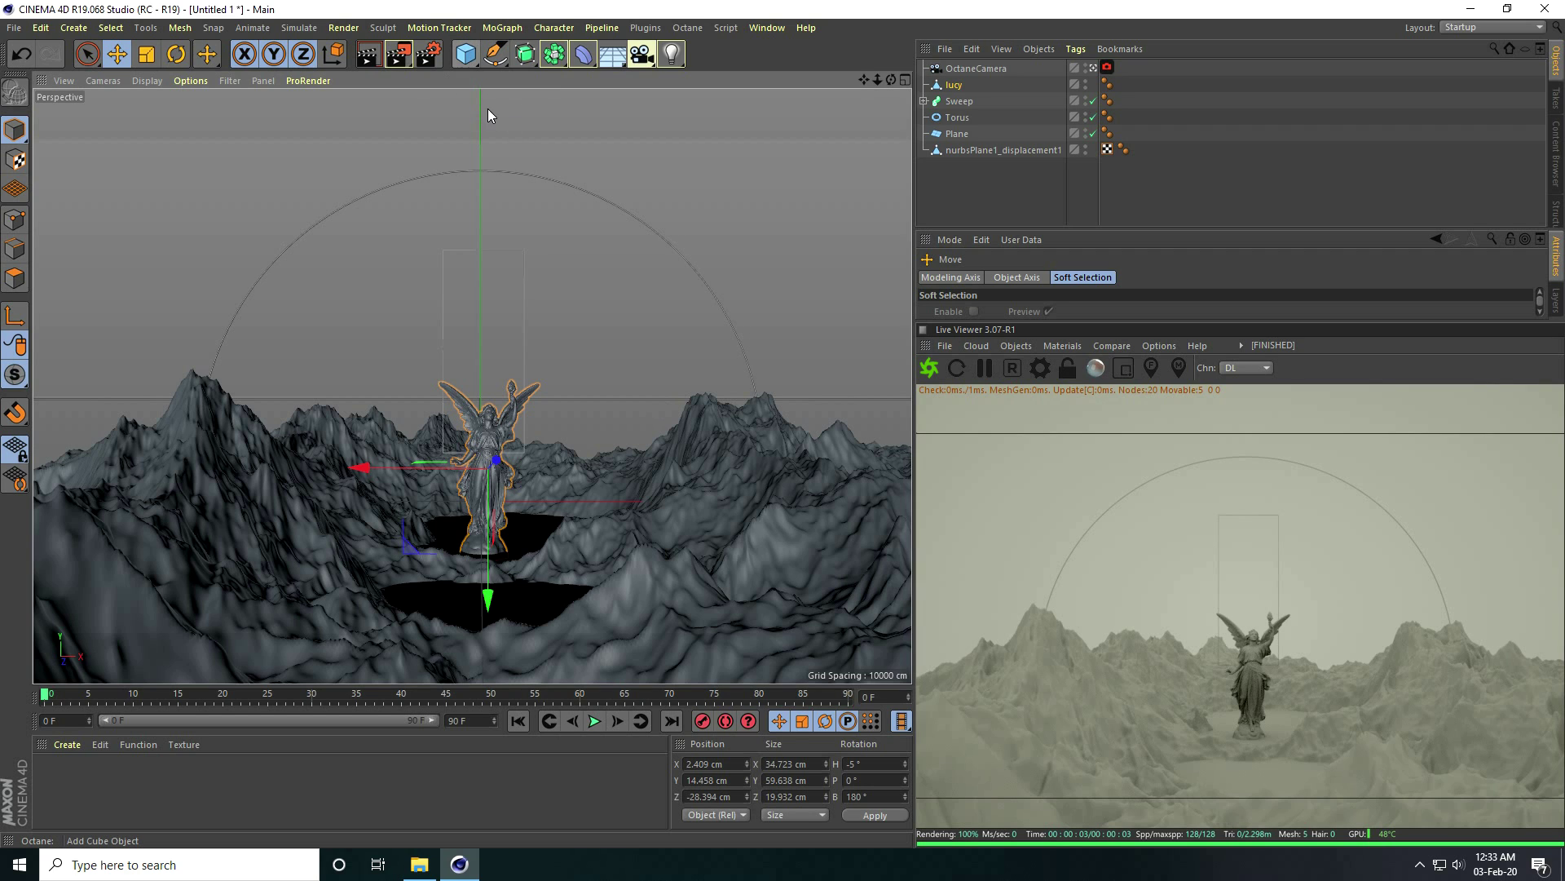
pyautogui.click(1093, 70)
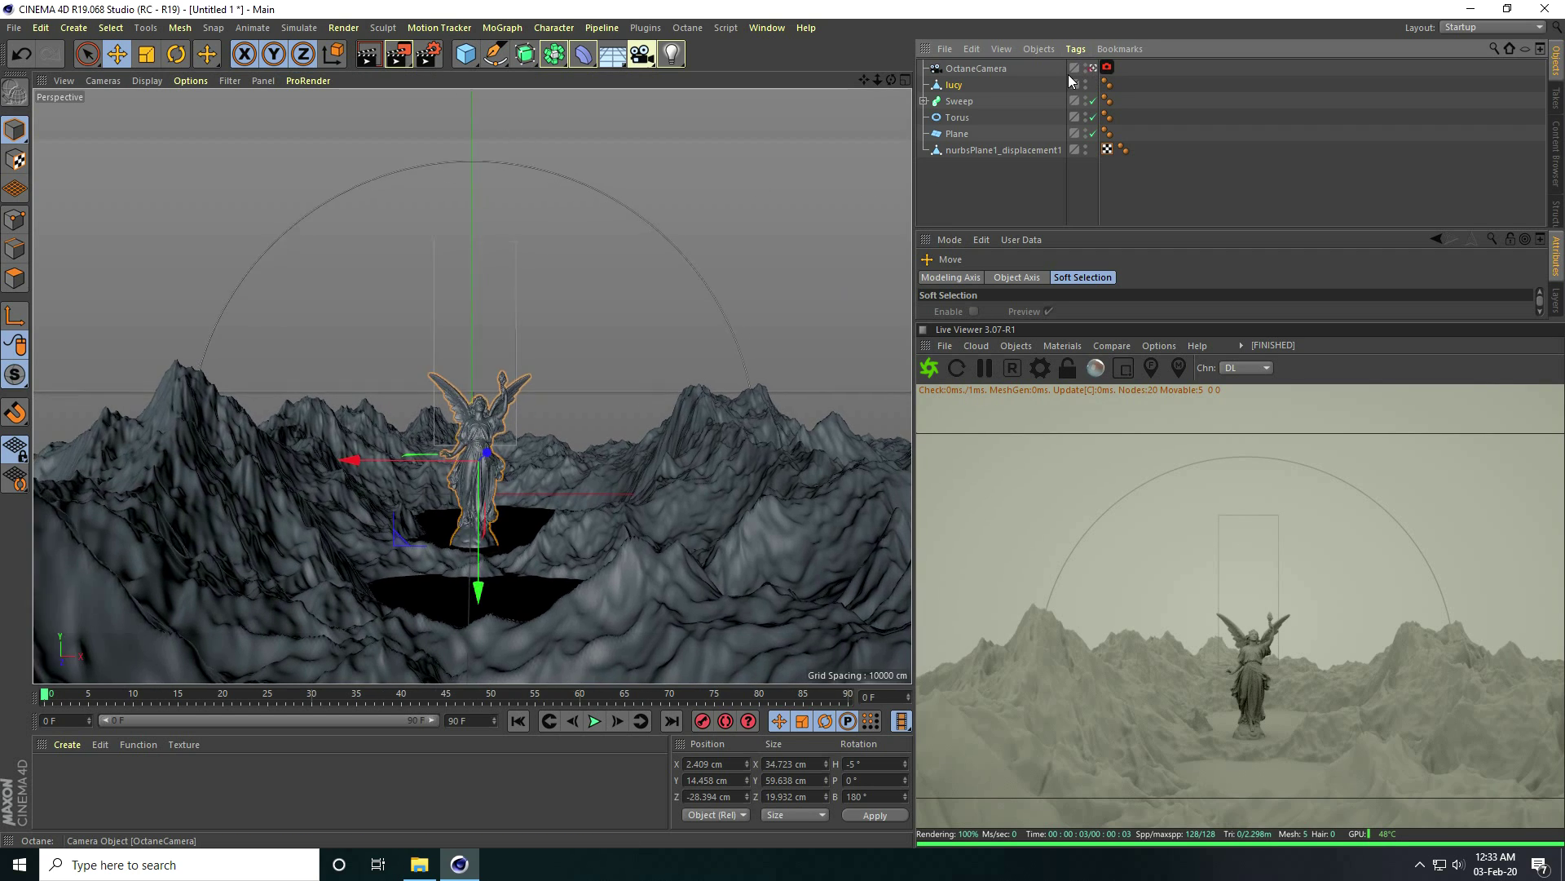
pyautogui.rightClick(979, 71)
pyautogui.moveTo(1042, 83)
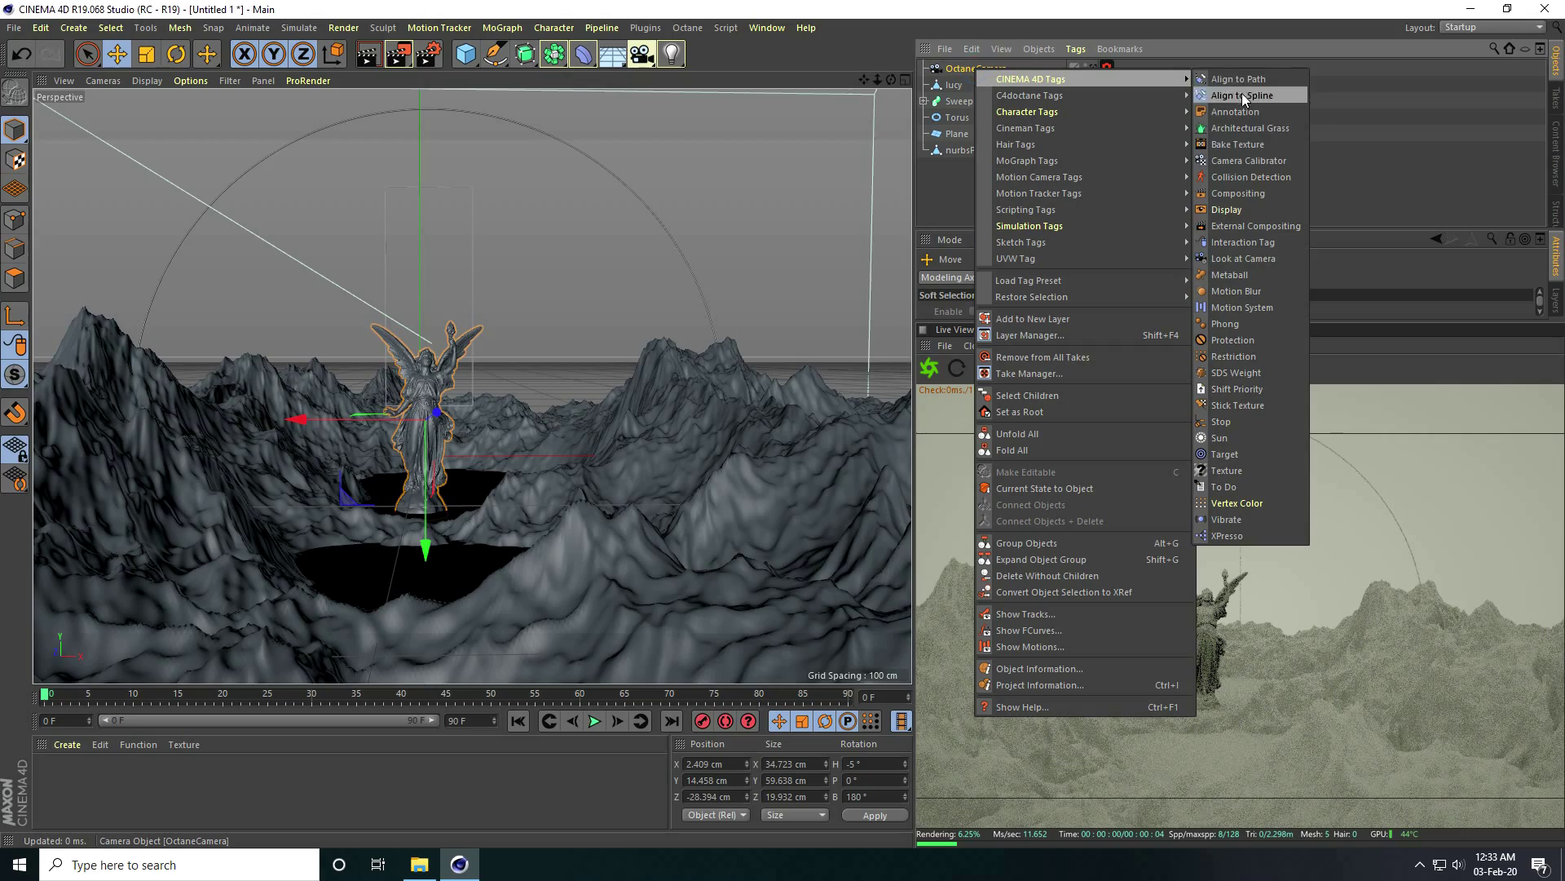
pyautogui.click(1235, 342)
# Add a sphere primitive to the scene and set its radius to 0.2 cm.
pyautogui.keyDown('alt'); pyautogui.moveTo(548, 362); pyautogui.dragTo(440, 314); pyautogui.keyUp('alt')
pyautogui.click(465, 59)
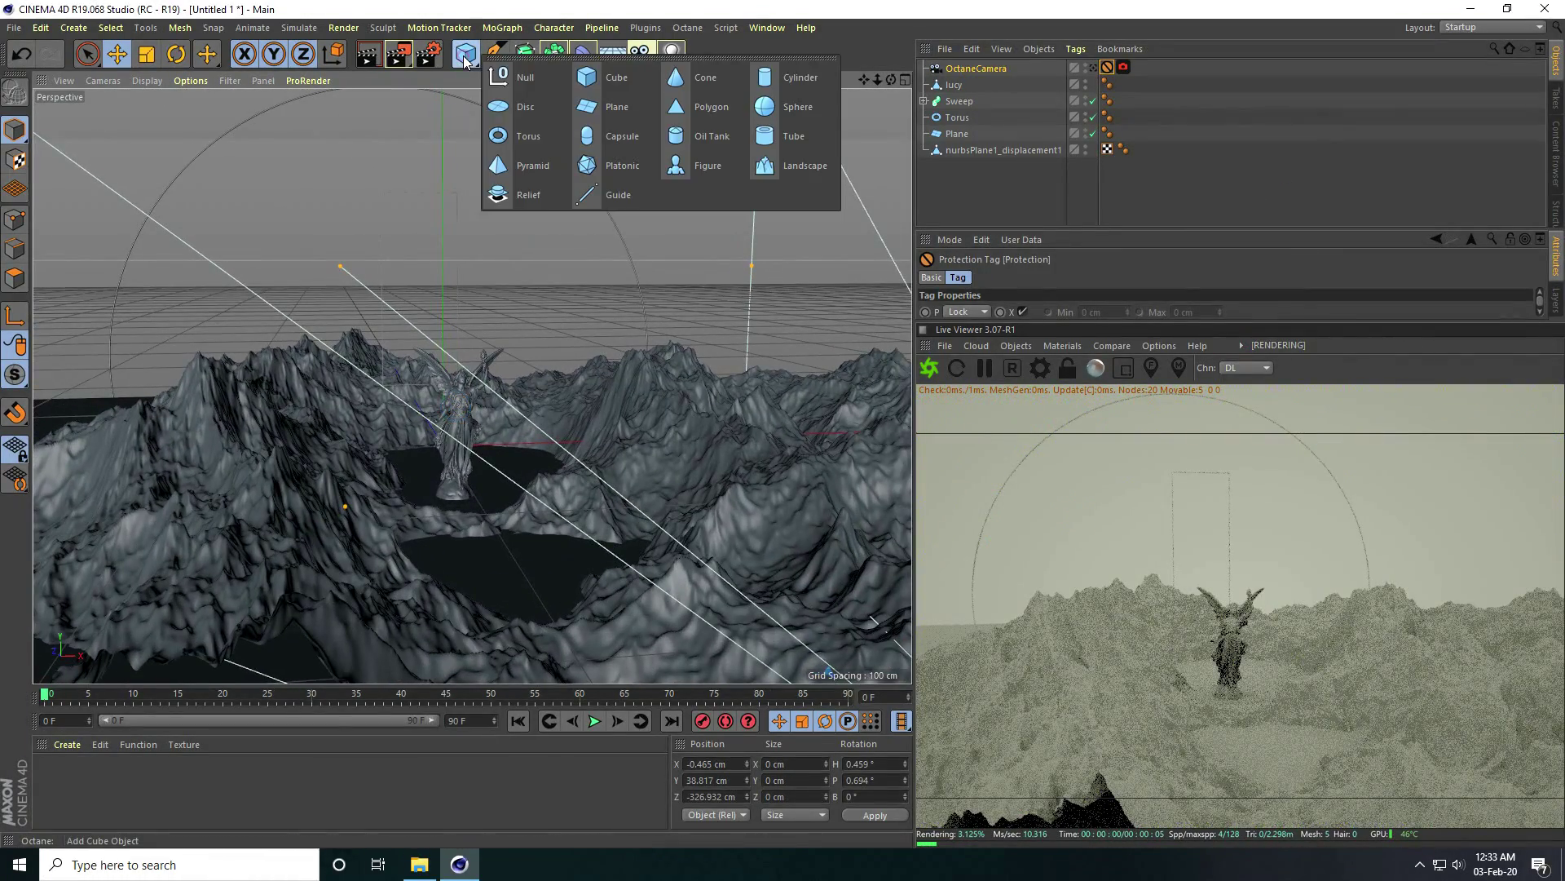
pyautogui.click(806, 117)
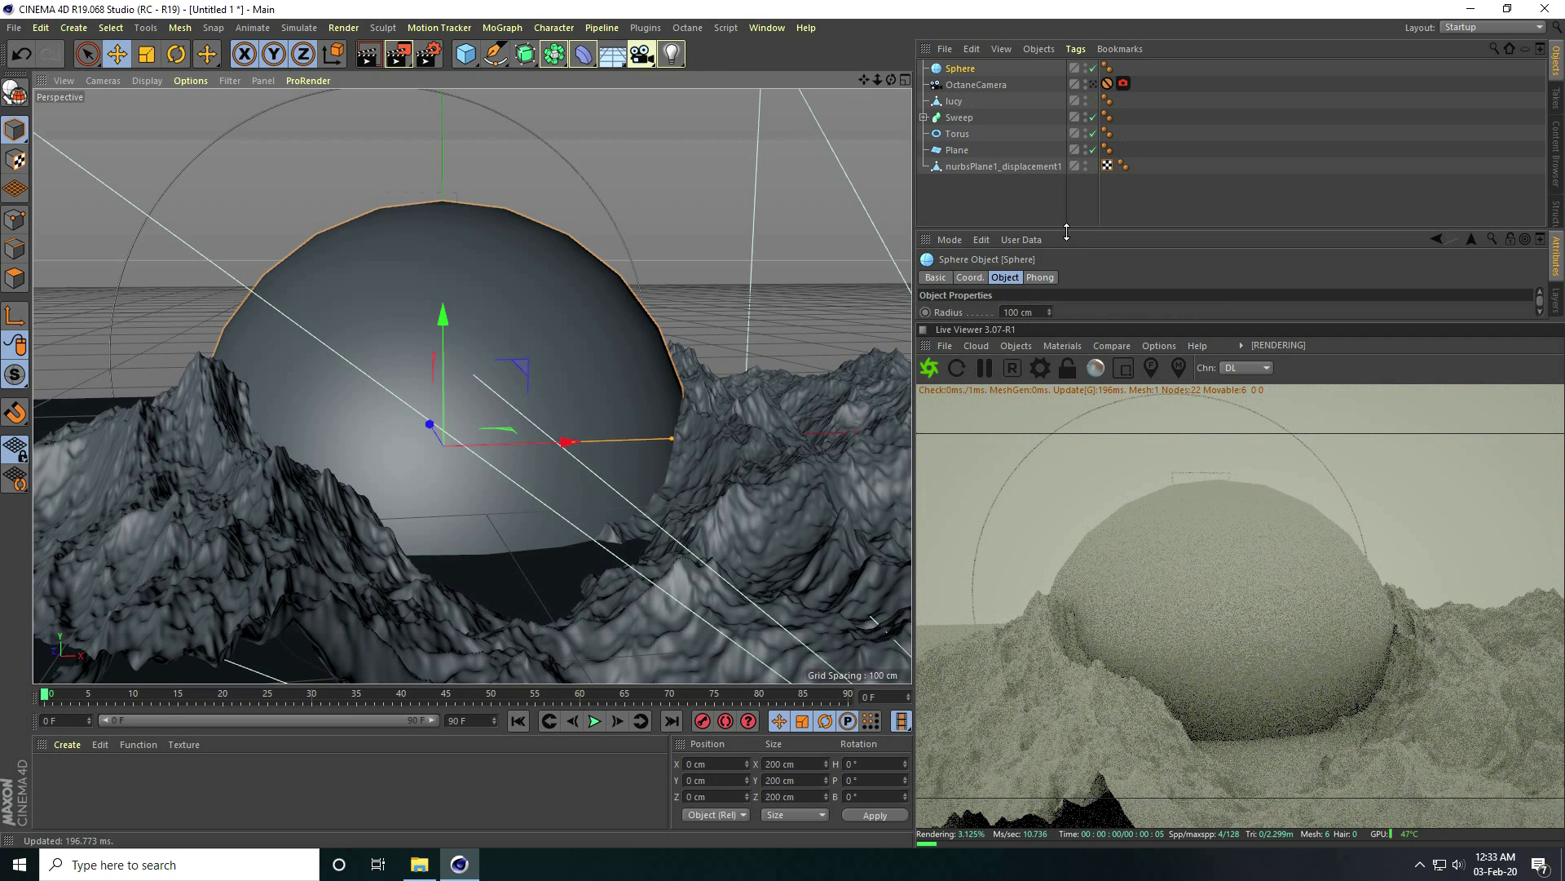
pyautogui.moveTo(1067, 233); pyautogui.dragTo(1067, 190)
pyautogui.click(1019, 270)
pyautogui.write('0.2')
pyautogui.press('Return')
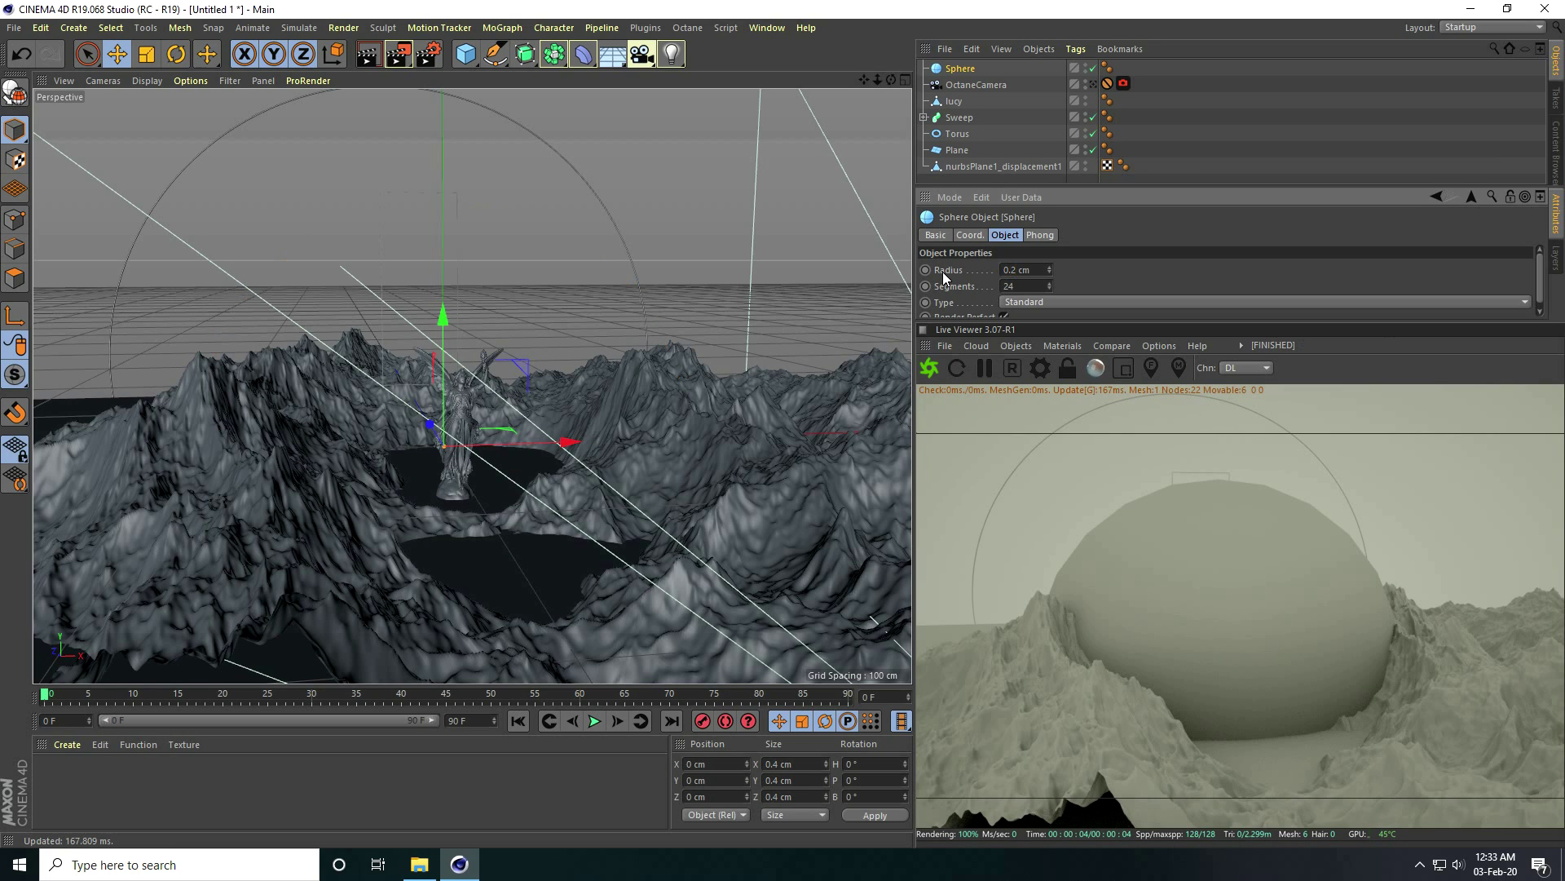
pyautogui.click(503, 28)
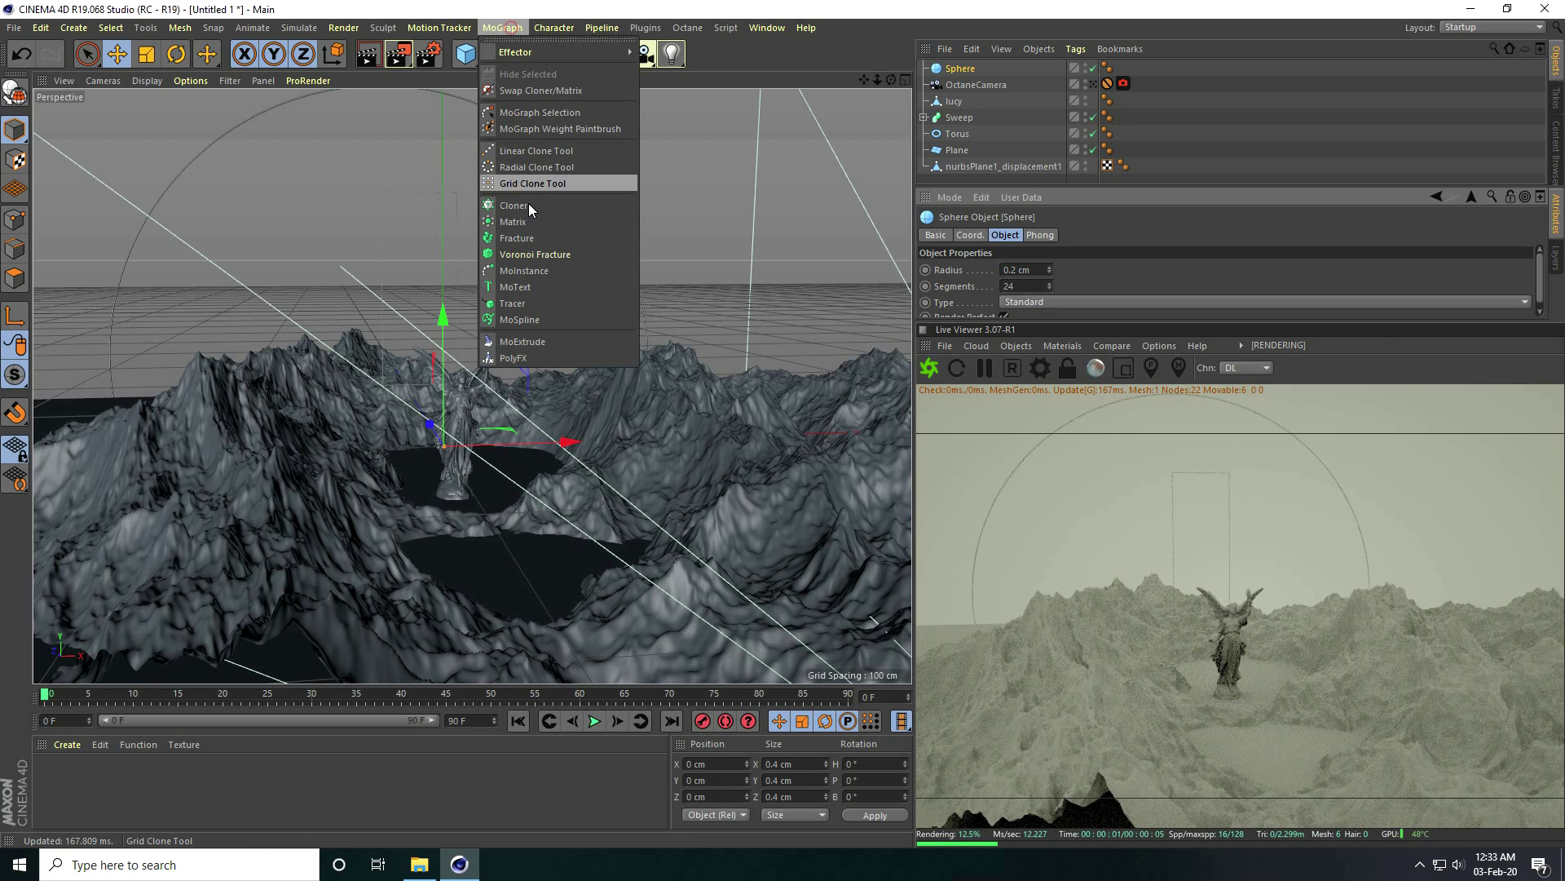
pyautogui.click(529, 221)
pyautogui.hotkey('ctrl', 'z')
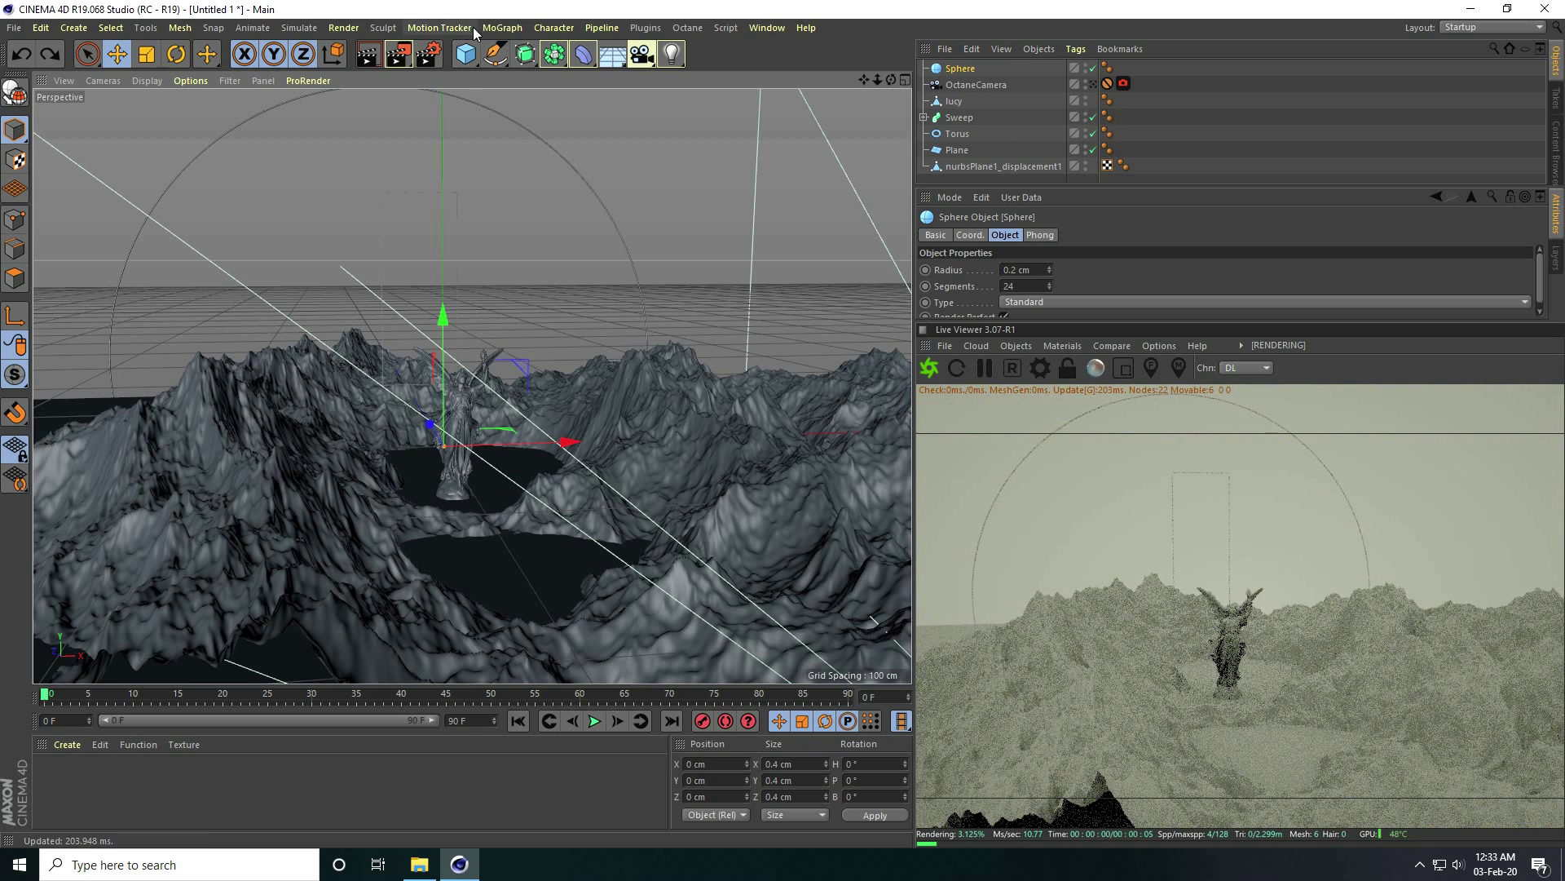
# Add a MoGraph Cloner, make the sphere its child and set the Cloner's mode to Grid Array.
pyautogui.click(502, 28)
pyautogui.click(956, 86)
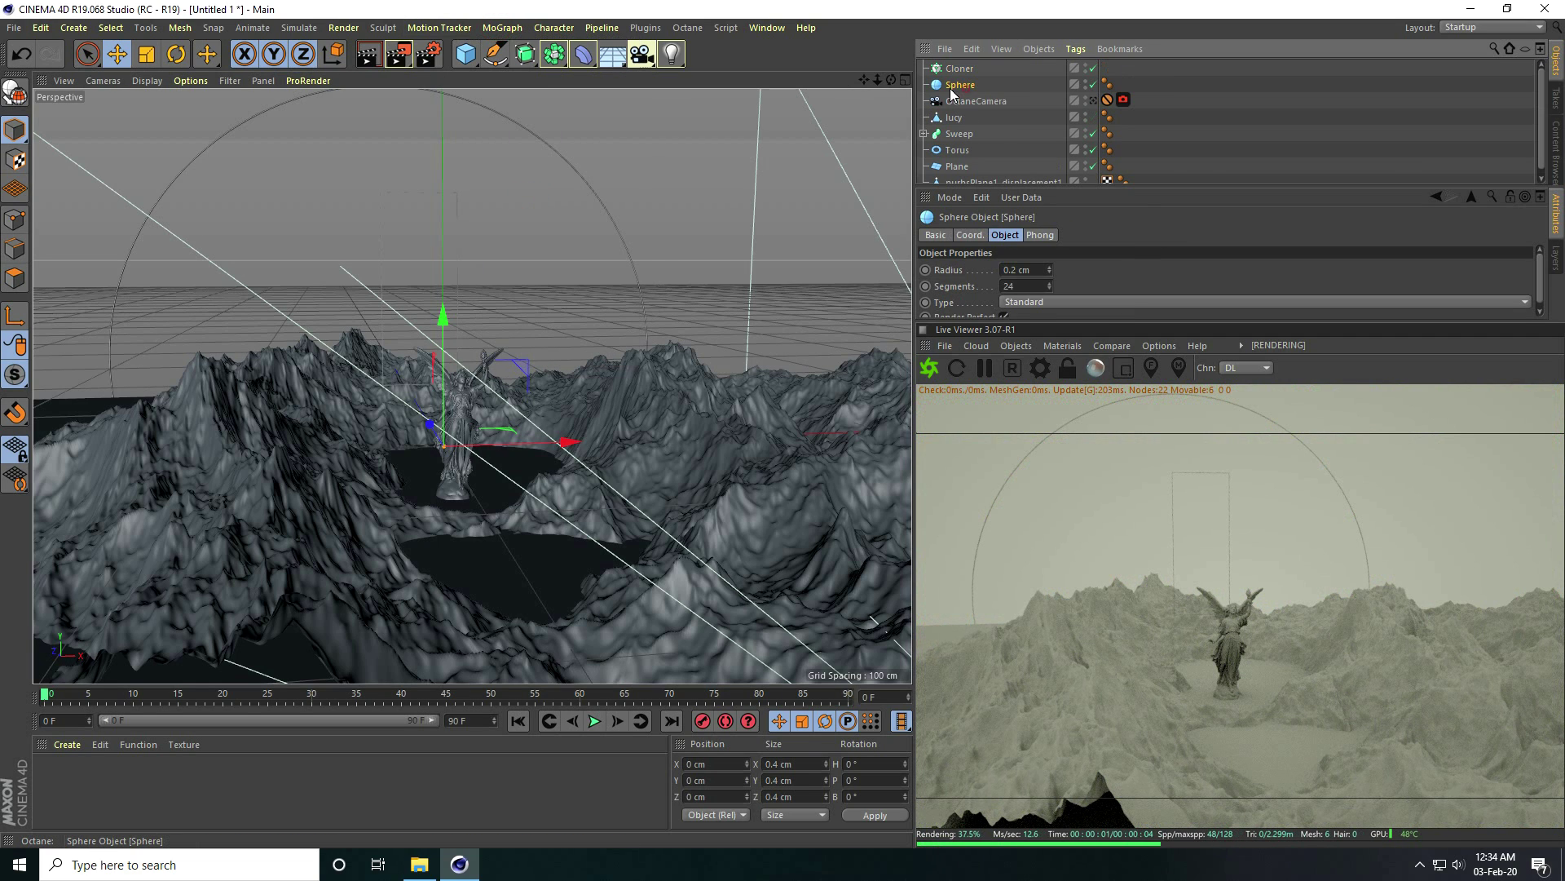
pyautogui.moveTo(964, 92); pyautogui.dragTo(966, 71)
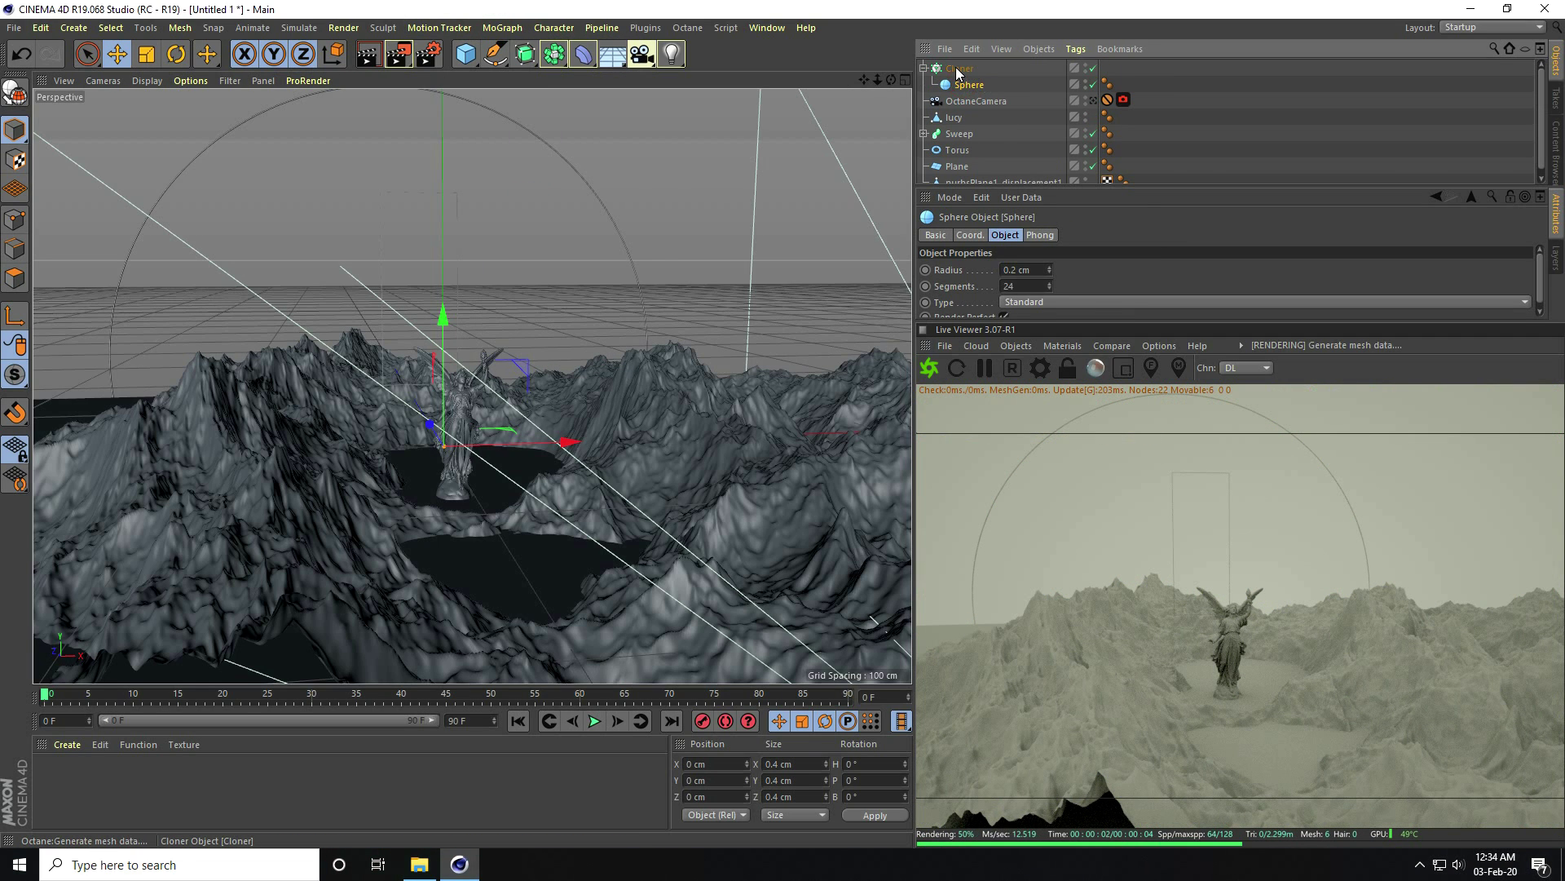
pyautogui.click(957, 69)
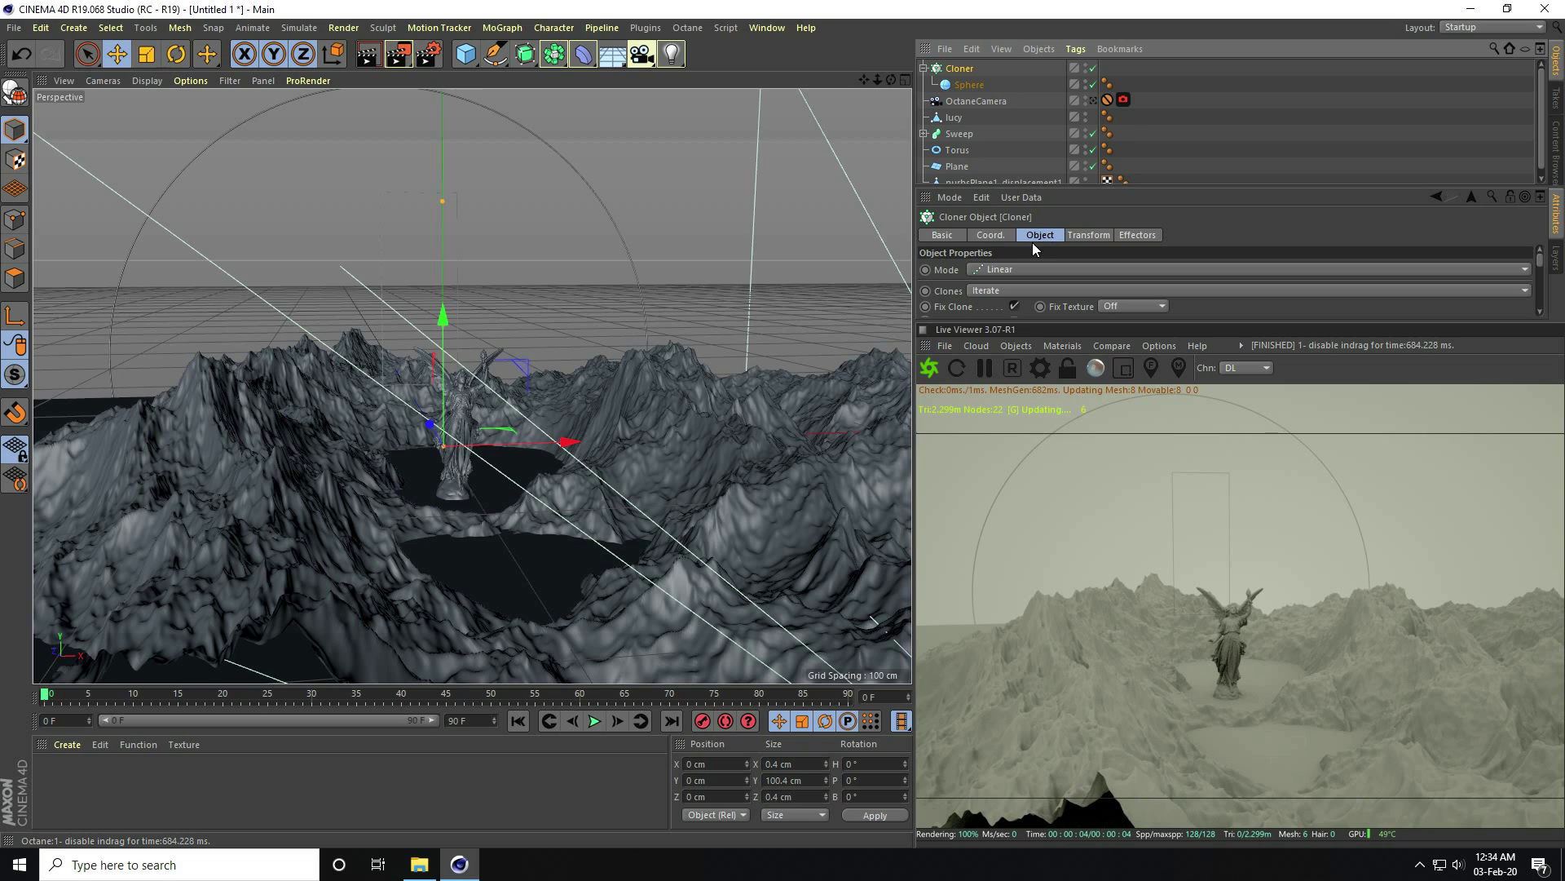
pyautogui.click(987, 270)
pyautogui.click(993, 331)
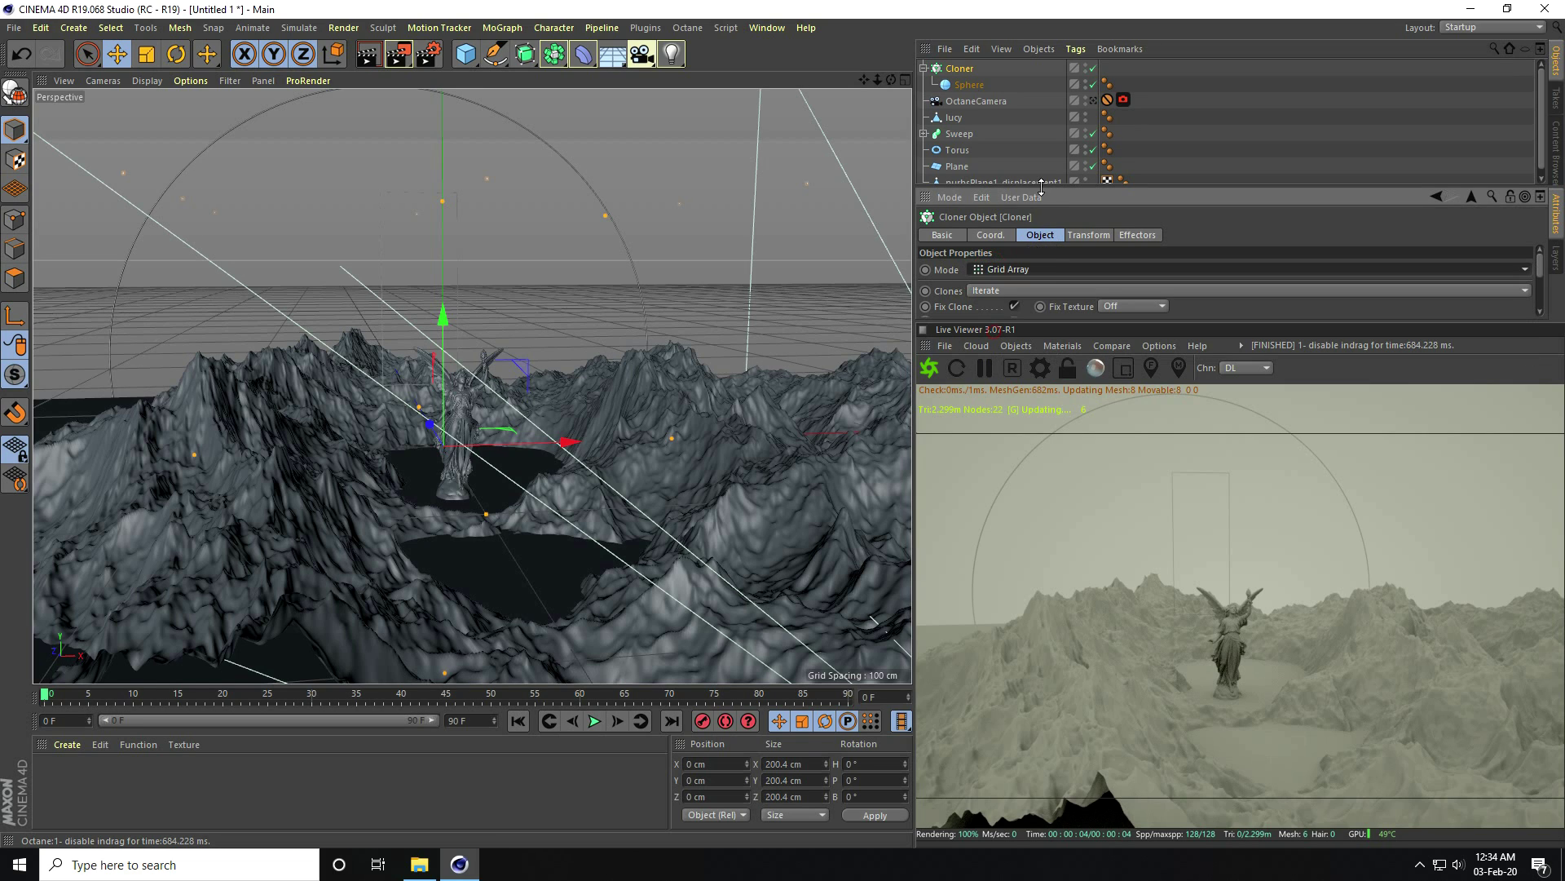
# Set the Cloner's grid count to 7 × 7 × 7.
pyautogui.moveTo(1052, 187); pyautogui.dragTo(1049, 119)
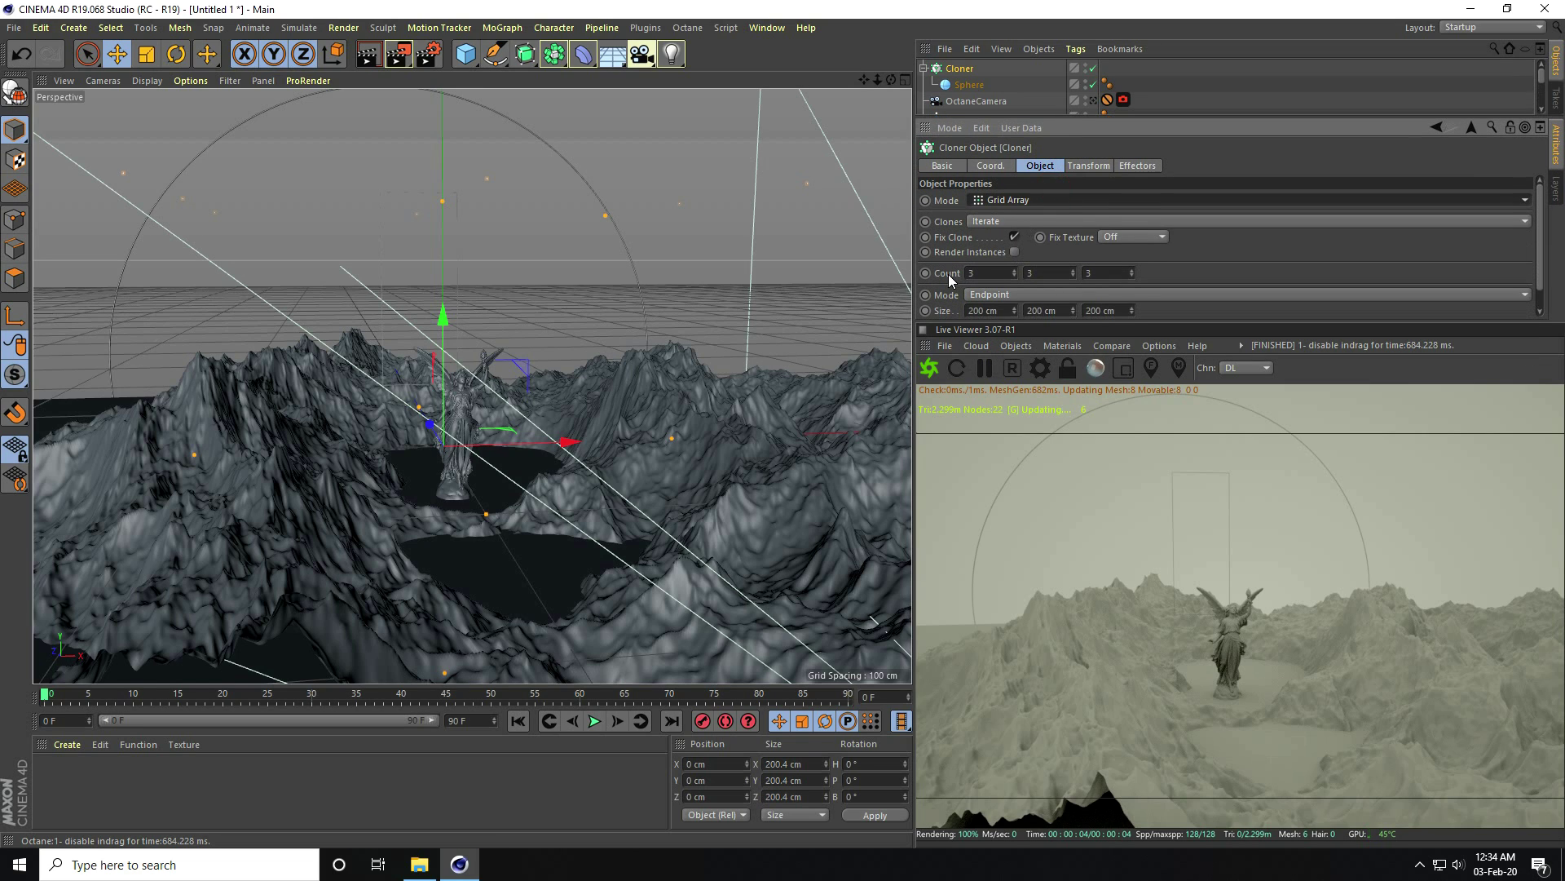
pyautogui.moveTo(1019, 272); pyautogui.dragTo(1015, 267)
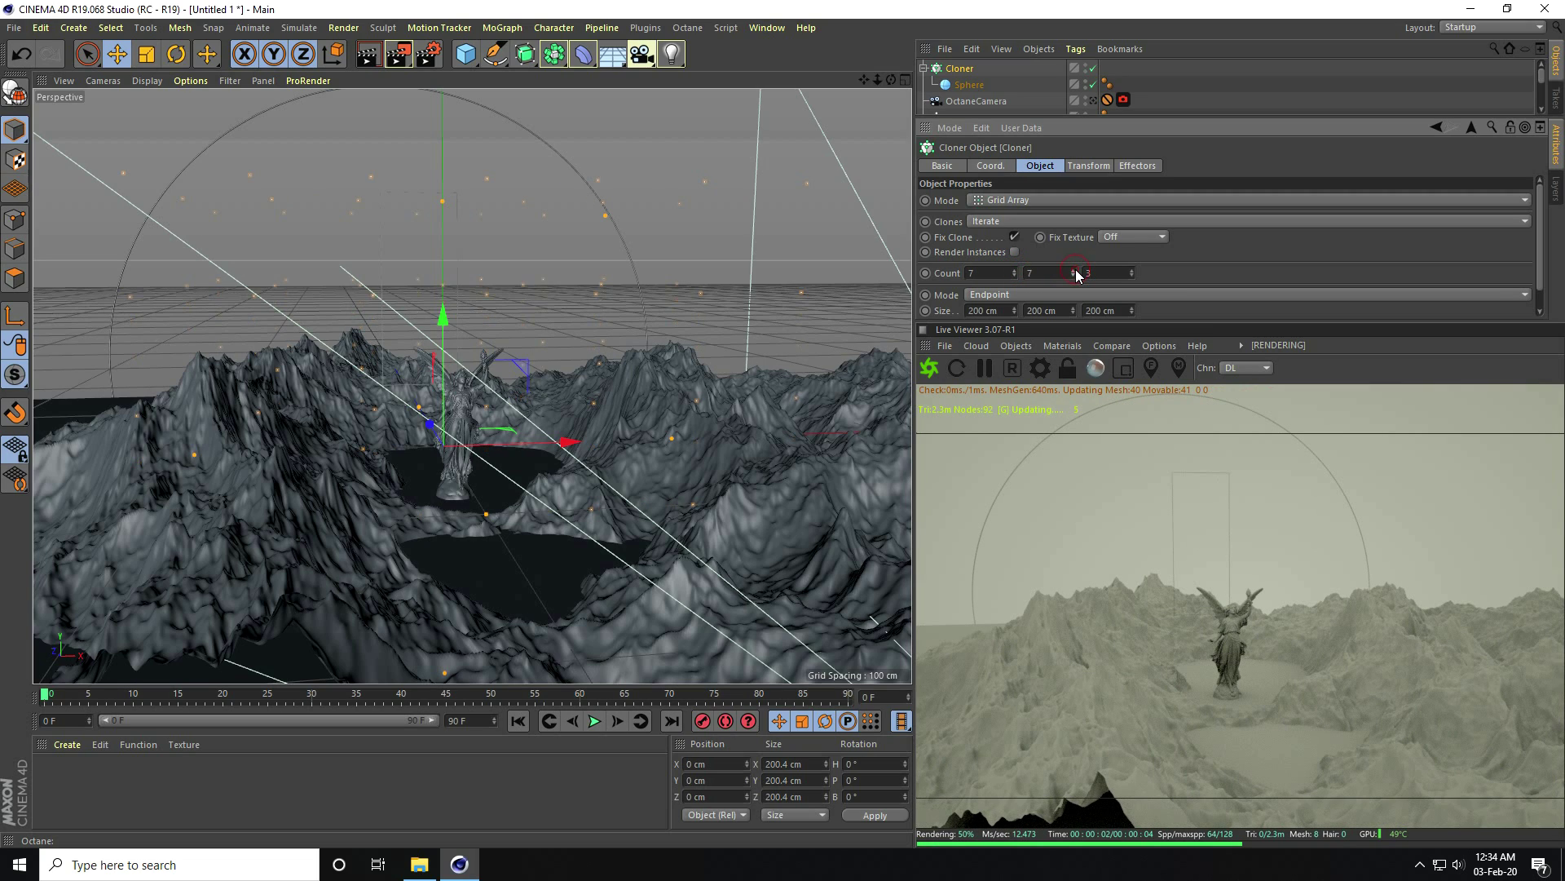
pyautogui.click(1132, 269)
# Add a Random effector to the Cloner to scatter the small spheres, and return to the Octane camera view.
pyautogui.keyDown('alt'); pyautogui.moveTo(469, 349); pyautogui.dragTo(489, 375); pyautogui.keyUp('alt')
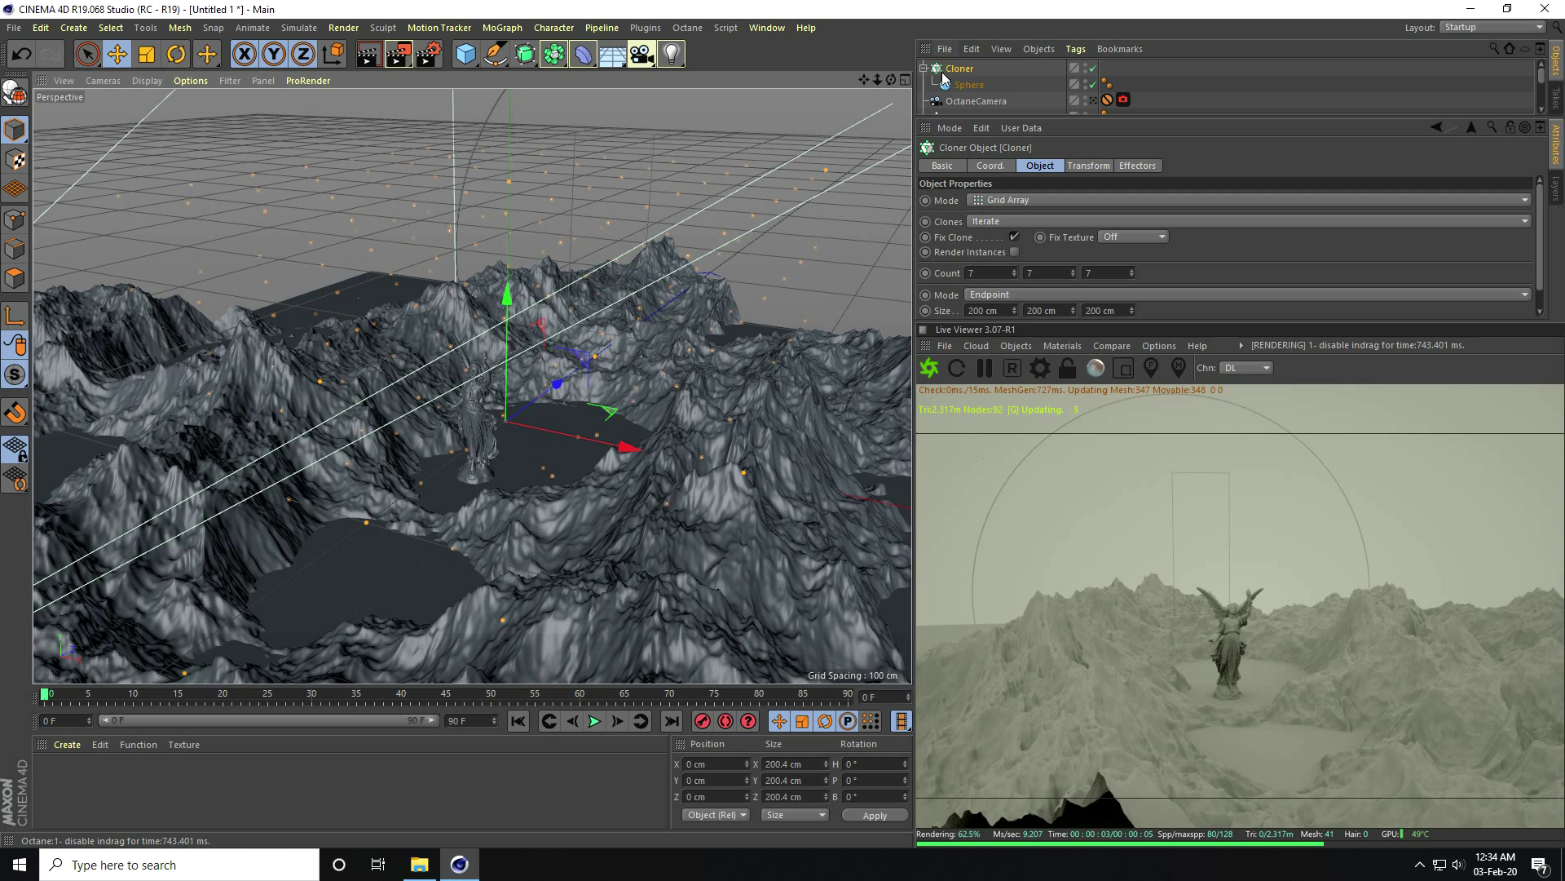
pyautogui.click(502, 28)
pyautogui.moveTo(563, 52)
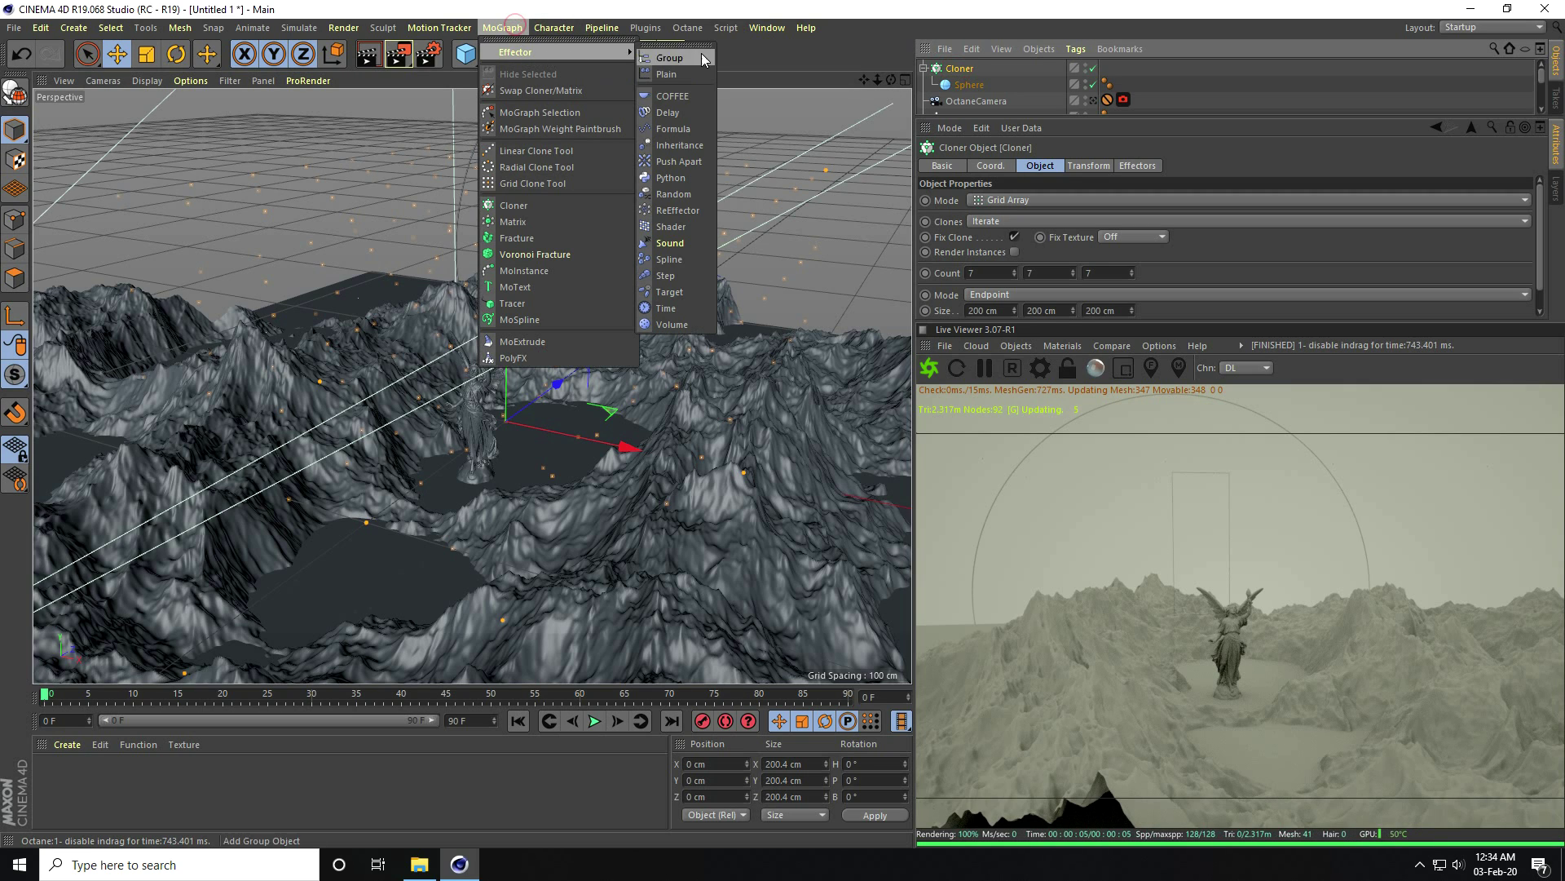
pyautogui.click(681, 195)
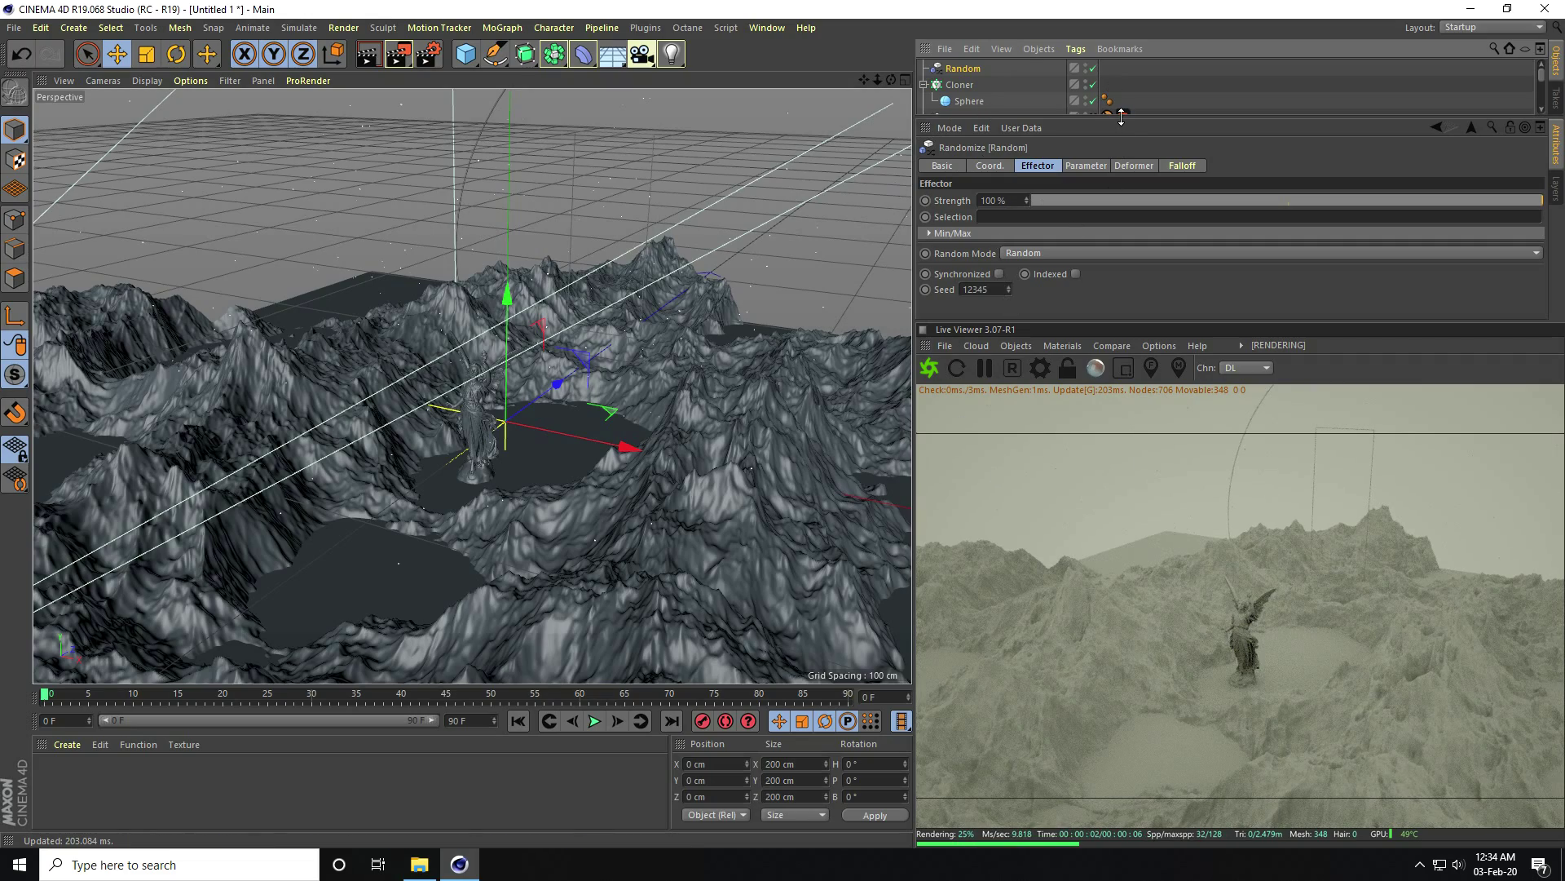
pyautogui.moveTo(1122, 117); pyautogui.dragTo(1122, 164)
pyautogui.keyDown('alt'); pyautogui.moveTo(783, 367); pyautogui.dragTo(511, 349); pyautogui.keyUp('alt')
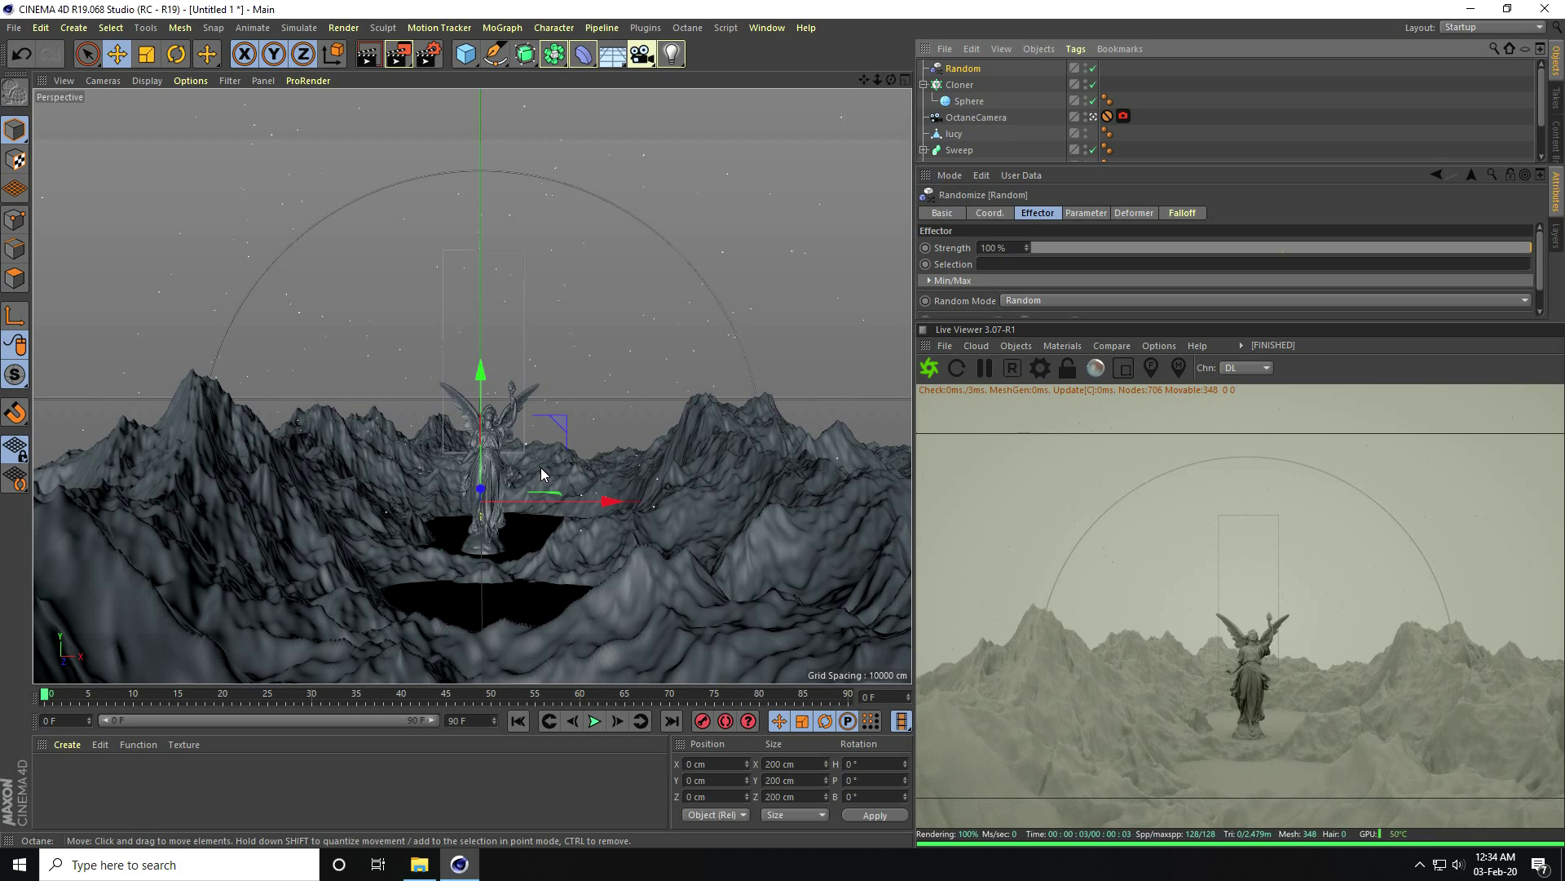
# Enlarge the Live Viewer and add an Octane Daylight to the scene.
pyautogui.moveTo(1058, 325); pyautogui.dragTo(1059, 256)
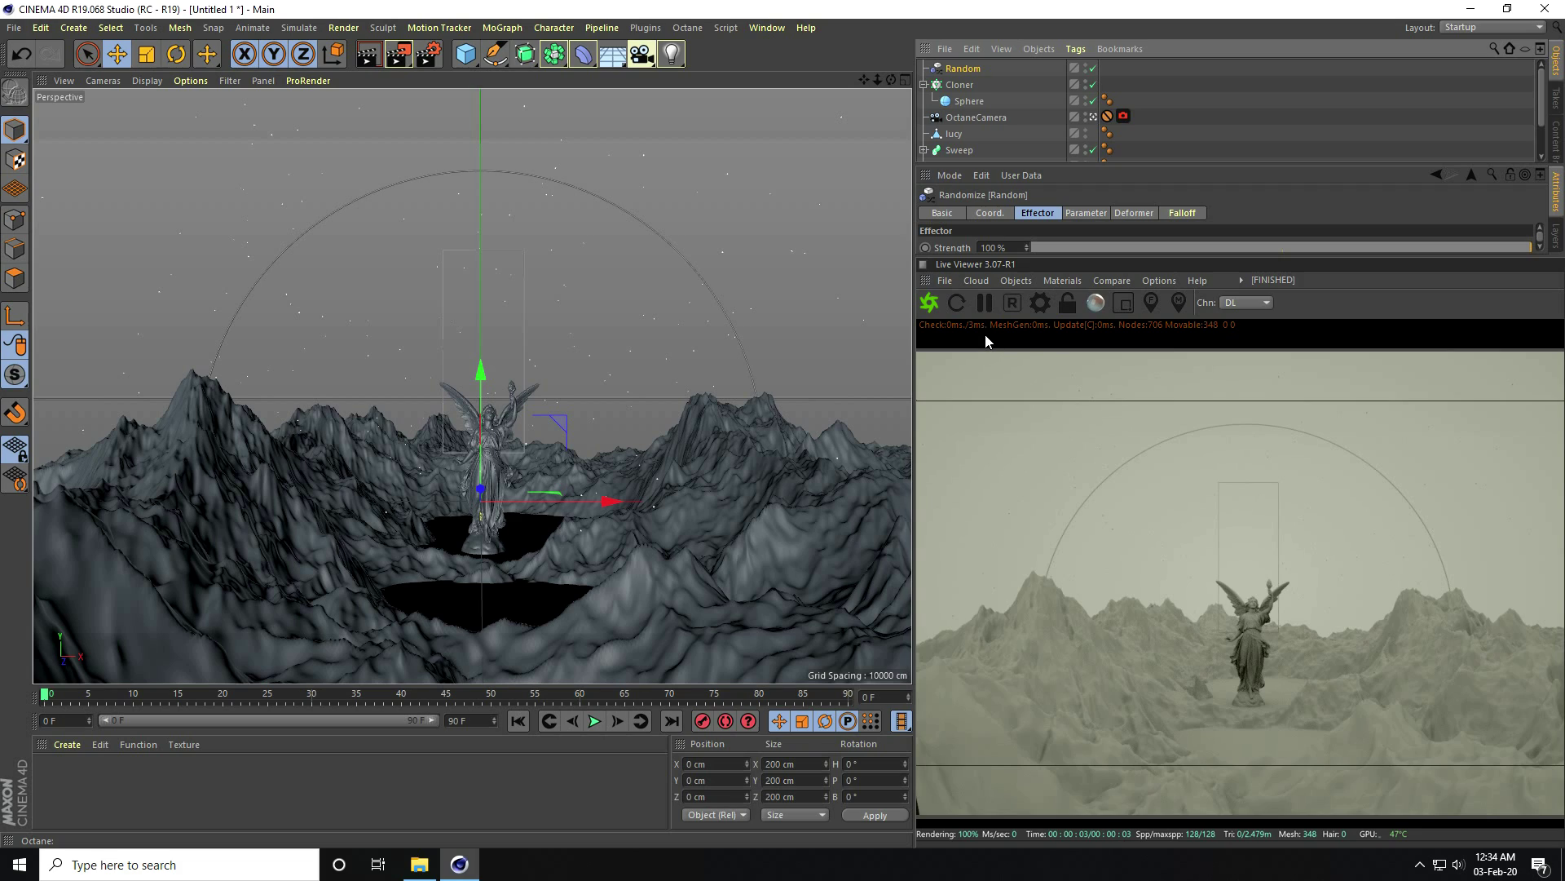
pyautogui.click(1017, 280)
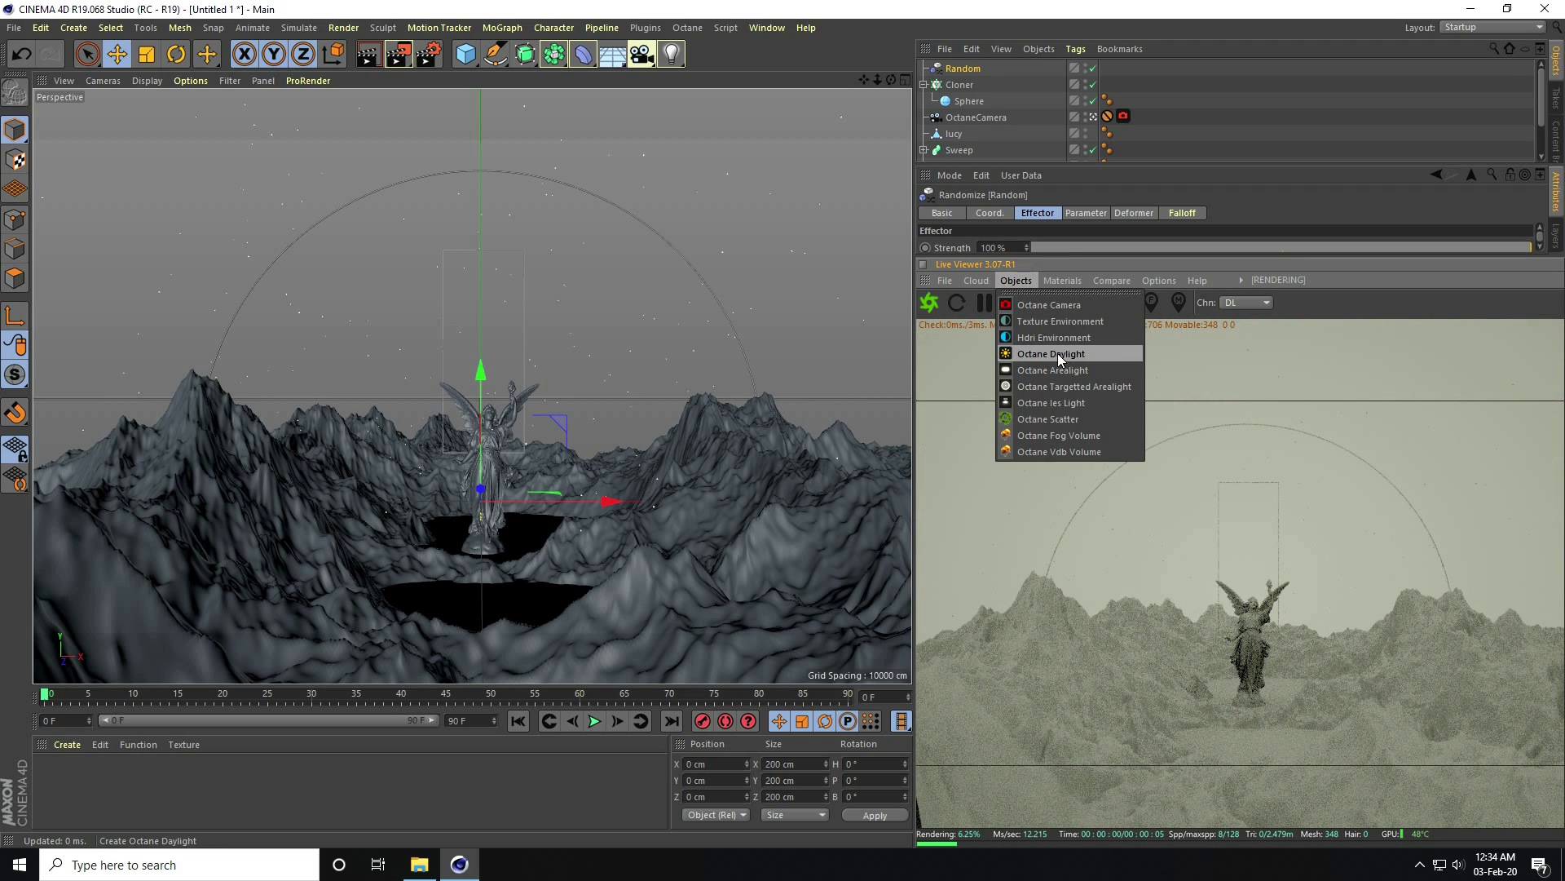
pyautogui.click(1083, 356)
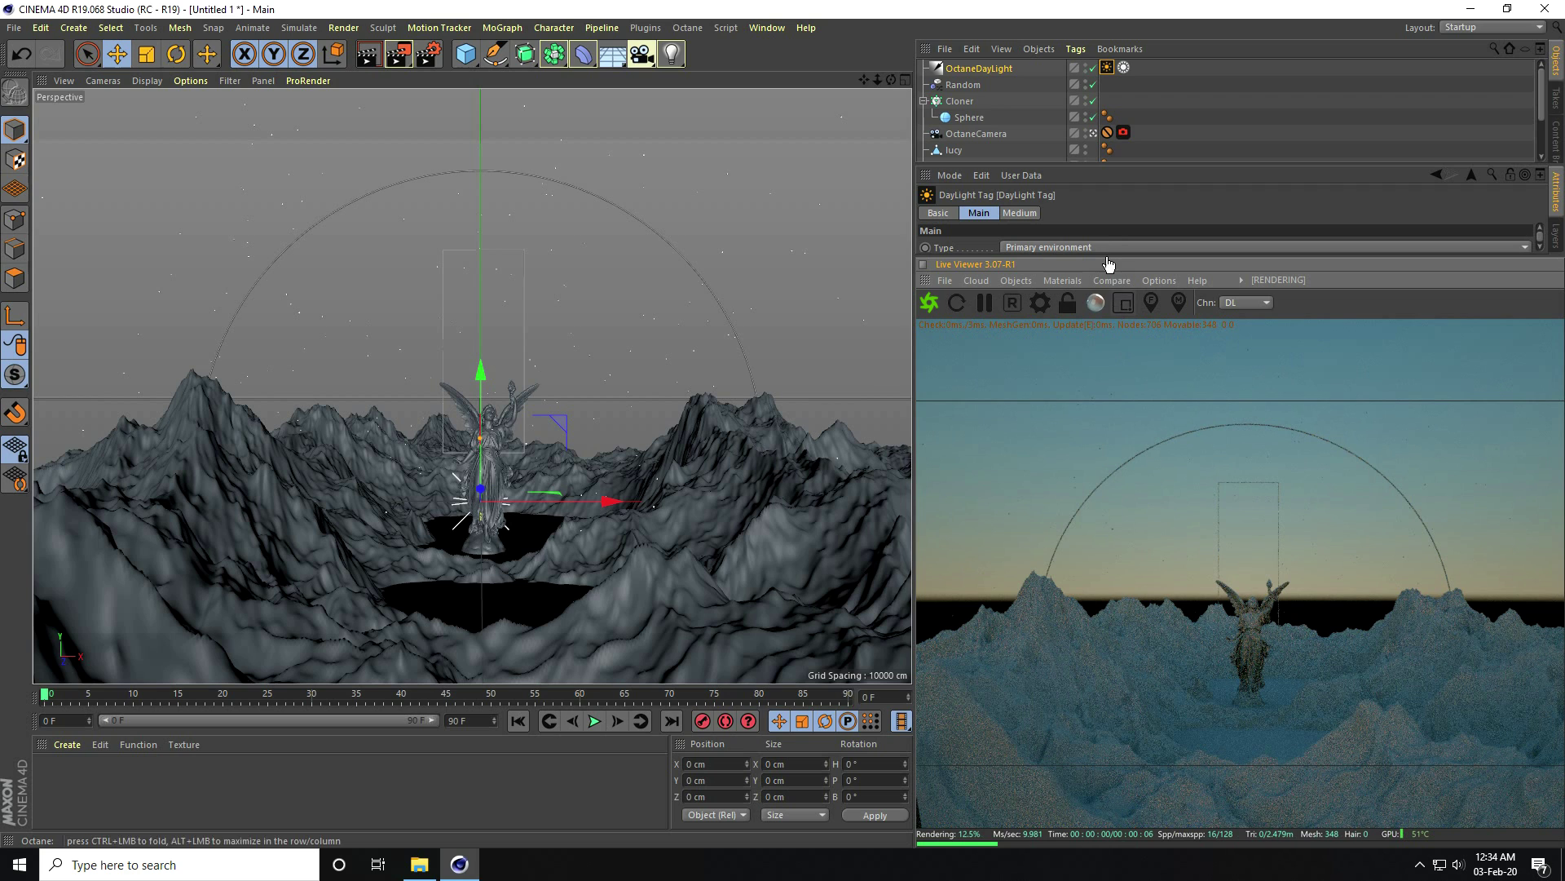
# Set the daylight's sky color to a near-black grey with hue 0°, saturation 0% and RGB values of 0.003936.
pyautogui.moveTo(1110, 264); pyautogui.dragTo(1110, 438)
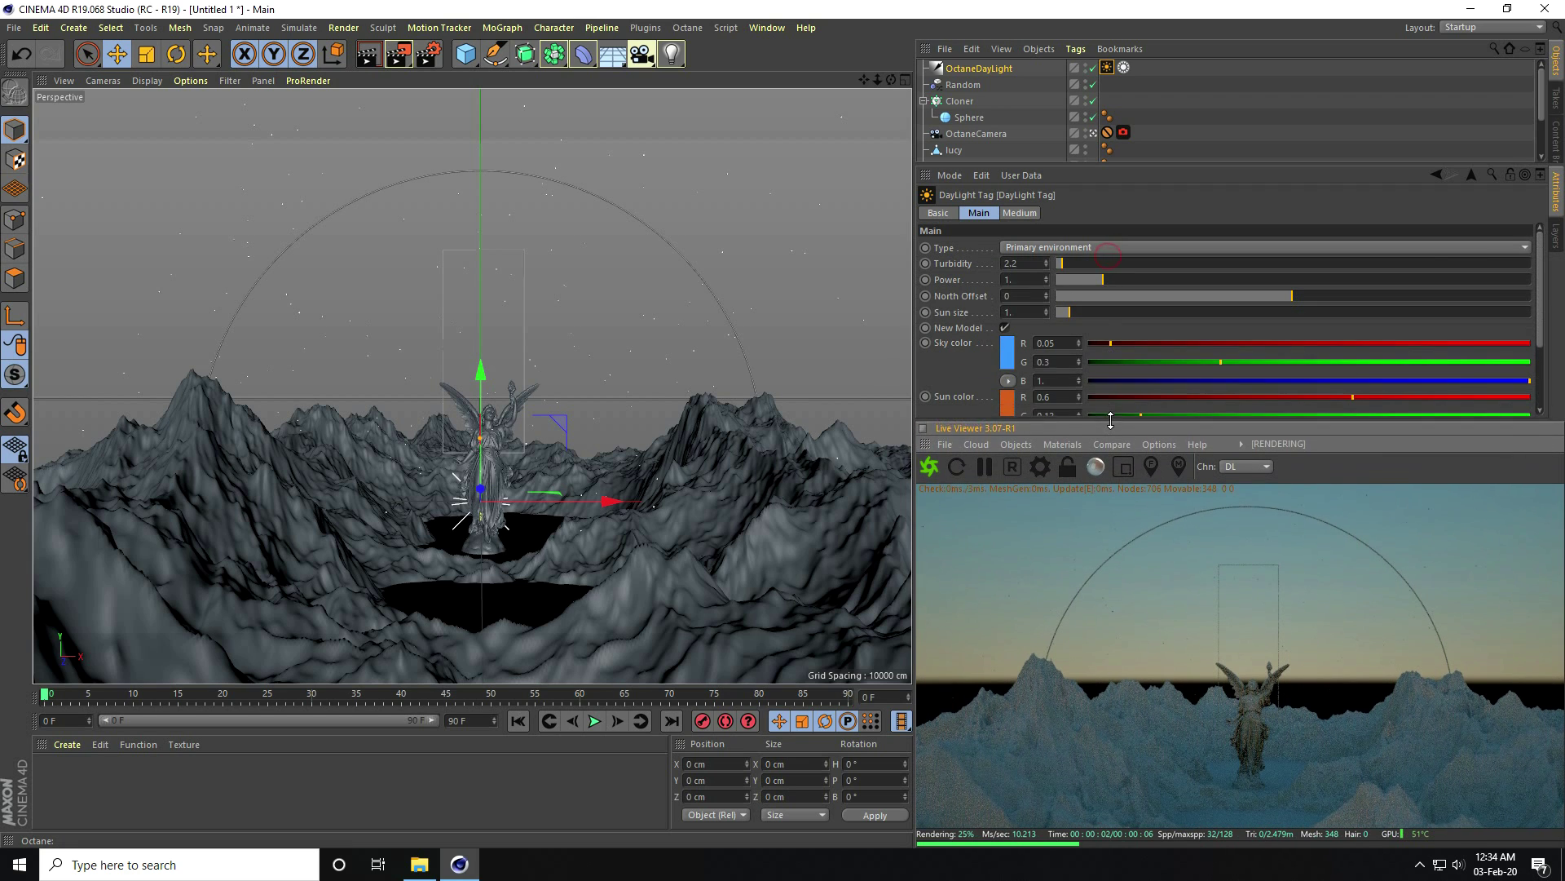
pyautogui.click(1007, 353)
pyautogui.click(953, 383)
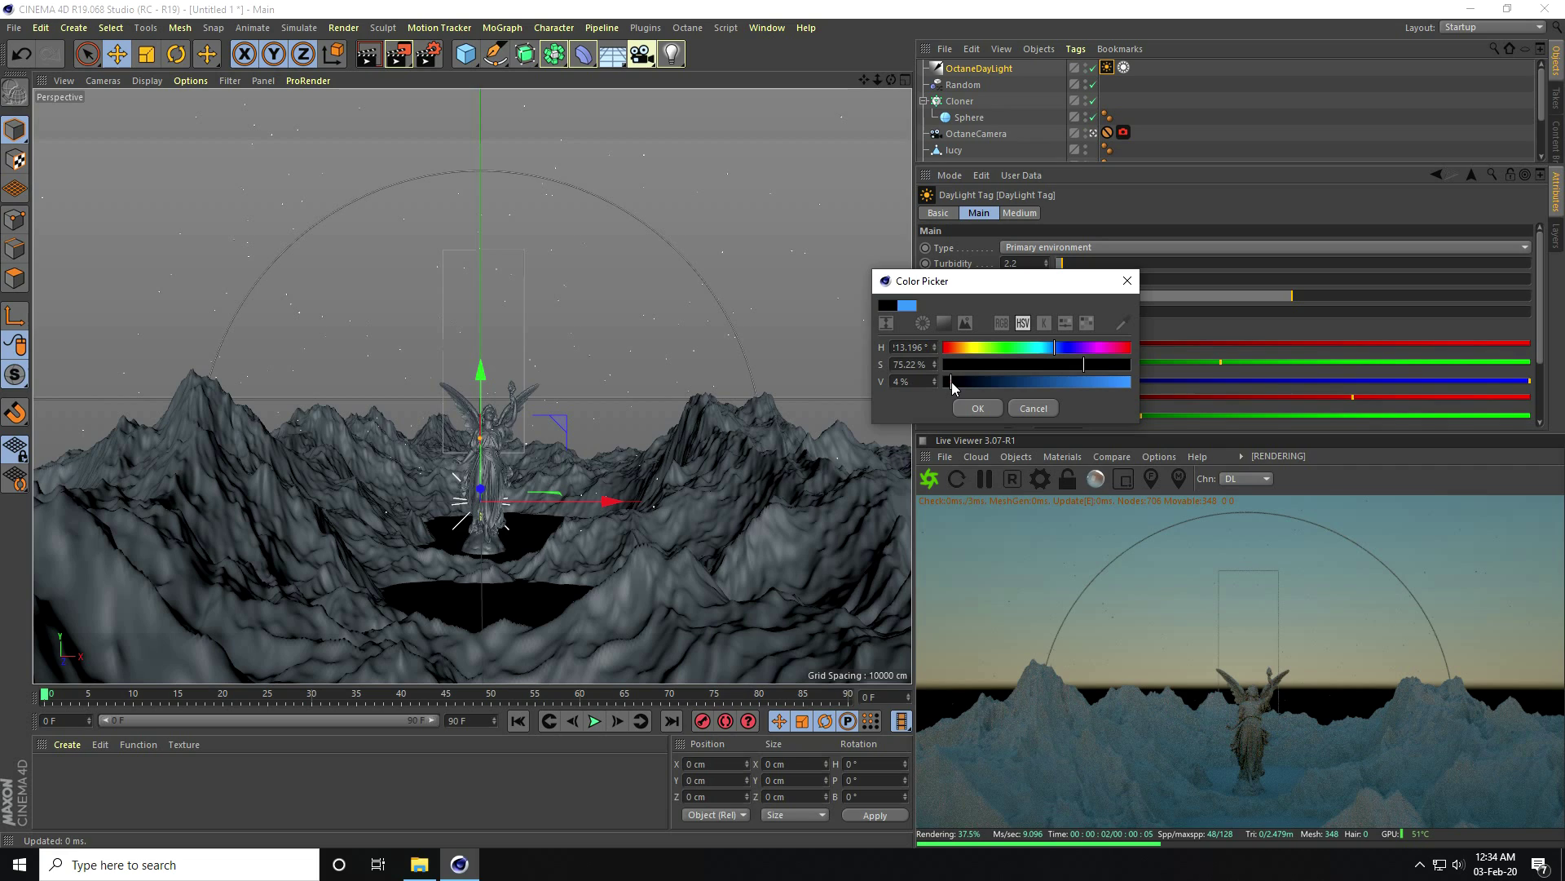
pyautogui.moveTo(907, 346); pyautogui.dragTo(880, 350)
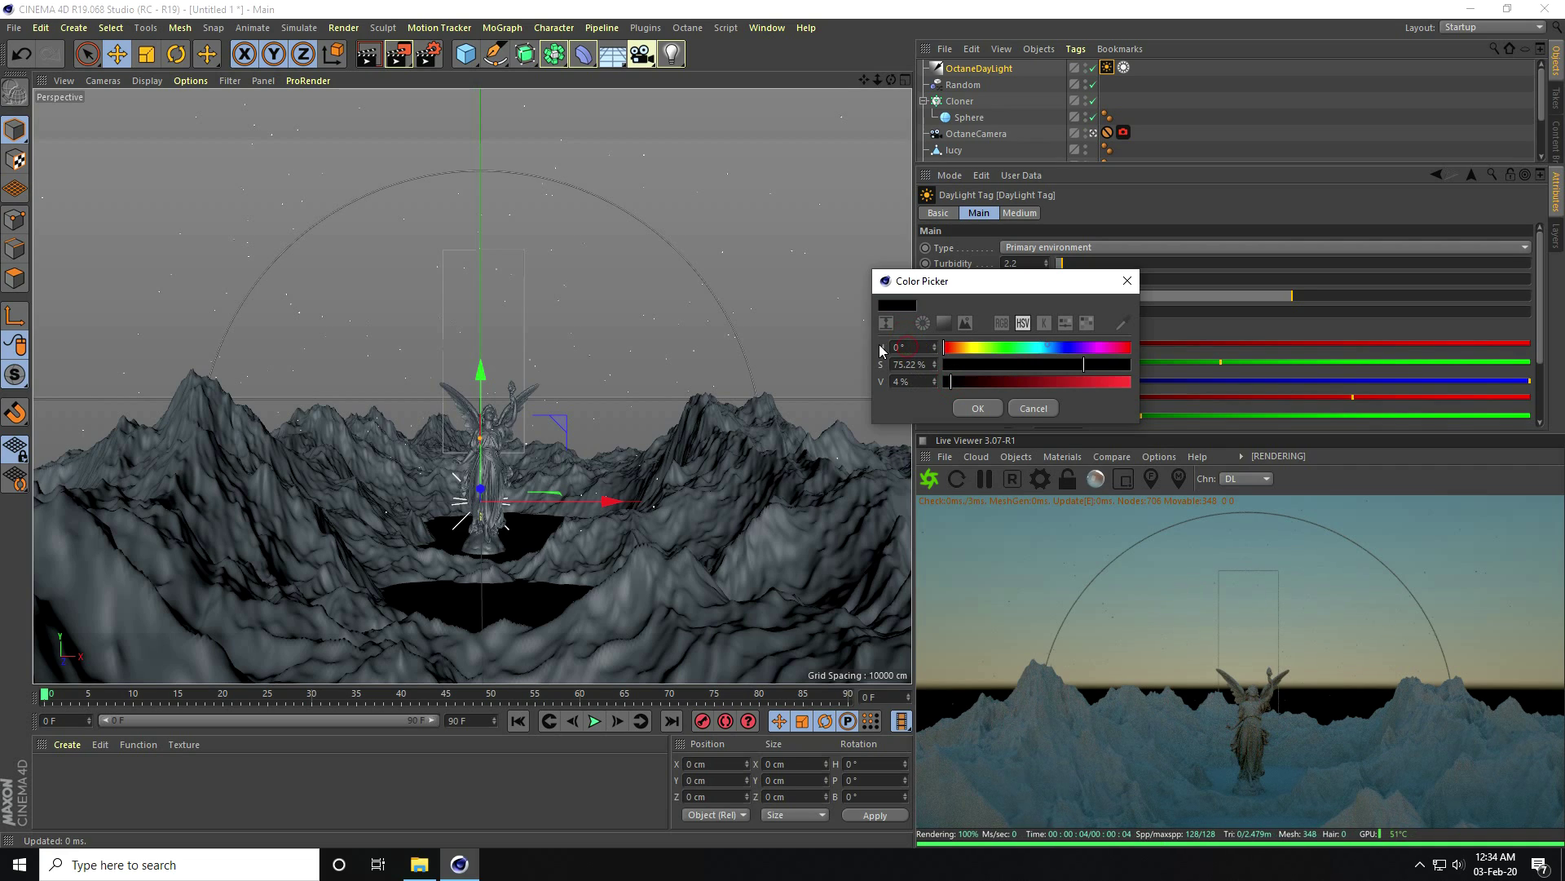
pyautogui.moveTo(1083, 363); pyautogui.dragTo(905, 370)
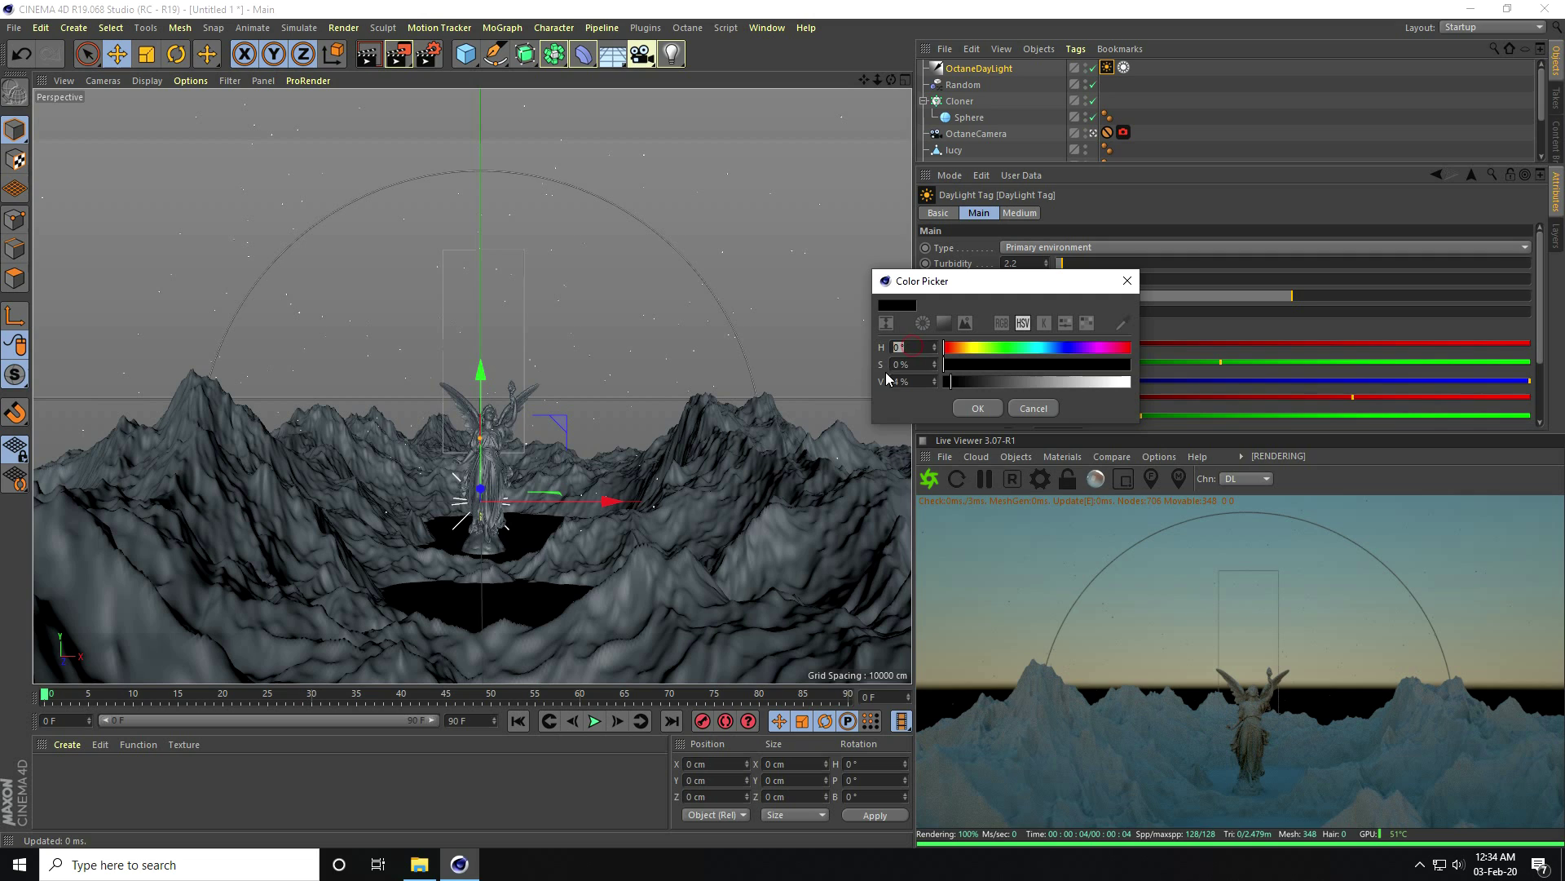
pyautogui.click(936, 379)
pyautogui.click(976, 409)
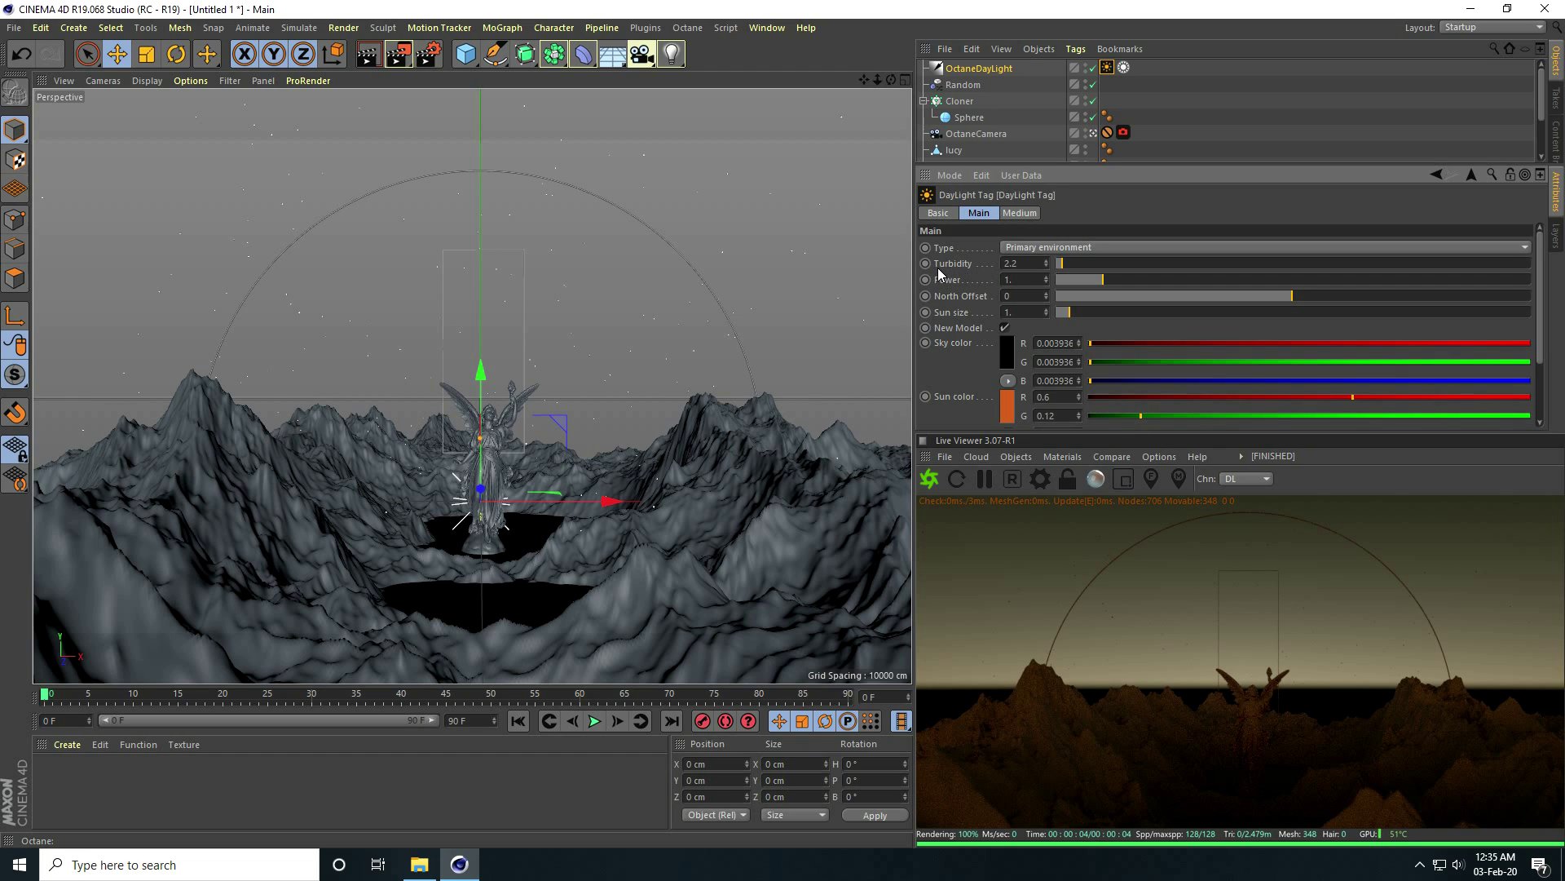
# Set the daylight's turbidity to 5 and enlarge the Live Viewer.
pyautogui.write('5')
pyautogui.press('Return')
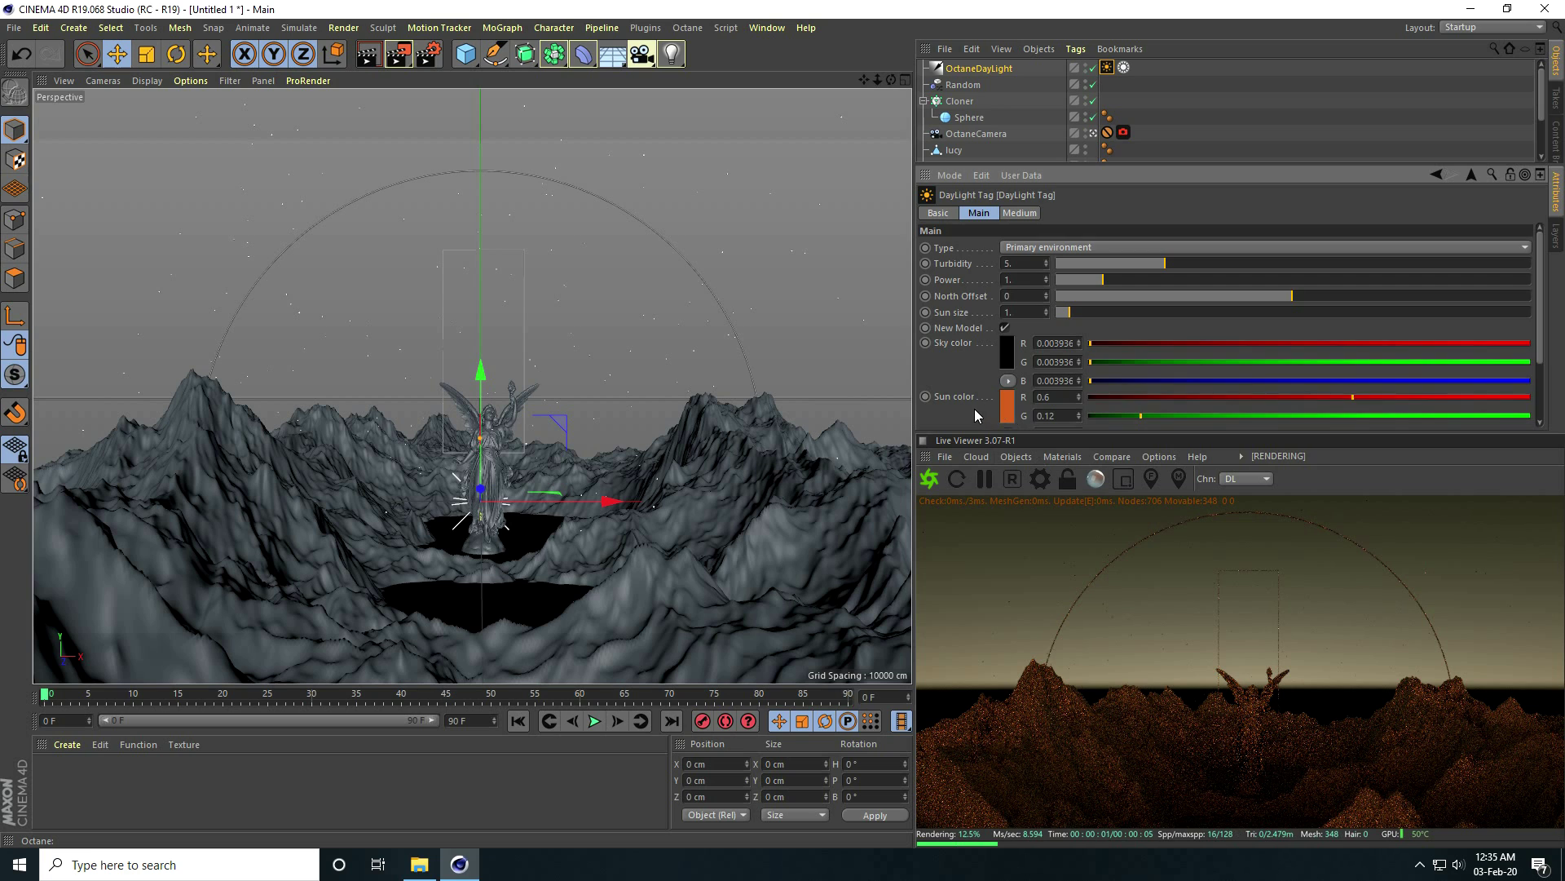
pyautogui.scroll(-4, 1076, 412)
pyautogui.moveTo(1083, 430); pyautogui.dragTo(1082, 287)
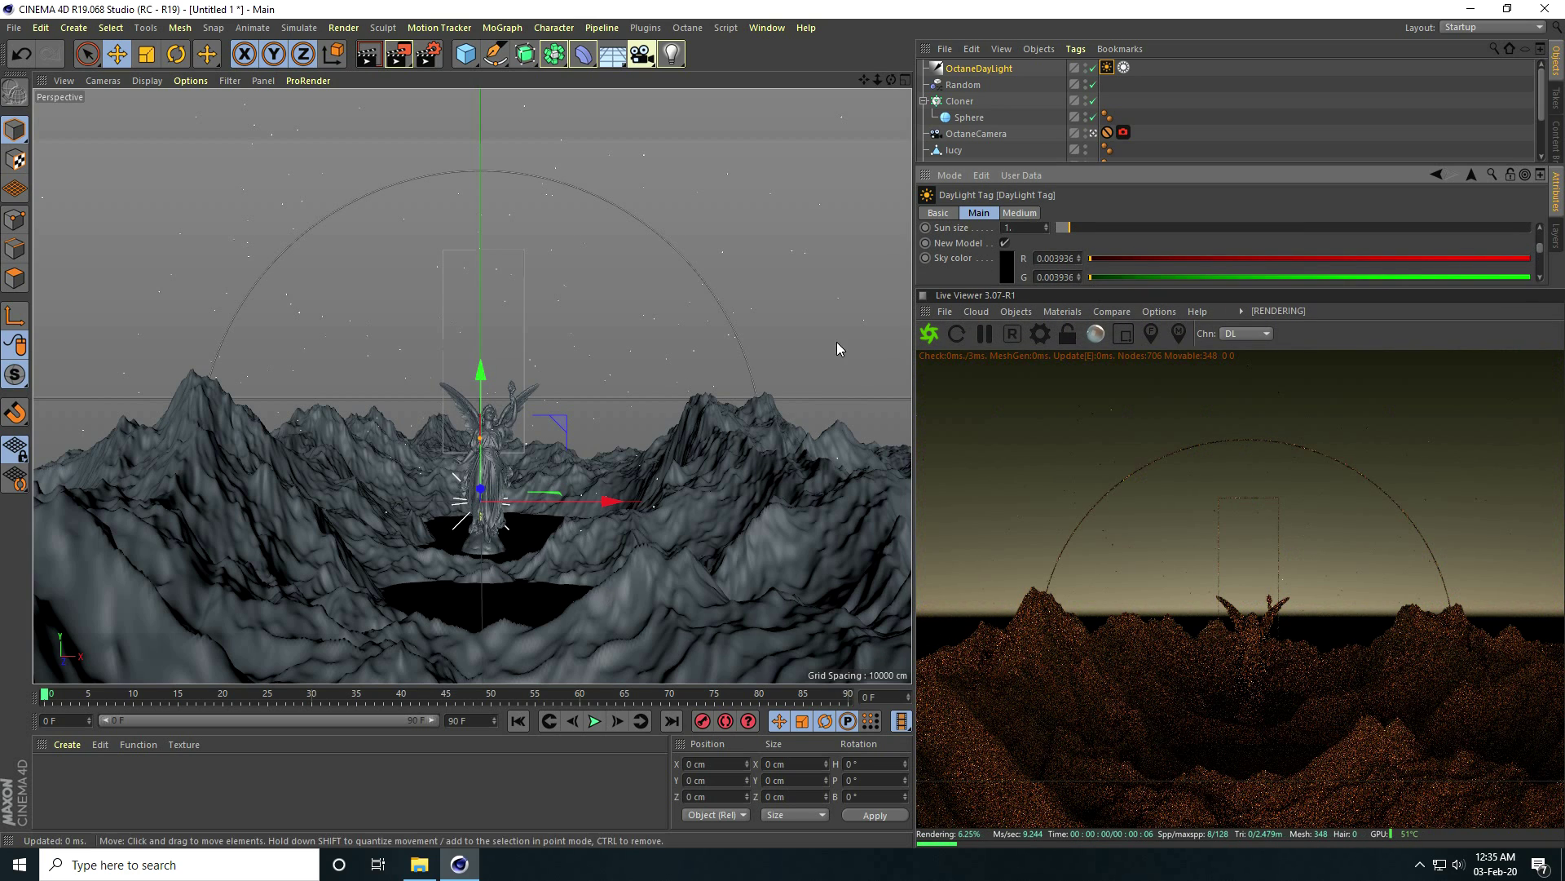
# Set Saturate to white to 0.2 in the Octane camera's Camera Imager settings, then enlarge the Live Viewer in height and width.
pyautogui.click(1124, 132)
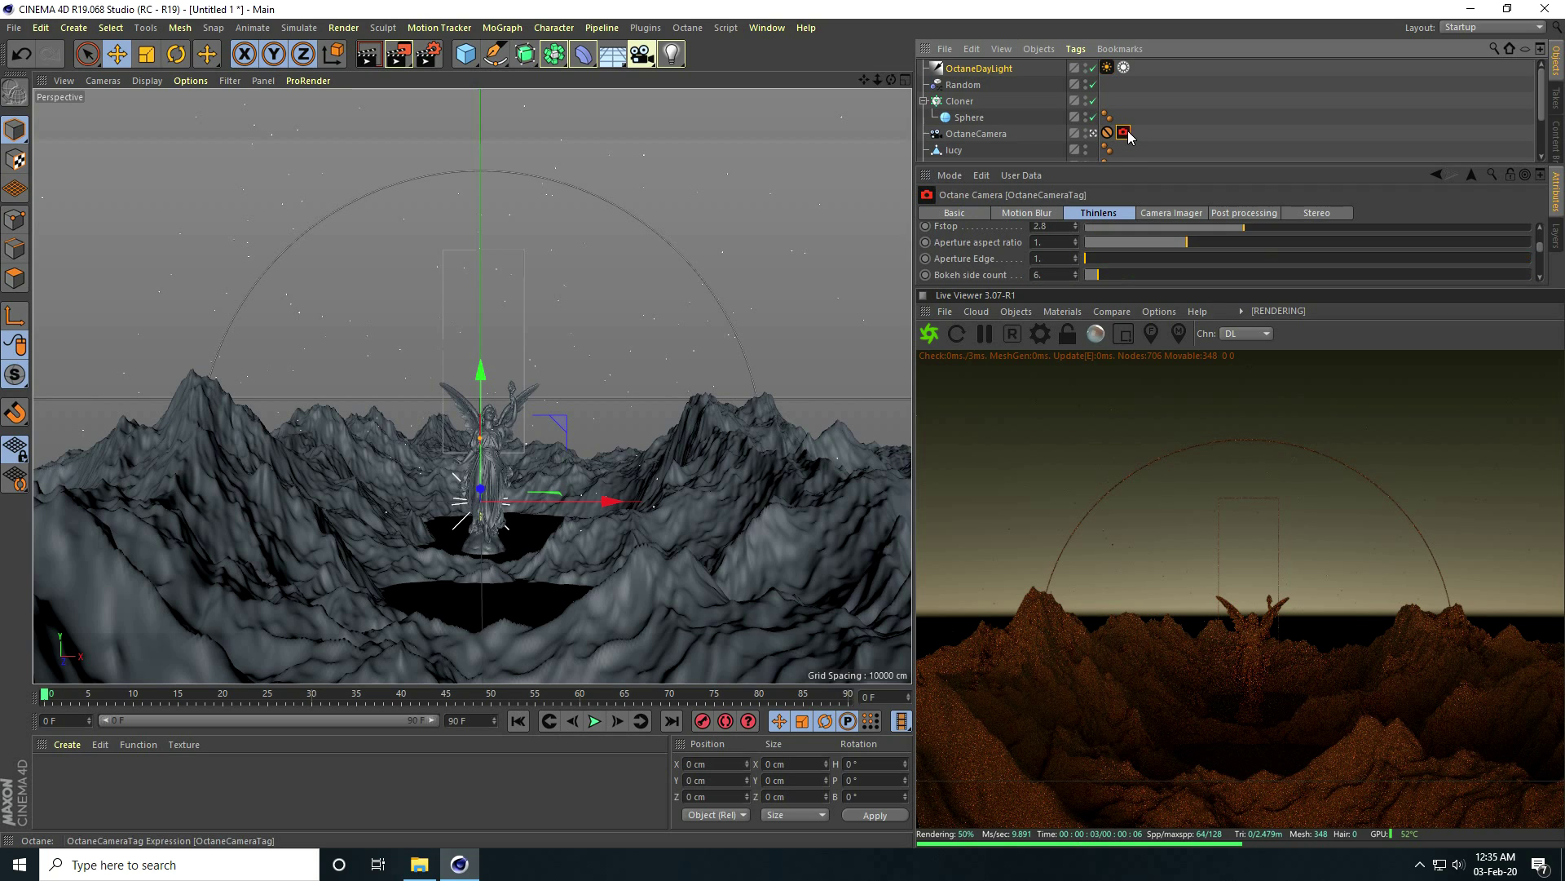
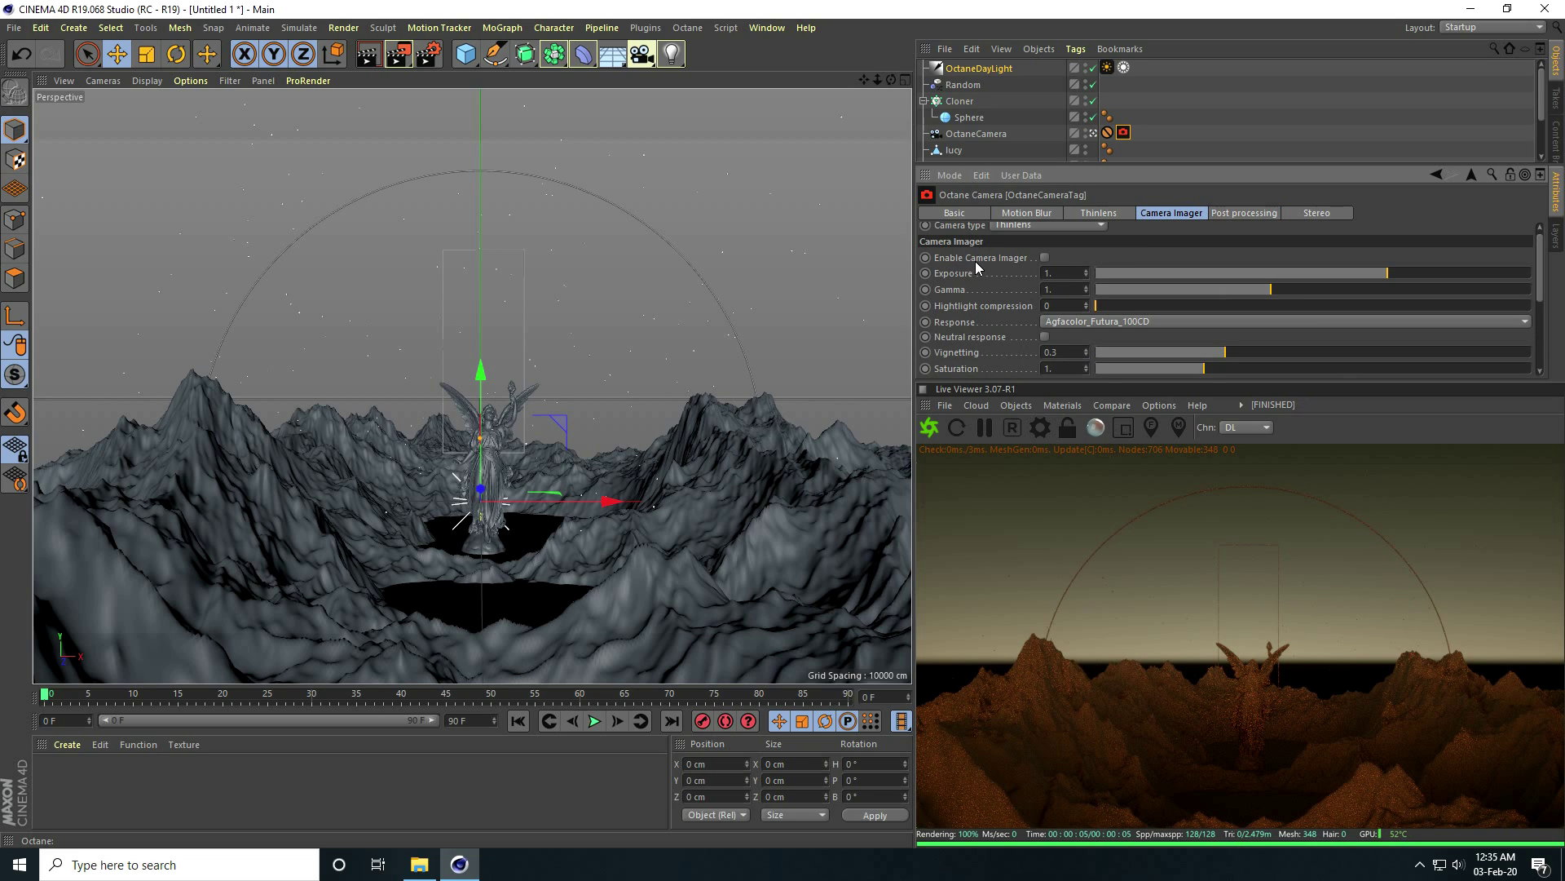
pyautogui.scroll(-5, 1138, 256)
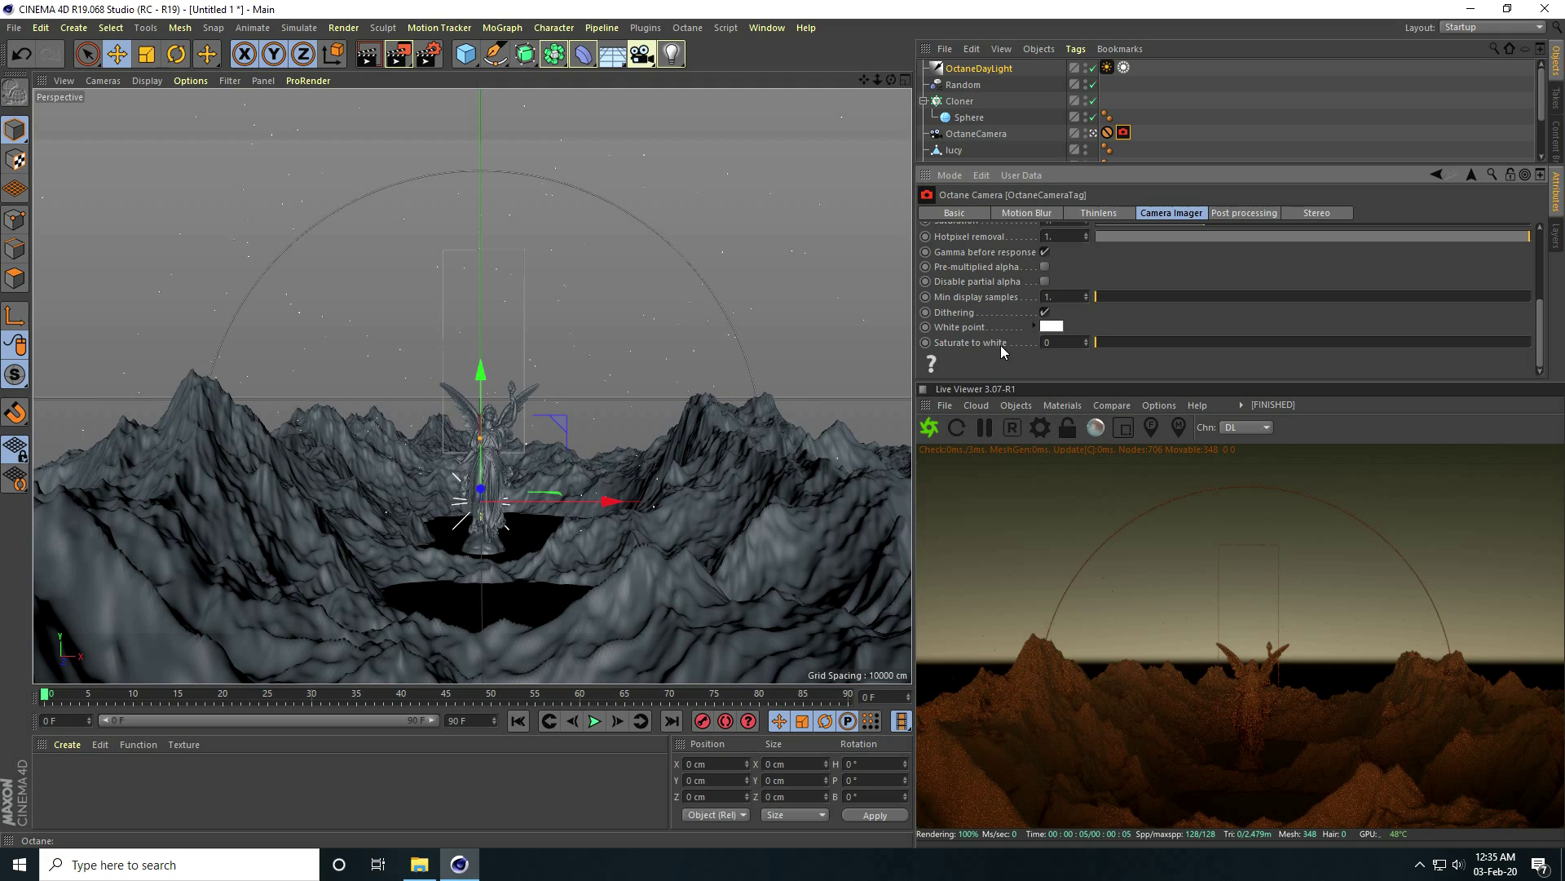
pyautogui.press('Return')
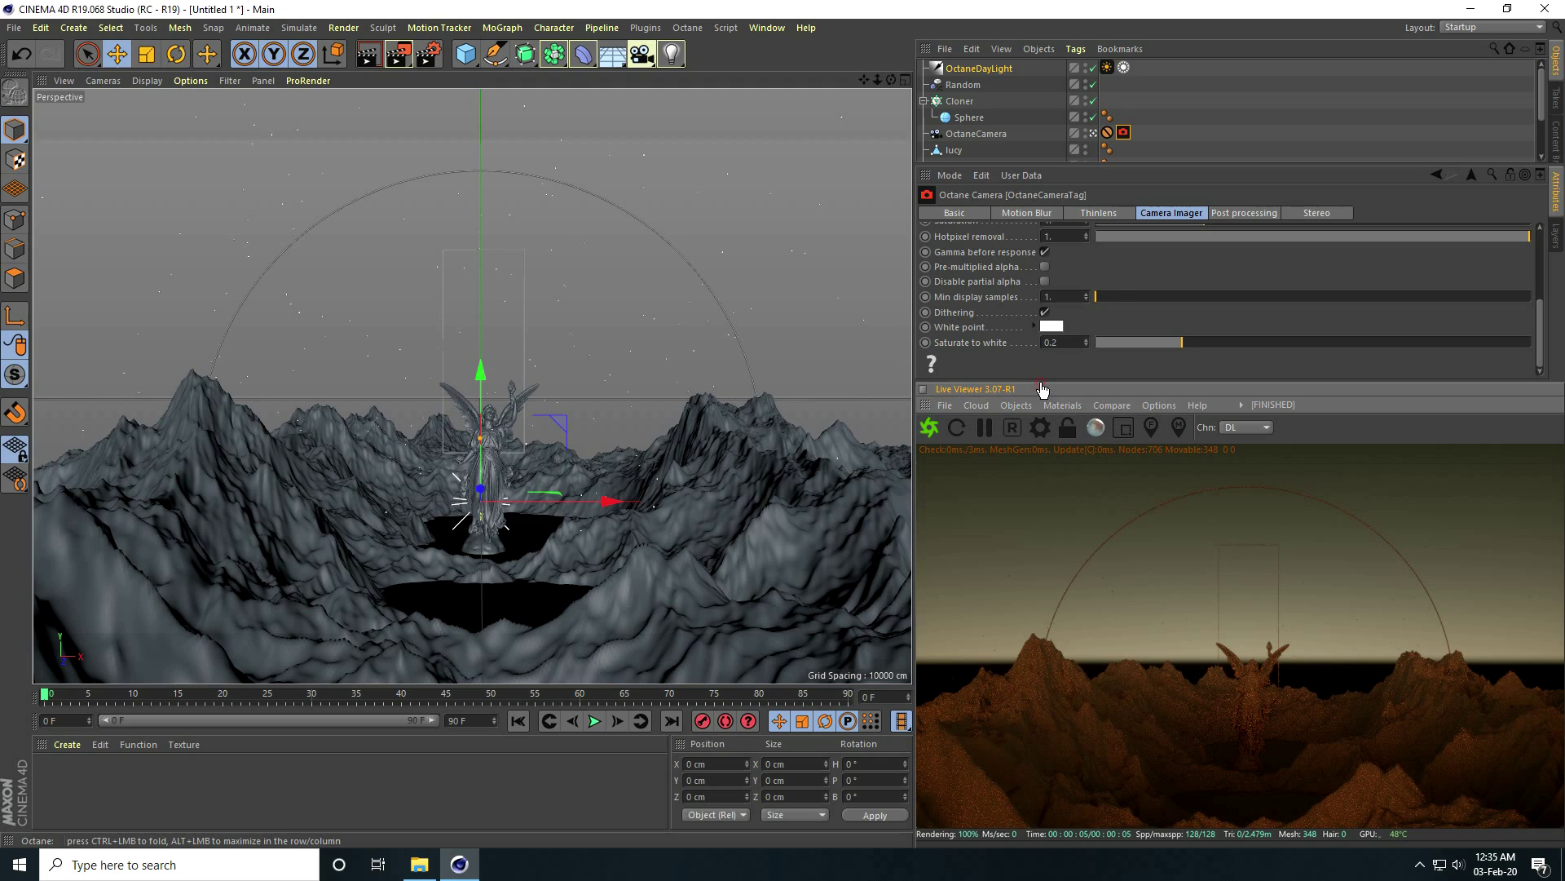
pyautogui.moveTo(1043, 383); pyautogui.dragTo(1036, 217)
pyautogui.moveTo(917, 344); pyautogui.dragTo(768, 344)
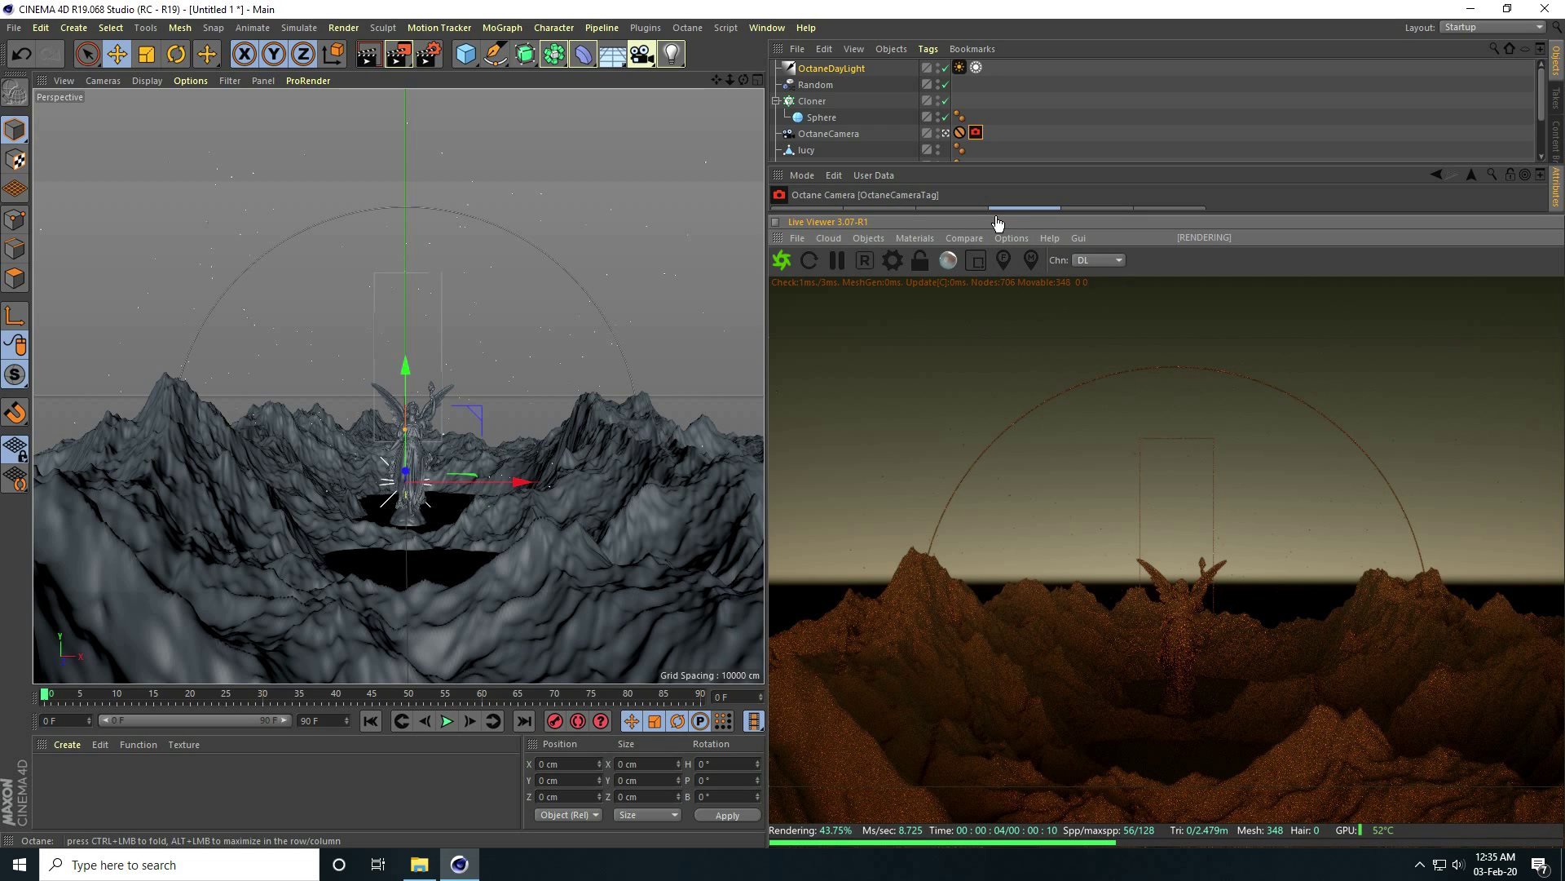
# Add an Octane HDRI Environment to the scene and make room to show its texture settings.
pyautogui.click(863, 240)
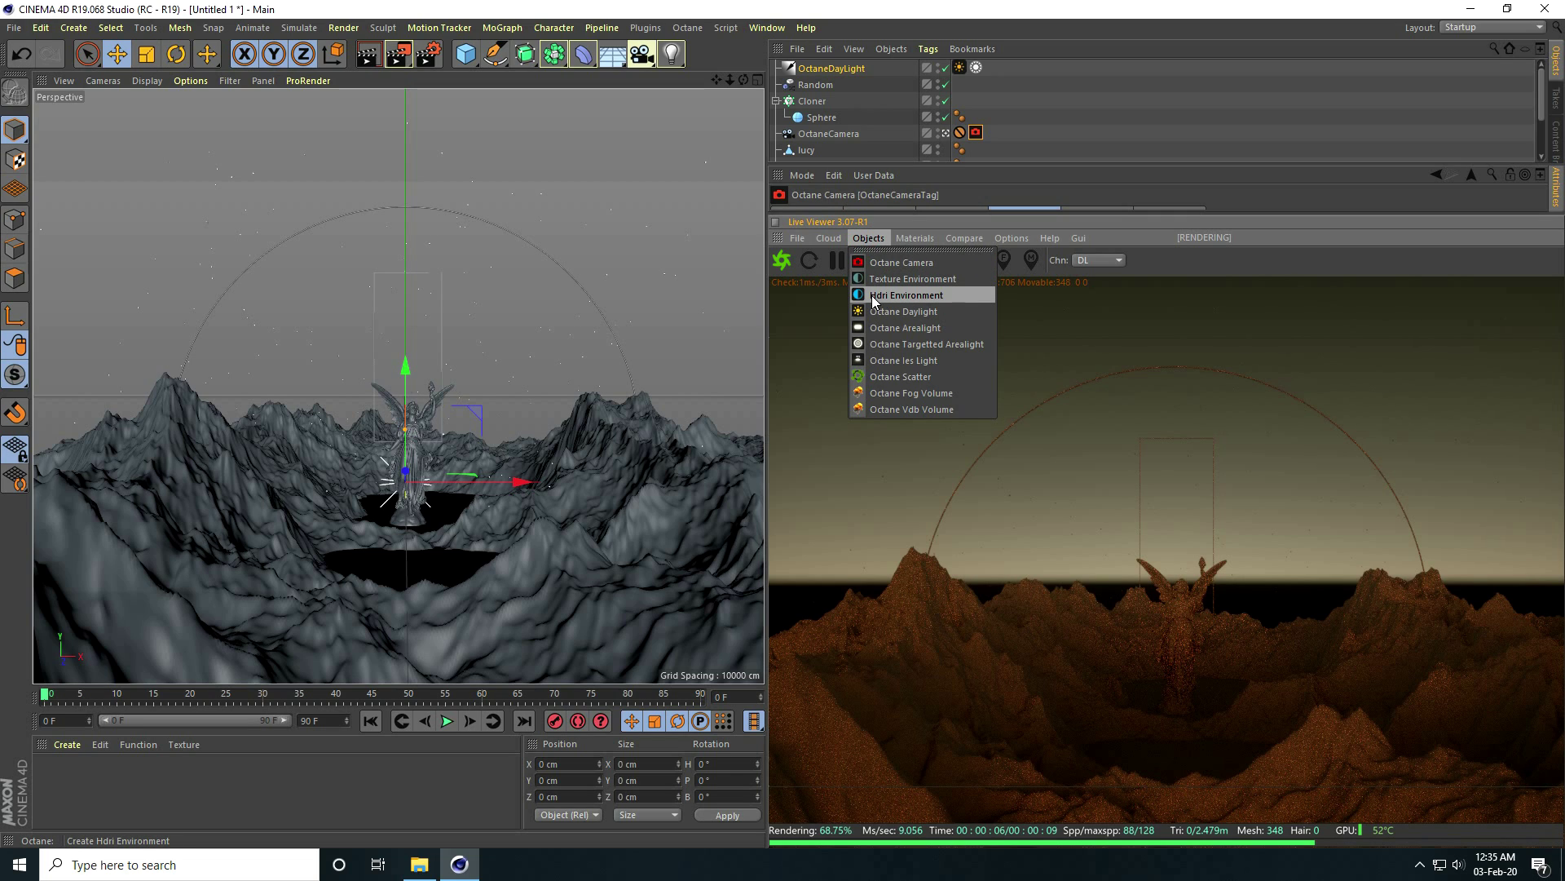
pyautogui.click(952, 295)
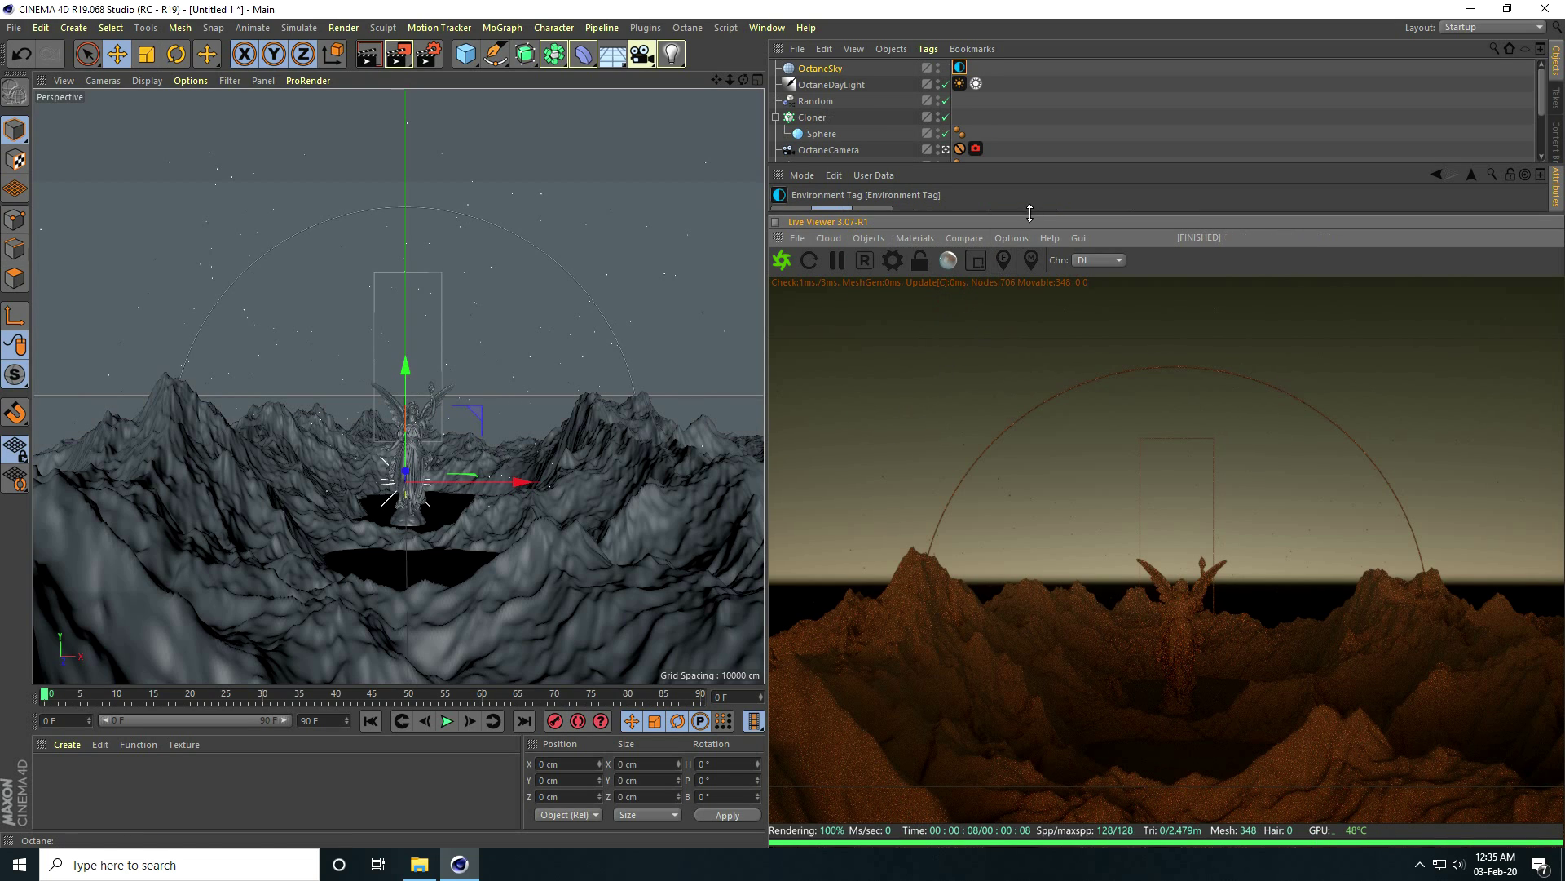
pyautogui.moveTo(1028, 216); pyautogui.dragTo(1023, 391)
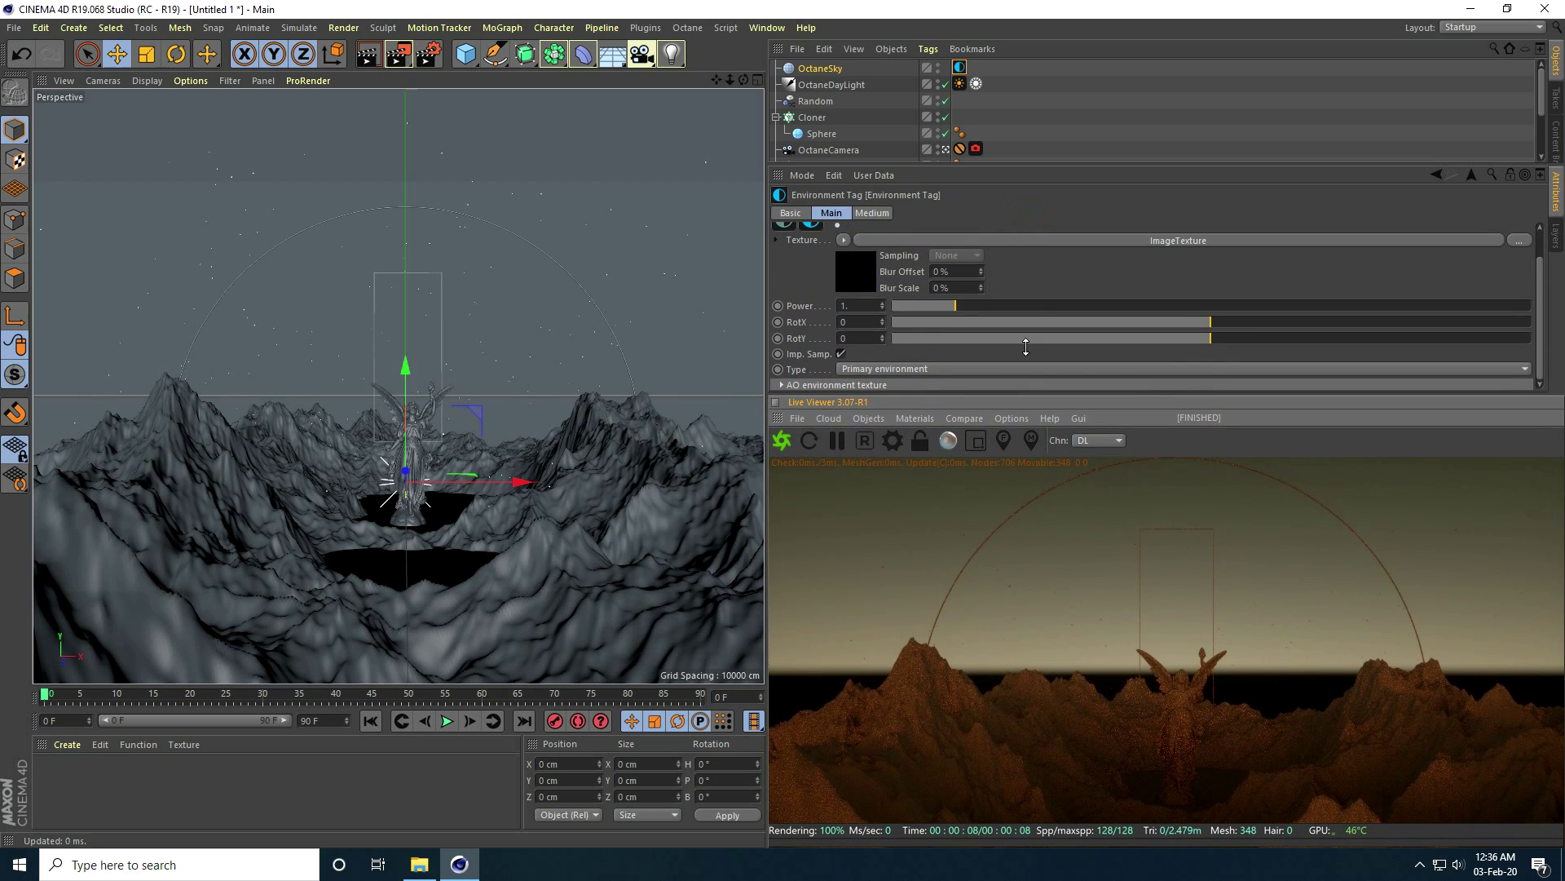
pyautogui.scroll(2, 1067, 262)
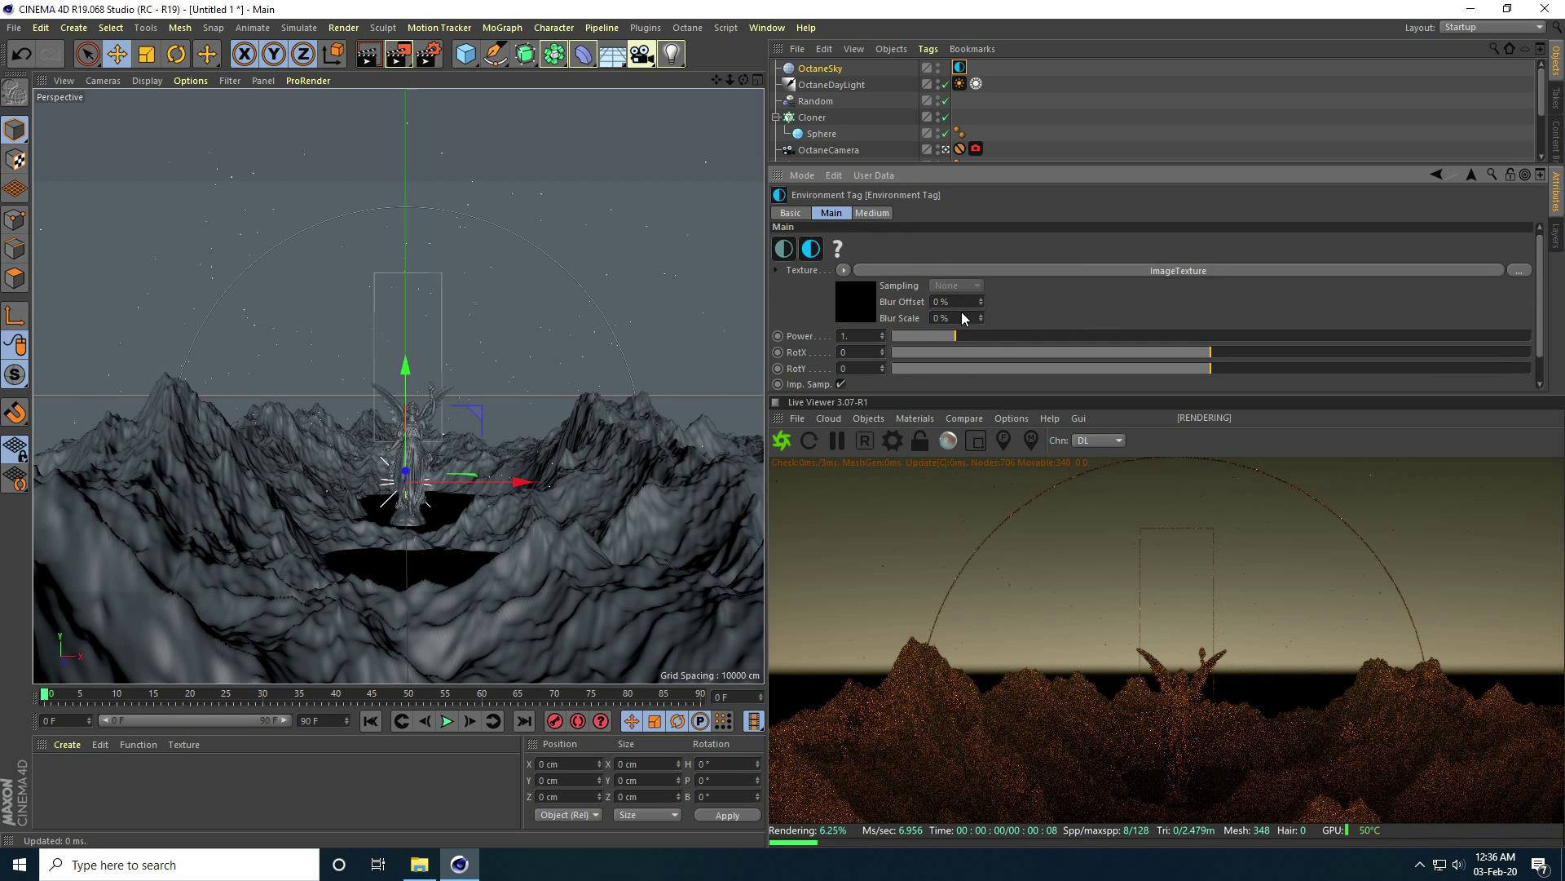
# Preview the sky_clouds_dusk_155867_3840x2400 image from the landscappe folder in File Explorer, then return to Cinema 4D.
pyautogui.click(420, 864)
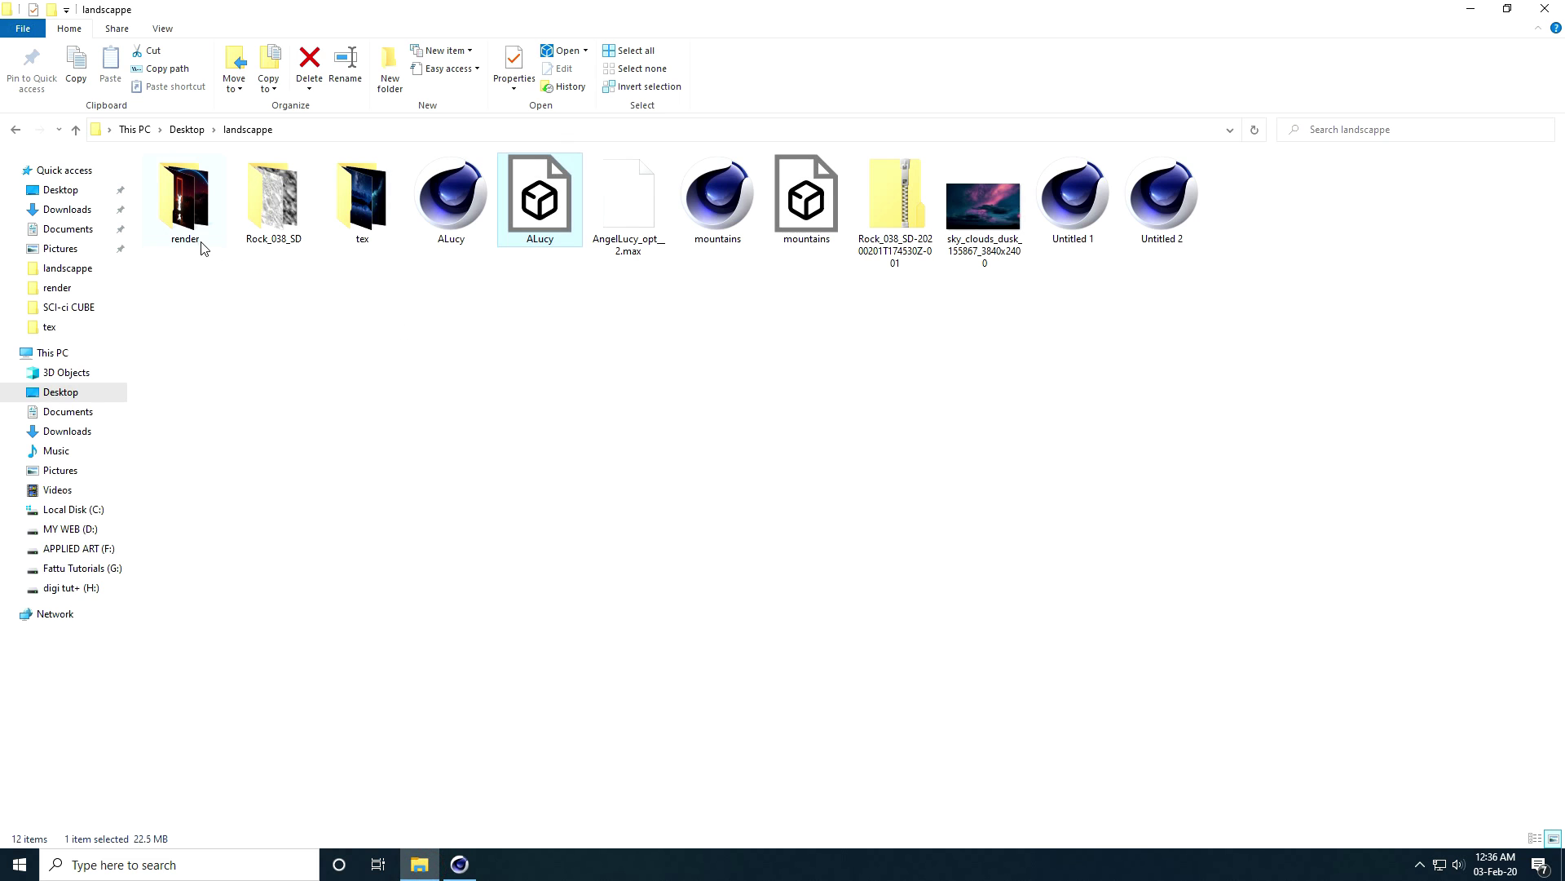
pyautogui.doubleClick(959, 238)
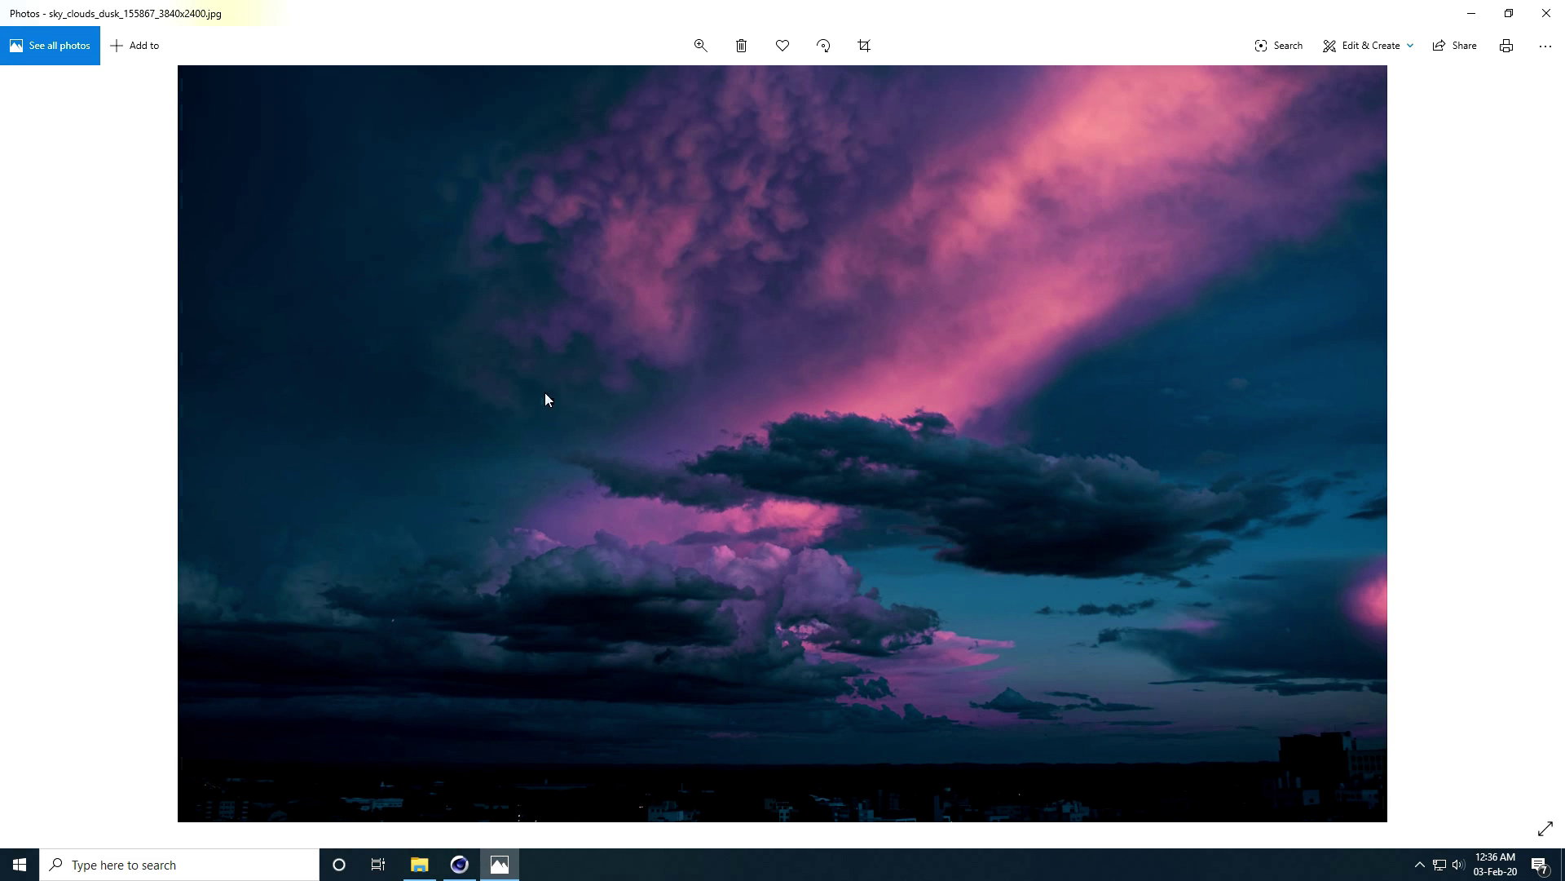
pyautogui.click(1545, 13)
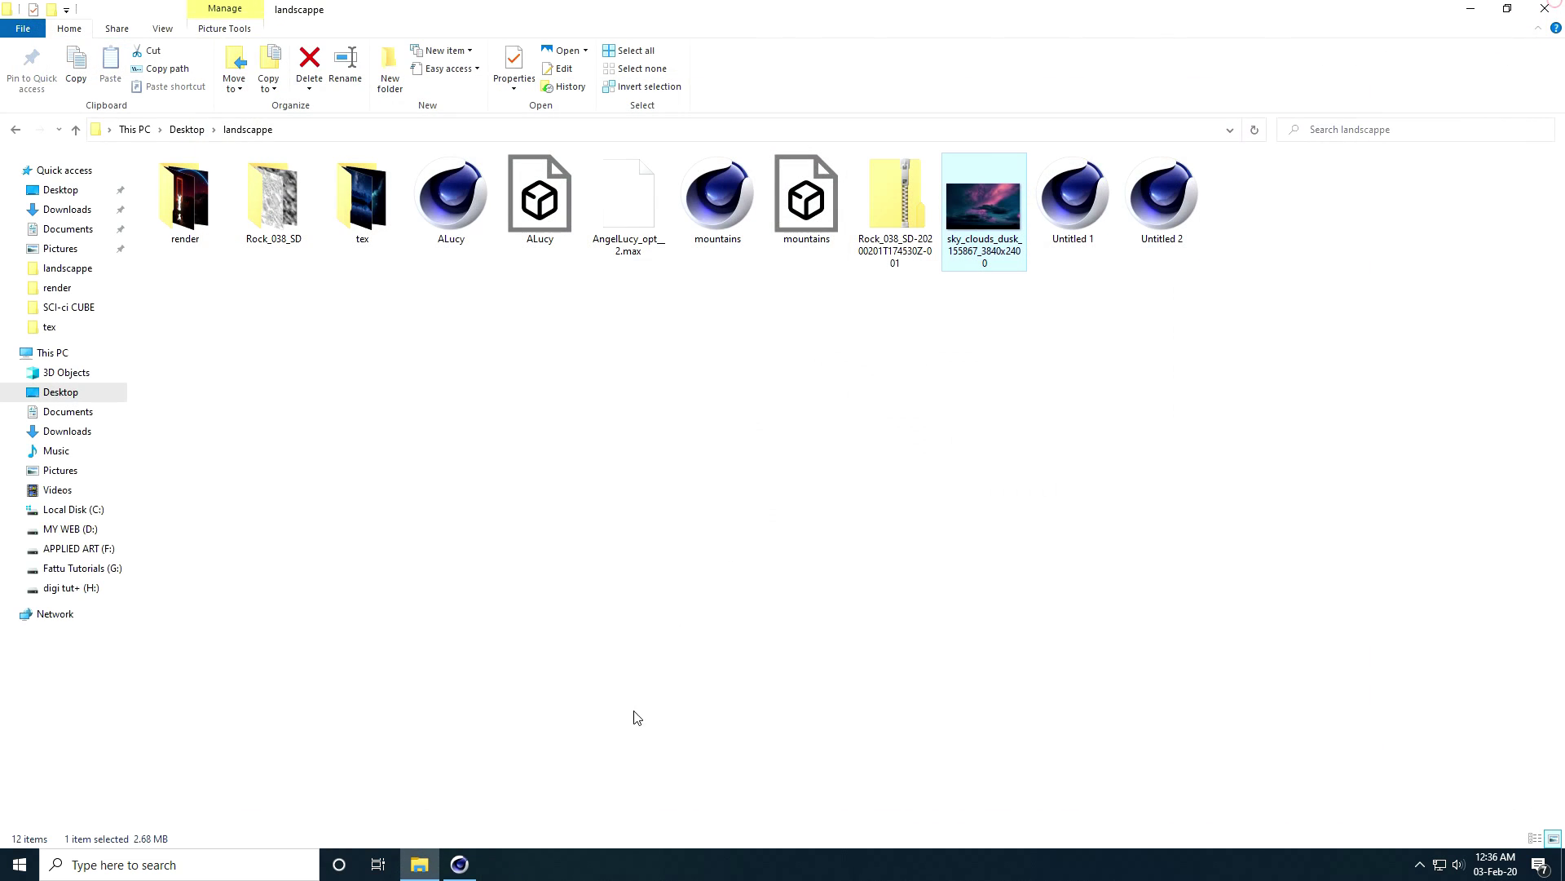
pyautogui.click(461, 866)
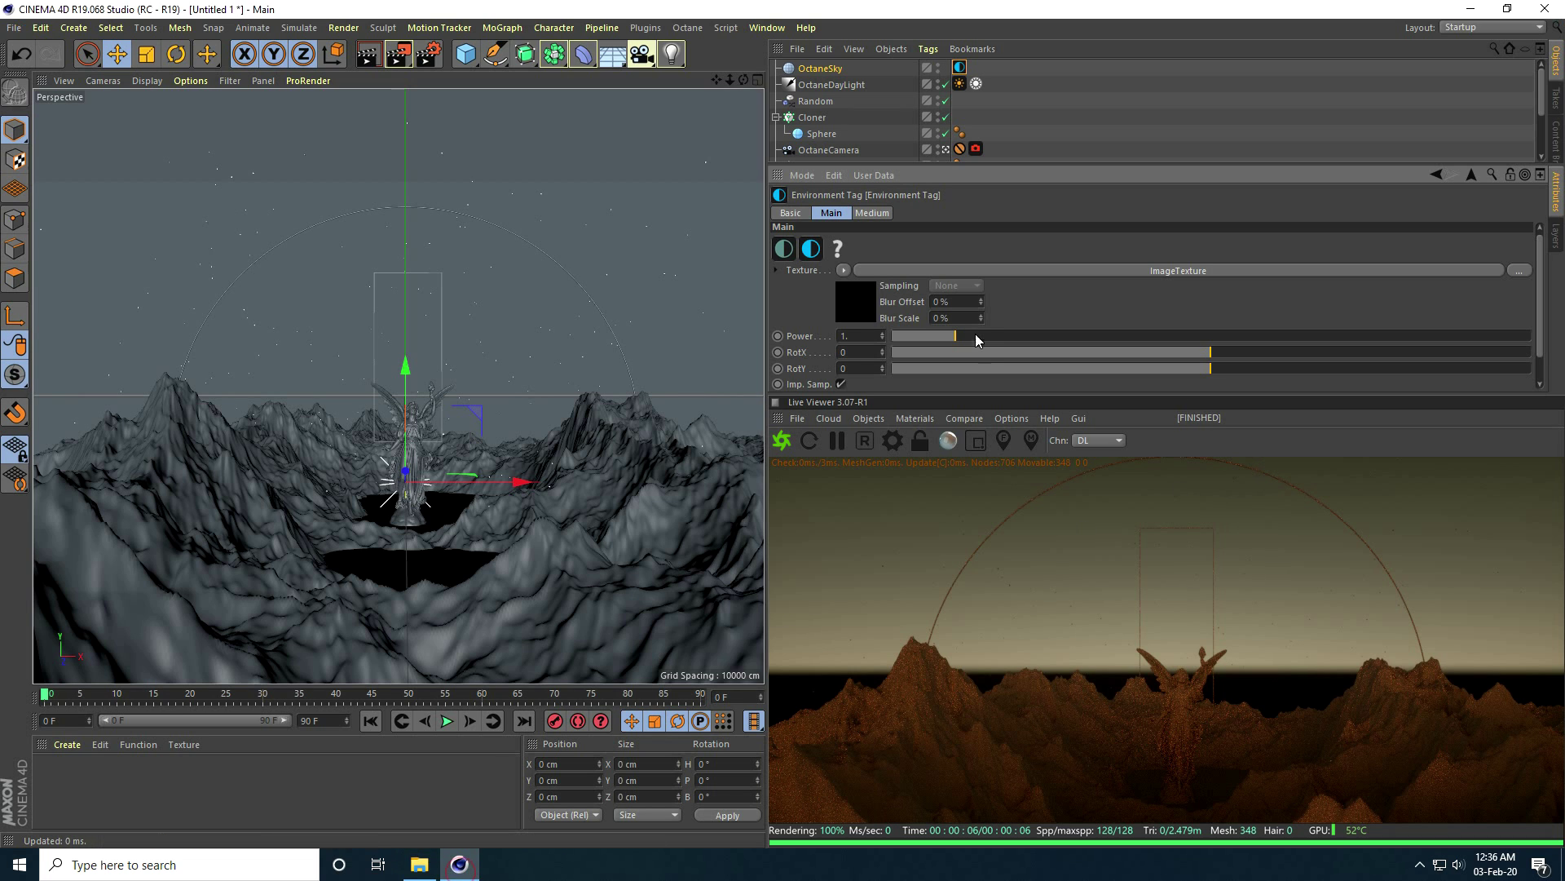
# Load sky_clouds_dusk_155867_3840x2400 from the Desktop's landscappe folder as the HDRI environment texture and restart the live render.
pyautogui.click(1519, 271)
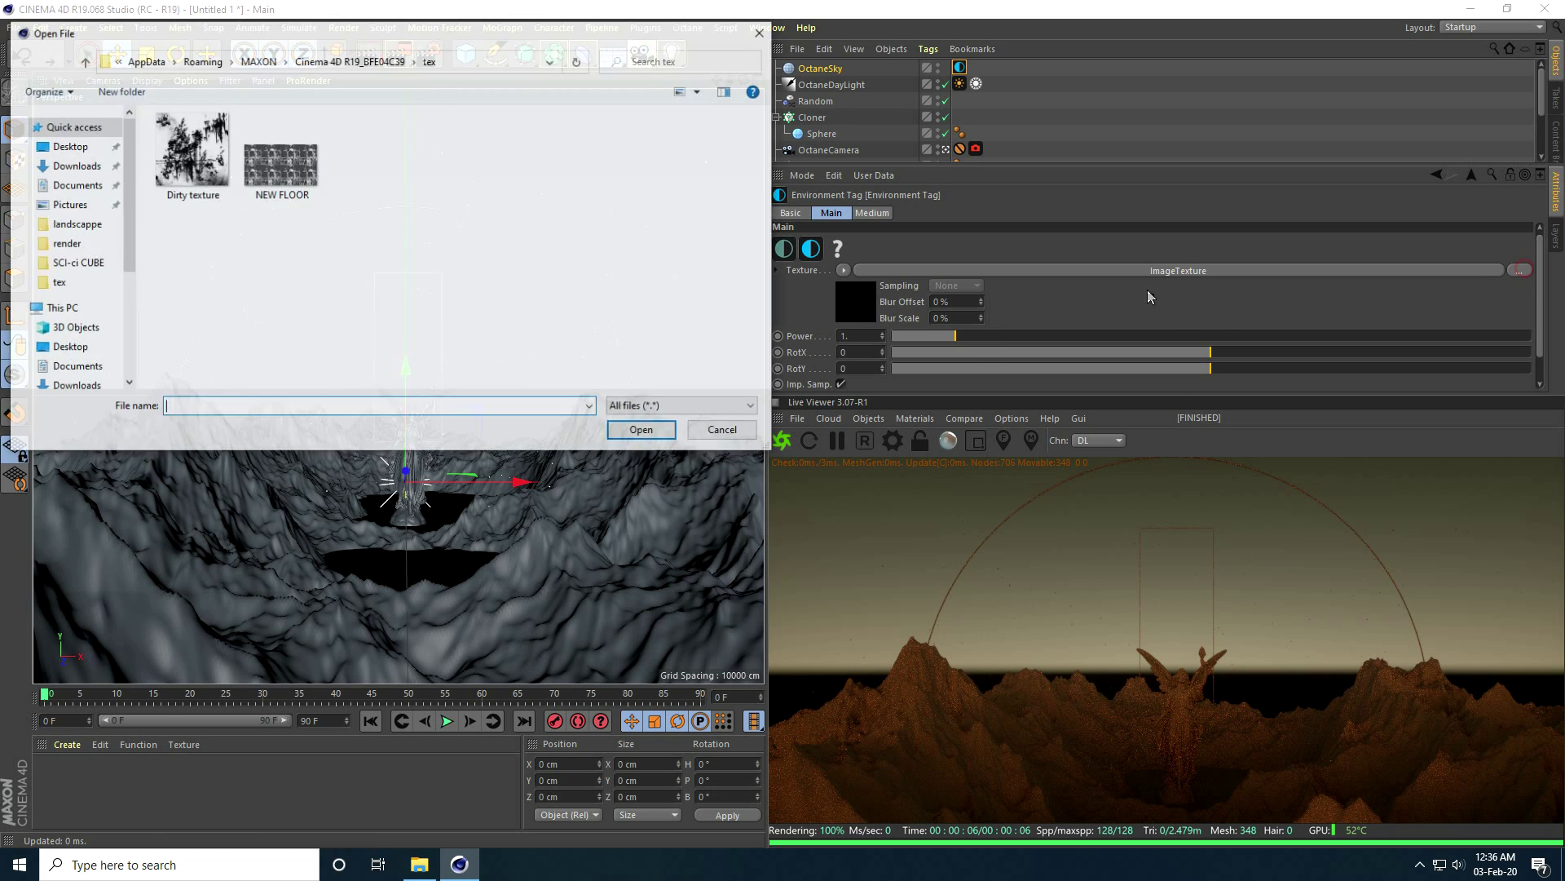
pyautogui.click(73, 146)
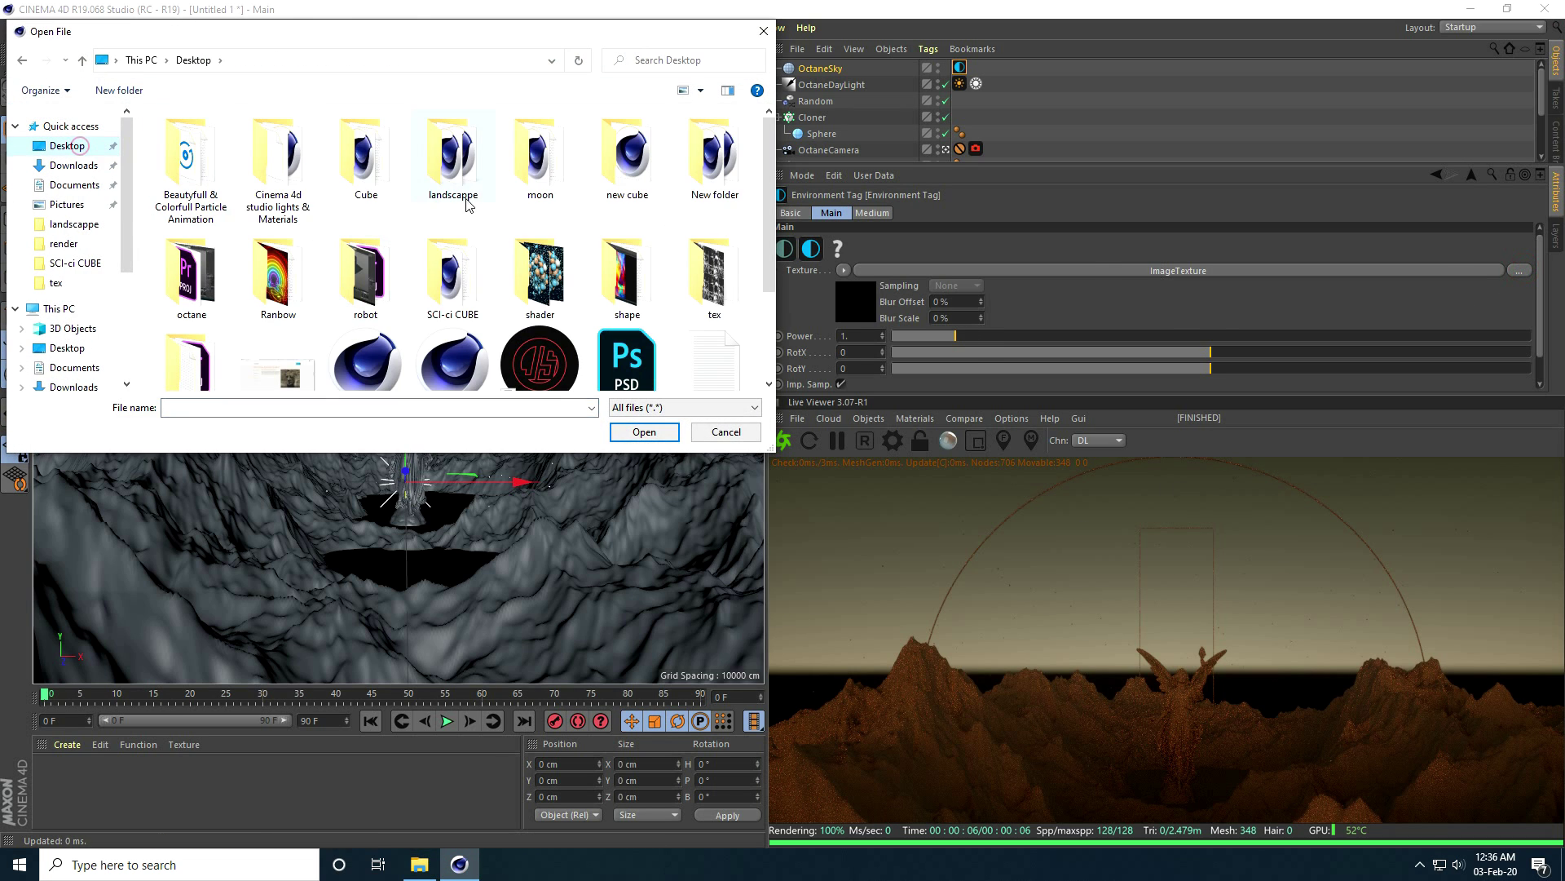
pyautogui.doubleClick(454, 157)
pyautogui.click(403, 264)
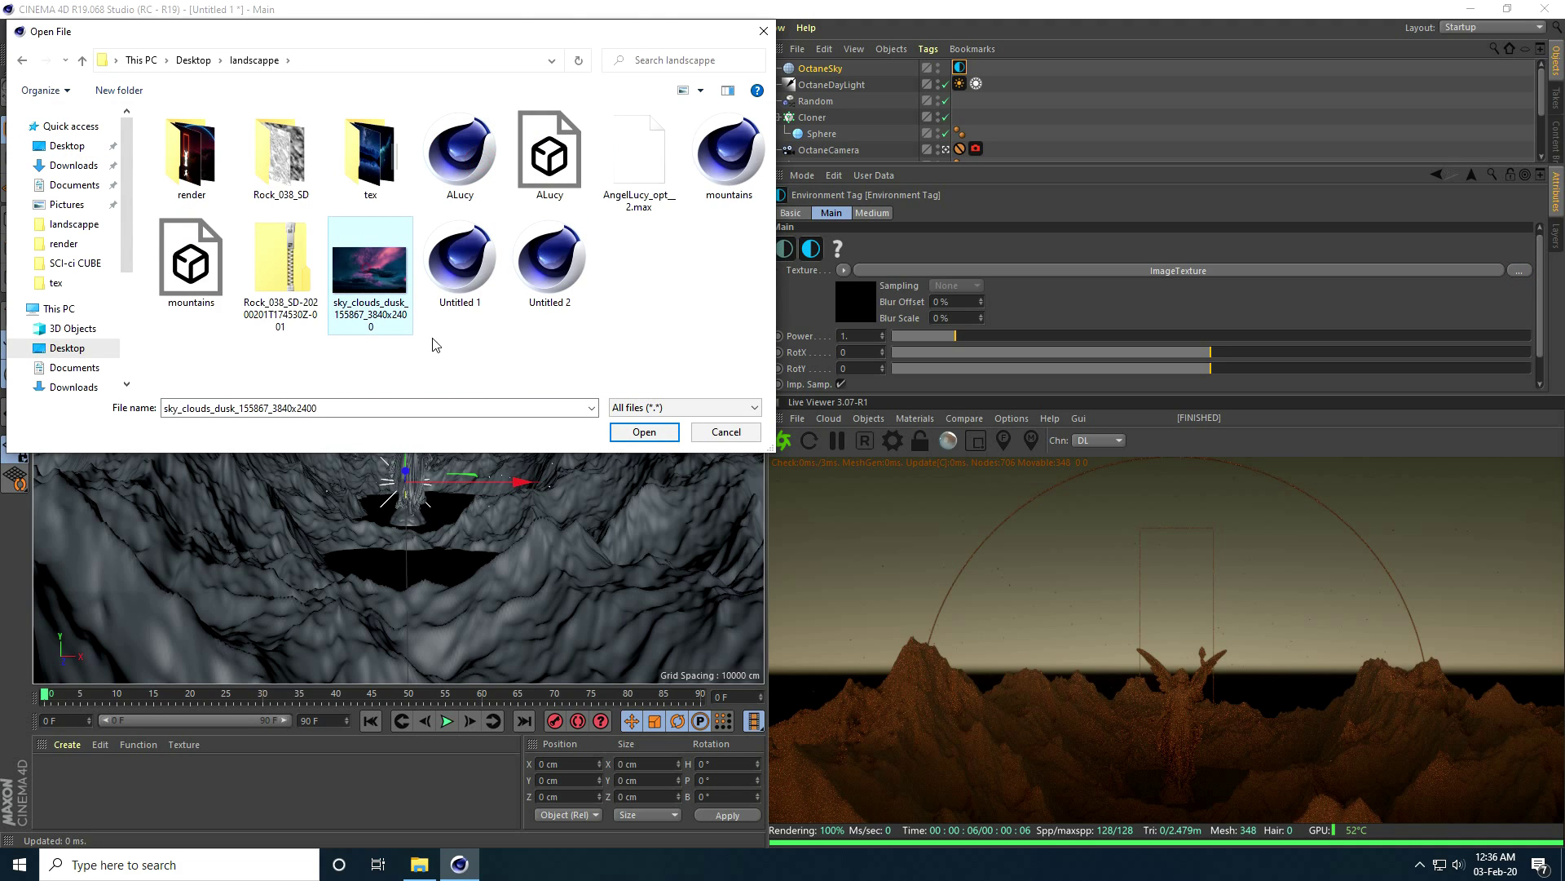
pyautogui.click(643, 433)
pyautogui.click(898, 492)
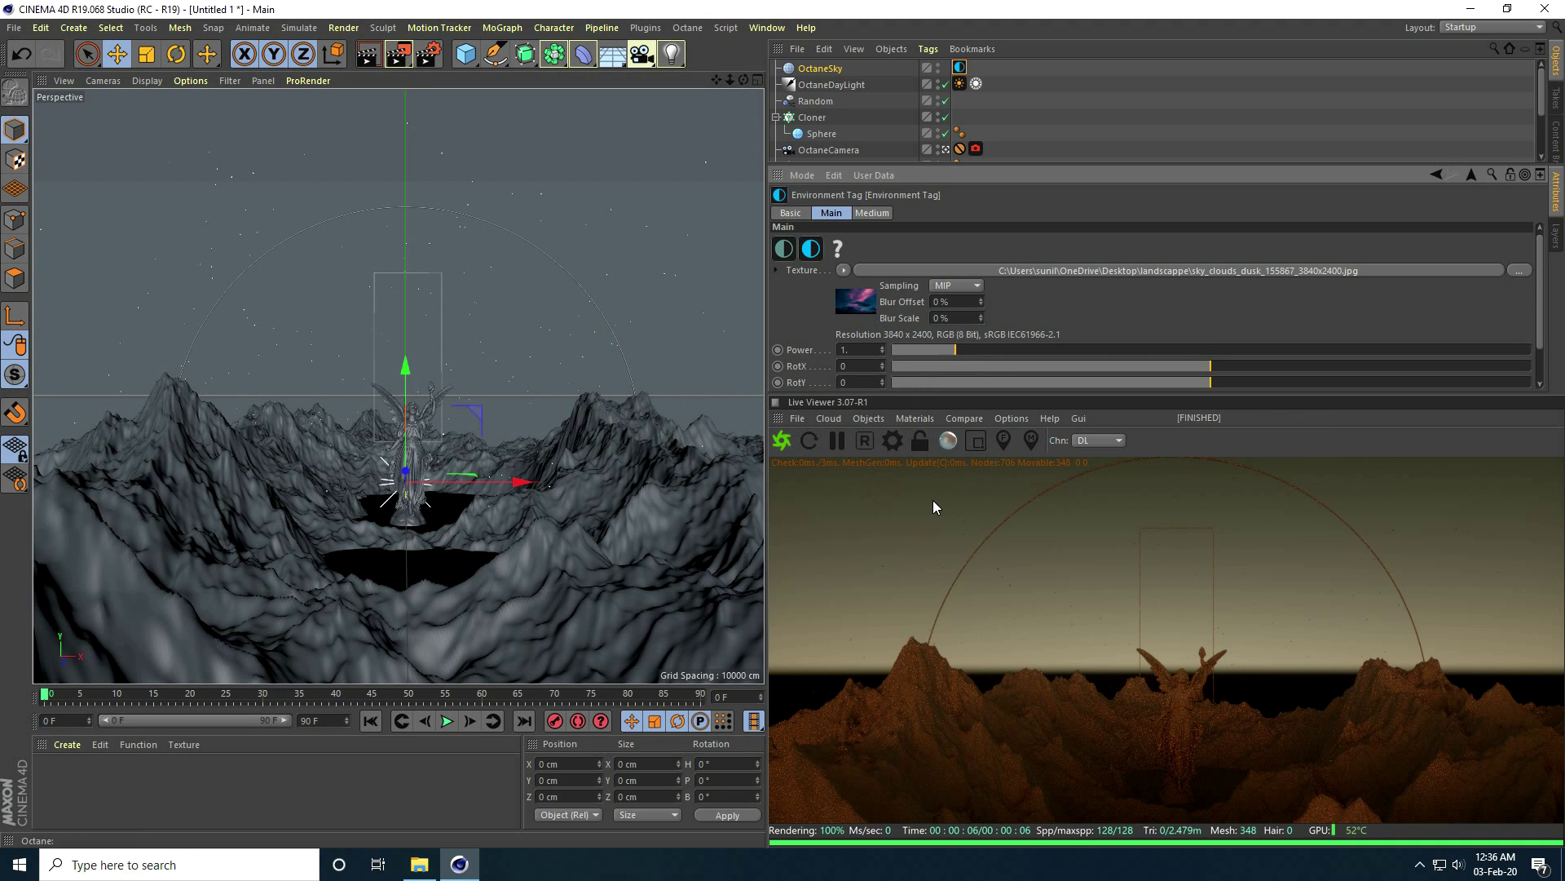
pyautogui.click(782, 440)
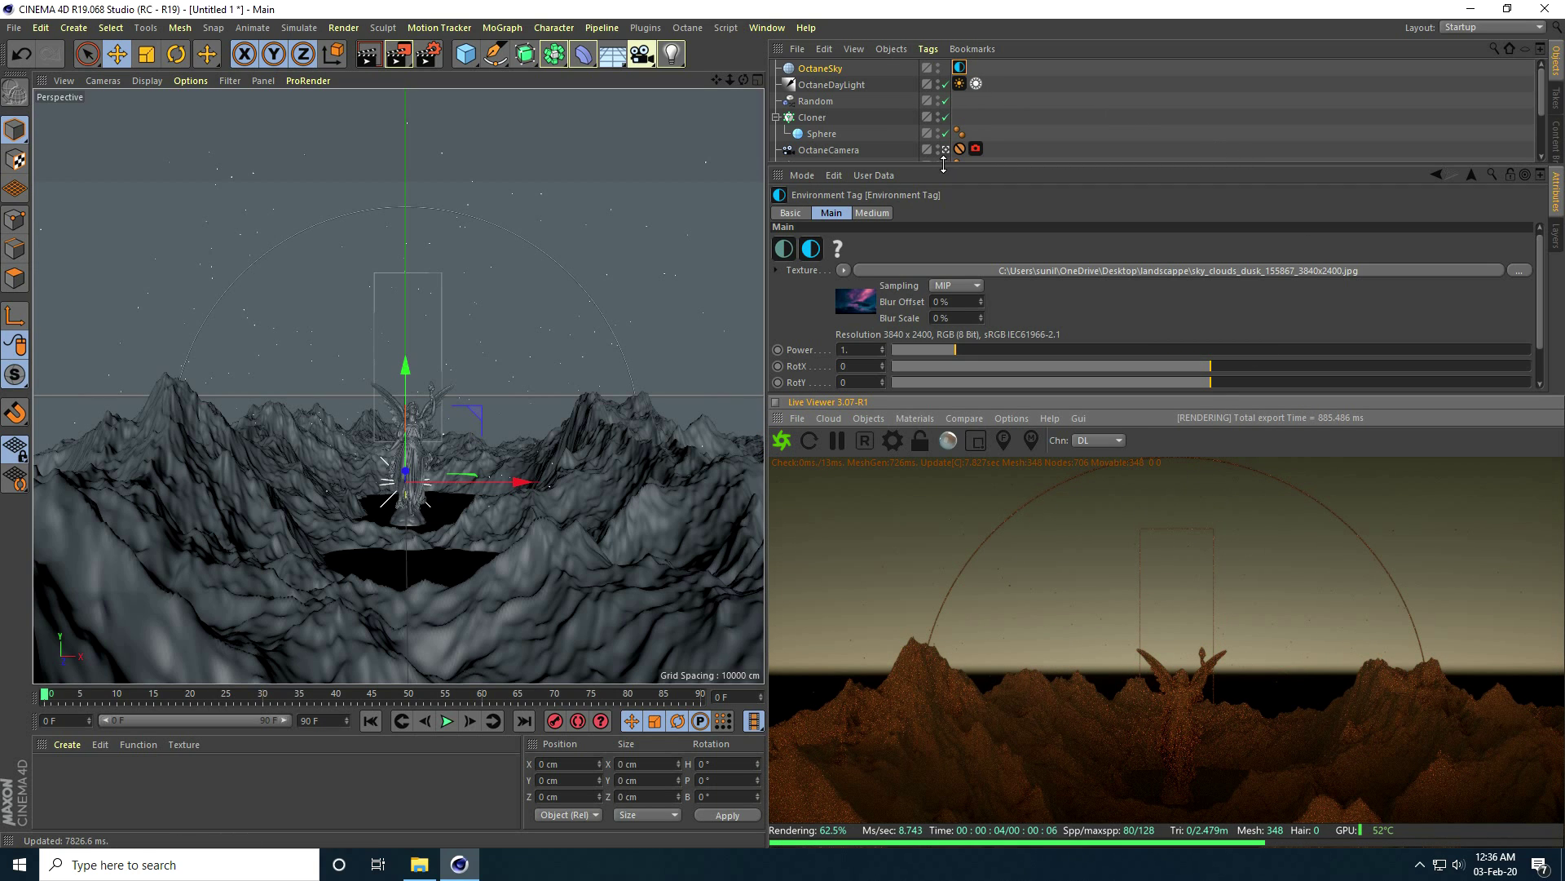
# Enable Mix sky texture and Imp. Samp. on the OctaneDayLight's daylight tag.
pyautogui.moveTo(949, 167); pyautogui.dragTo(949, 193)
pyautogui.click(843, 87)
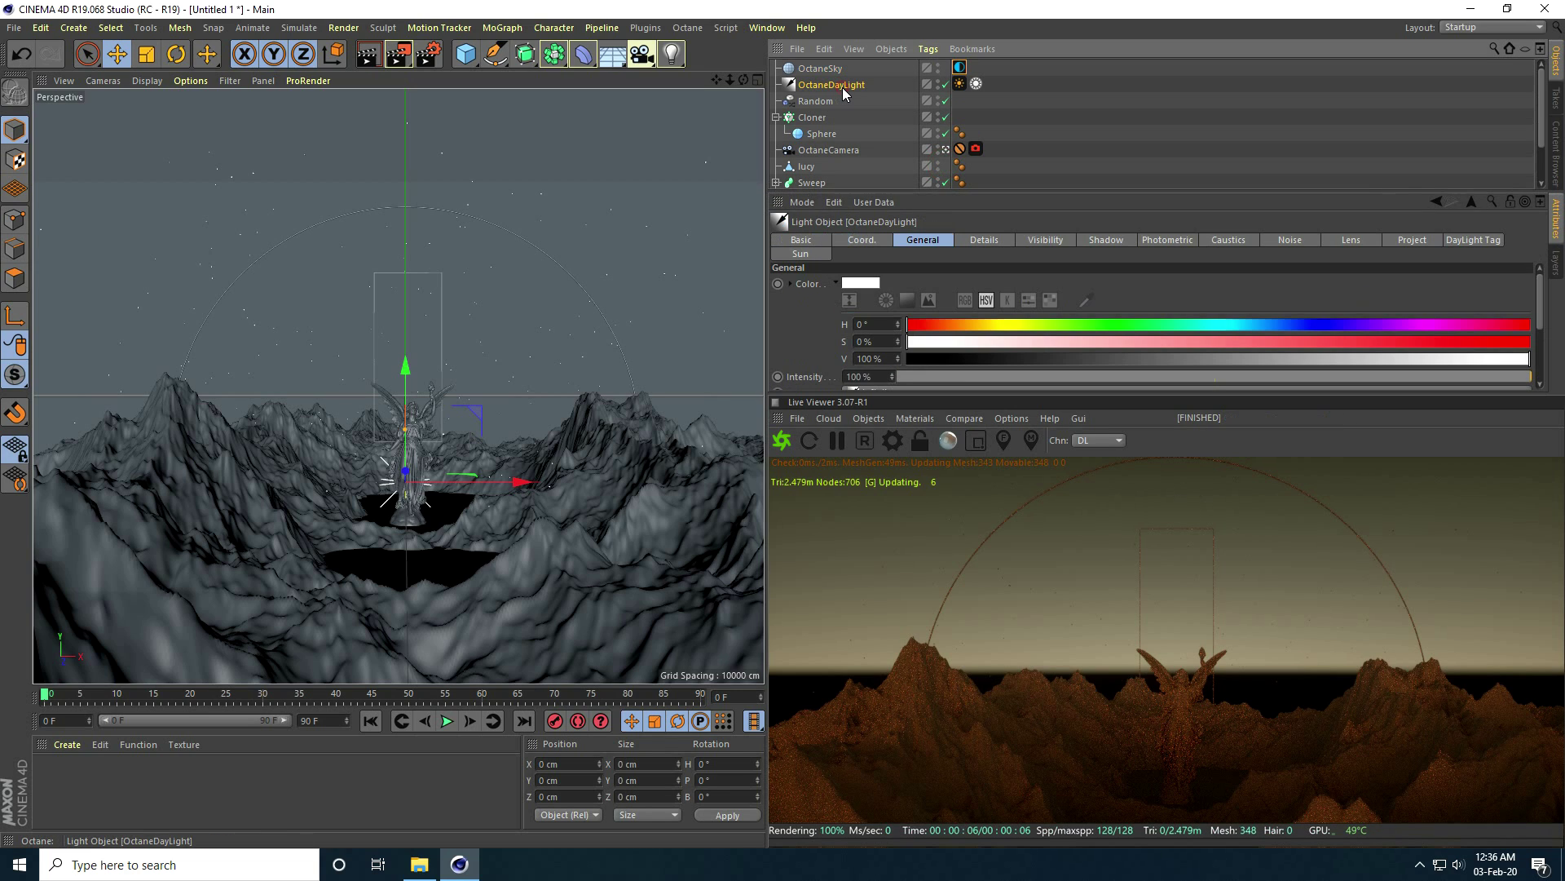
pyautogui.click(961, 87)
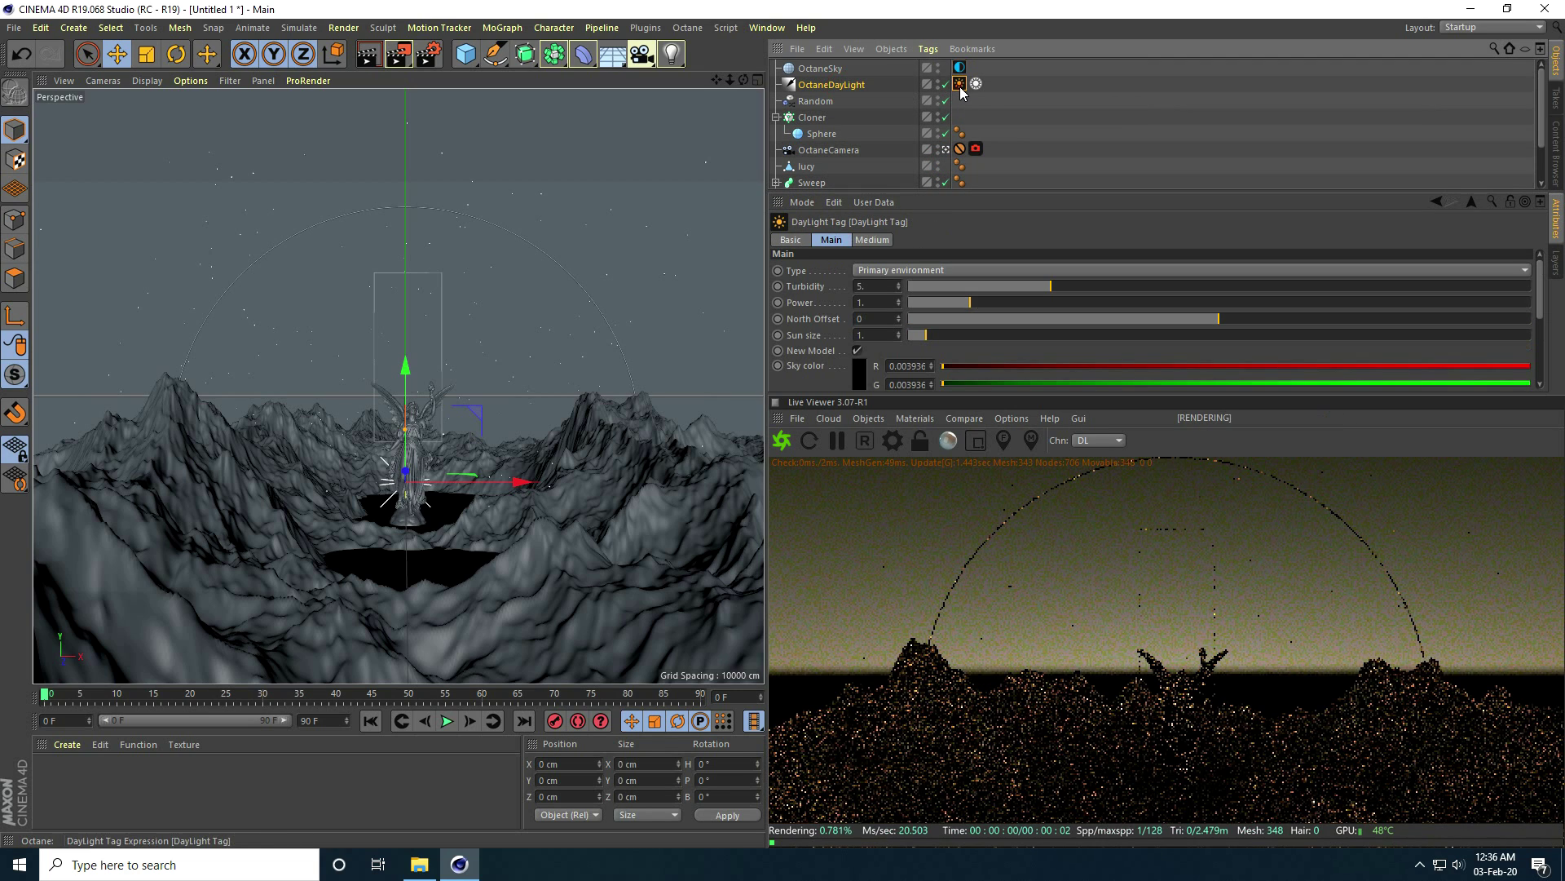
pyautogui.moveTo(1016, 193); pyautogui.dragTo(1016, 112)
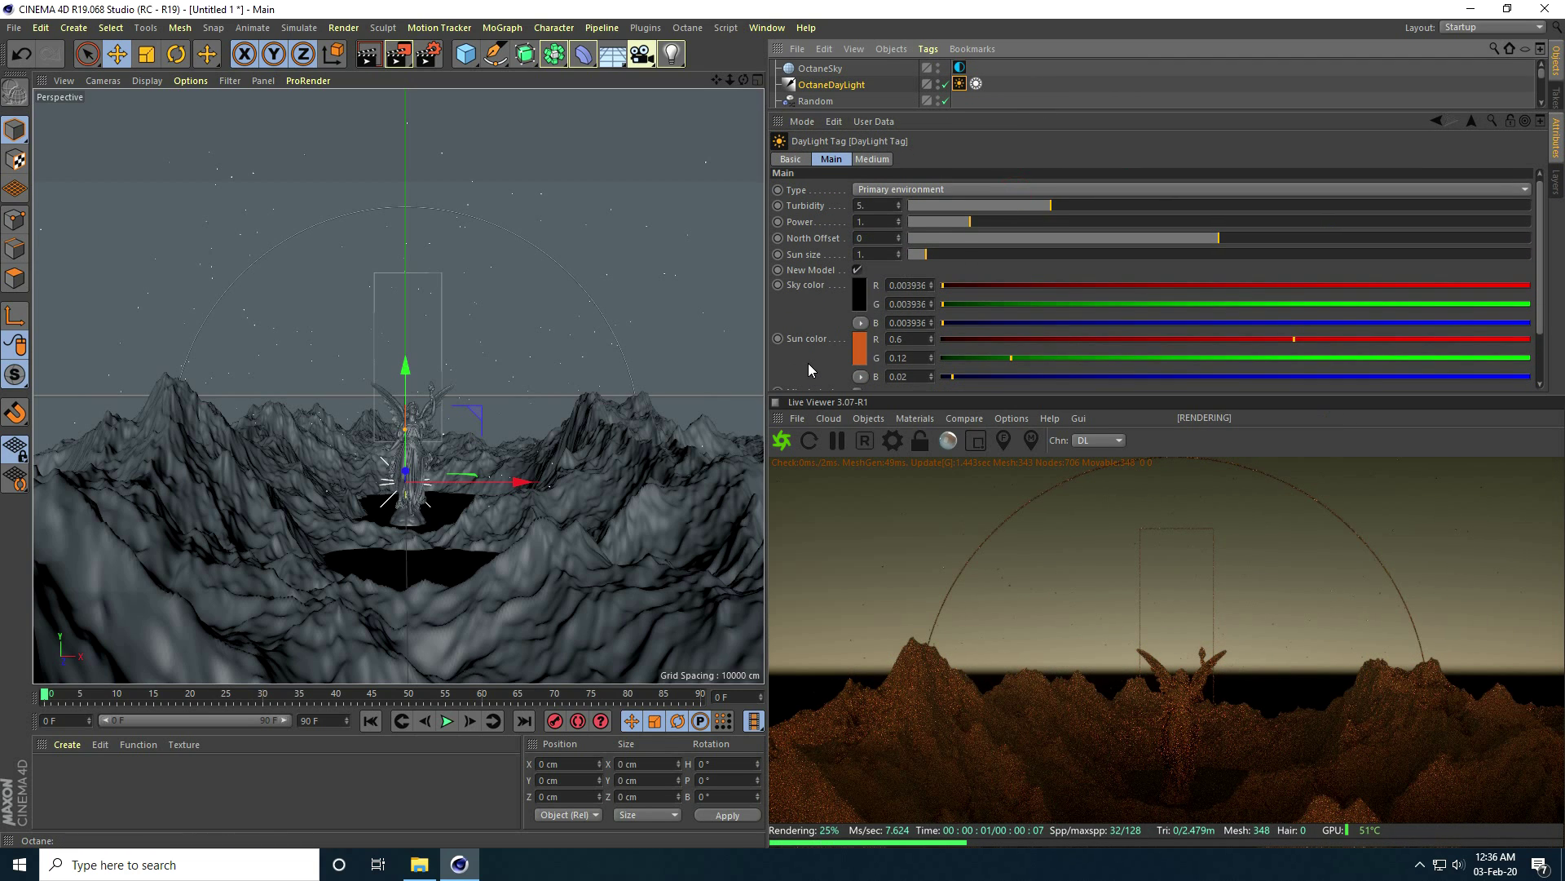
pyautogui.scroll(-3, 809, 363)
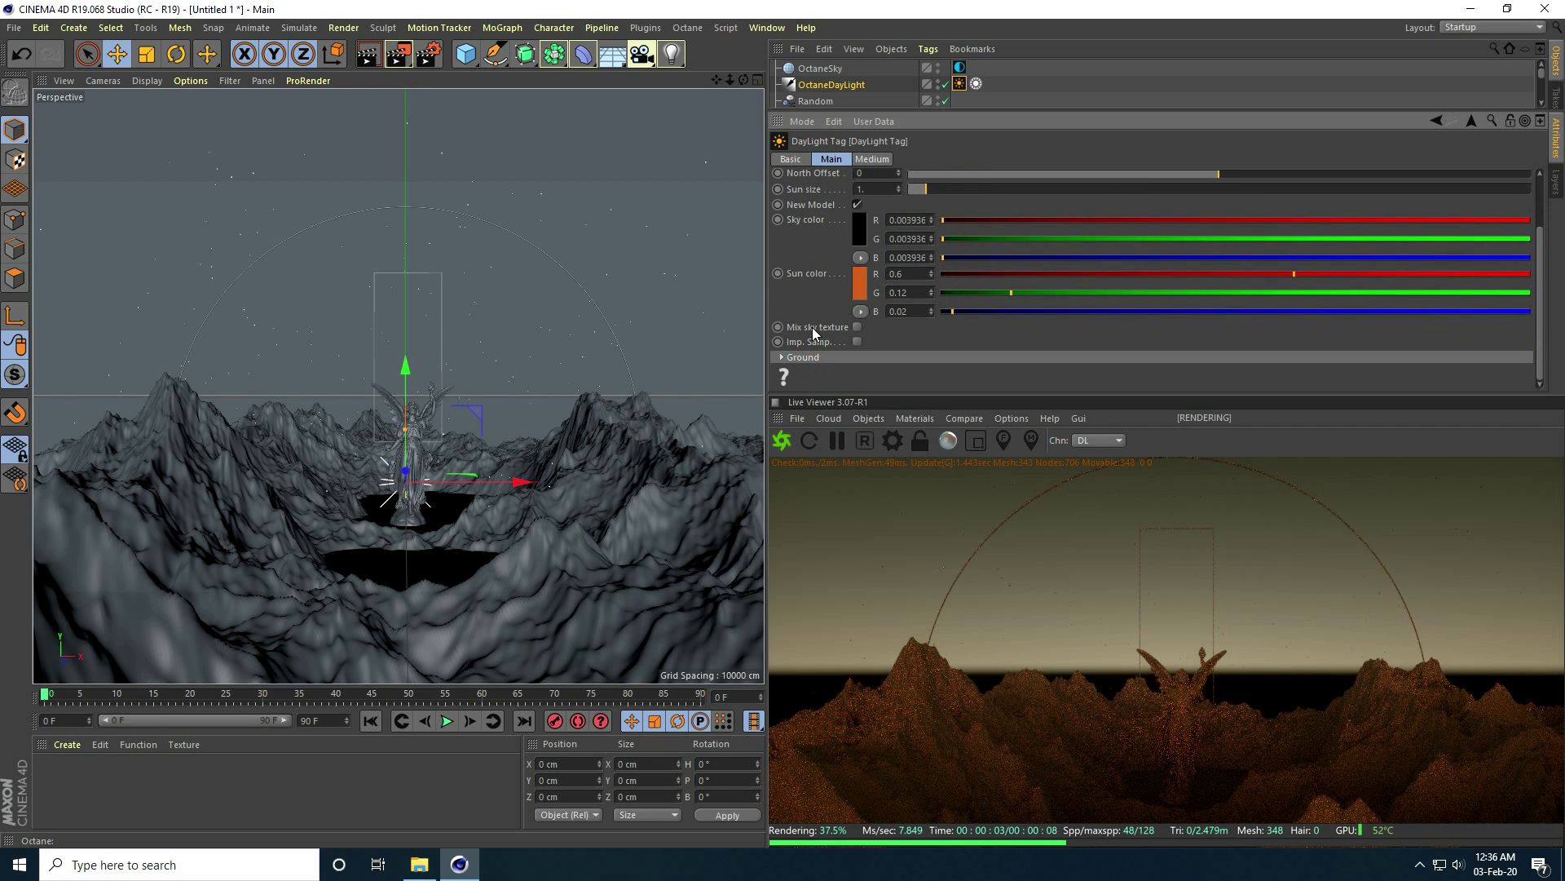
pyautogui.click(857, 327)
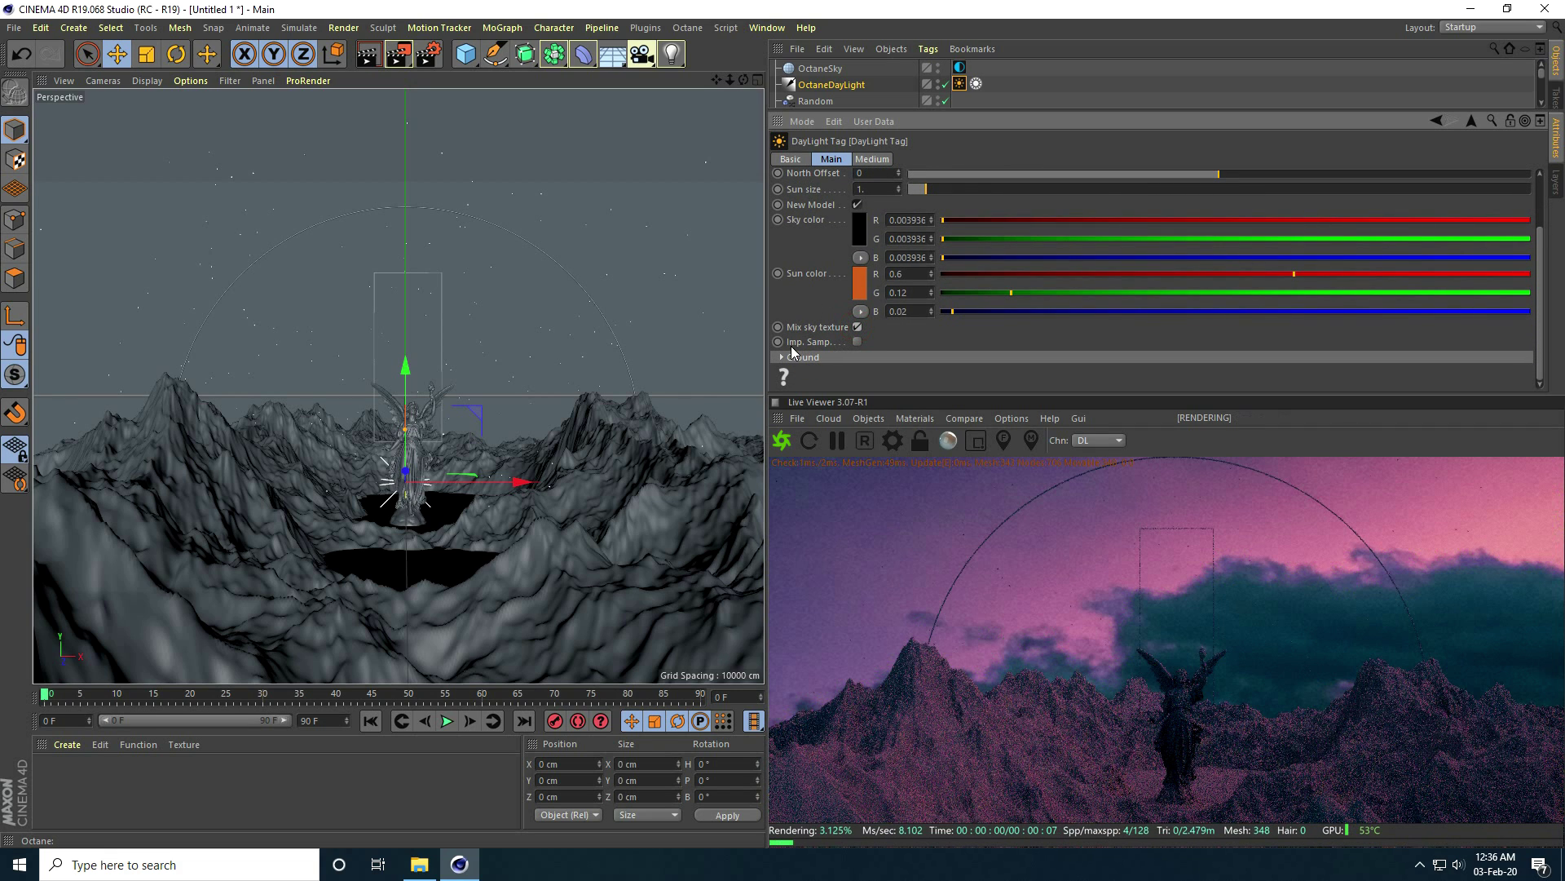
pyautogui.click(856, 342)
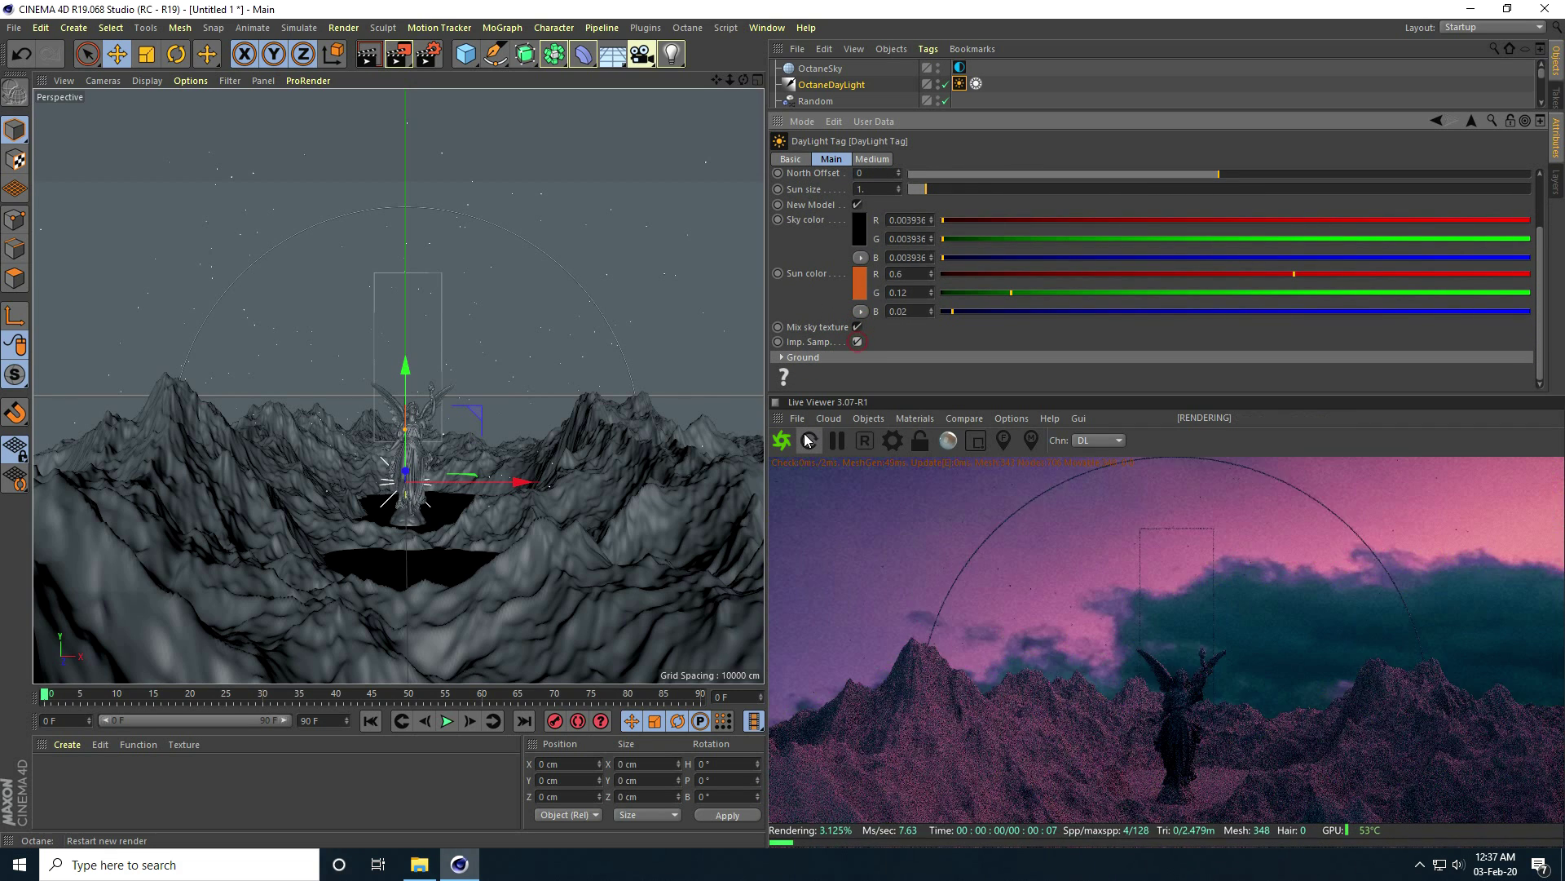
pyautogui.moveTo(1137, 395)
pyautogui.mouseDown()
pyautogui.moveTo(1148, 383)
pyautogui.moveTo(1148, 398)
pyautogui.mouseUp()
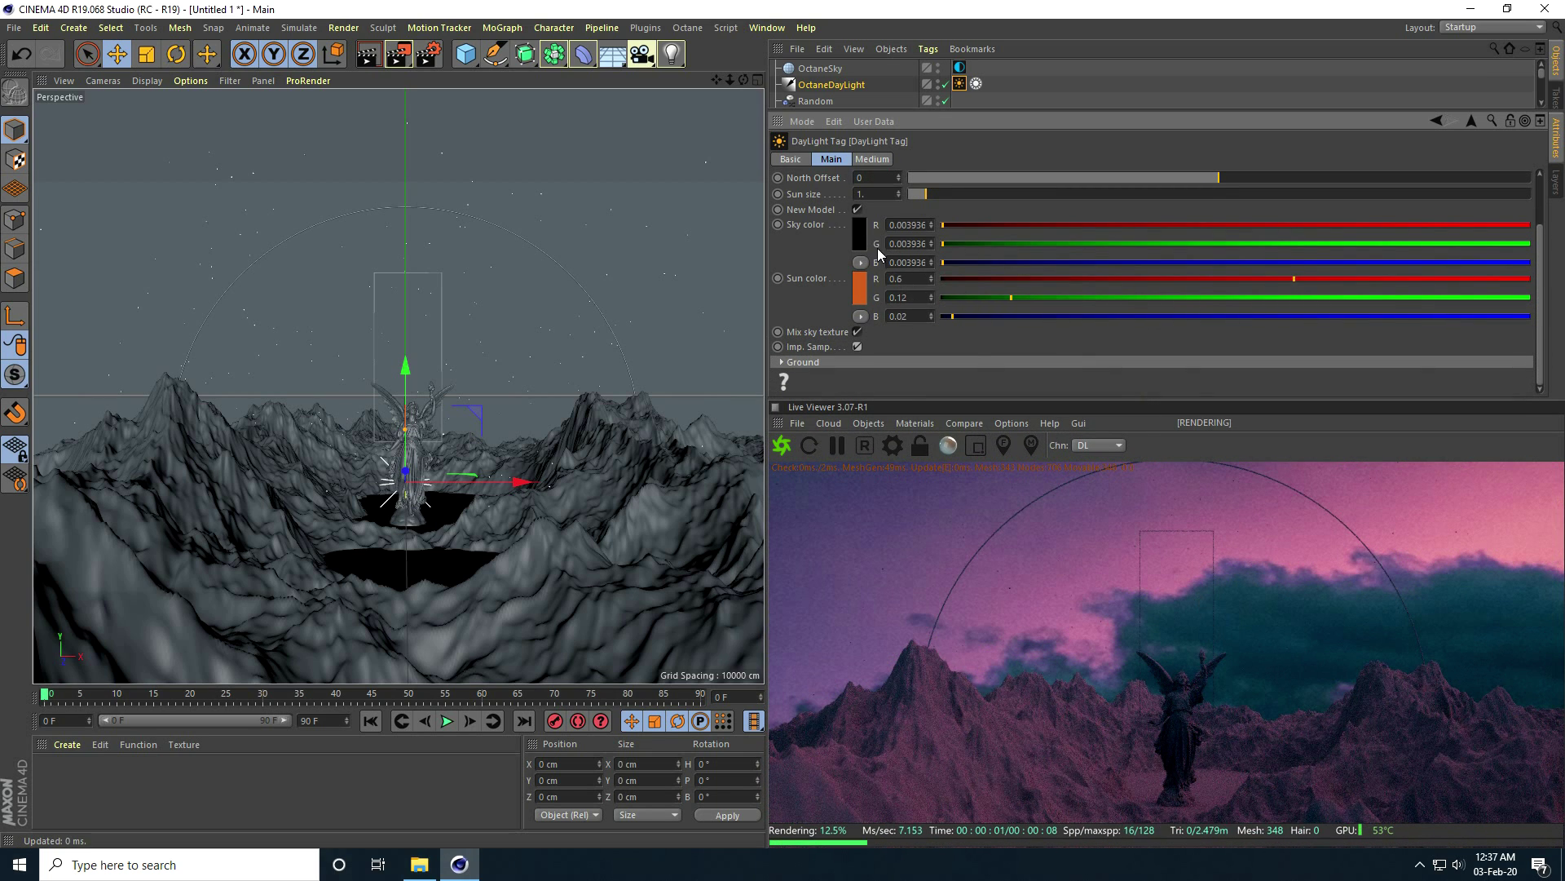
# Try rotating the OctaneSky environment texture to a RotX of about -0.06 and a RotY of about -0.01.
pyautogui.moveTo(982, 113); pyautogui.dragTo(981, 139)
pyautogui.click(959, 69)
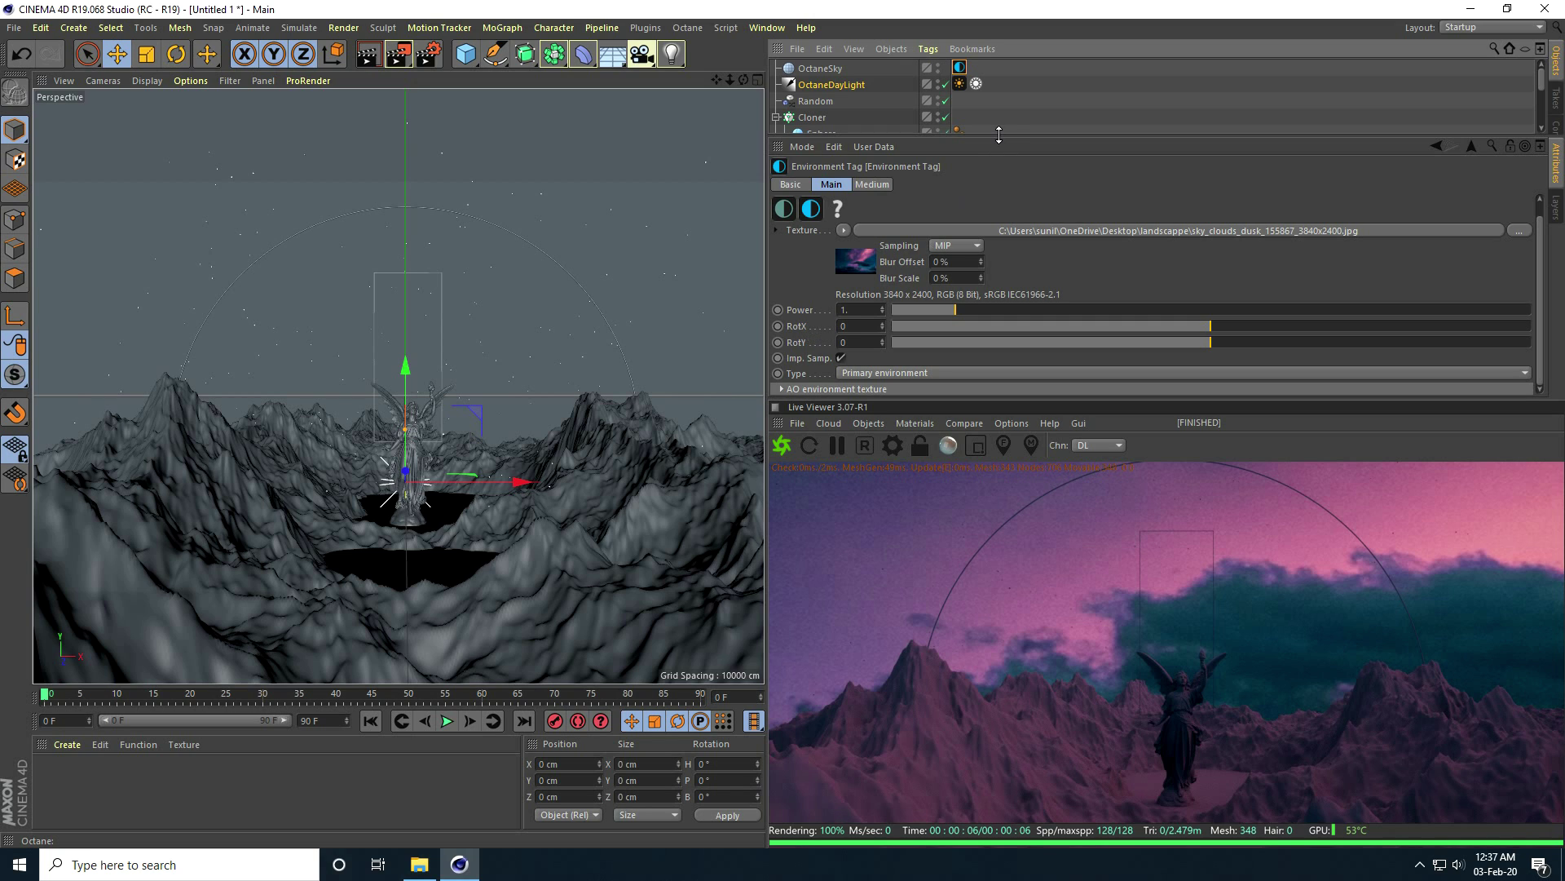
pyautogui.moveTo(998, 140); pyautogui.dragTo(998, 115)
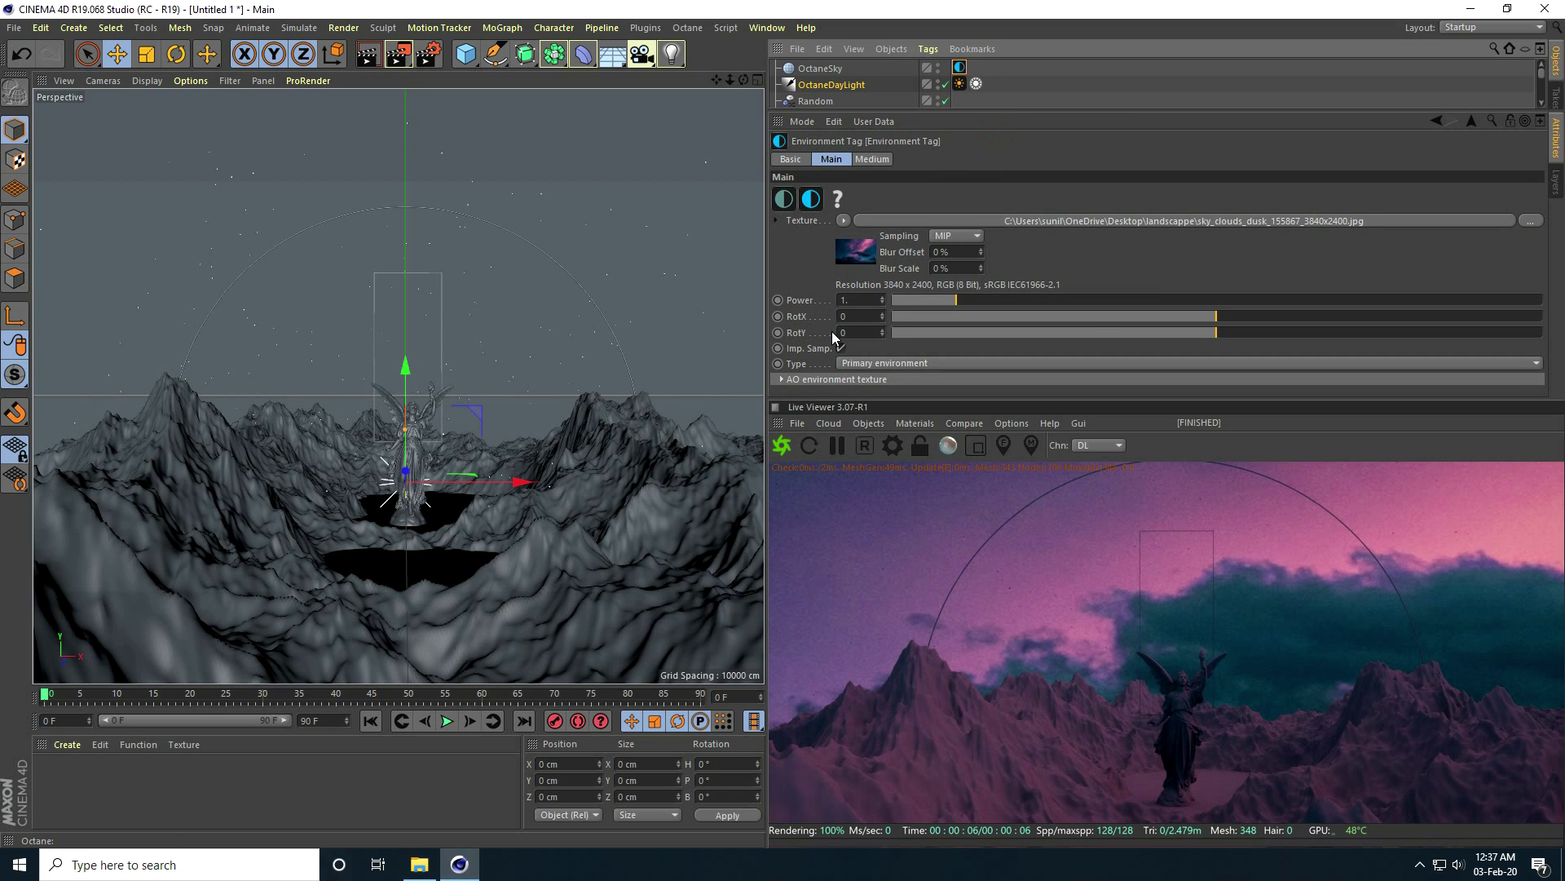
pyautogui.moveTo(1205, 318)
pyautogui.mouseDown()
pyautogui.moveTo(1404, 323)
pyautogui.moveTo(1199, 332)
pyautogui.mouseUp()
pyautogui.moveTo(1114, 398); pyautogui.dragTo(1116, 290)
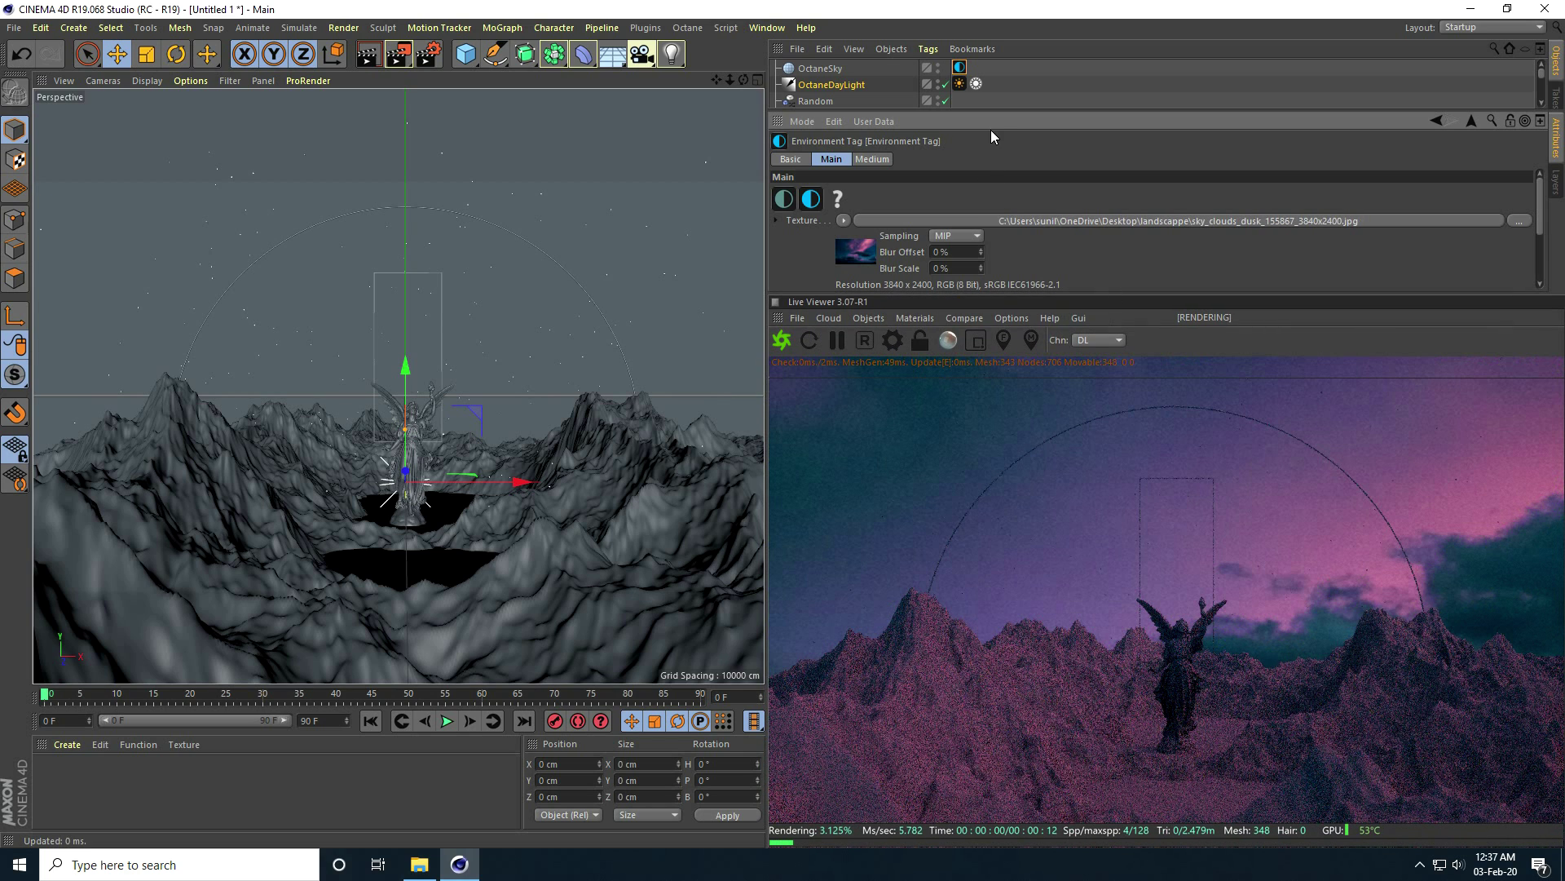
pyautogui.click(996, 112)
pyautogui.scroll(-3, 804, 257)
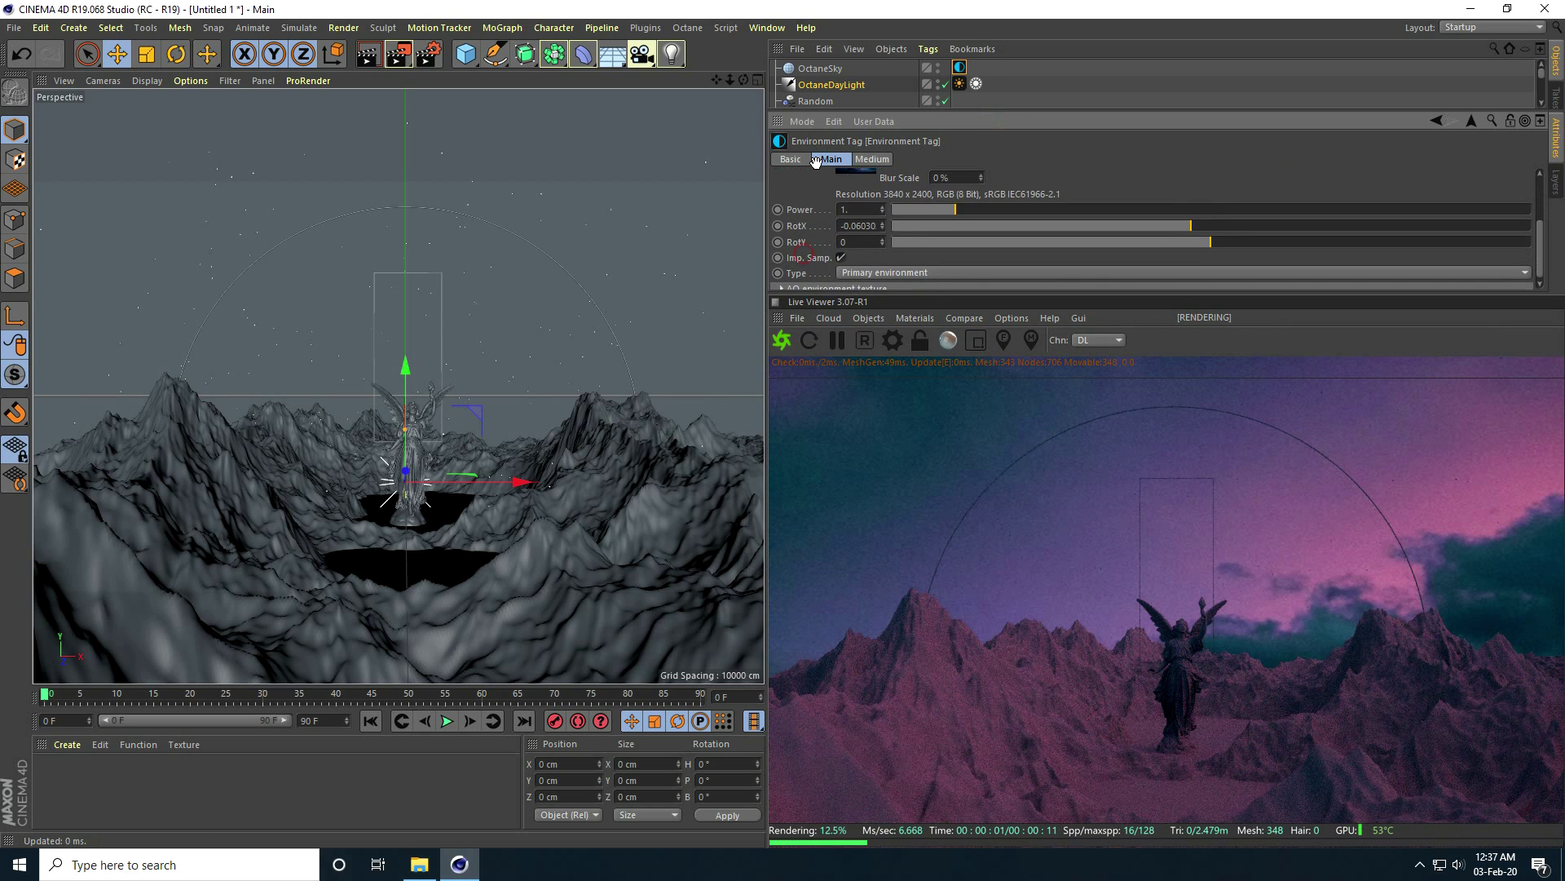
pyautogui.moveTo(1204, 248)
pyautogui.mouseDown()
pyautogui.moveTo(1116, 246)
pyautogui.moveTo(1236, 244)
pyautogui.moveTo(1207, 243)
pyautogui.mouseUp()
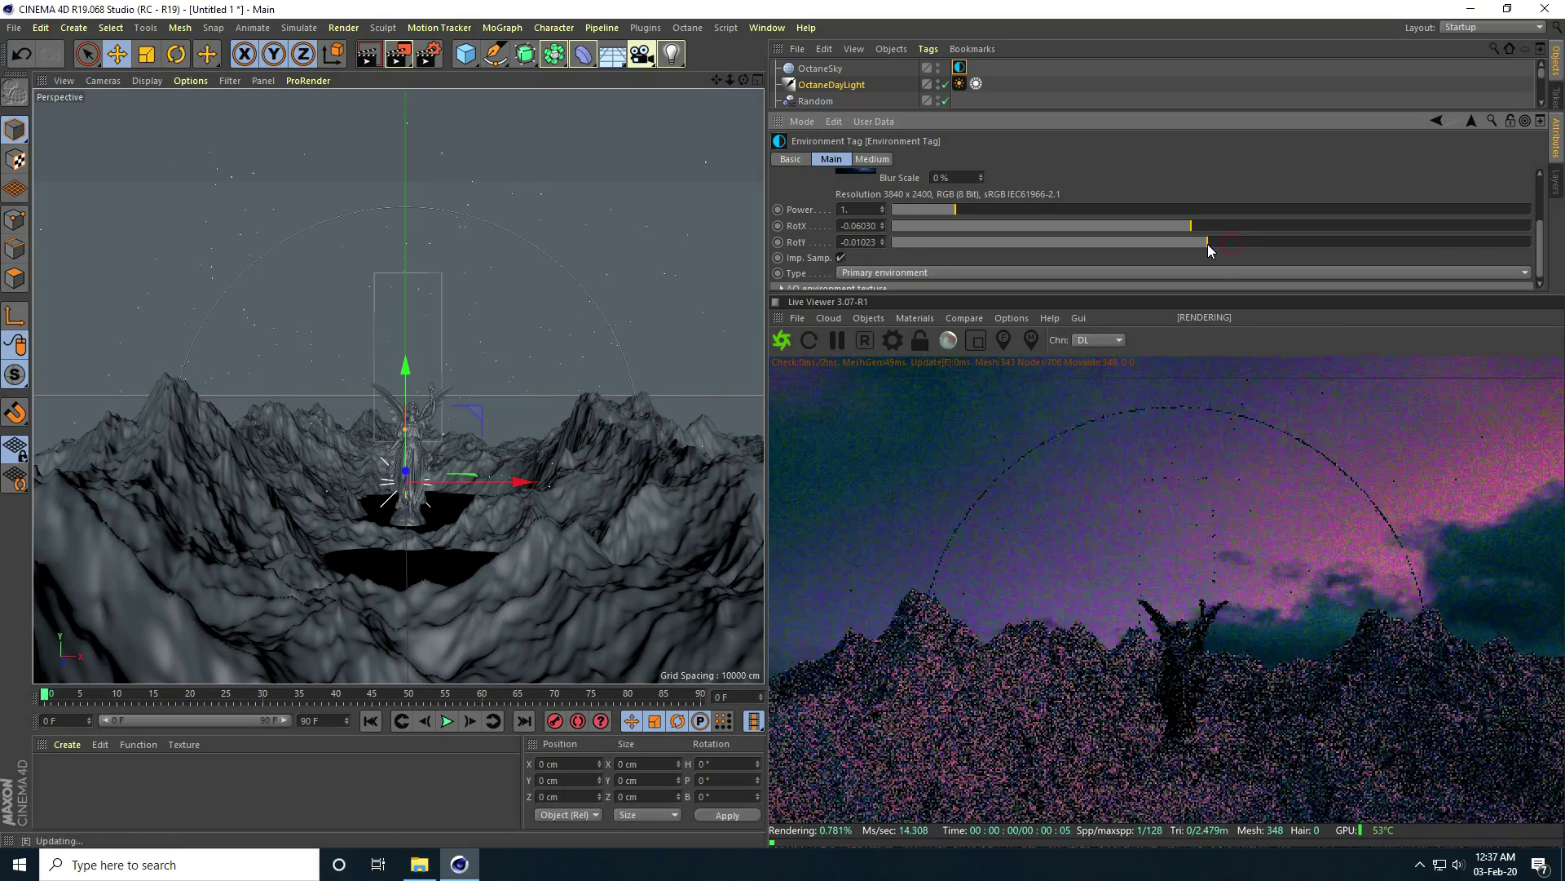
# Reset the environment texture's RotX and RotY to 0.
pyautogui.doubleClick(858, 226)
pyautogui.write('0')
pyautogui.press('Tab')
pyautogui.write('0')
pyautogui.press('Return')
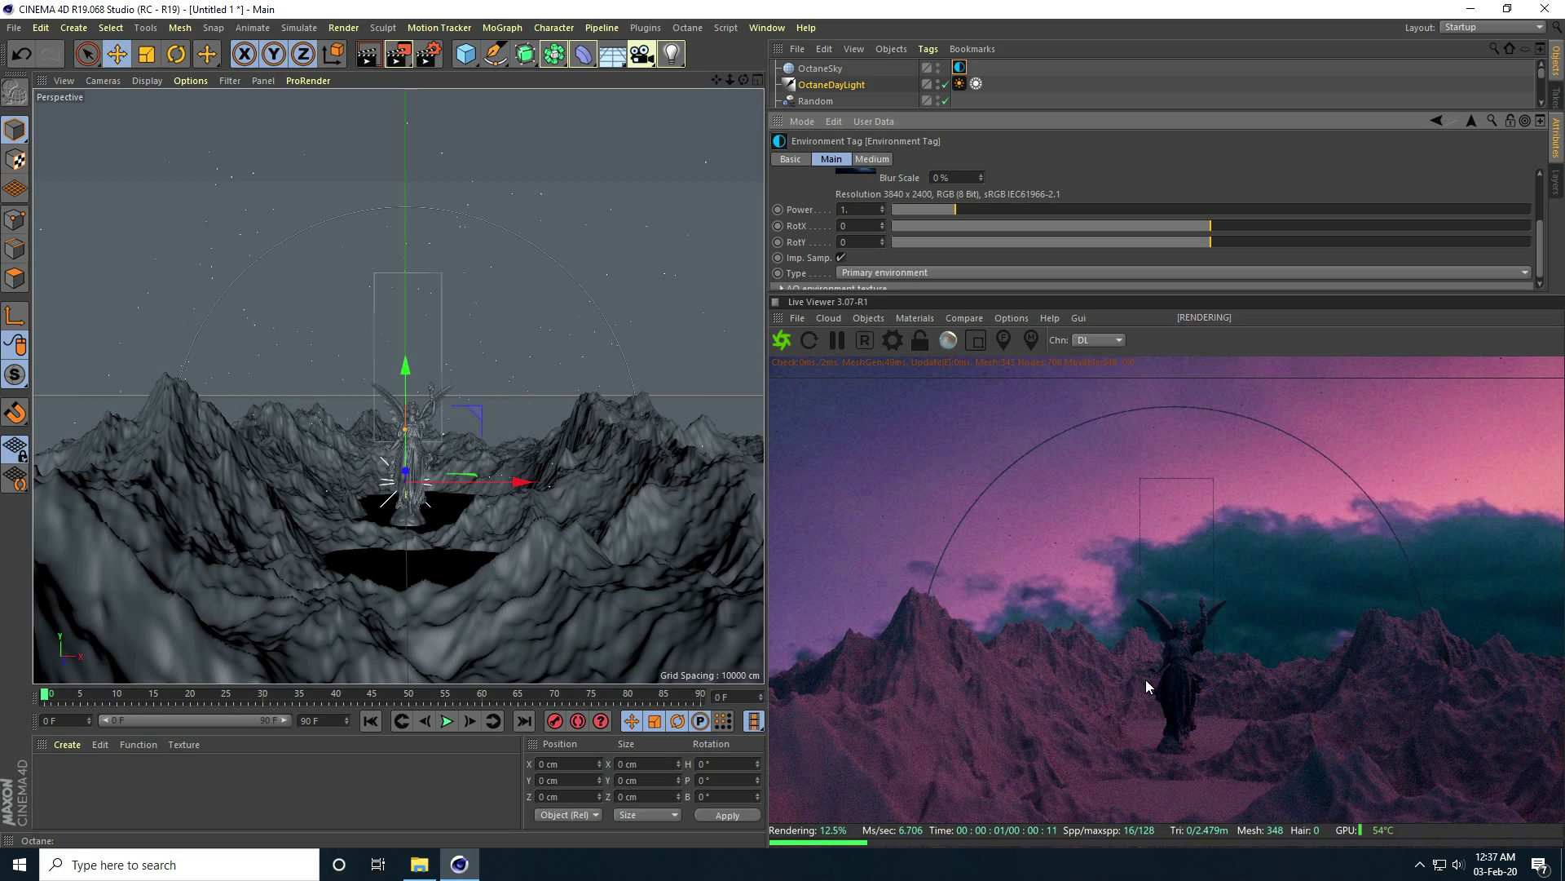
# Create a new Octane material and add a blackbody emission to it.
pyautogui.moveTo(1049, 300); pyautogui.dragTo(1049, 199)
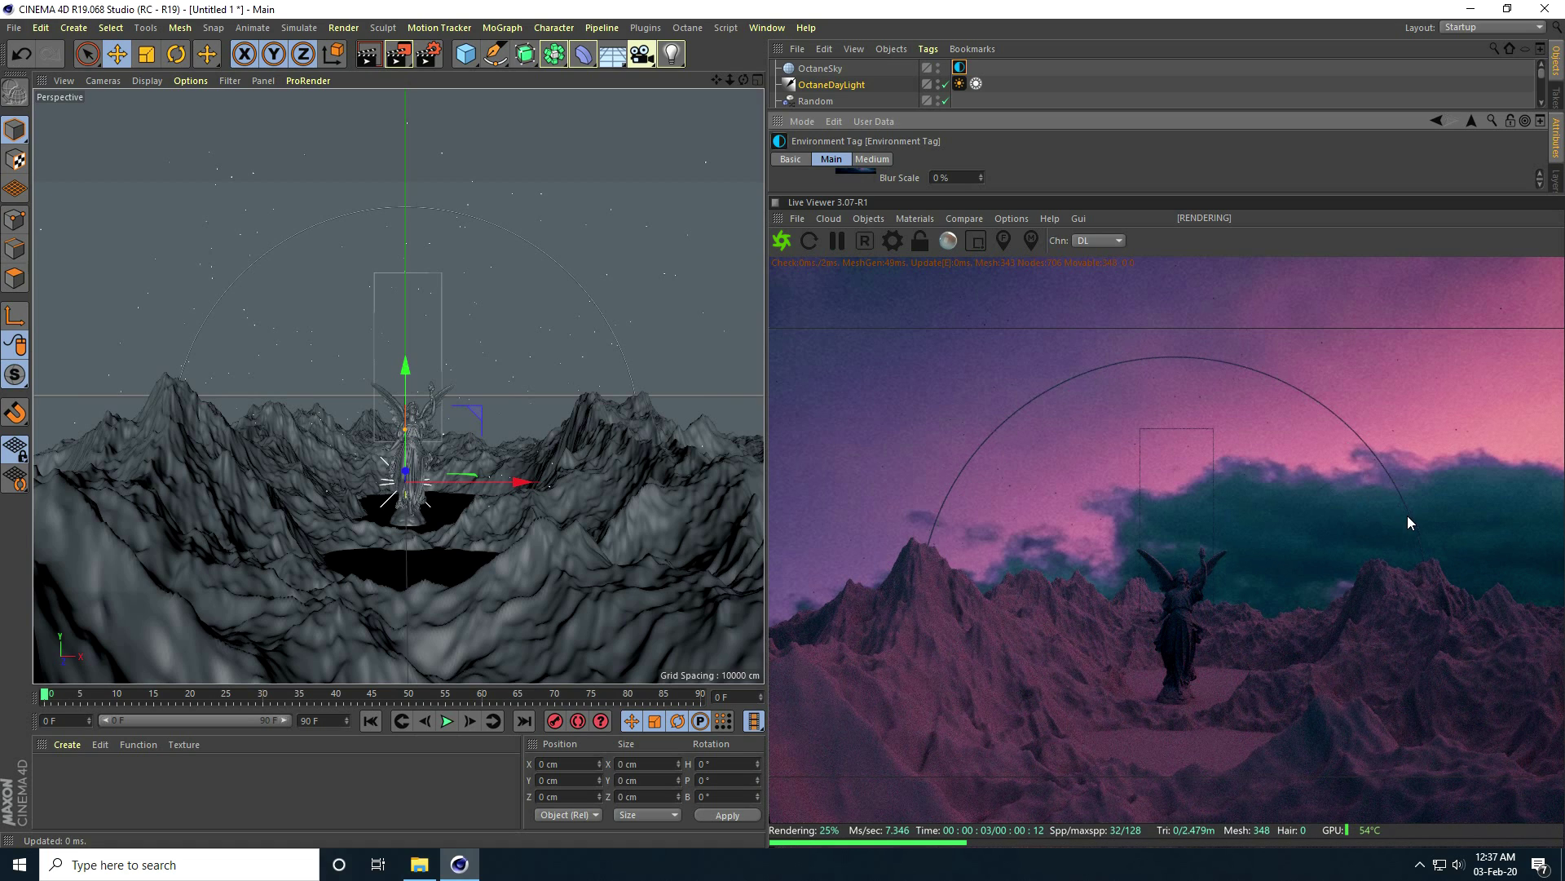
pyautogui.click(67, 745)
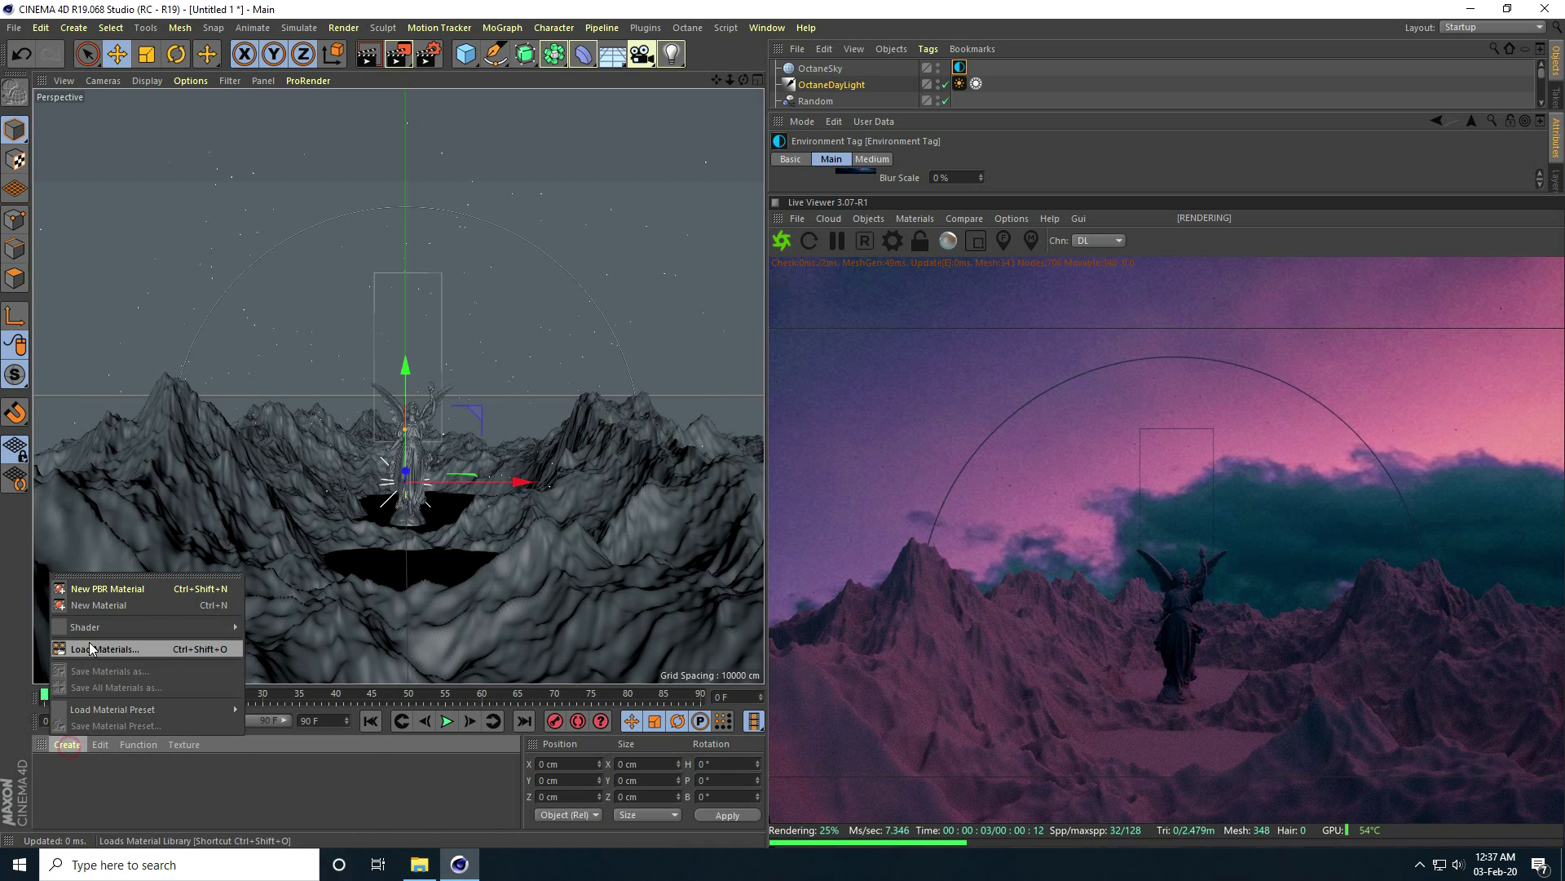
pyautogui.moveTo(103, 628)
pyautogui.moveTo(316, 593)
pyautogui.click(440, 594)
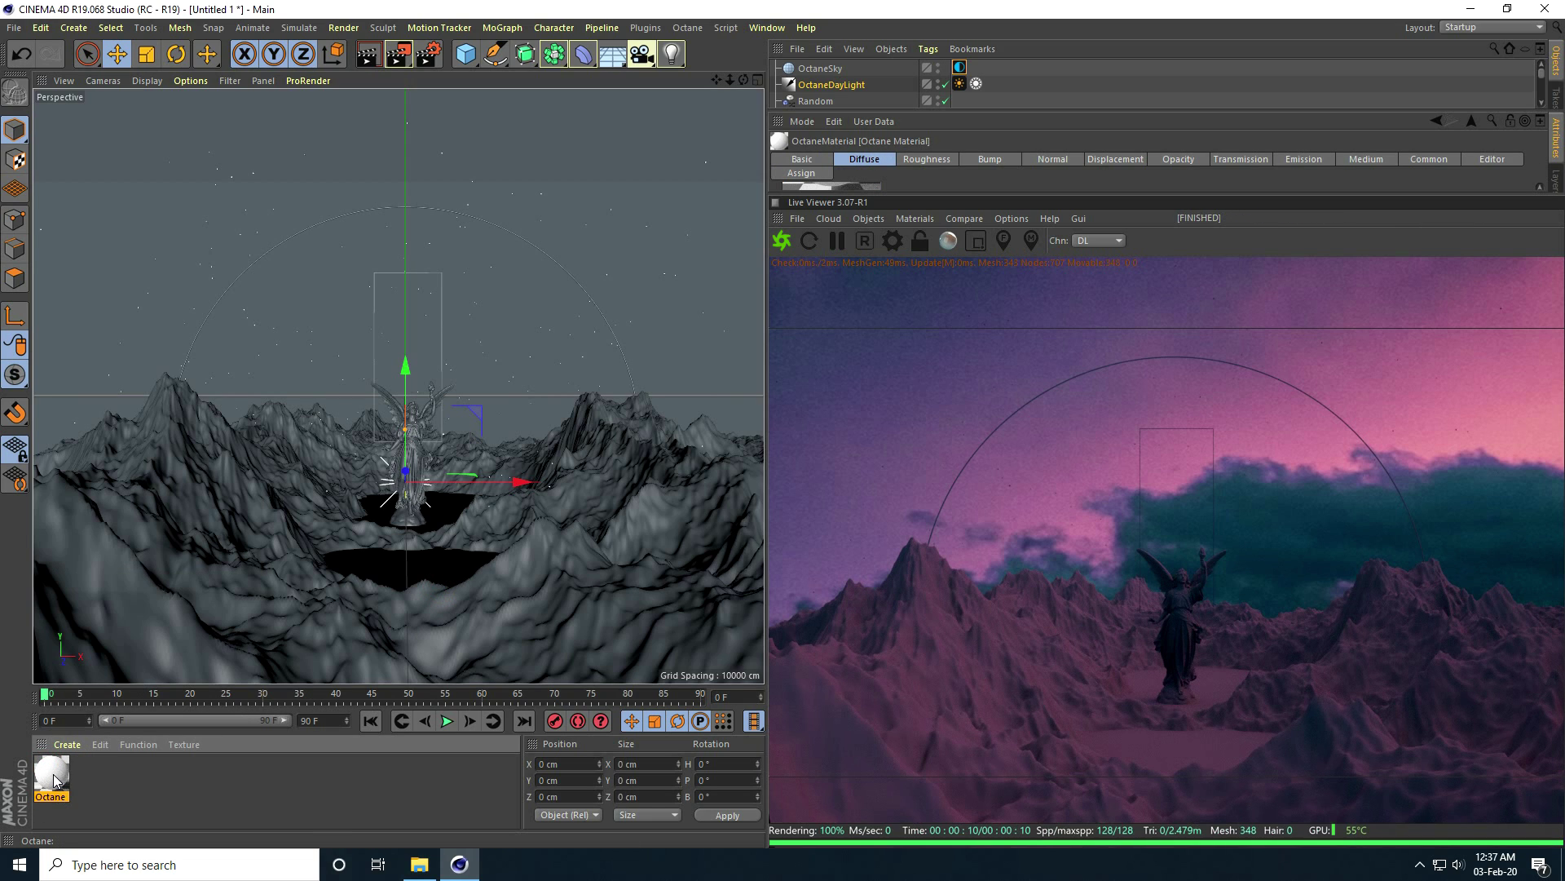
pyautogui.doubleClick(53, 777)
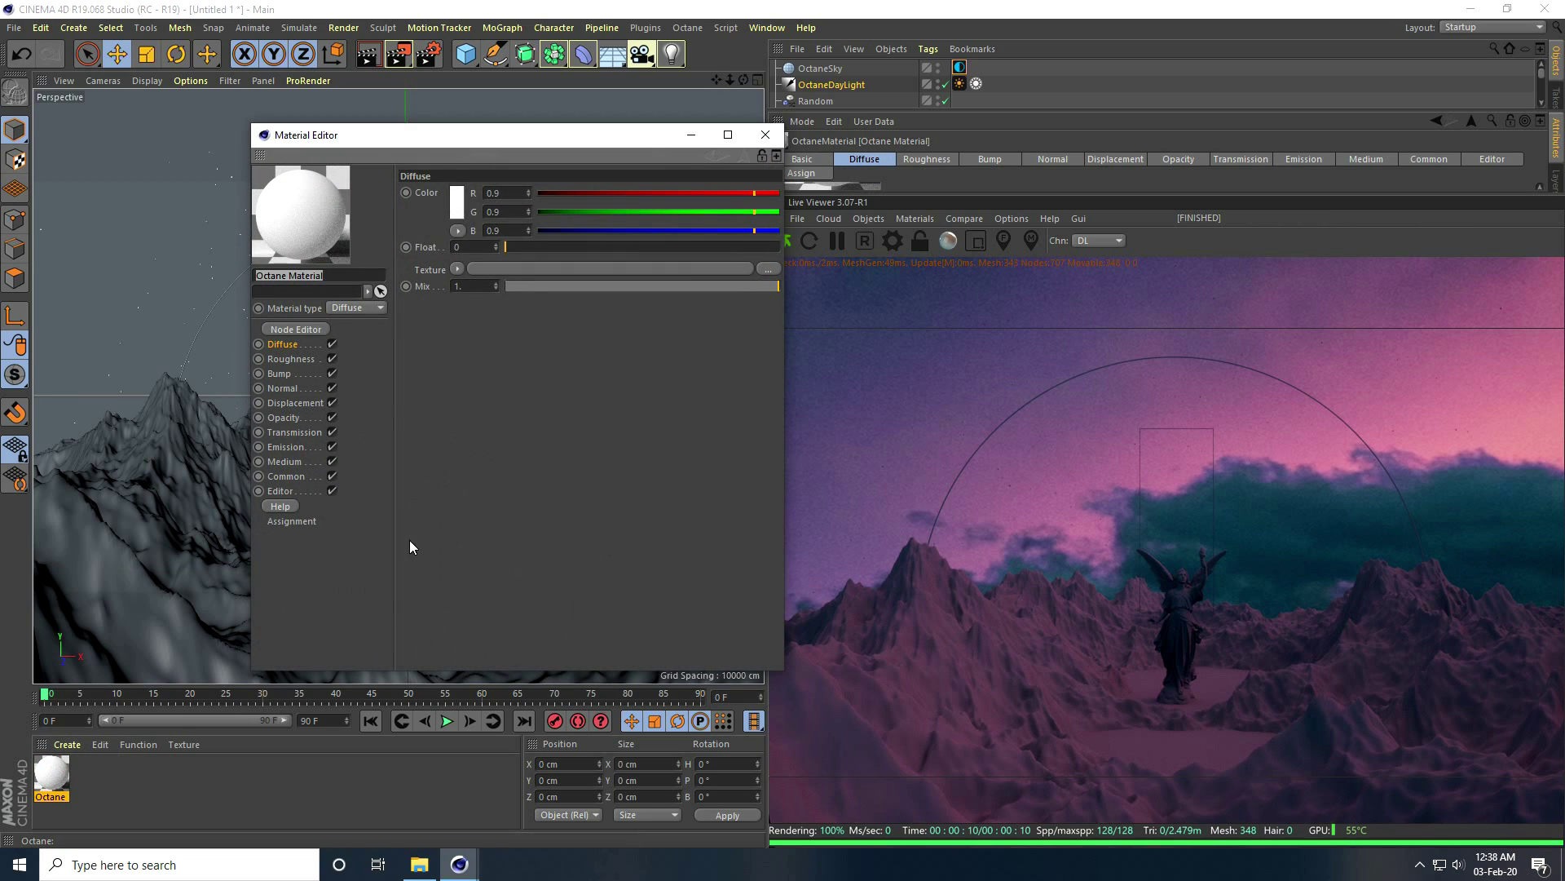
pyautogui.click(287, 447)
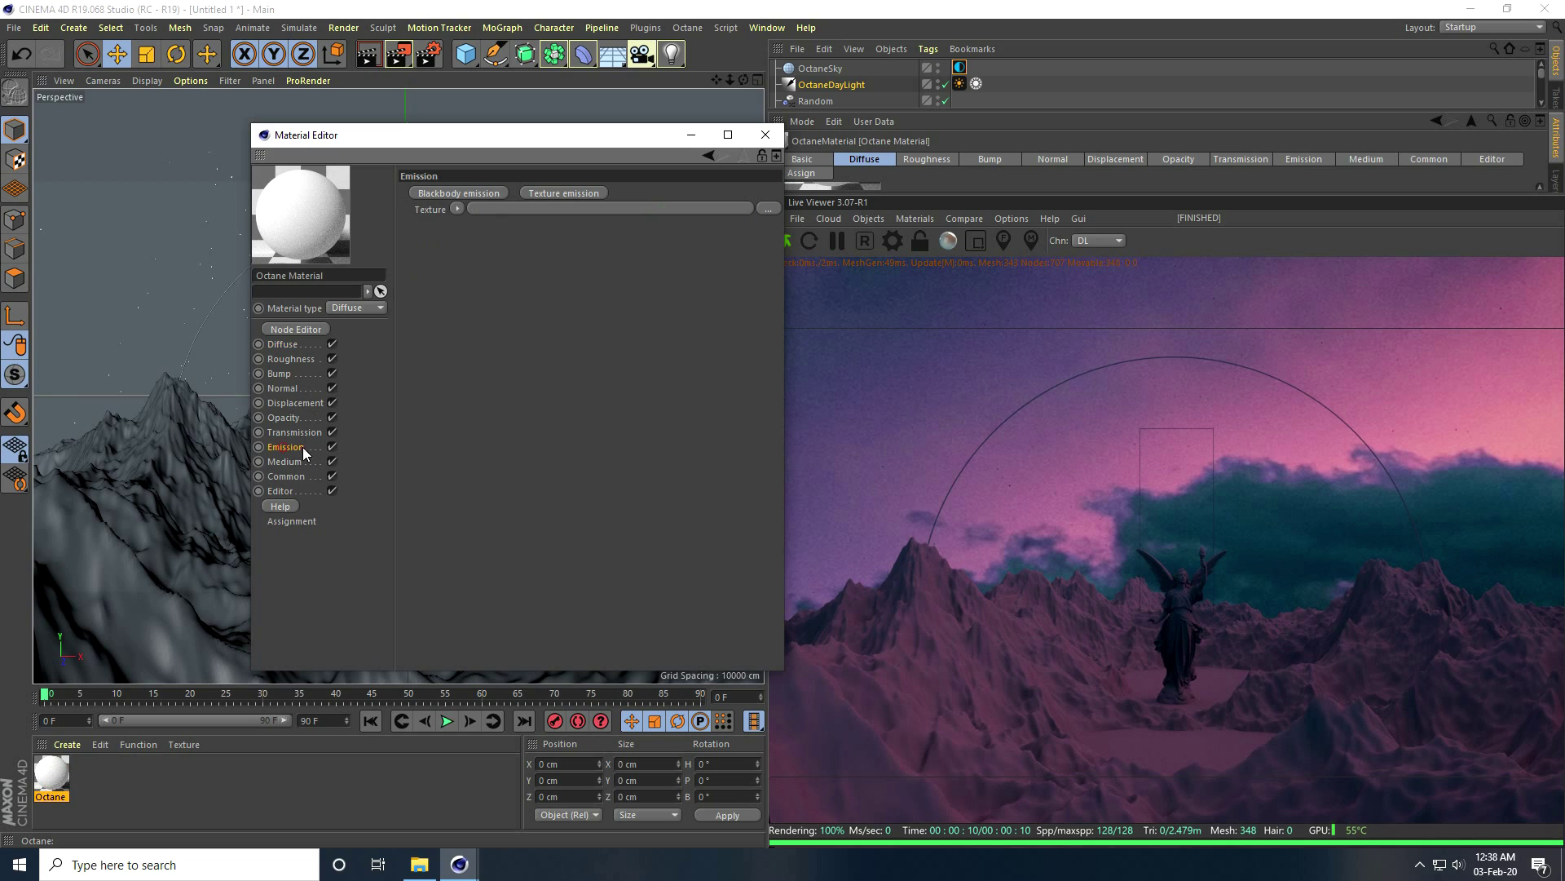
pyautogui.click(433, 193)
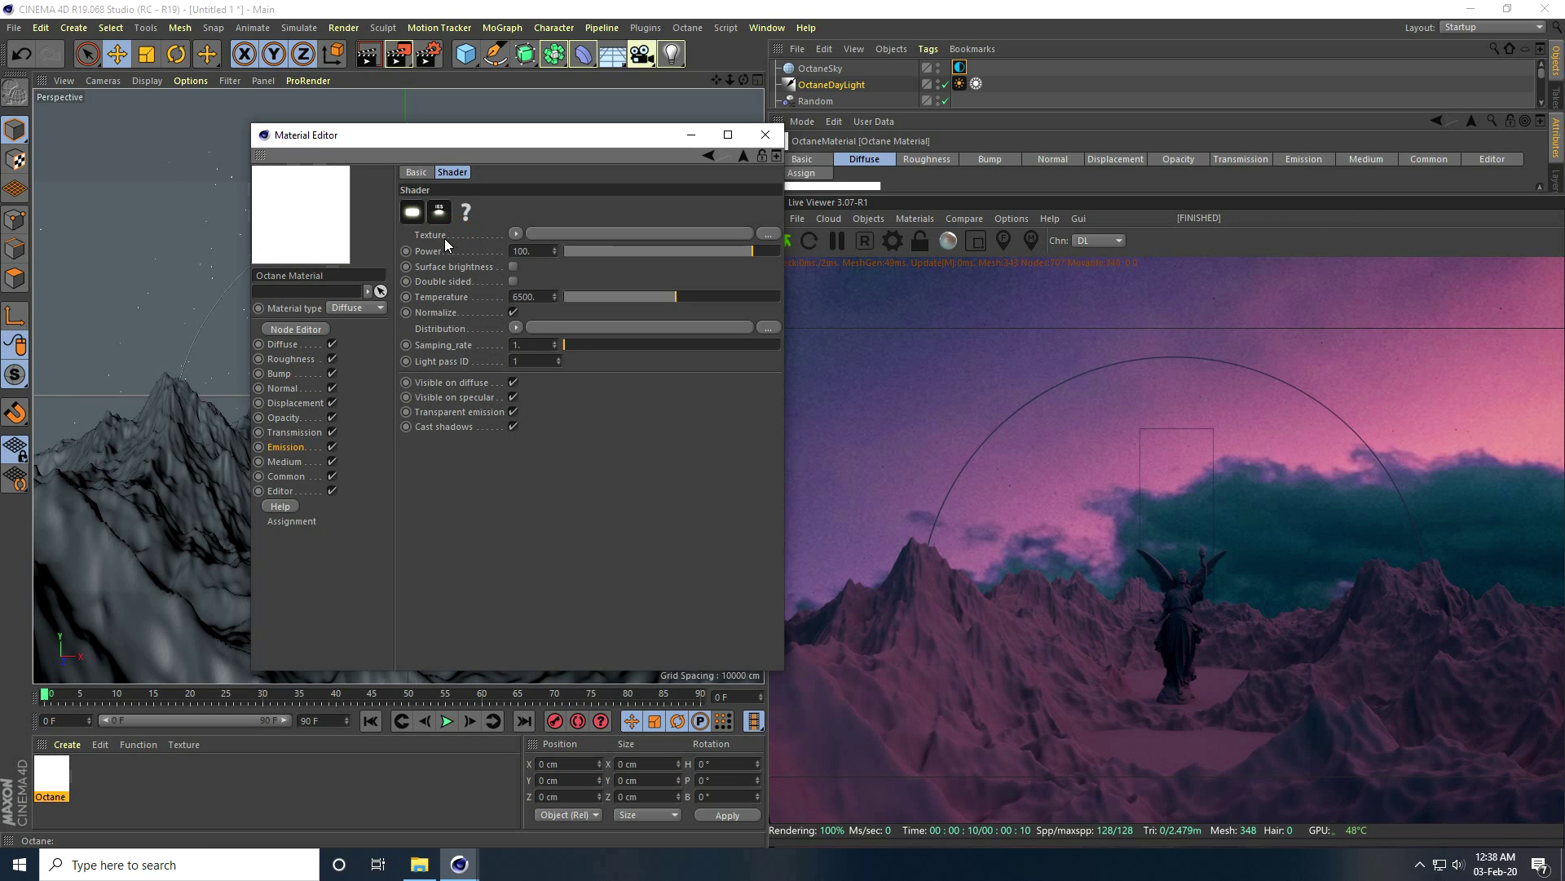
# Add an RgbSpectrum texture to the blackbody emission and set its colour to H 200°, S 100 %, V 100 %.
pyautogui.click(516, 234)
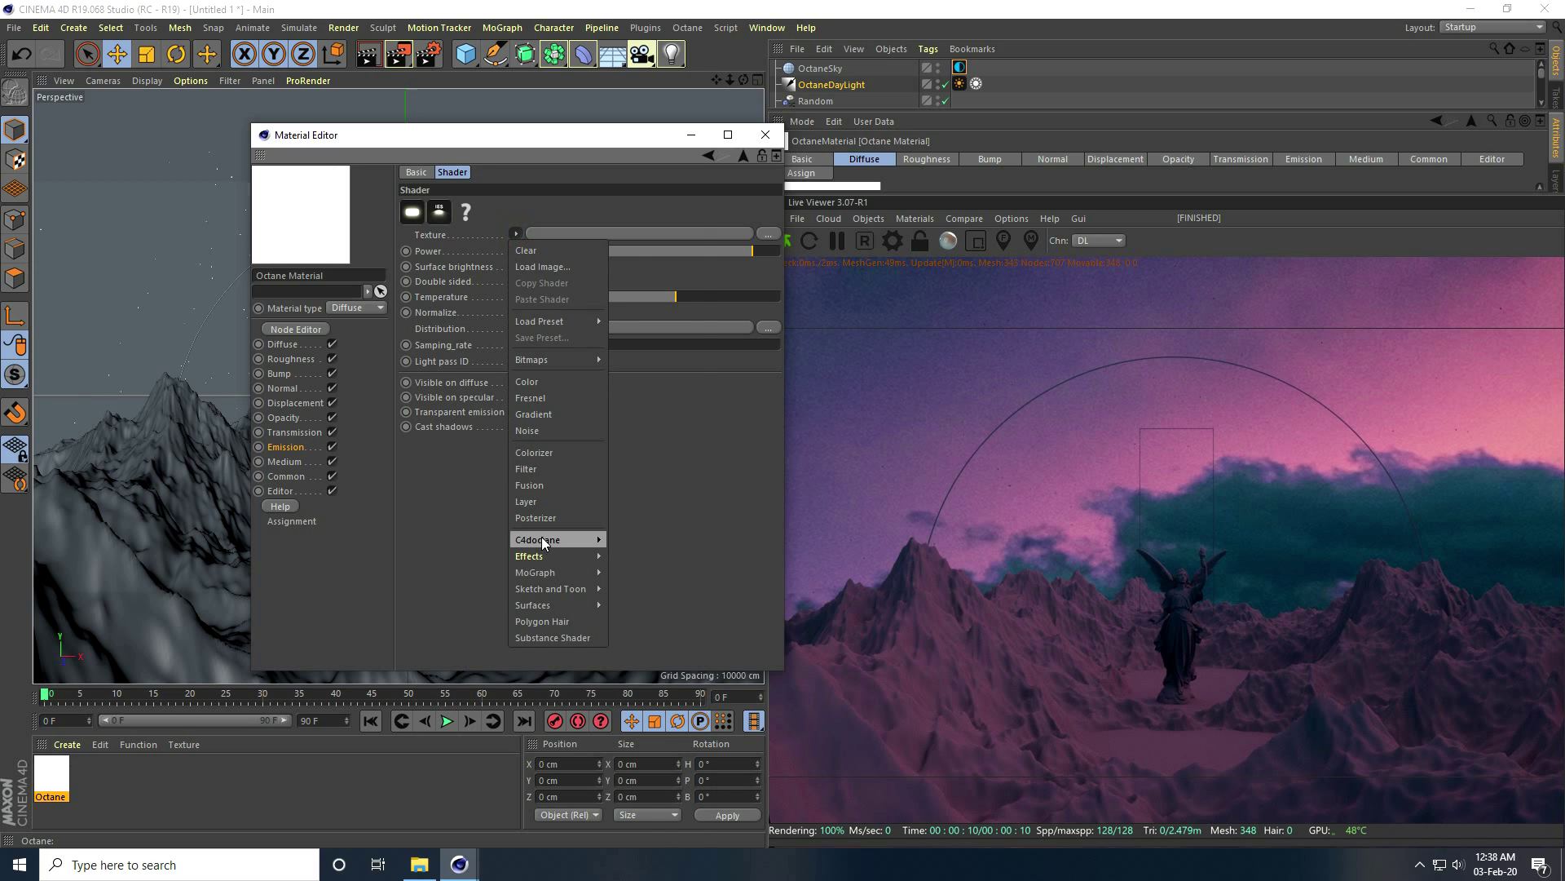
pyautogui.moveTo(589, 541)
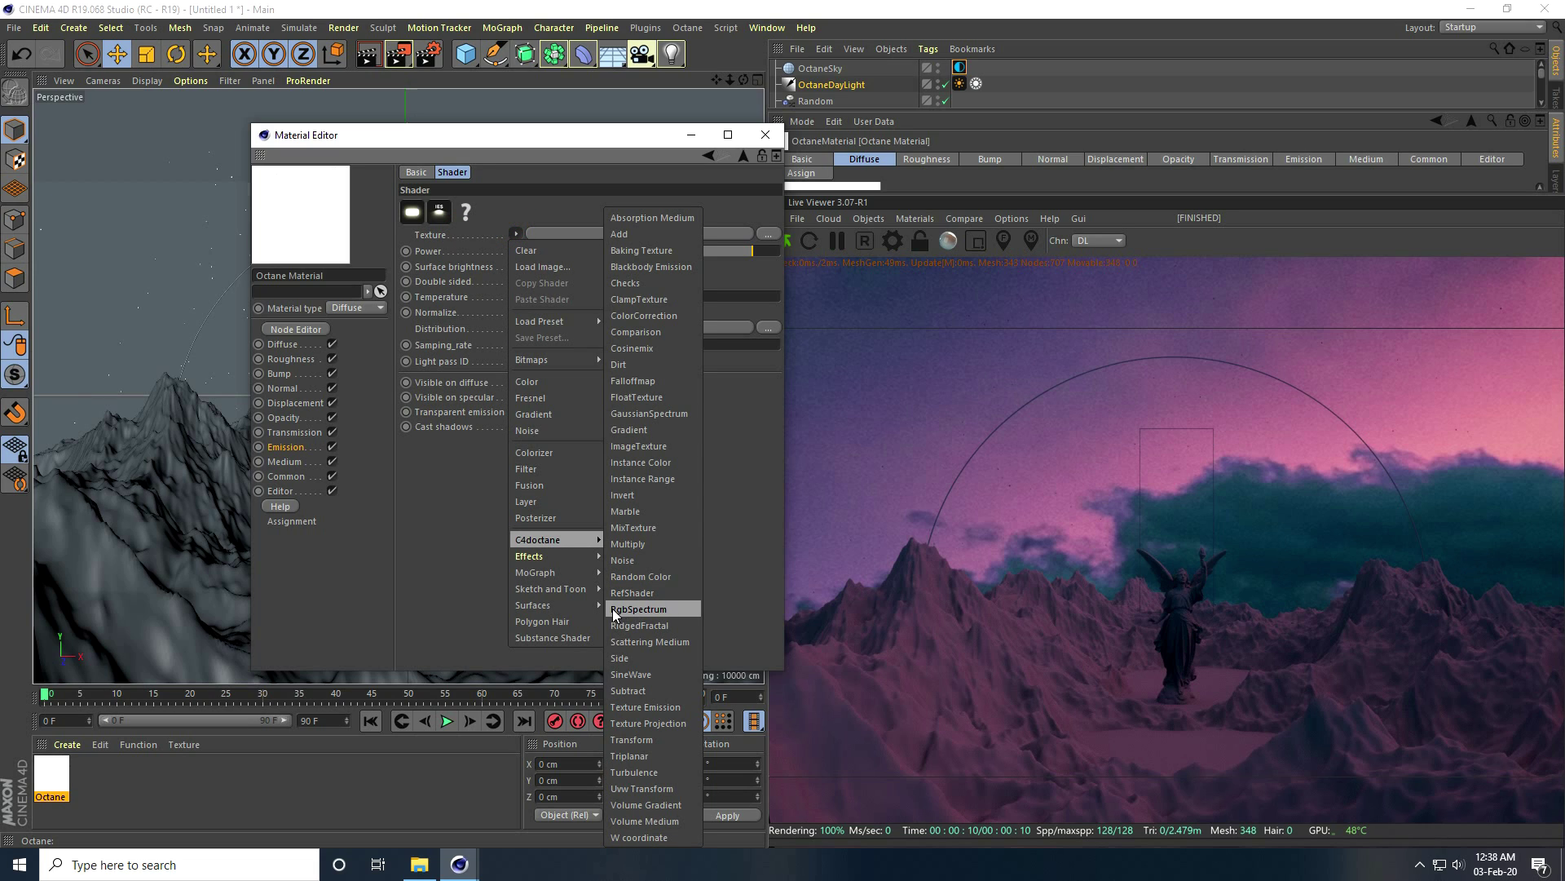
pyautogui.click(662, 612)
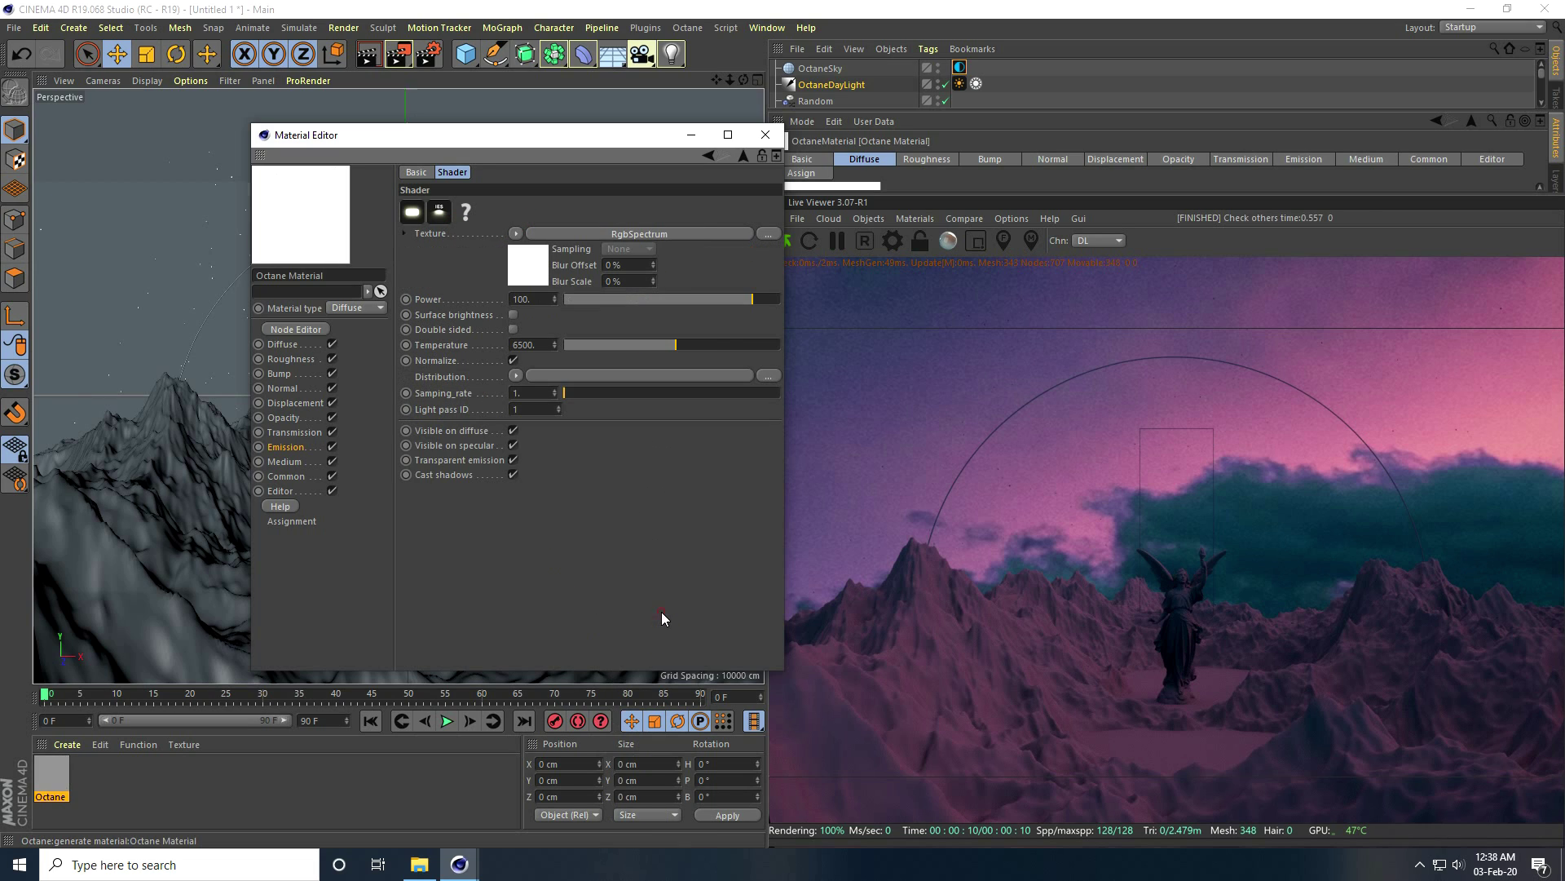
pyautogui.click(522, 277)
pyautogui.click(450, 219)
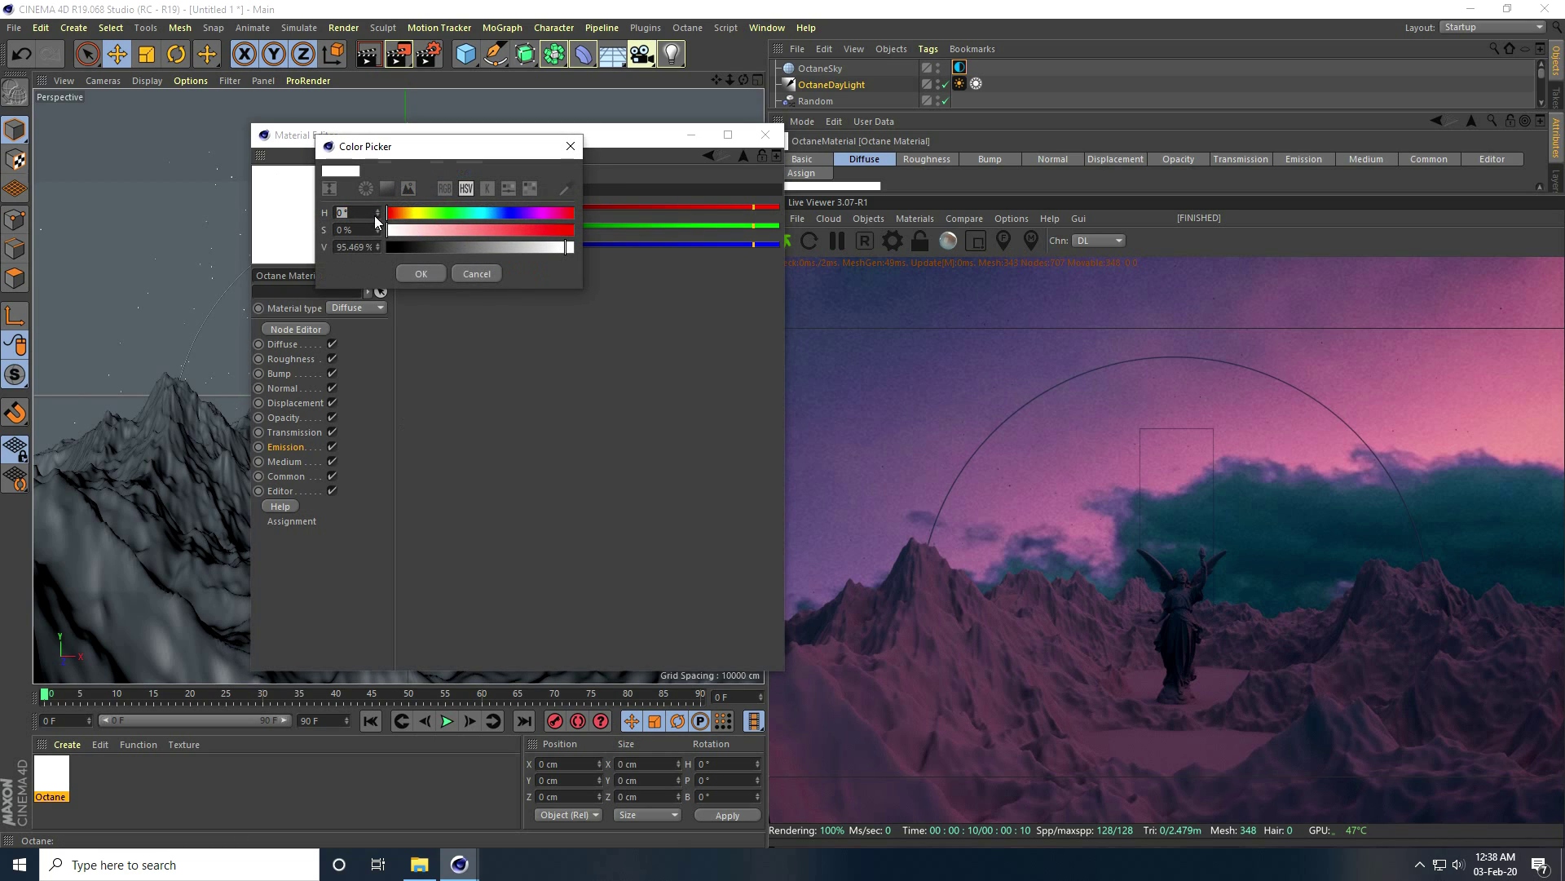
pyautogui.write('200')
pyautogui.press('Tab')
pyautogui.write('100')
pyautogui.press('Tab')
pyautogui.write('10')
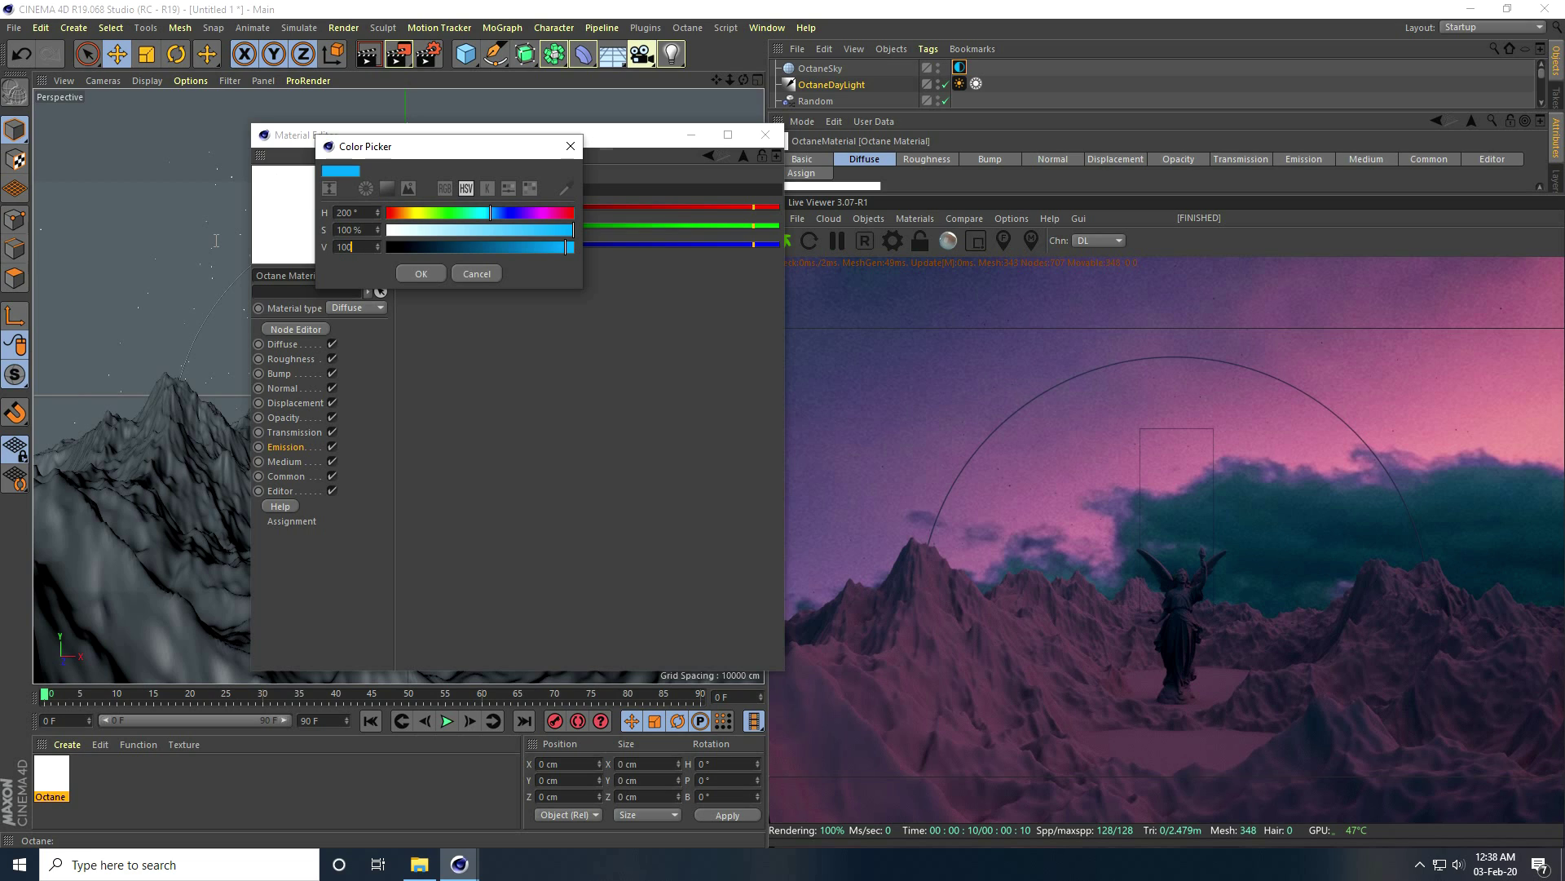
pyautogui.click(420, 273)
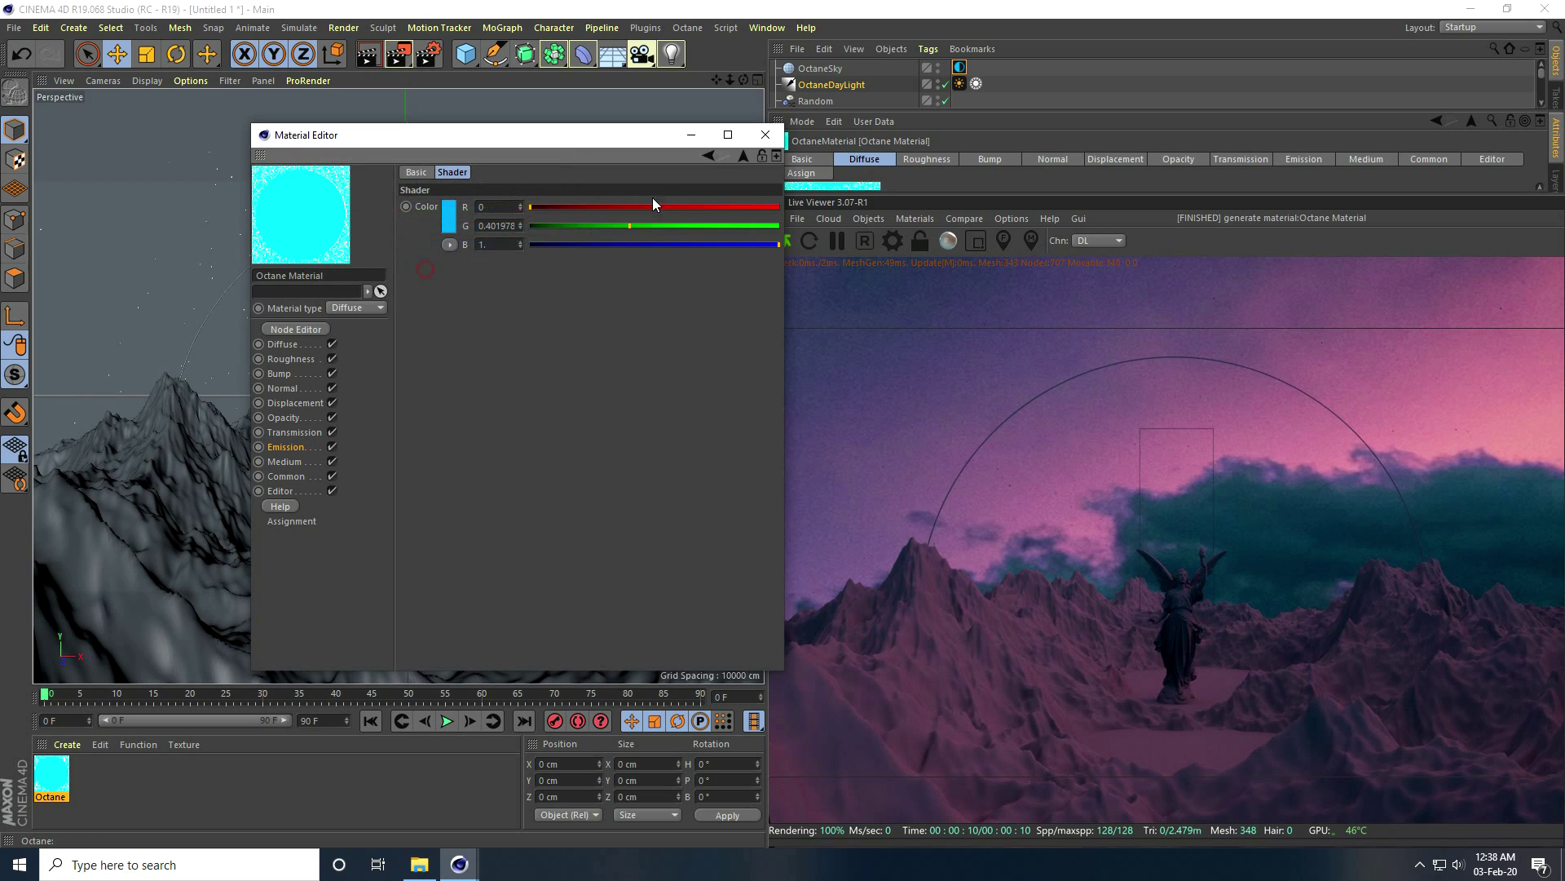
# Enable Surface brightness and Double sided on the blackbody emission and set its sampling rate to 50.
pyautogui.click(708, 155)
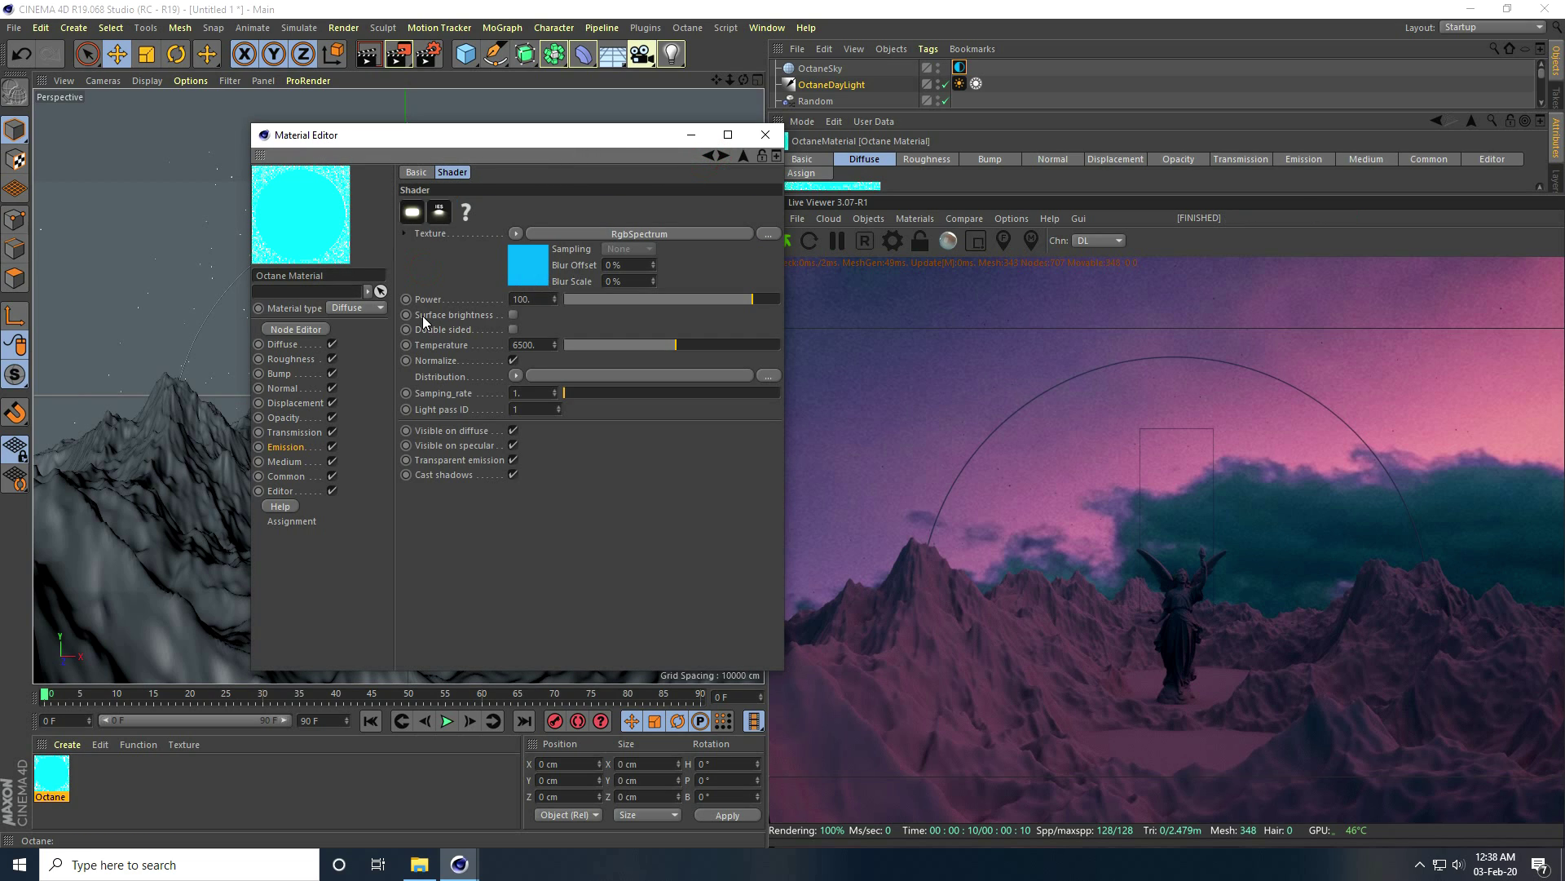
pyautogui.click(515, 314)
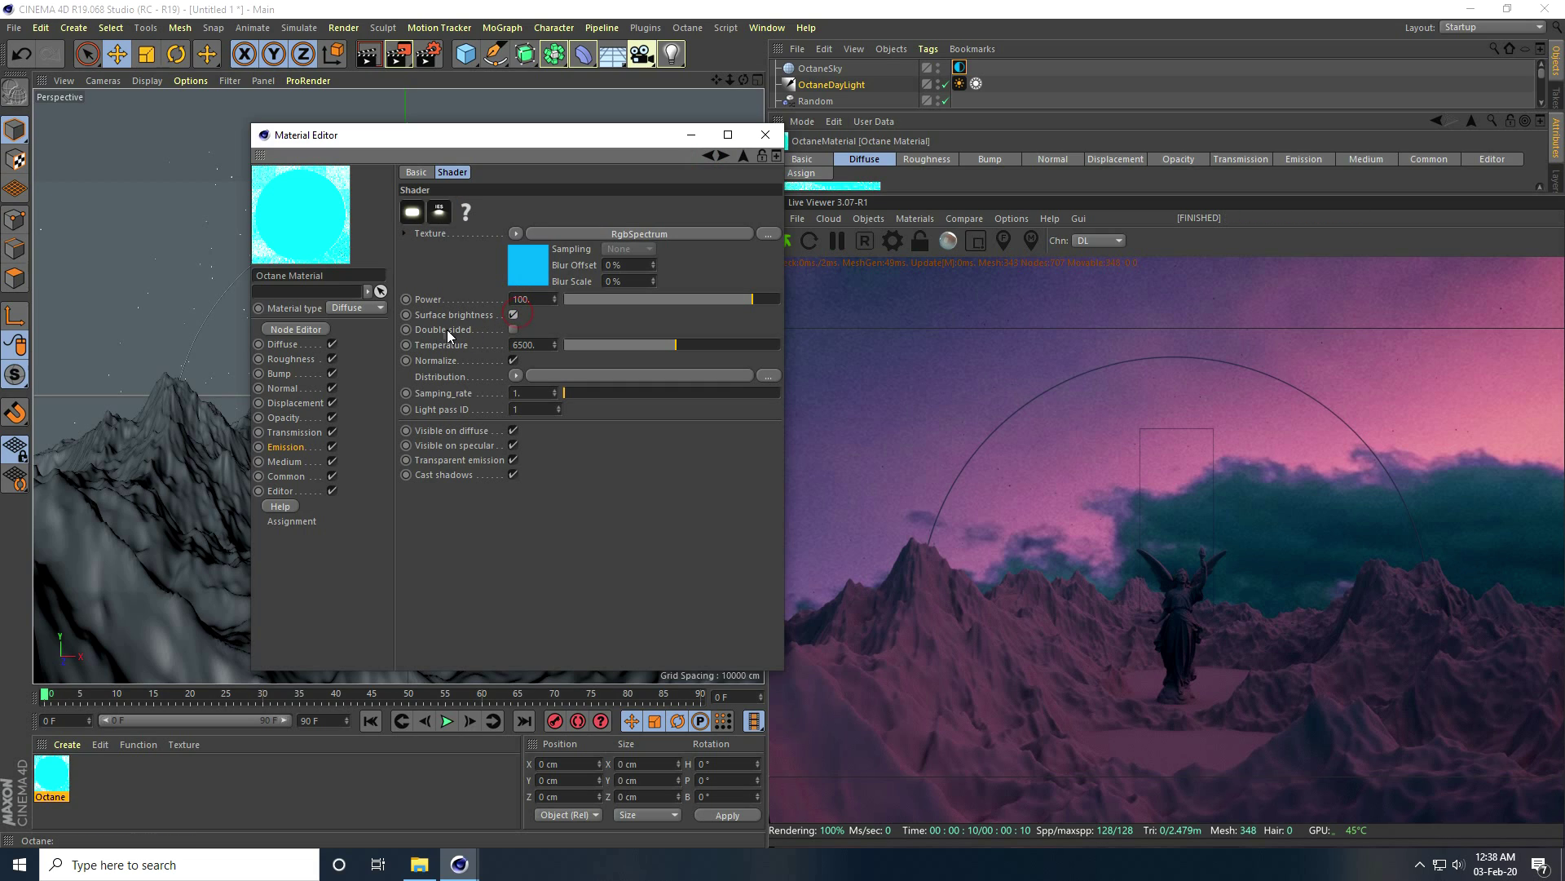
pyautogui.click(511, 329)
pyautogui.write('50')
pyautogui.press('Return')
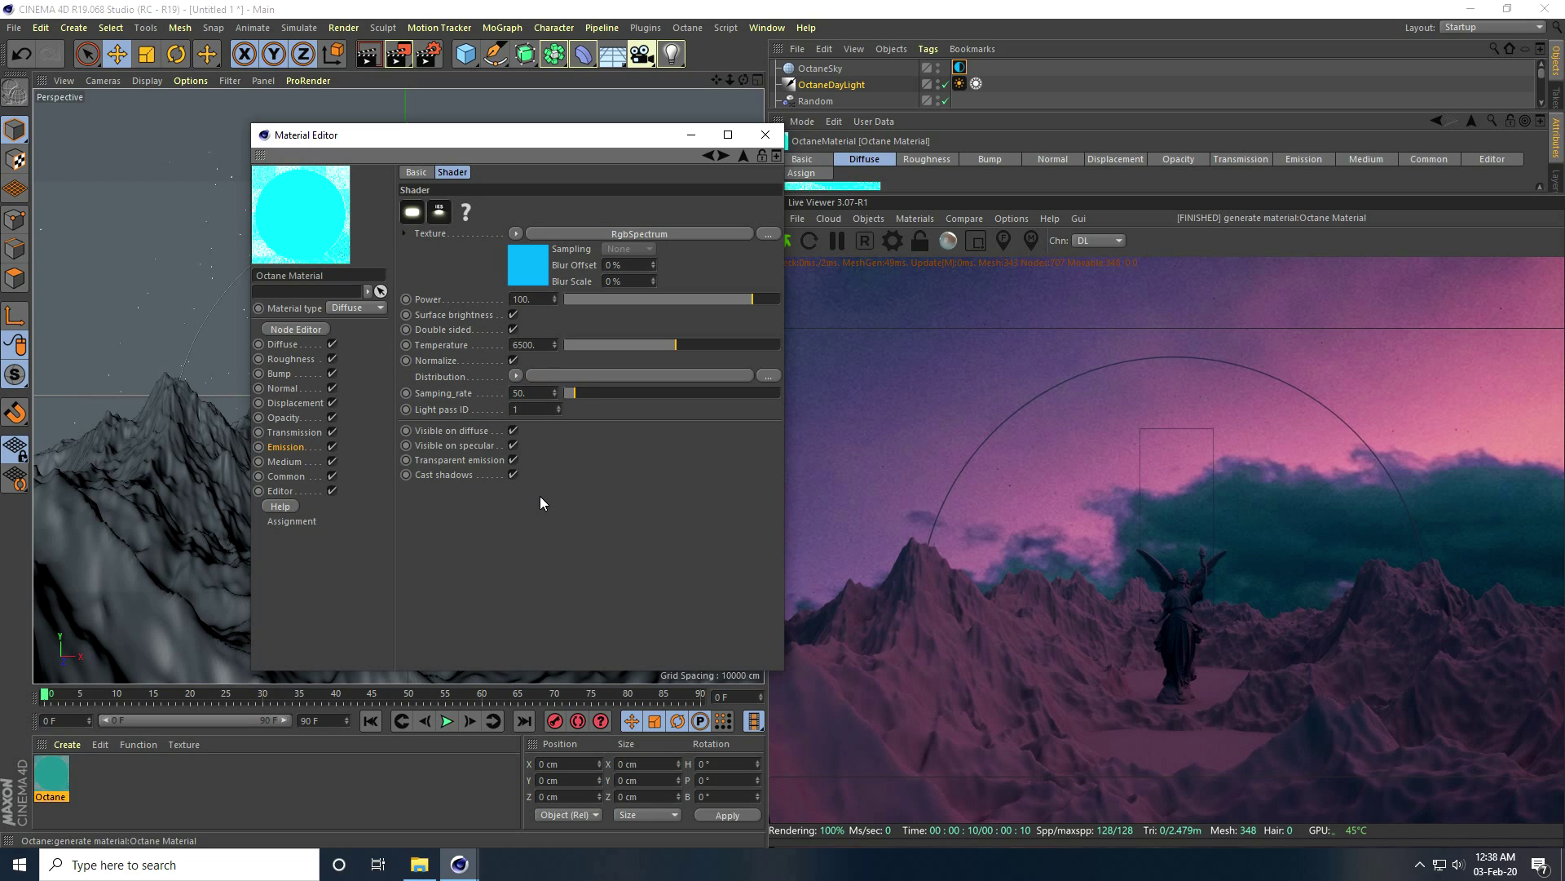
pyautogui.click(766, 135)
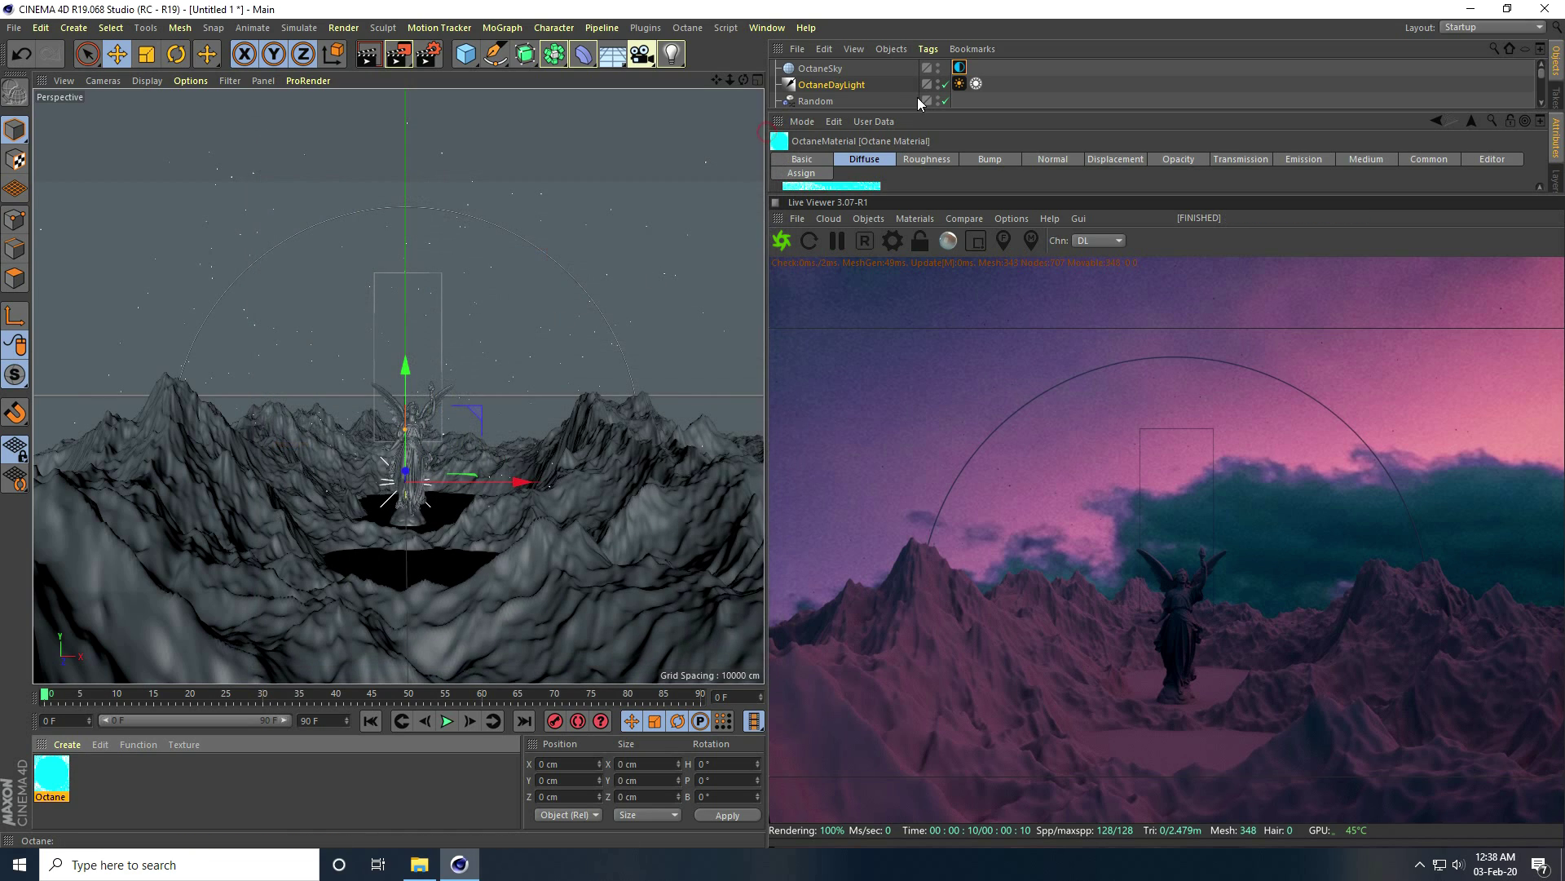
# Enlarge the object list and apply the blue emission material to the Torus.
pyautogui.moveTo(922, 112); pyautogui.dragTo(864, 236)
pyautogui.moveTo(51, 776); pyautogui.dragTo(814, 200)
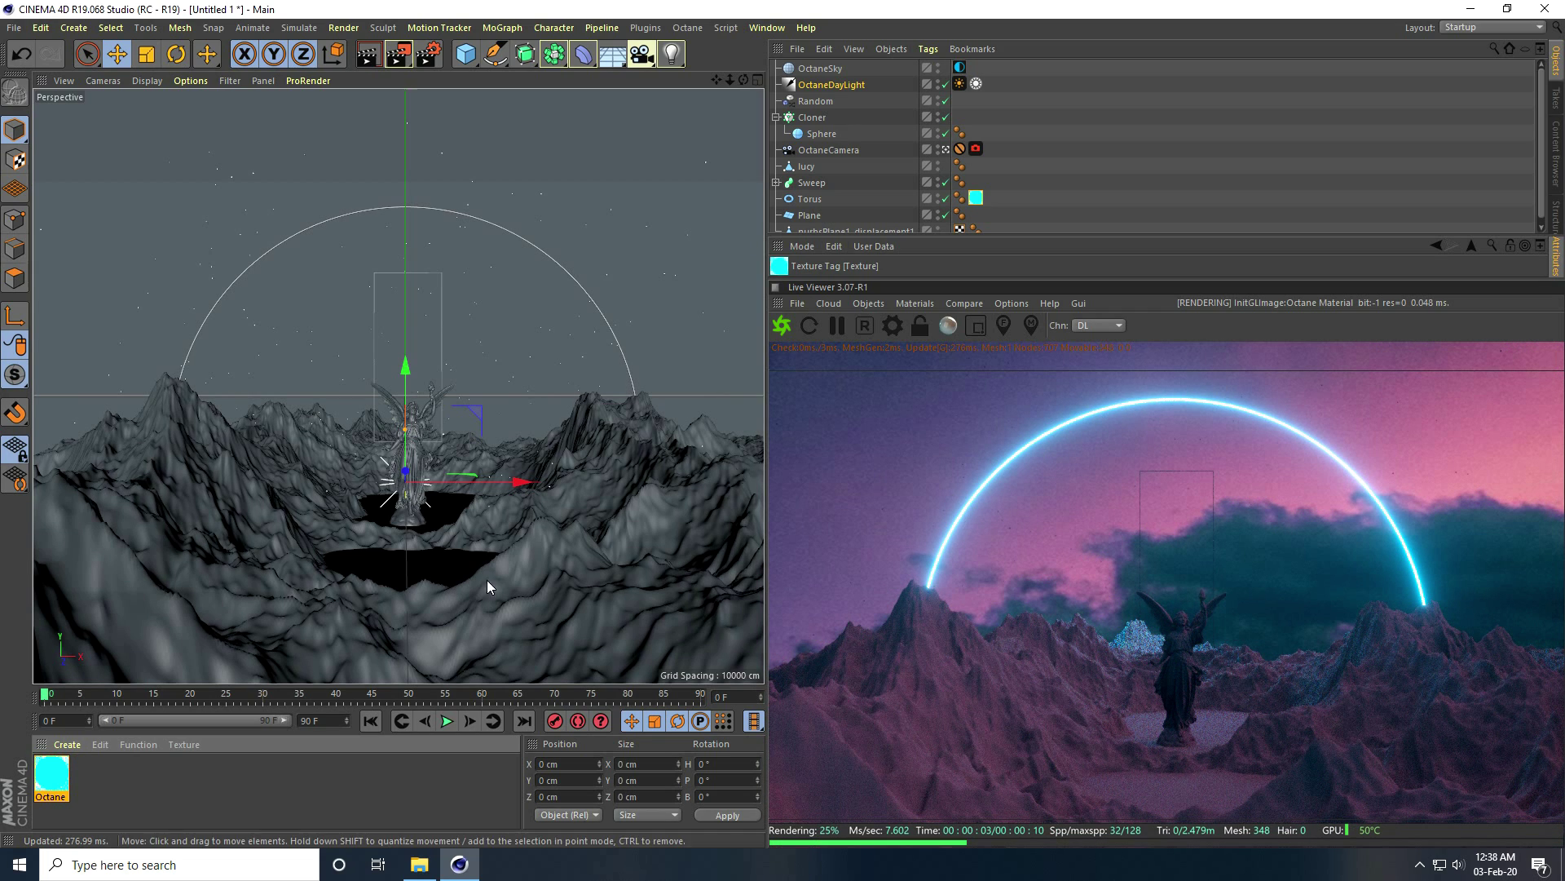
# Duplicate the blue emission material and change the copy's RgbSpectrum colour to orange.
pyautogui.click(62, 779)
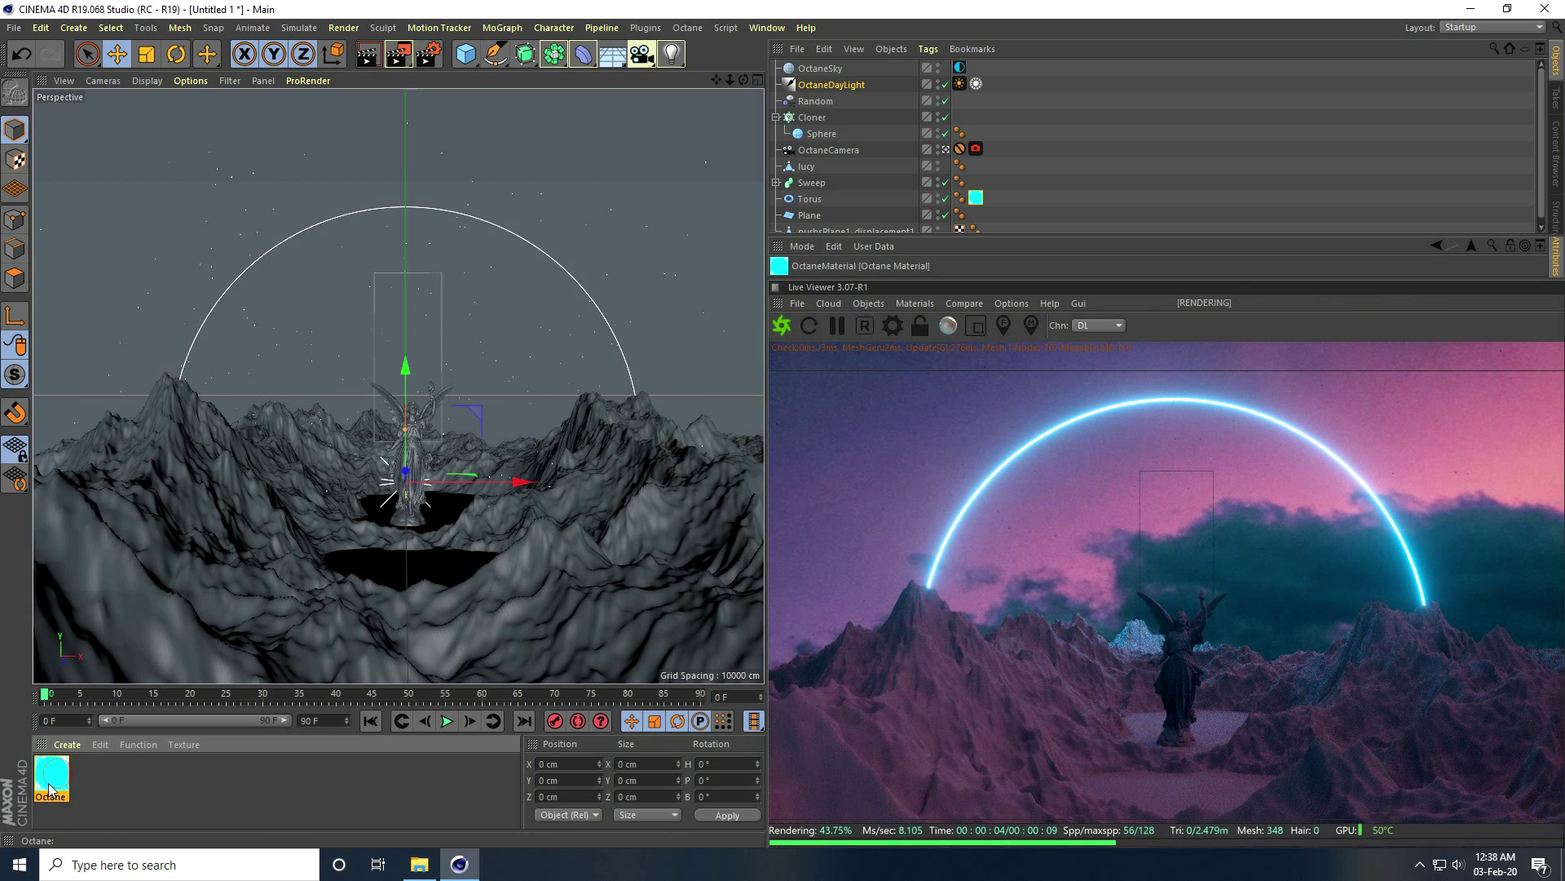
pyautogui.hotkey('ctrl', 'c')
pyautogui.hotkey('ctrl', 'v')
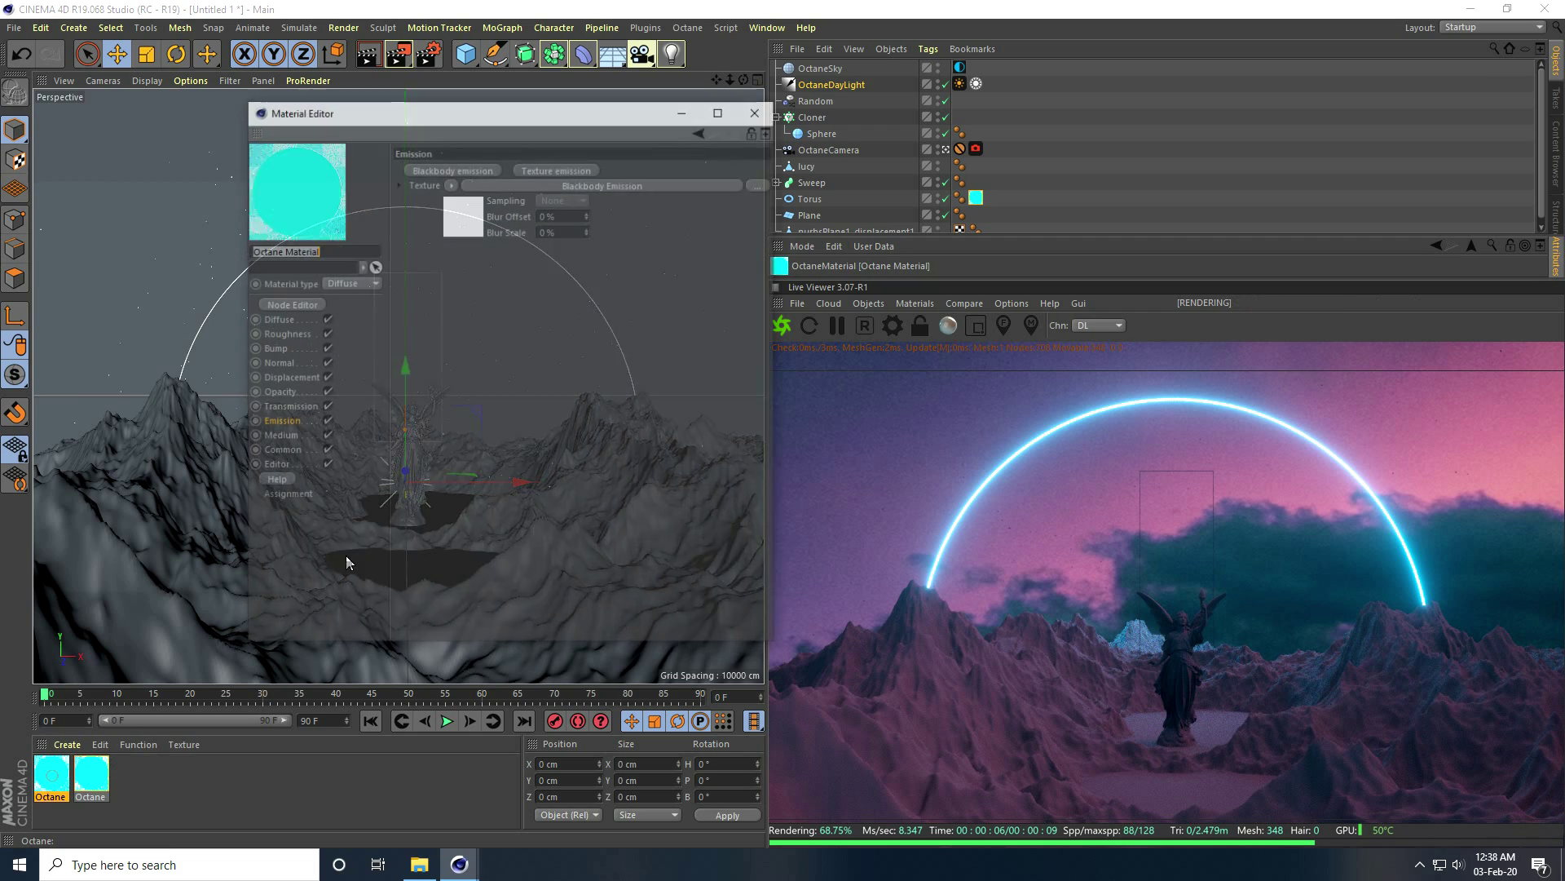
pyautogui.doubleClick(55, 782)
pyautogui.click(517, 248)
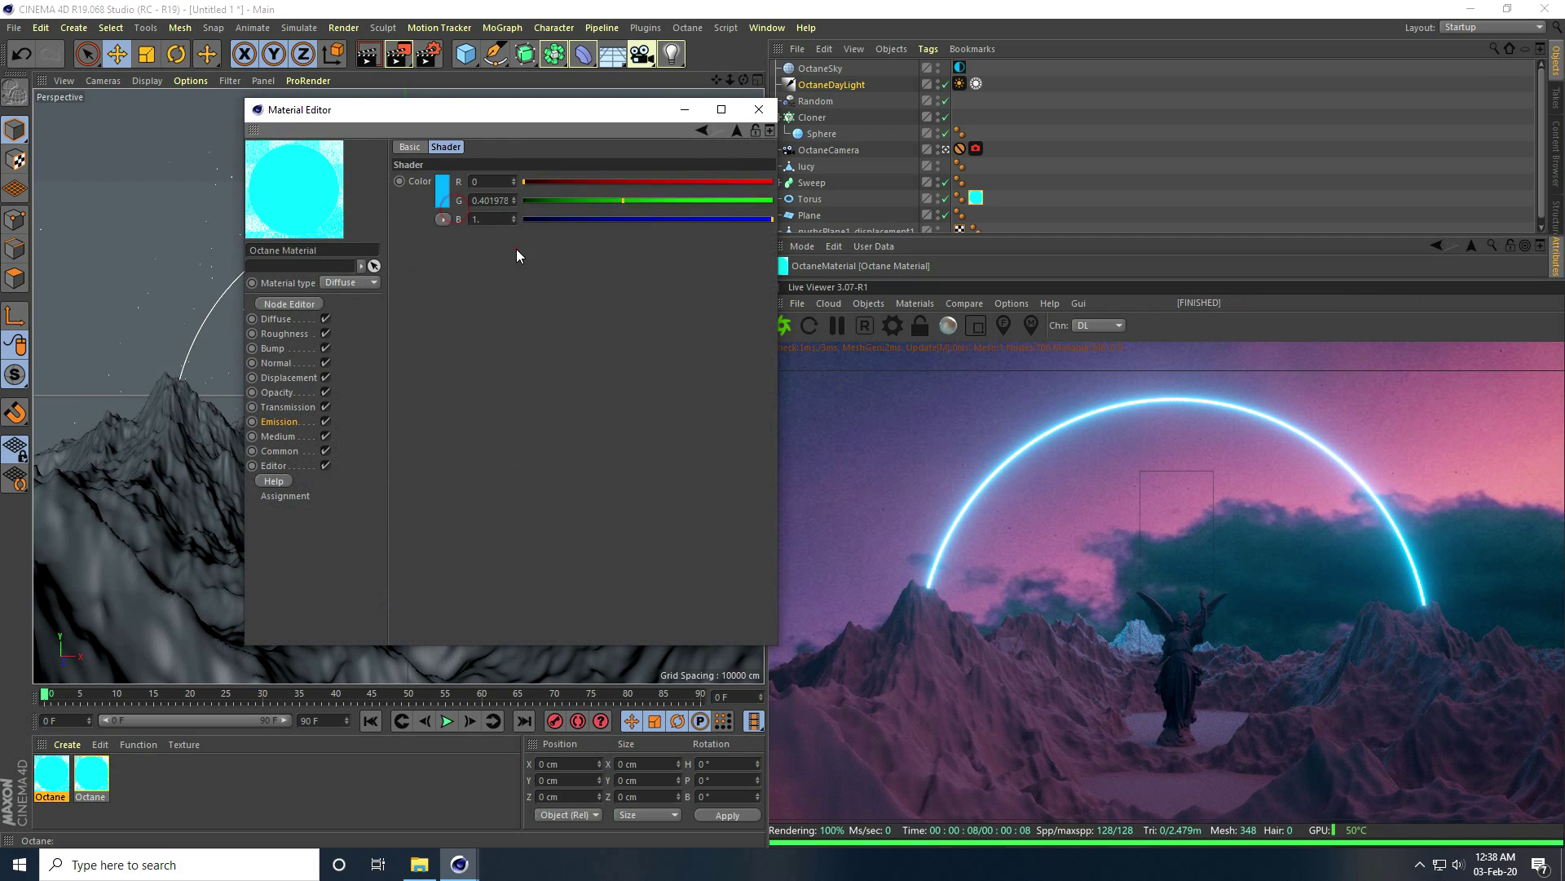
pyautogui.click(444, 197)
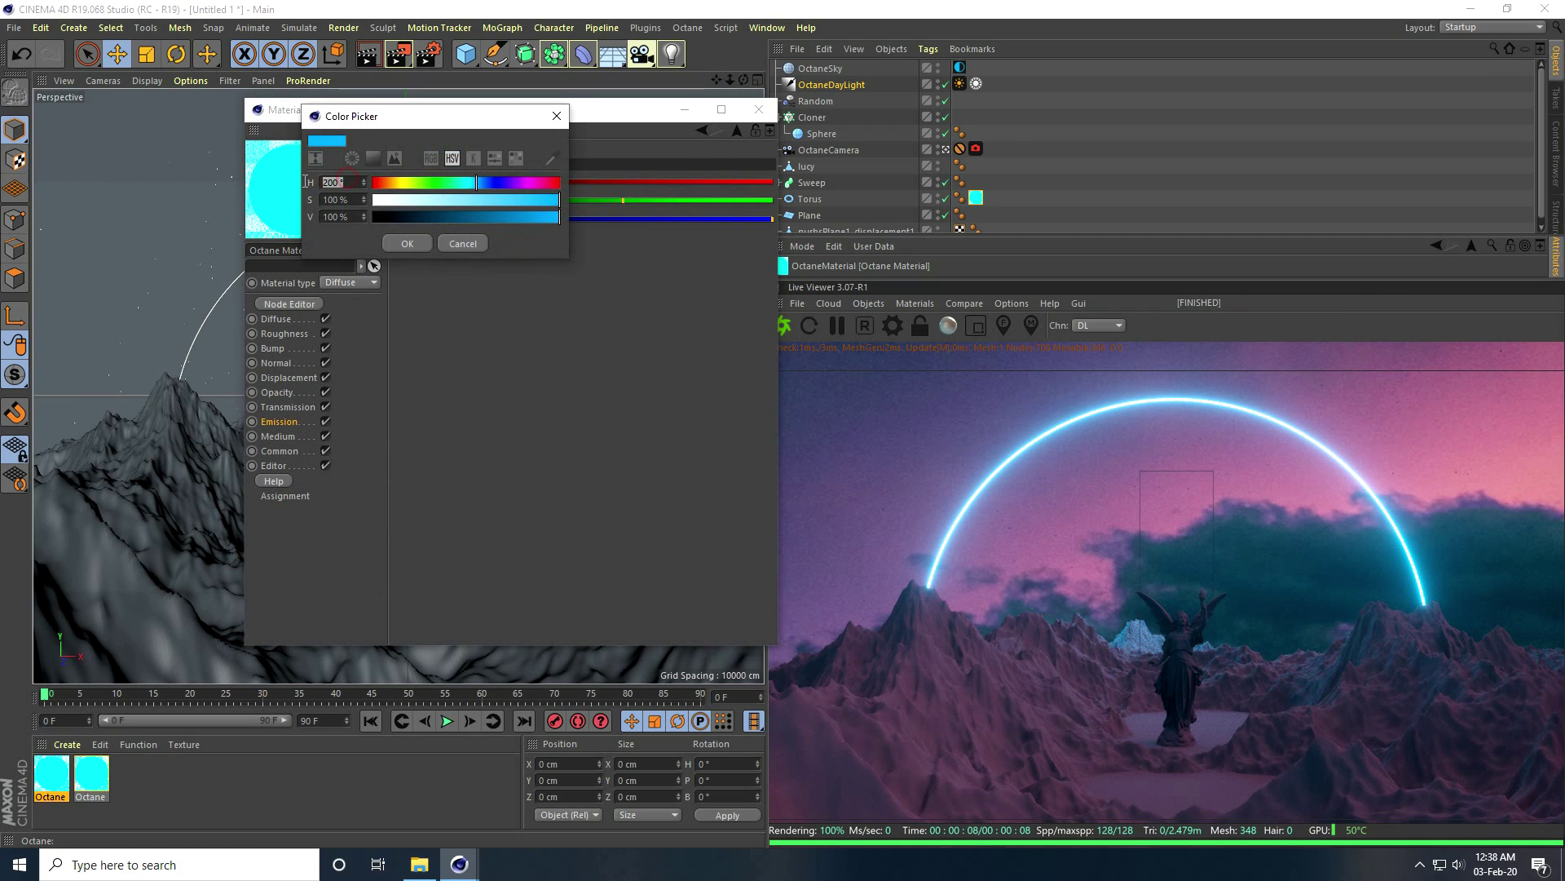
pyautogui.write('9')
pyautogui.click(407, 243)
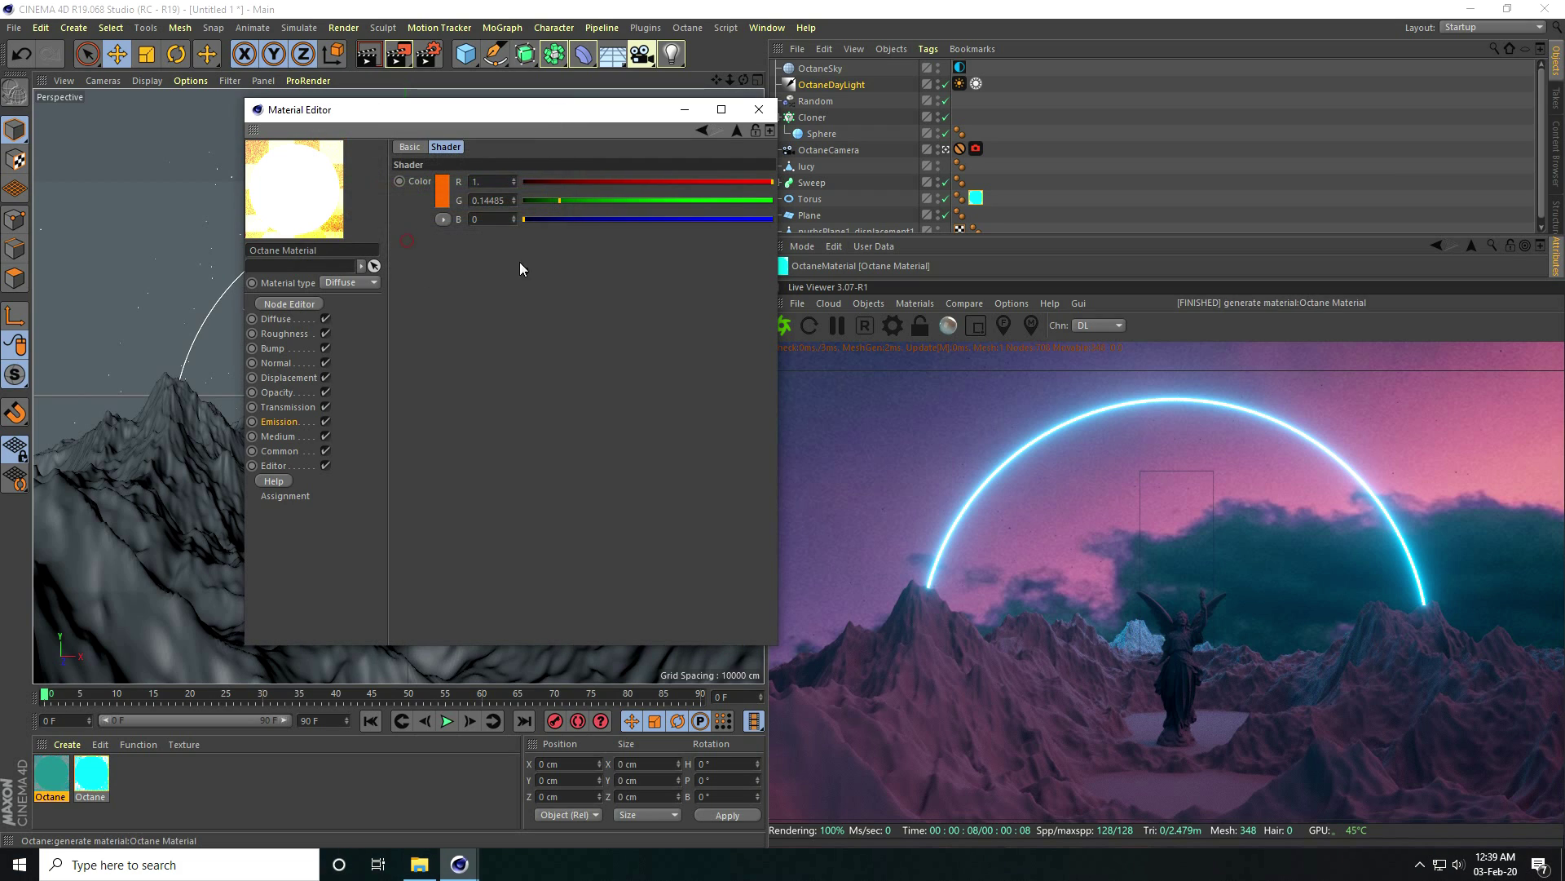
# Set the orange material's emission power to 150 and apply the material to the Sweep frame.
pyautogui.click(702, 131)
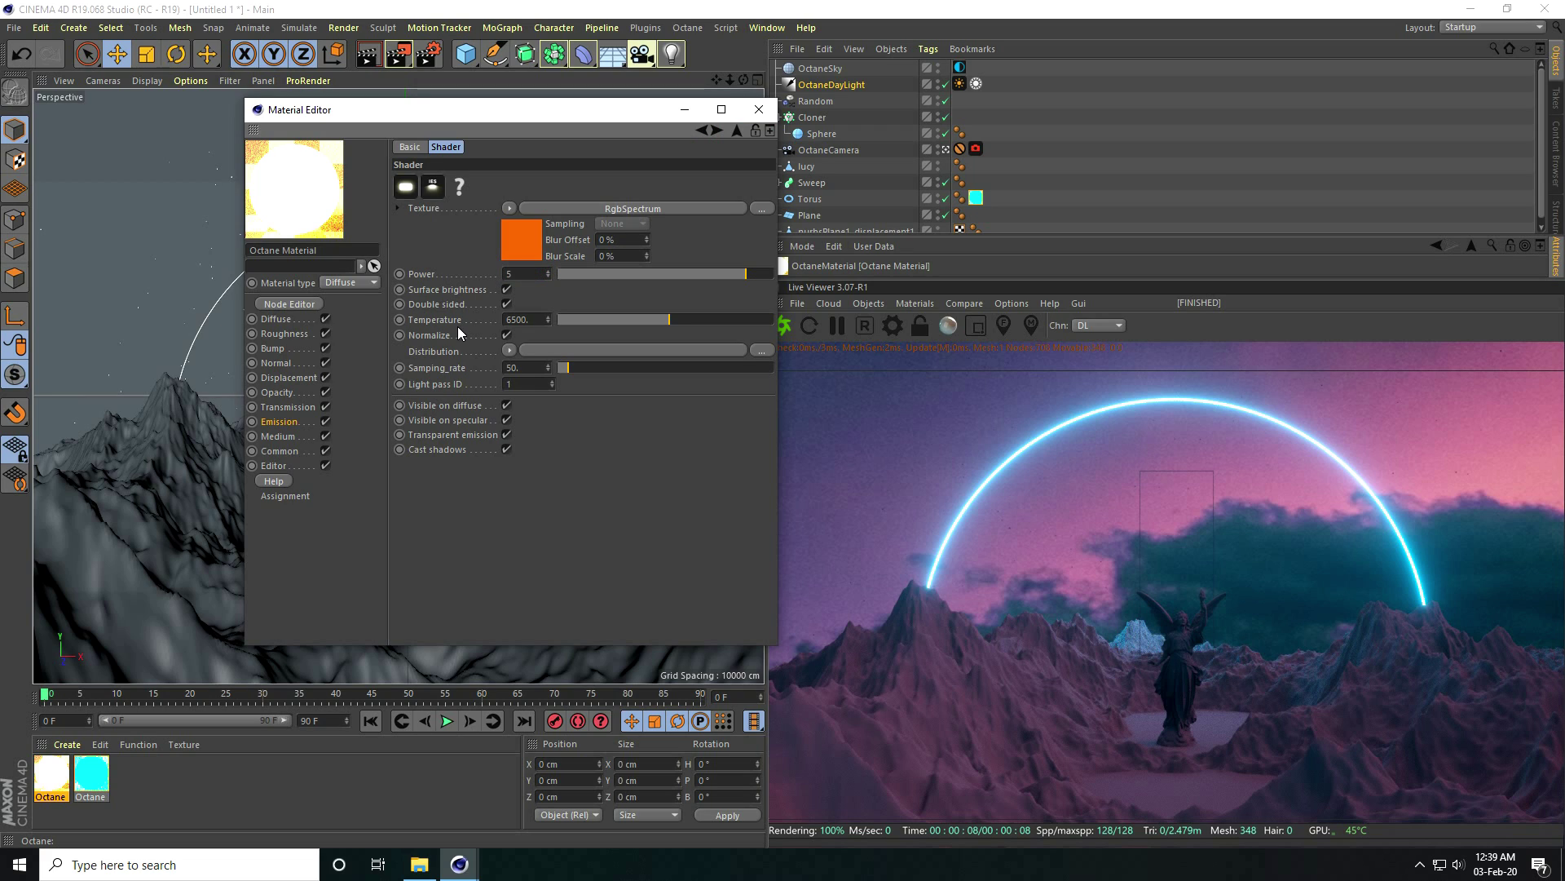
pyautogui.write('150')
pyautogui.press('Return')
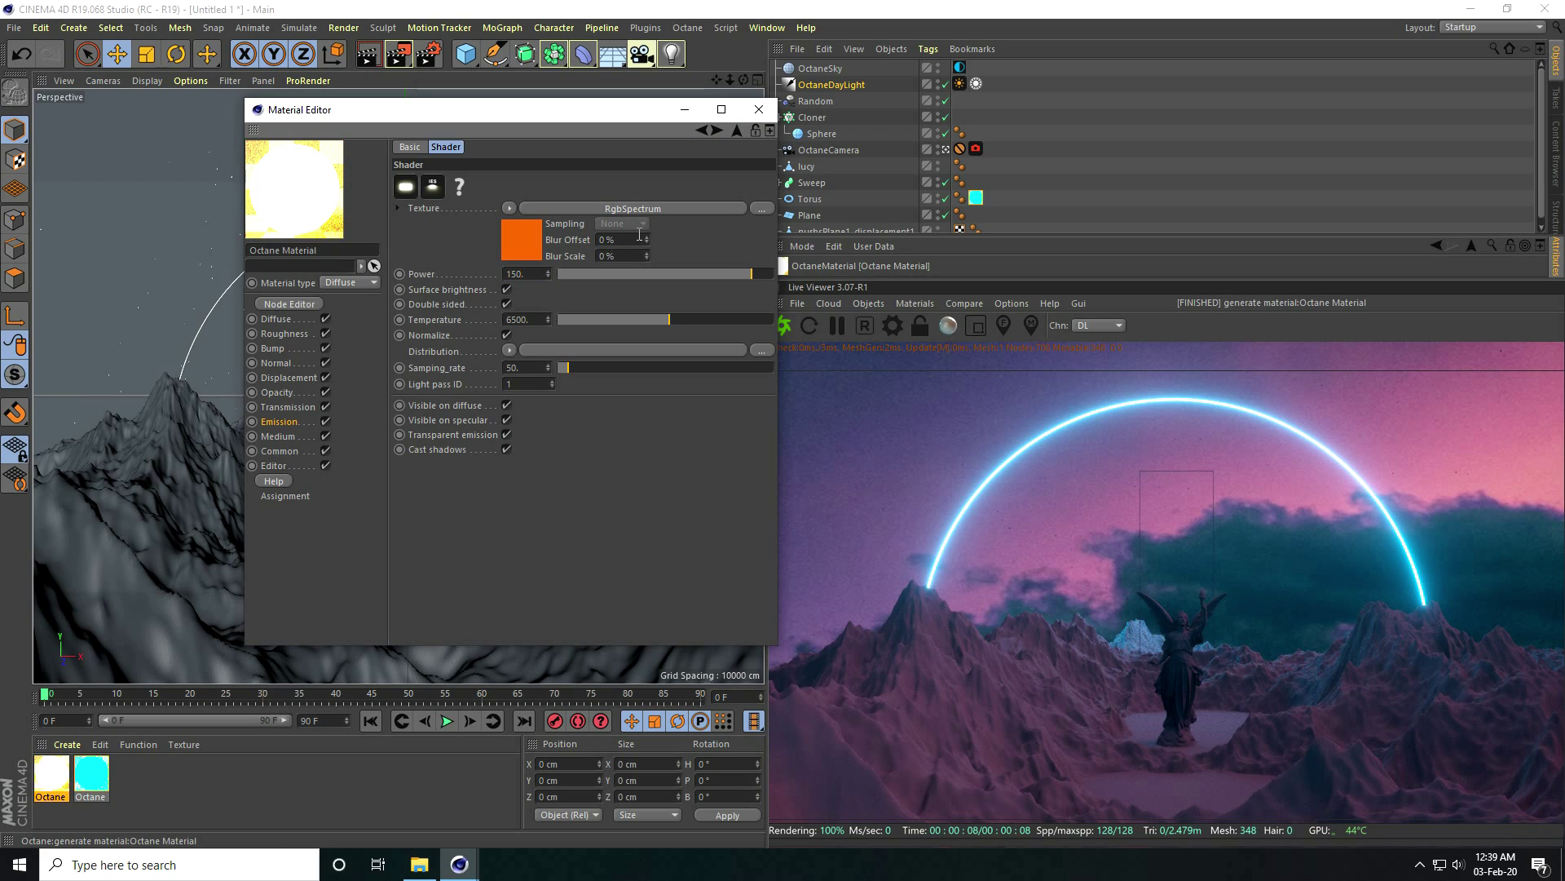
pyautogui.click(759, 109)
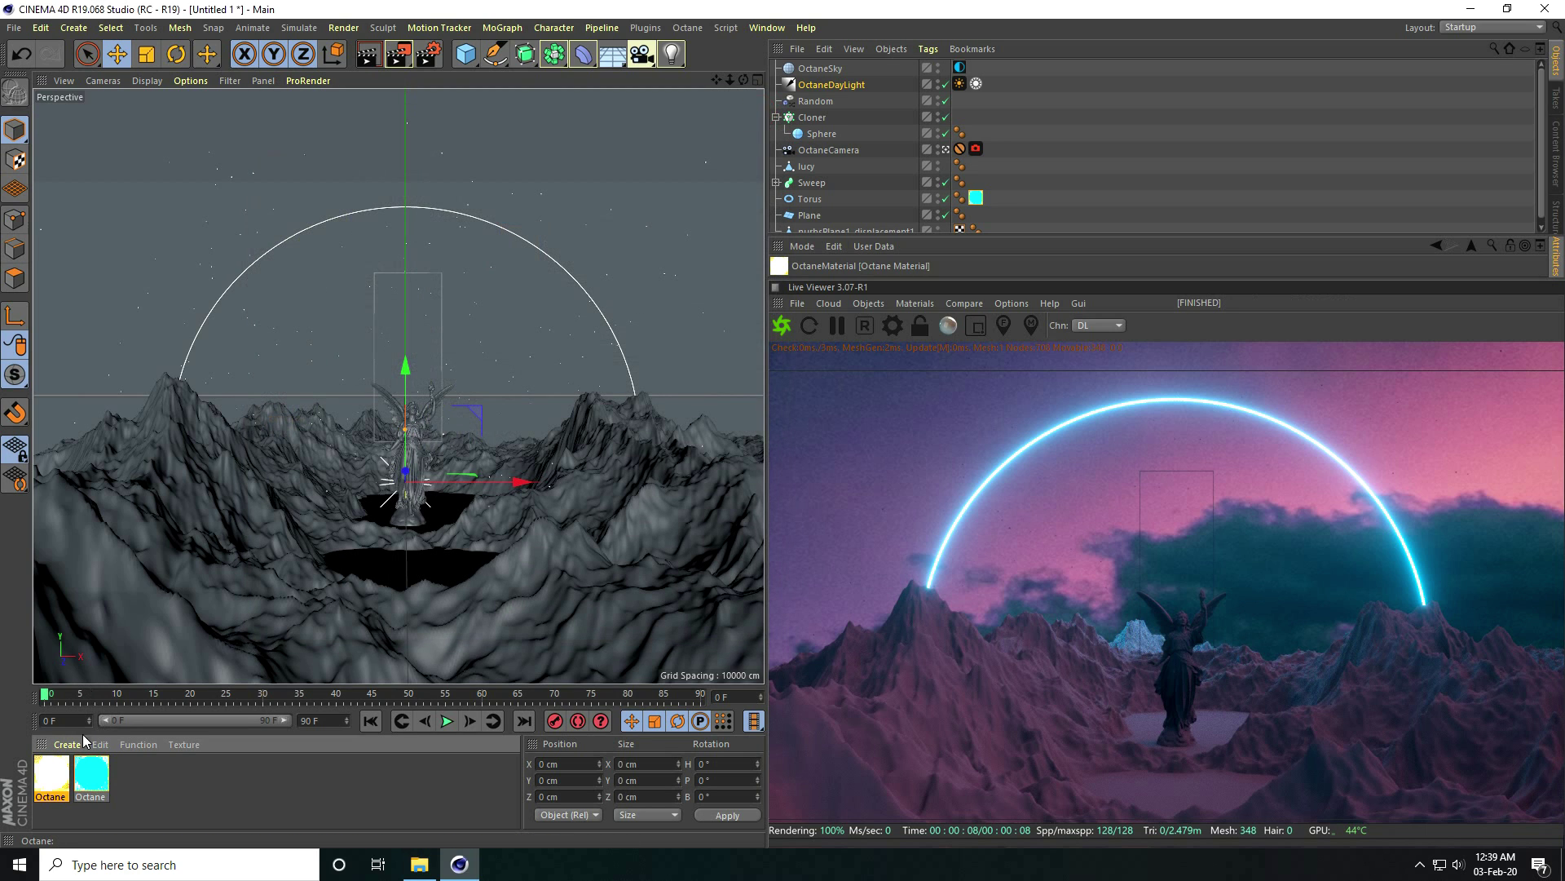
pyautogui.moveTo(835, 223); pyautogui.dragTo(824, 184)
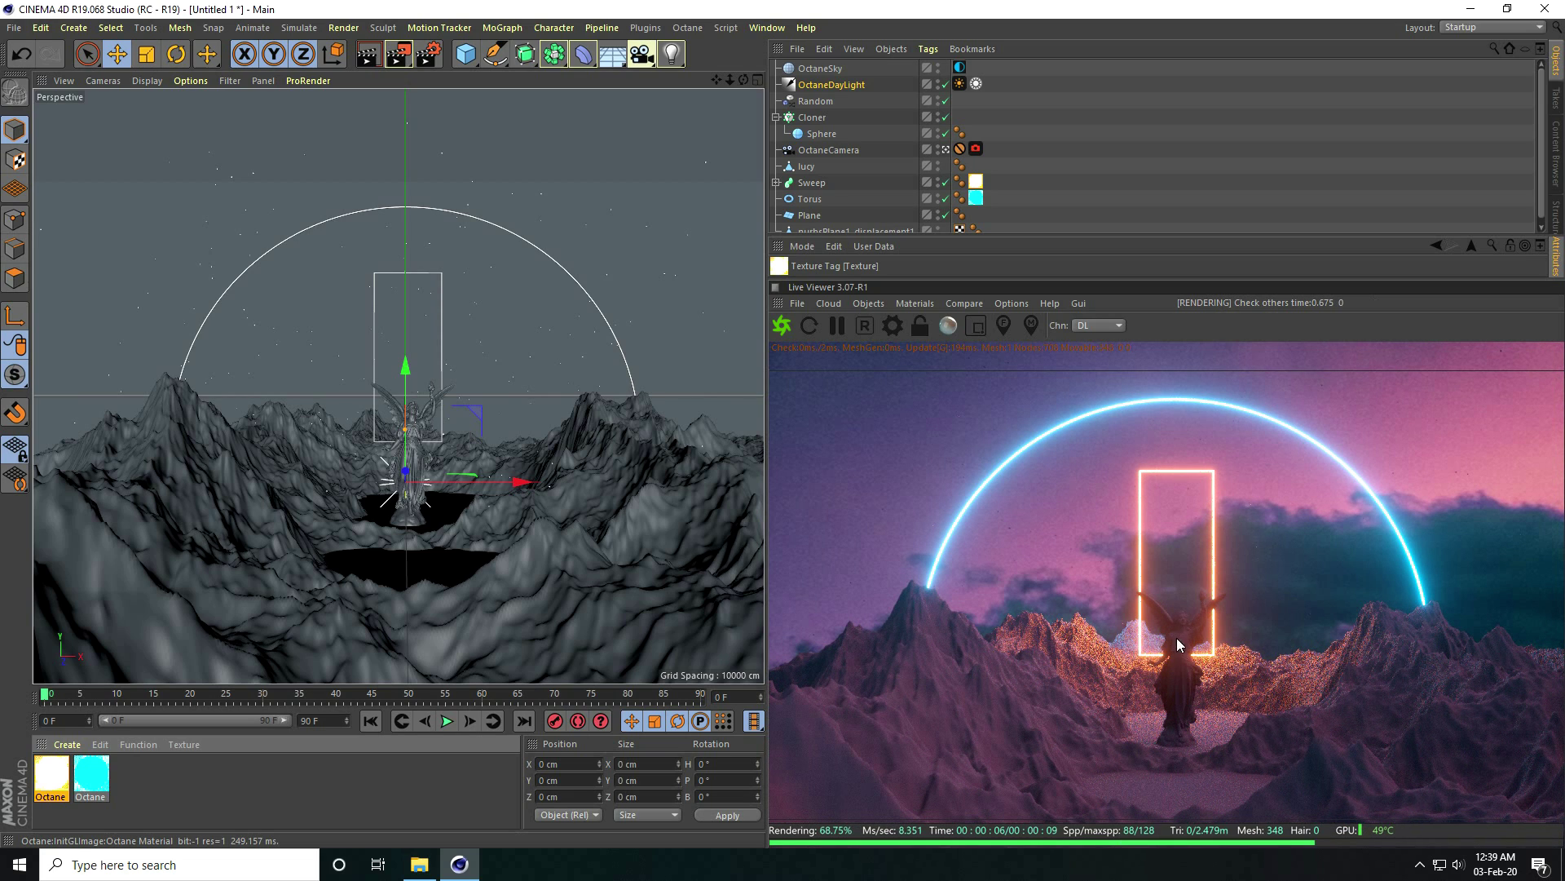
# Create another Octane material and add a texture emission to it.
pyautogui.click(66, 744)
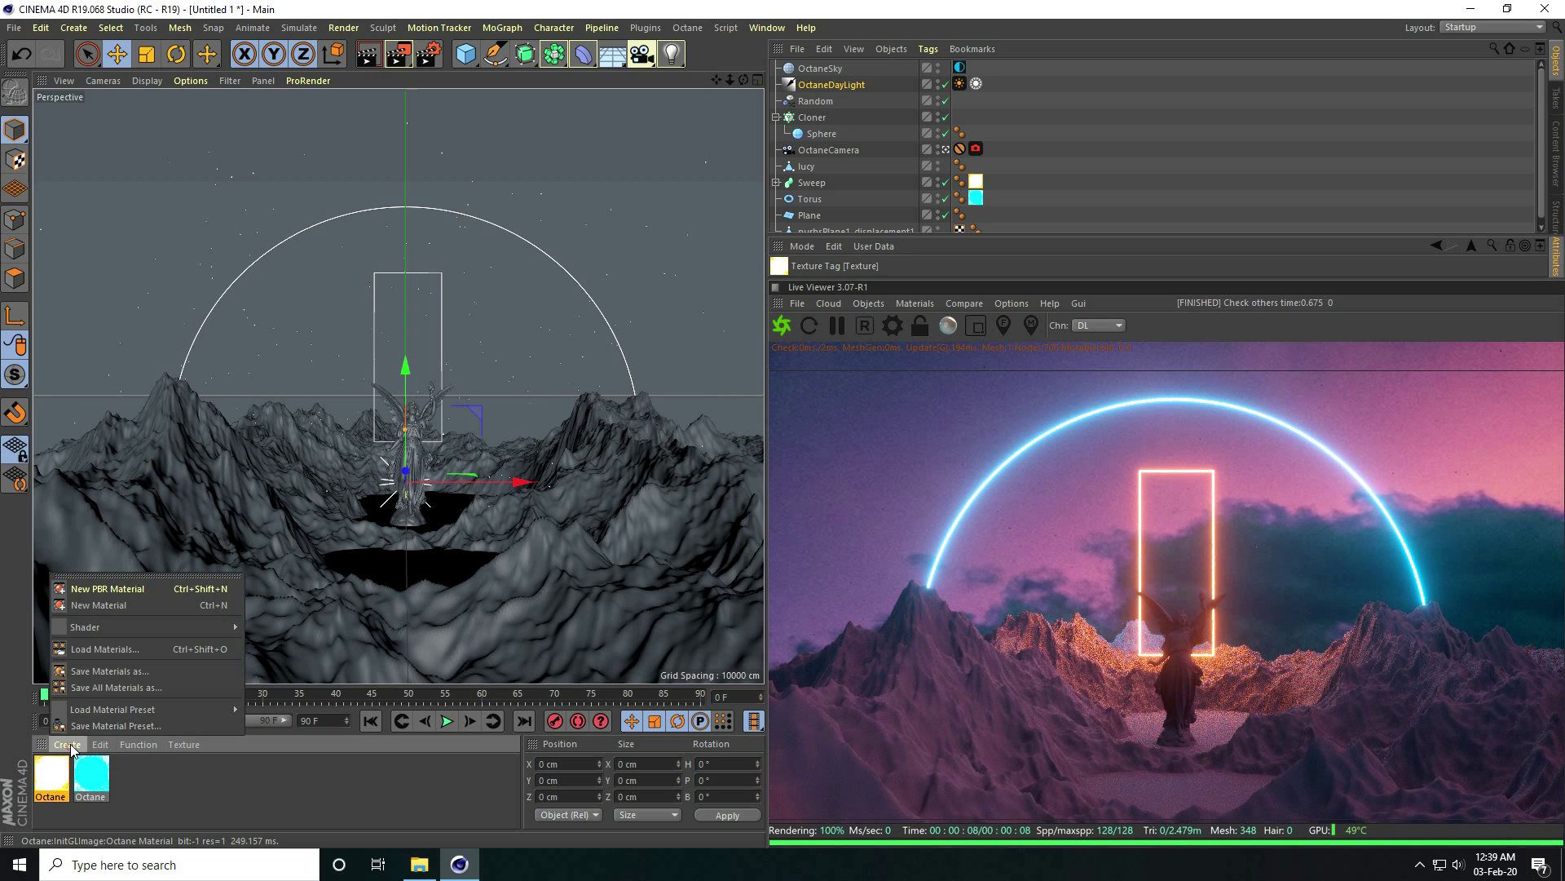
pyautogui.moveTo(86, 627)
pyautogui.moveTo(272, 595)
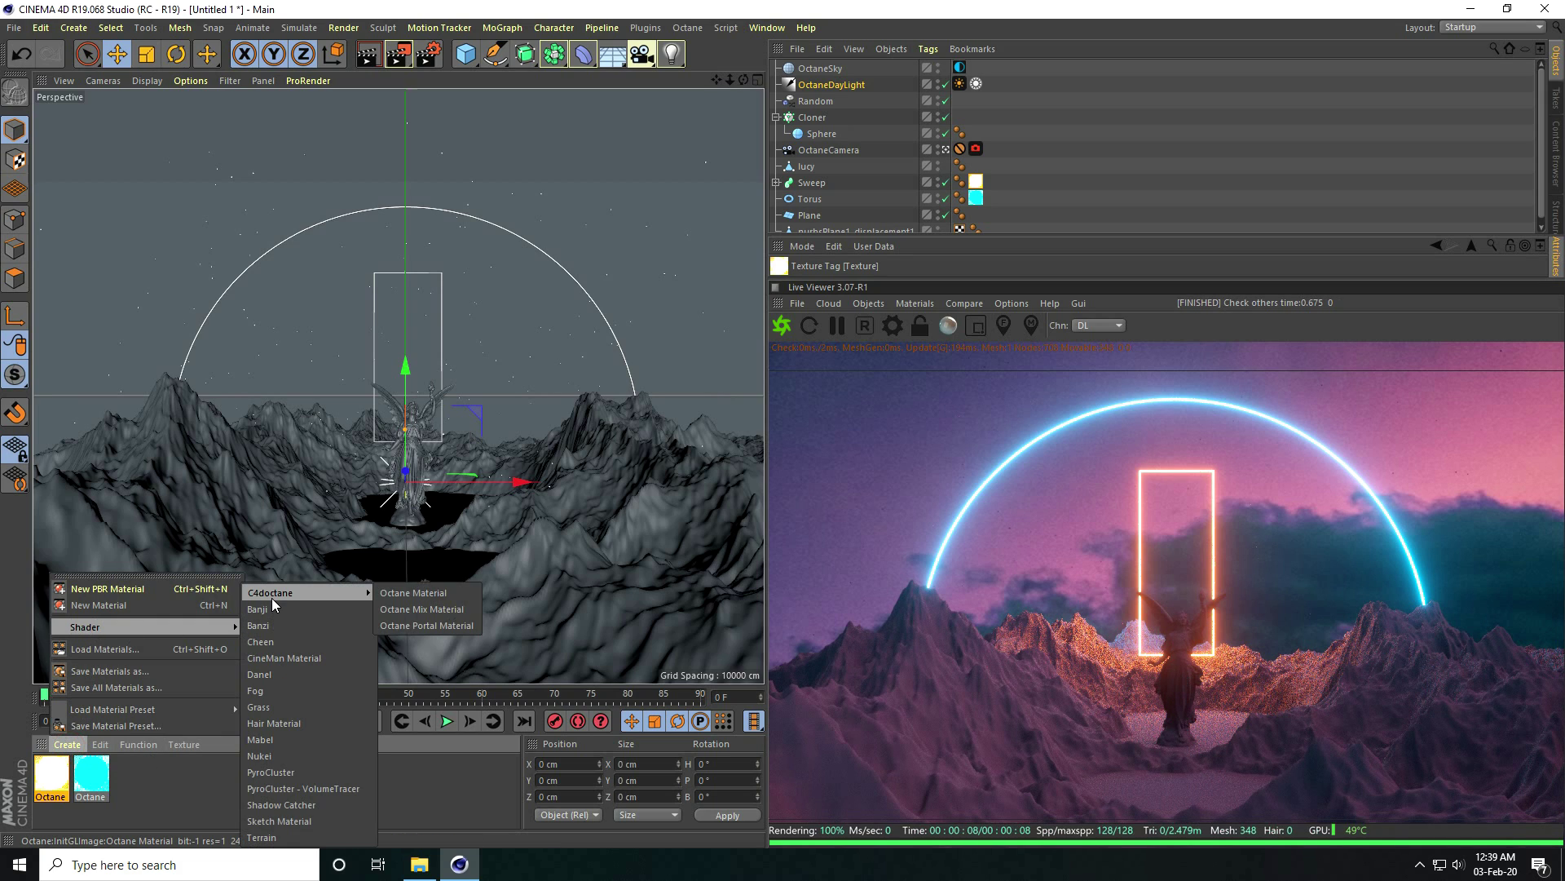
pyautogui.click(413, 594)
pyautogui.doubleClick(54, 775)
pyautogui.click(276, 422)
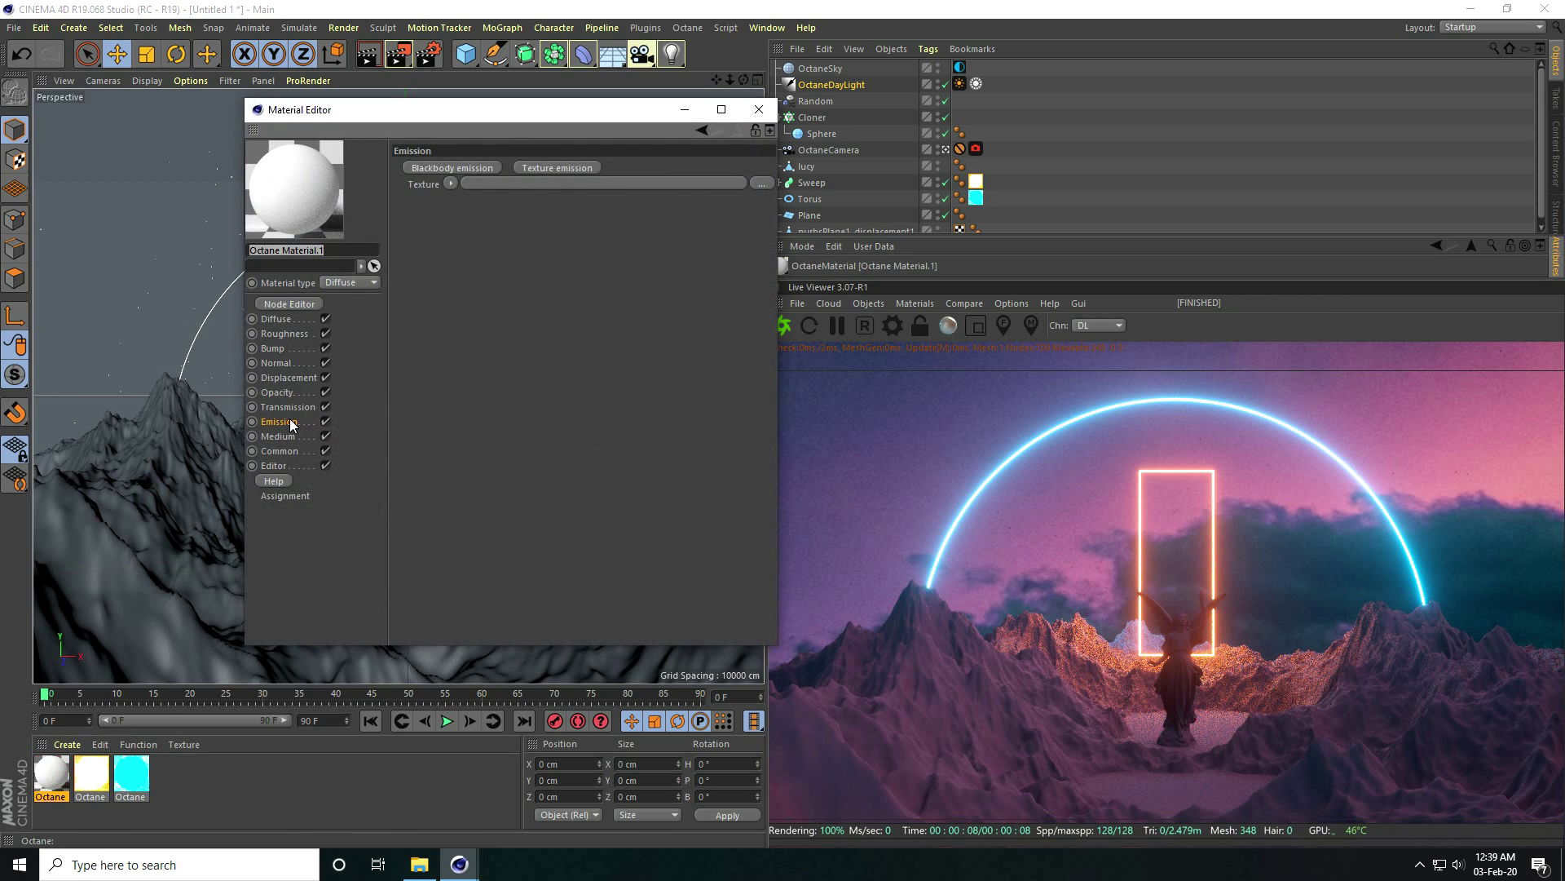
pyautogui.click(538, 167)
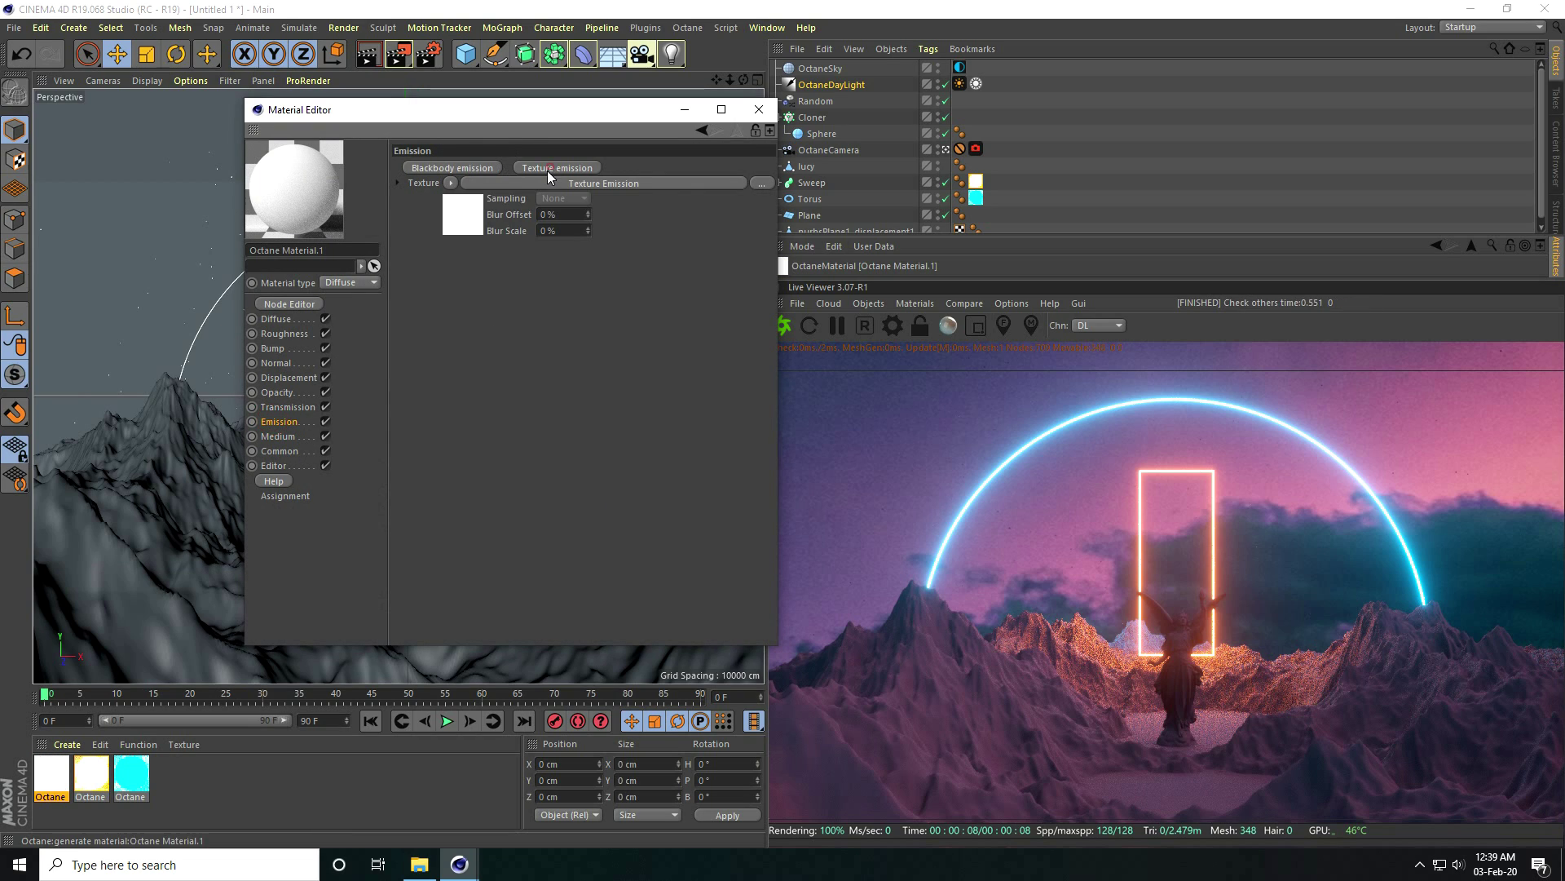
# Enable Surface brightness on the white material's texture emission and apply the material to the lucy statue.
pyautogui.click(464, 210)
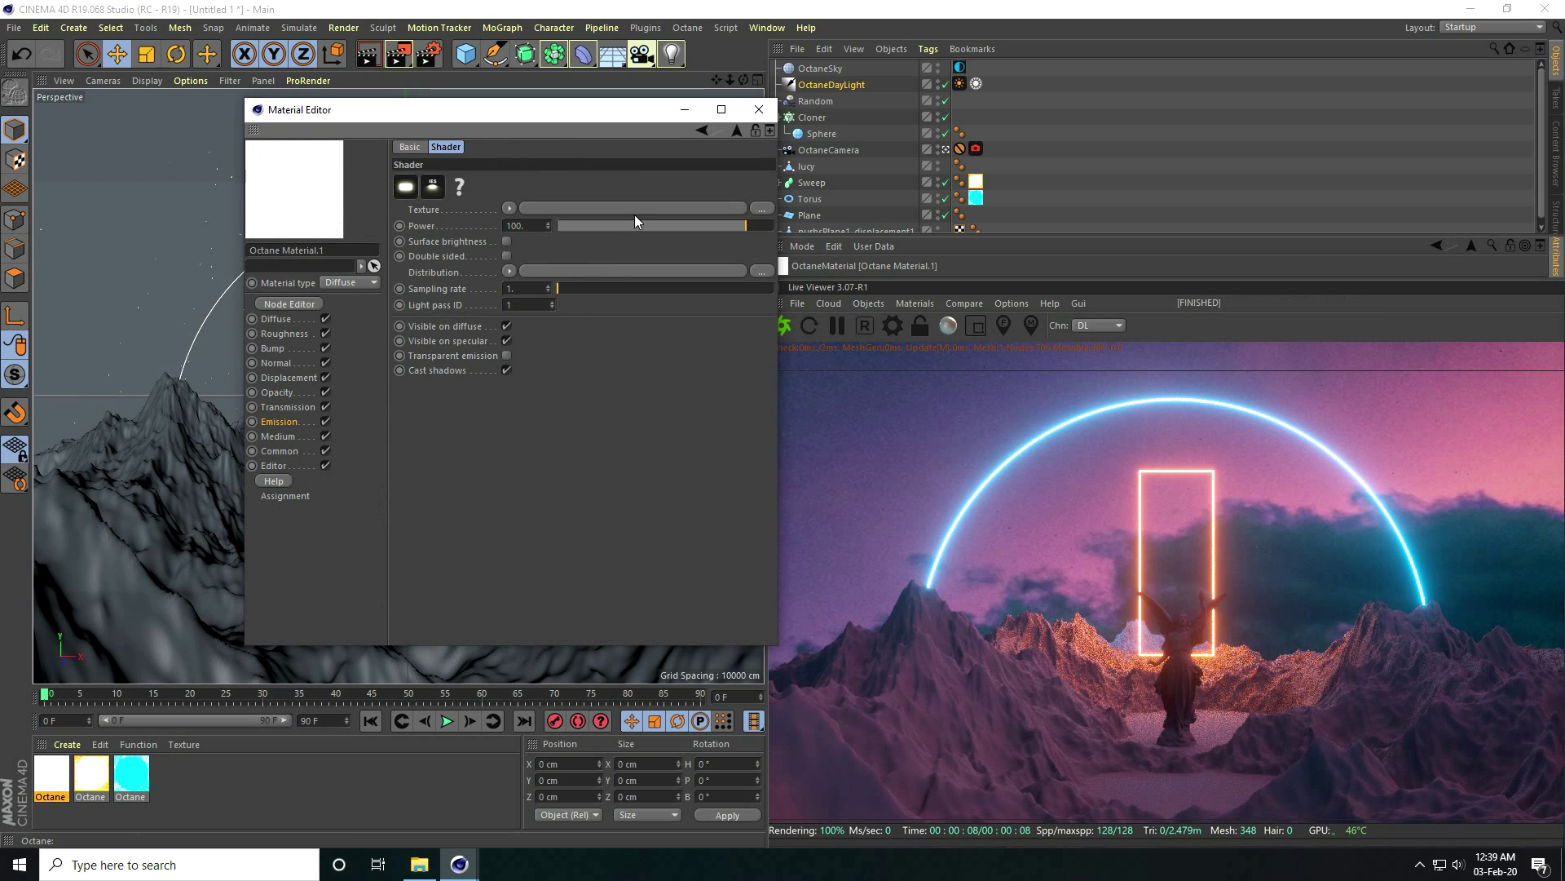
pyautogui.click(506, 241)
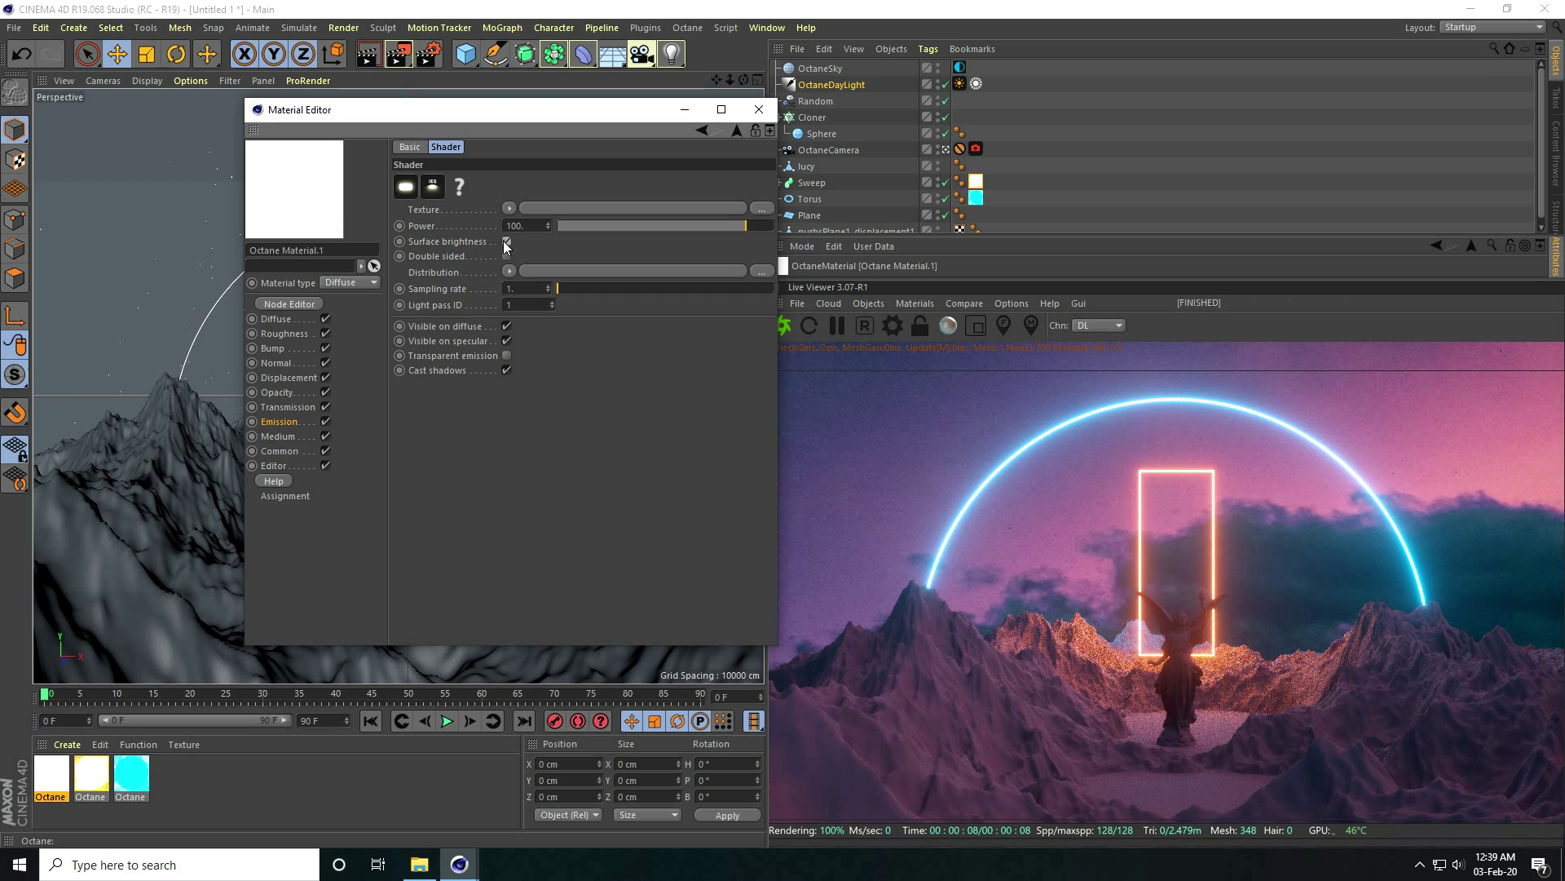
pyautogui.click(758, 109)
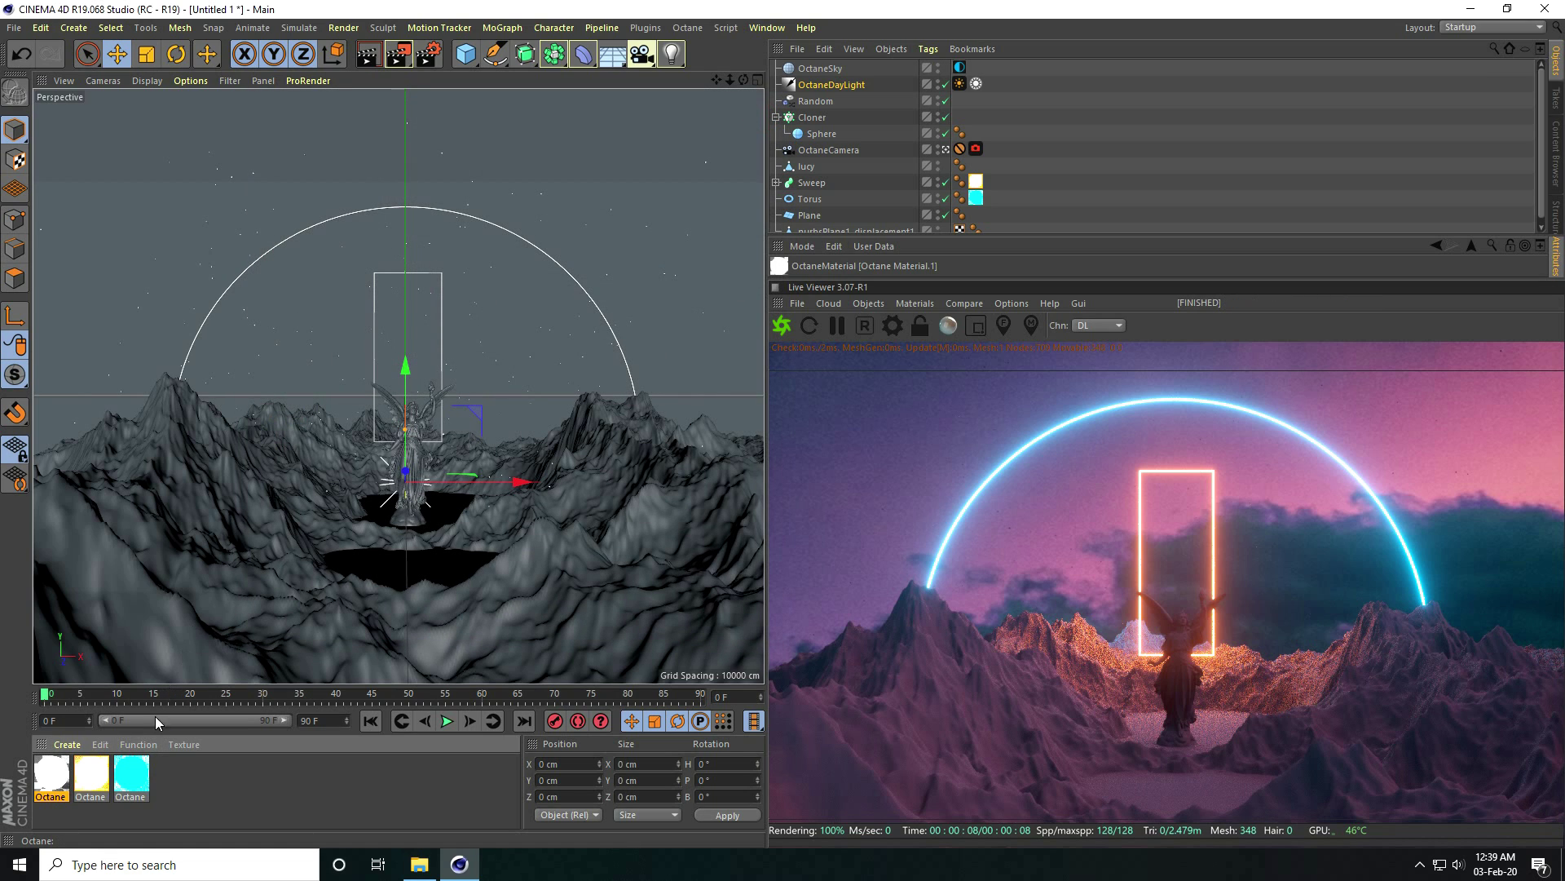
pyautogui.moveTo(54, 777); pyautogui.dragTo(817, 167)
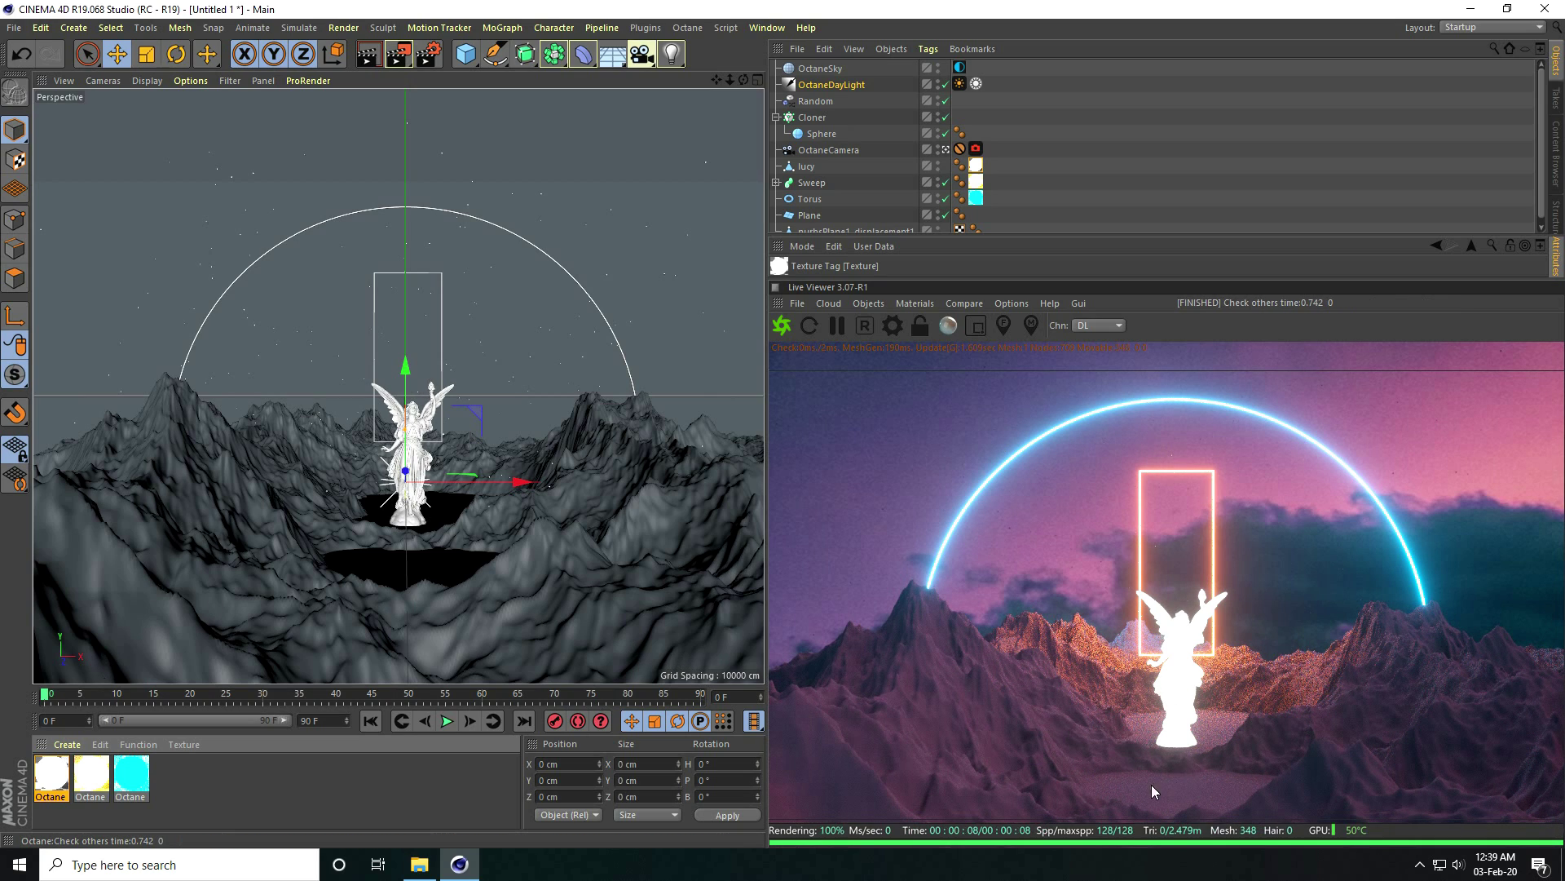
# Create a new Octane material and set its material type to Glossy.
pyautogui.click(85, 743)
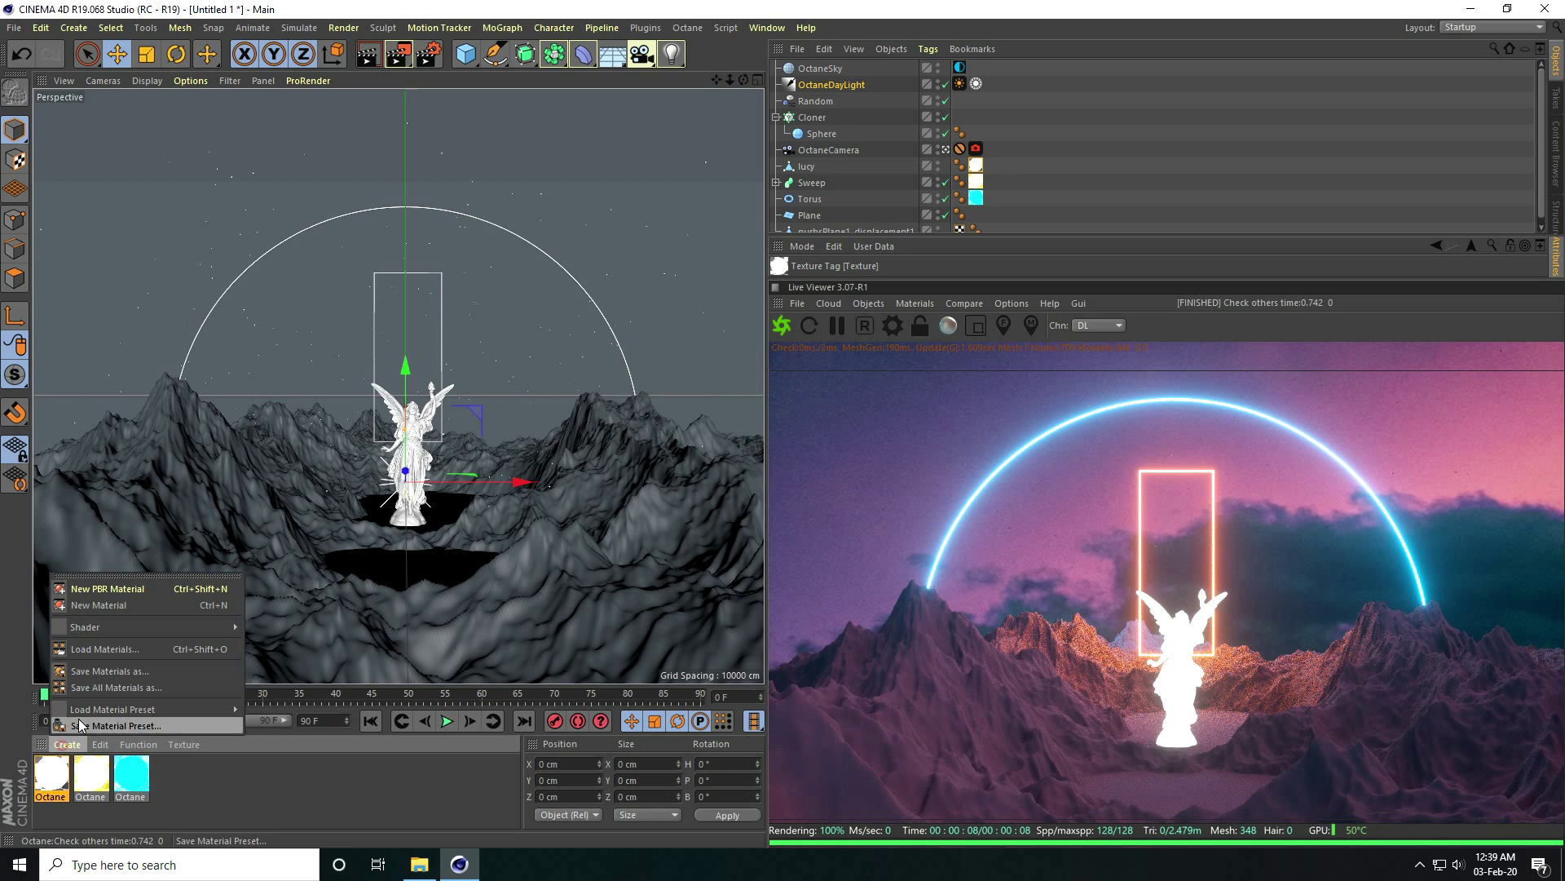
pyautogui.moveTo(89, 628)
pyautogui.moveTo(326, 593)
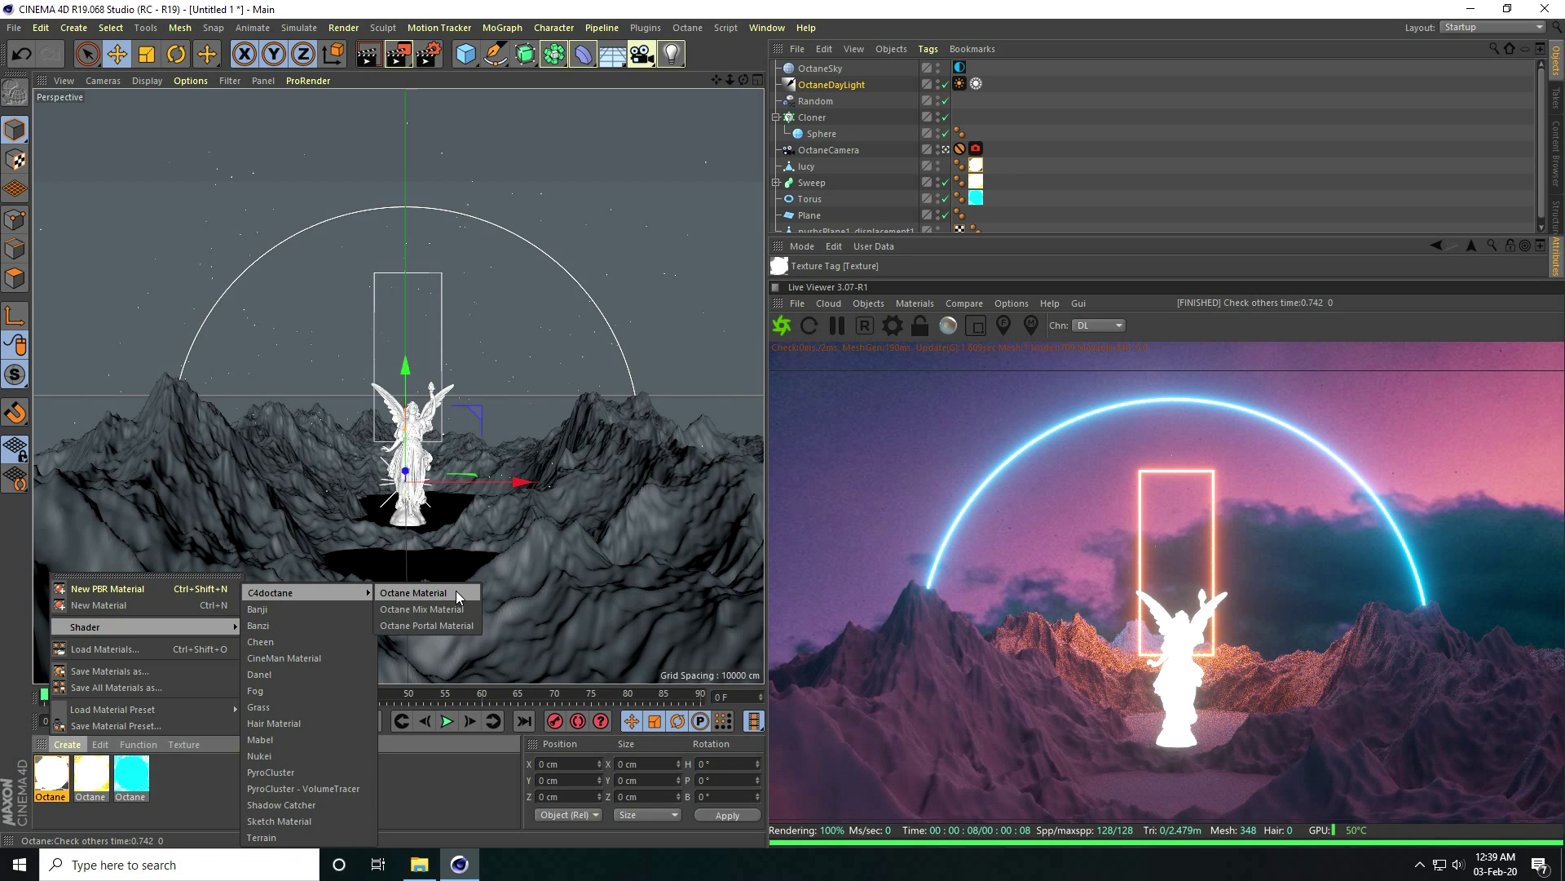
pyautogui.click(433, 591)
pyautogui.doubleClick(44, 771)
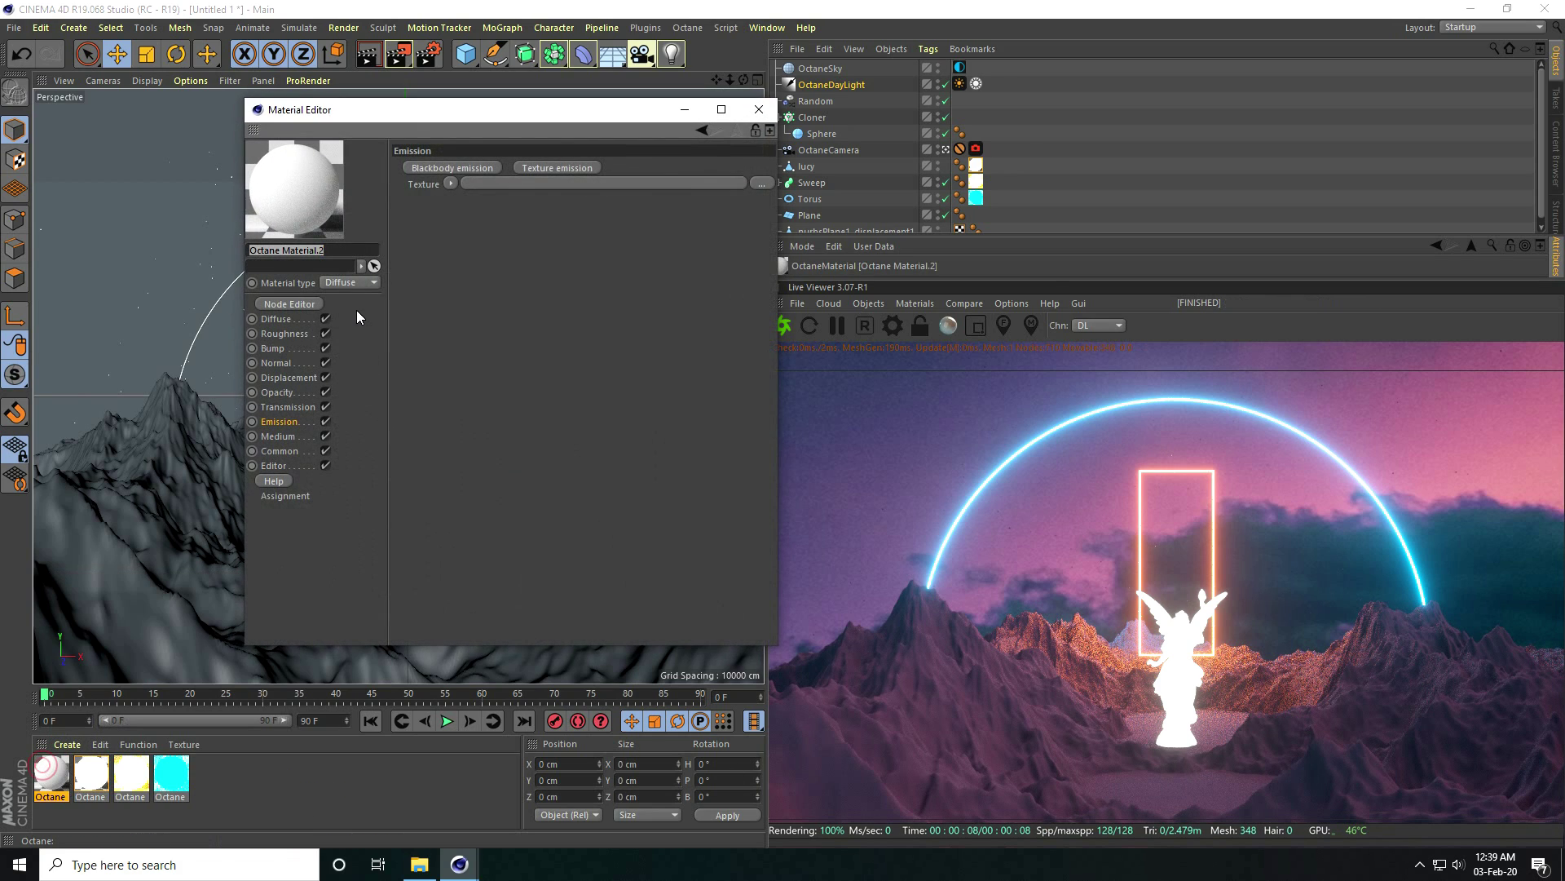
pyautogui.click(350, 283)
pyautogui.click(354, 315)
# Set the glossy material's diffuse colour to black.
pyautogui.click(282, 317)
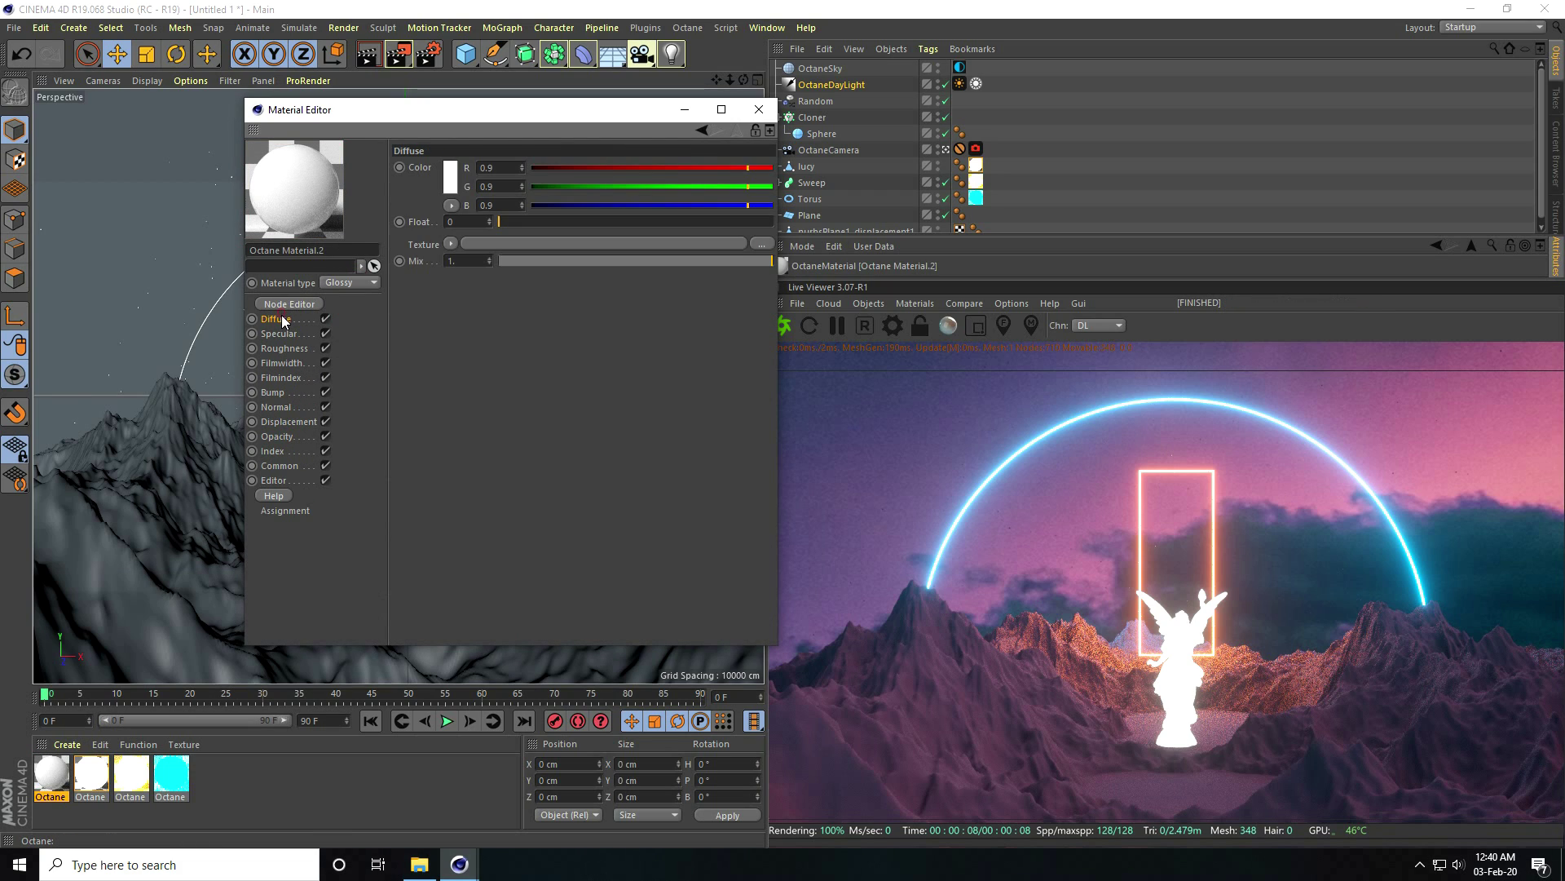
pyautogui.click(429, 176)
pyautogui.moveTo(451, 214); pyautogui.dragTo(382, 217)
pyautogui.click(408, 240)
# Add an Octane ImageTexture shader to the black glossy material's roughness and open its shader settings.
pyautogui.click(286, 351)
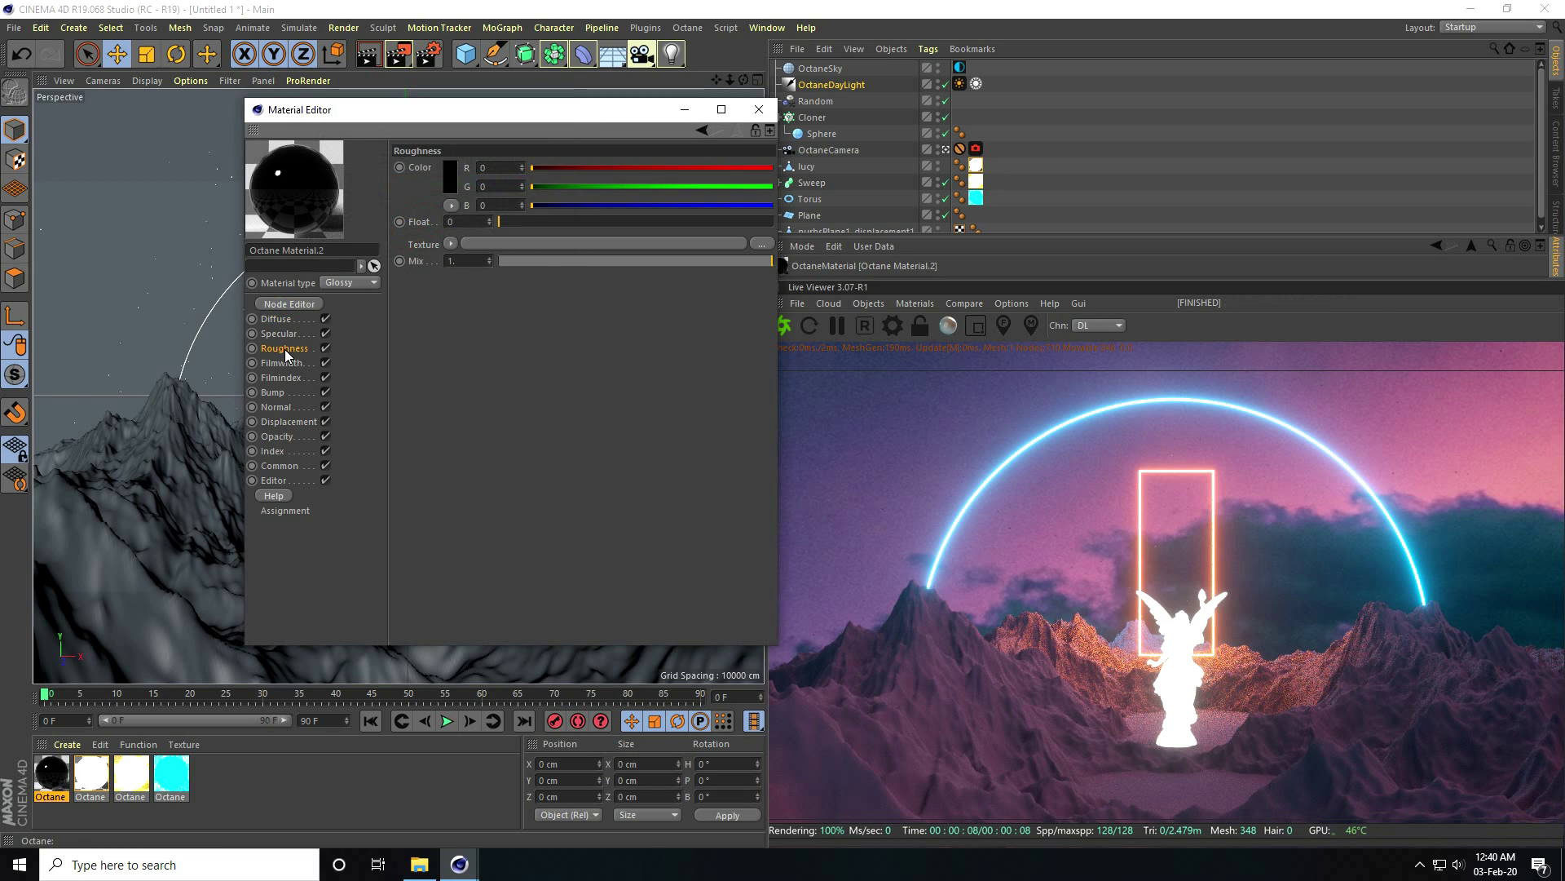
pyautogui.click(451, 243)
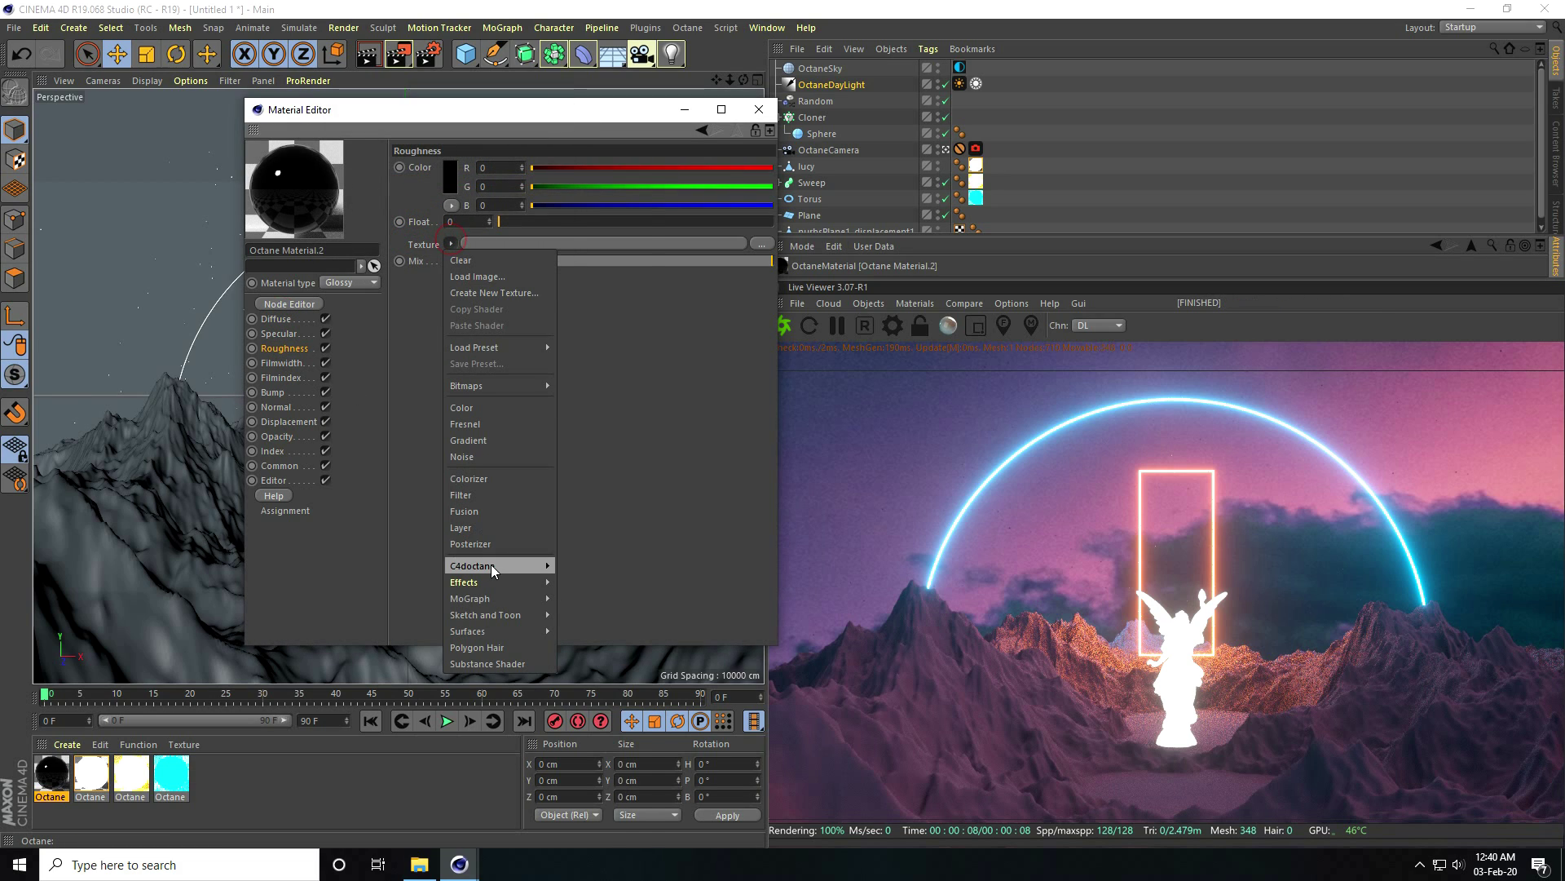
pyautogui.moveTo(489, 564)
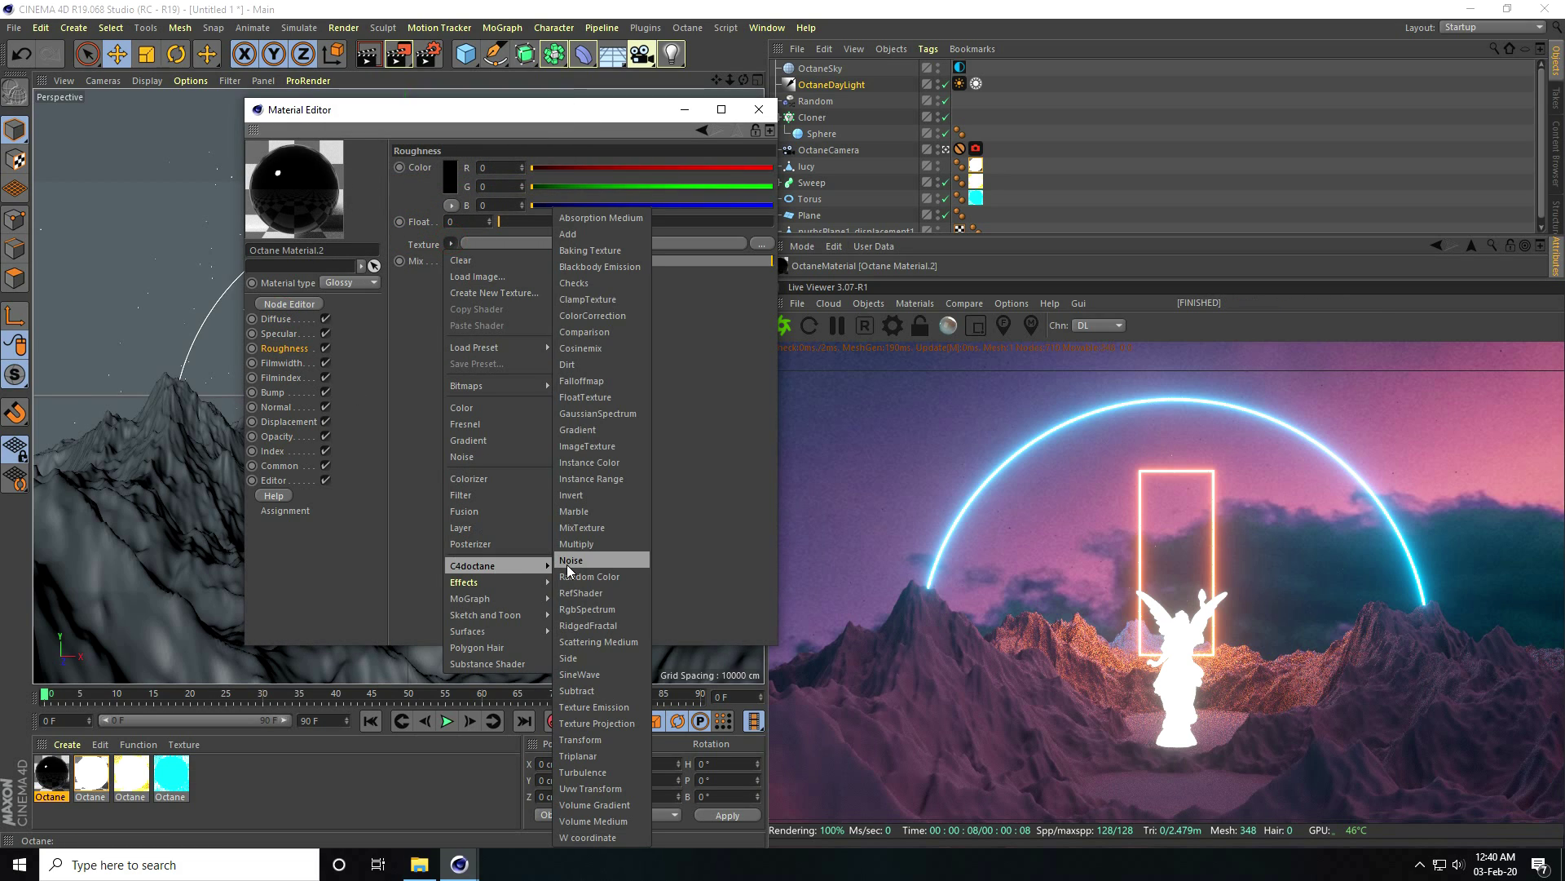
pyautogui.click(595, 447)
pyautogui.click(453, 279)
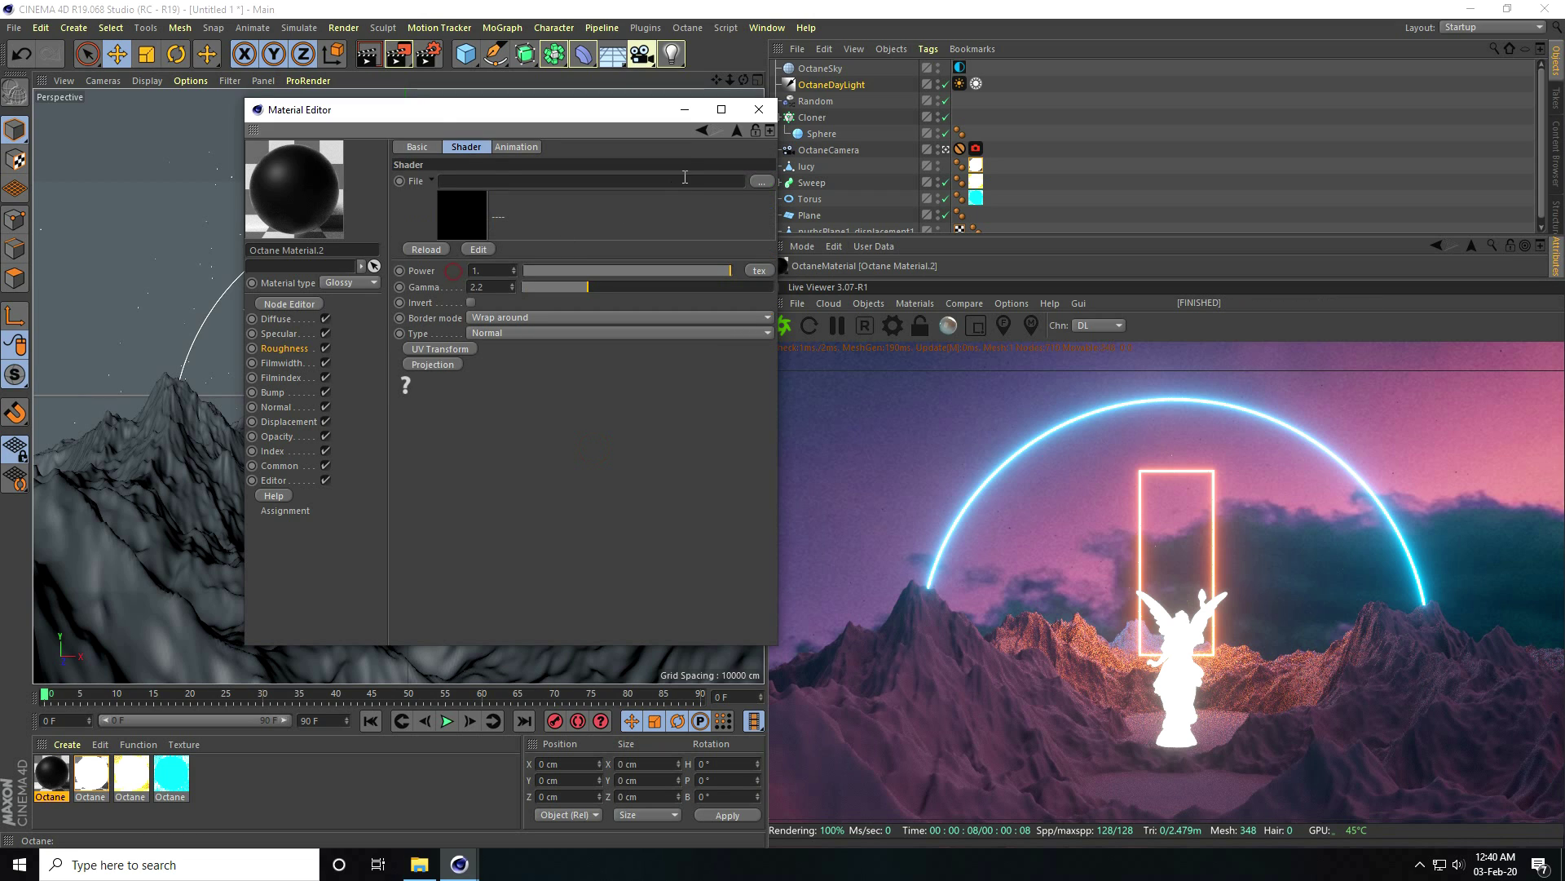
# Load NEW FLOOR.jpg from the Desktop tex folder as the roughness image without copying it to the project, with power 1.5.
pyautogui.click(762, 181)
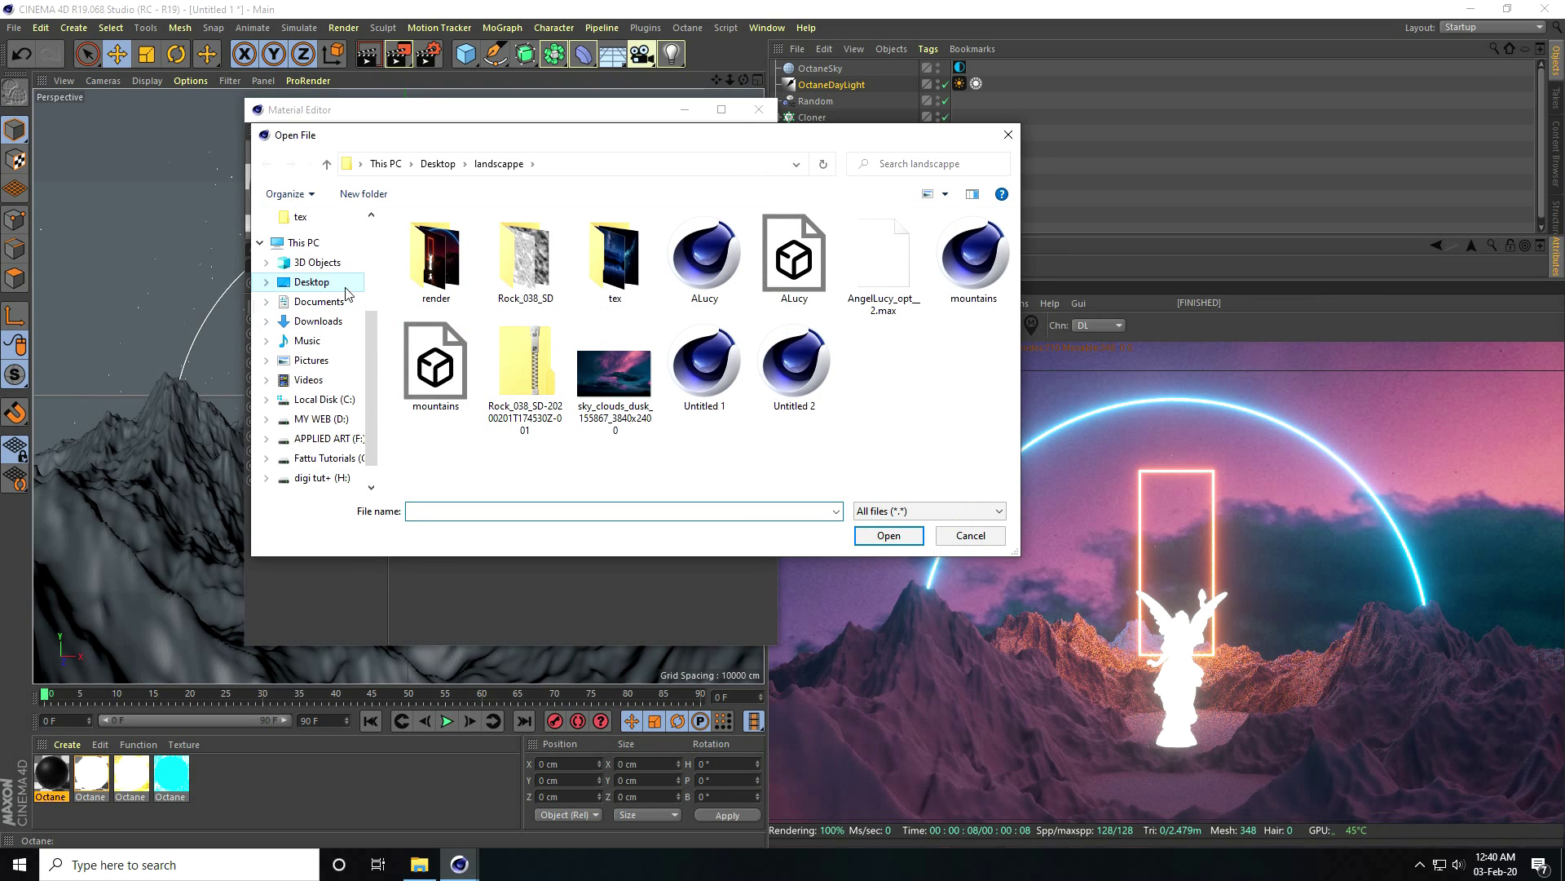
pyautogui.click(325, 287)
pyautogui.doubleClick(864, 306)
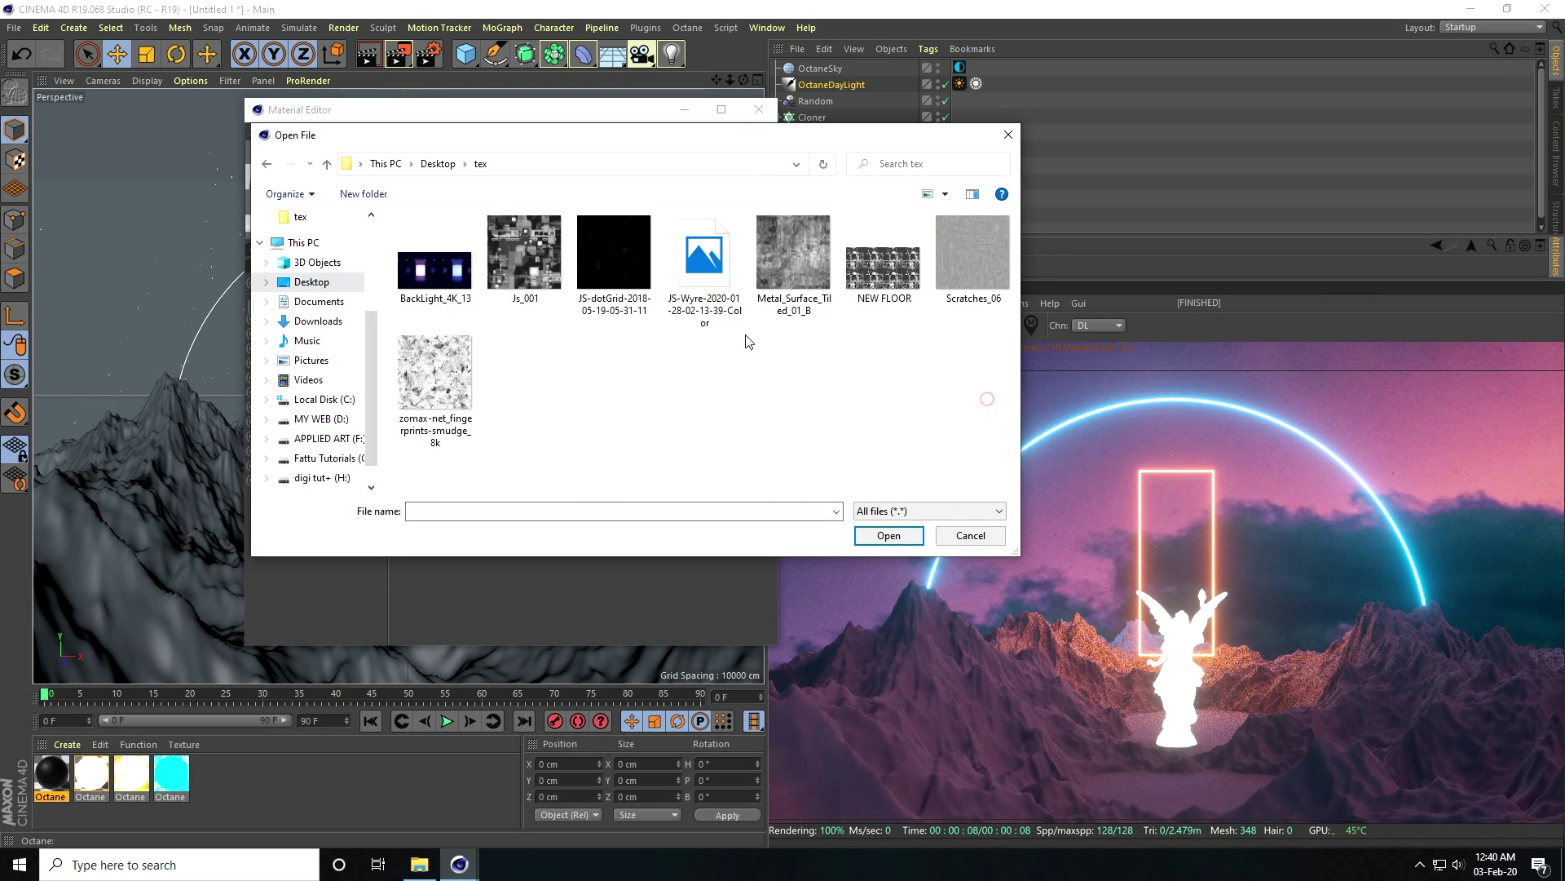
pyautogui.click(864, 306)
pyautogui.click(882, 536)
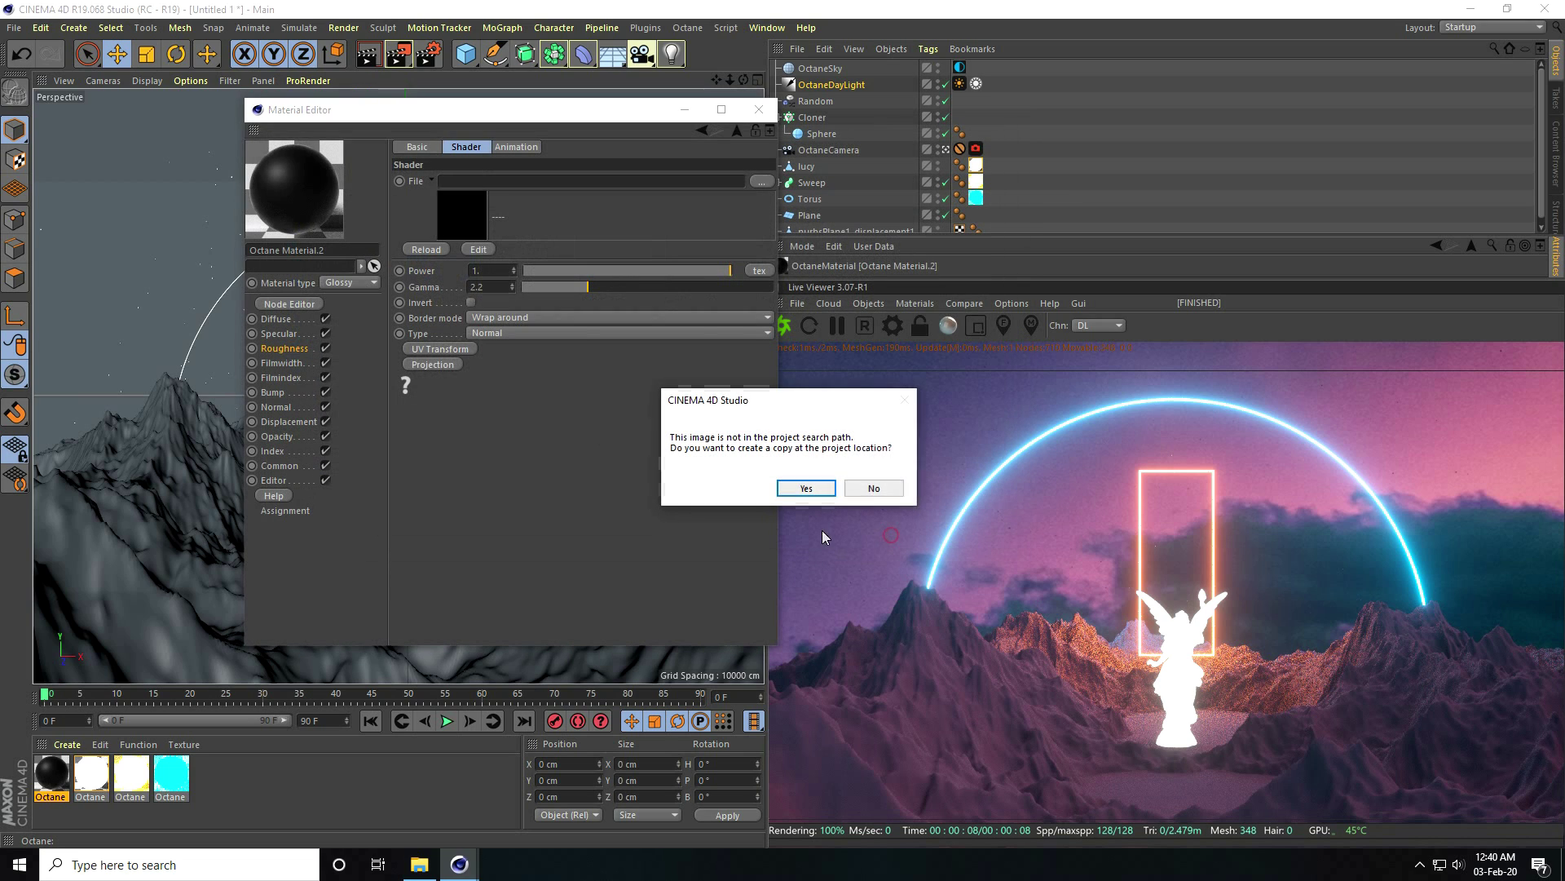
pyautogui.click(866, 492)
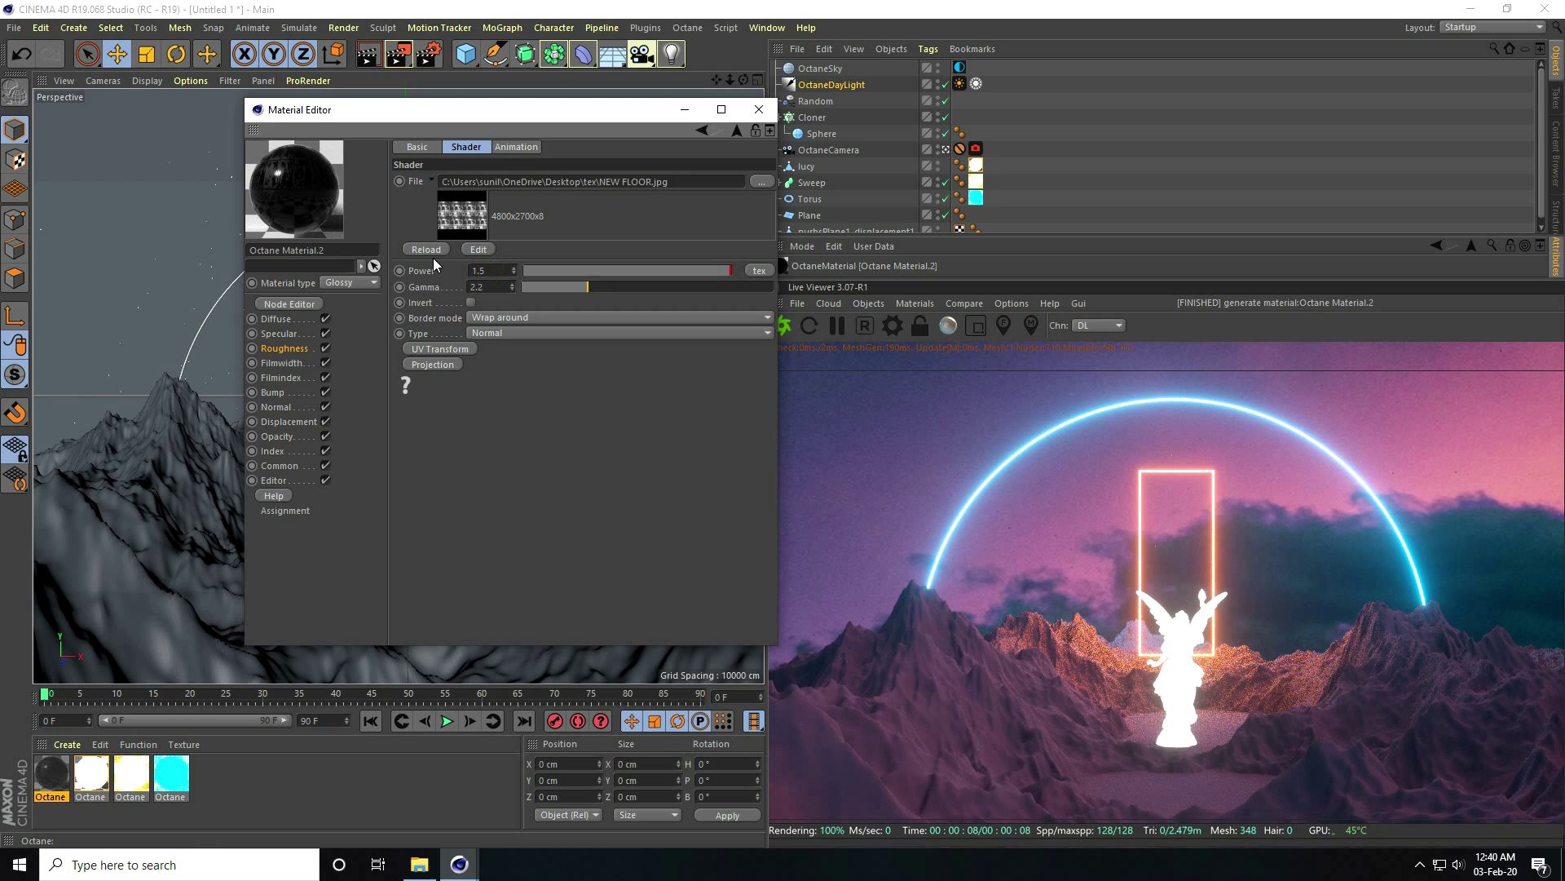
# Close the material settings and apply the black glossy material to the Plane.
pyautogui.click(758, 110)
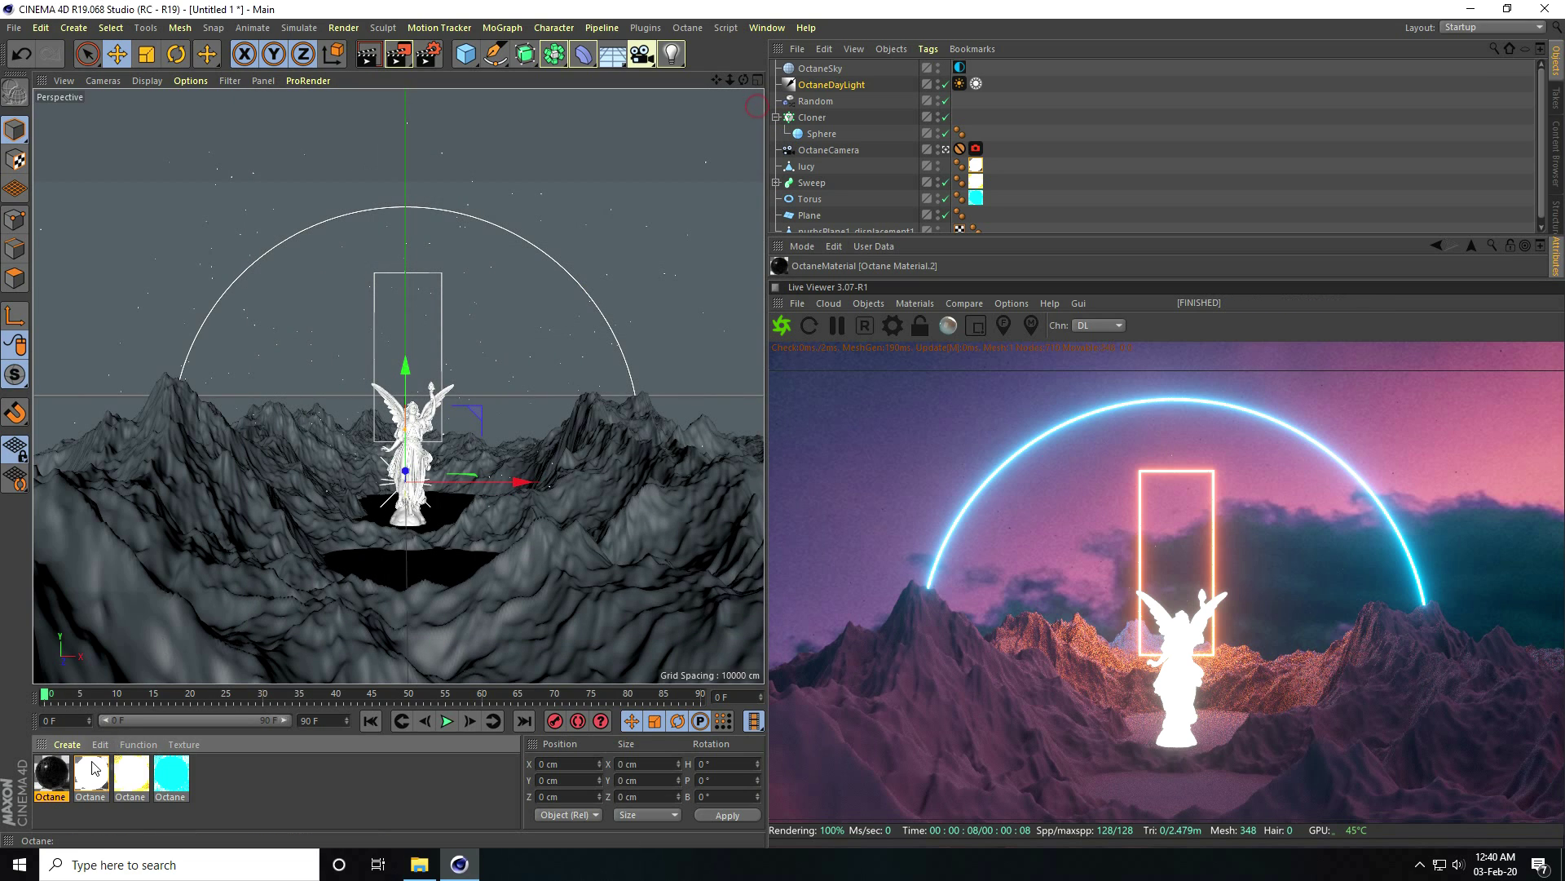
pyautogui.moveTo(44, 781); pyautogui.dragTo(820, 215)
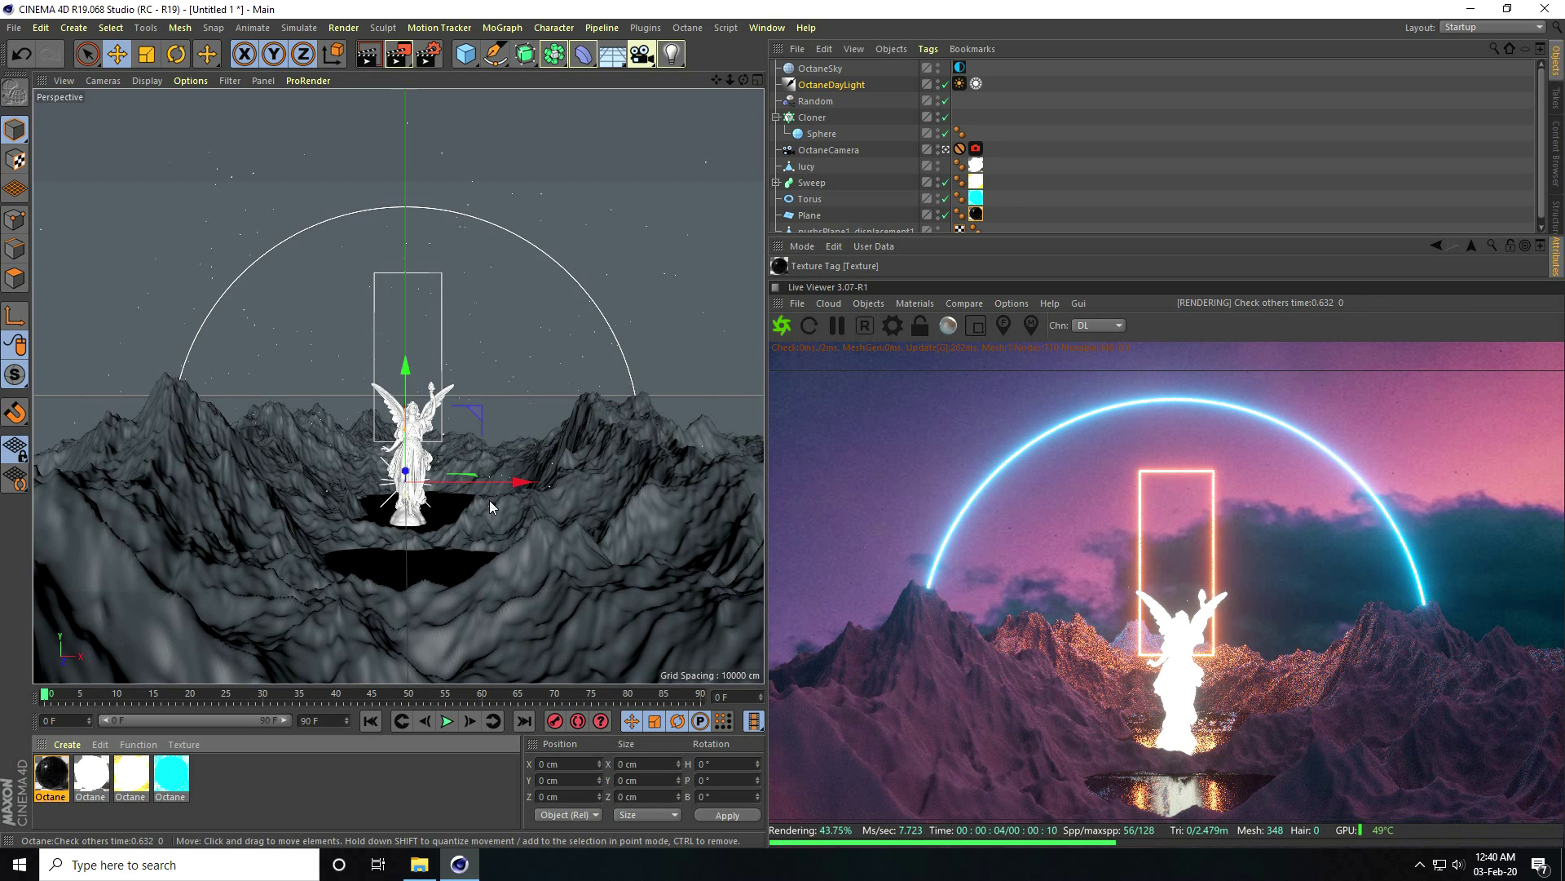
pyautogui.moveTo(995, 278); pyautogui.dragTo(996, 174)
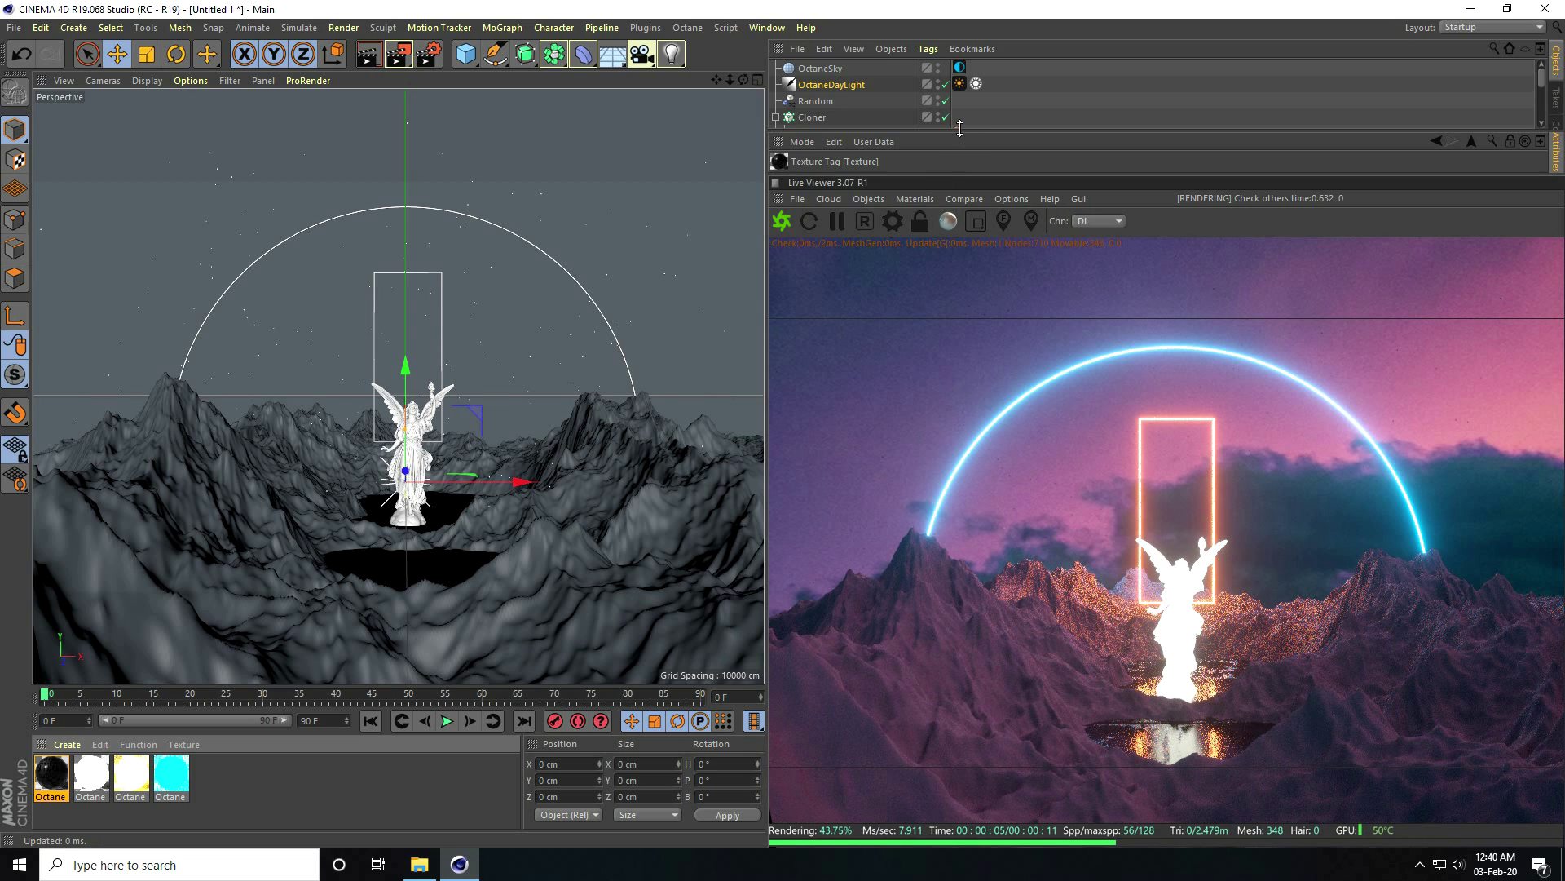
pyautogui.moveTo(963, 133); pyautogui.dragTo(962, 255)
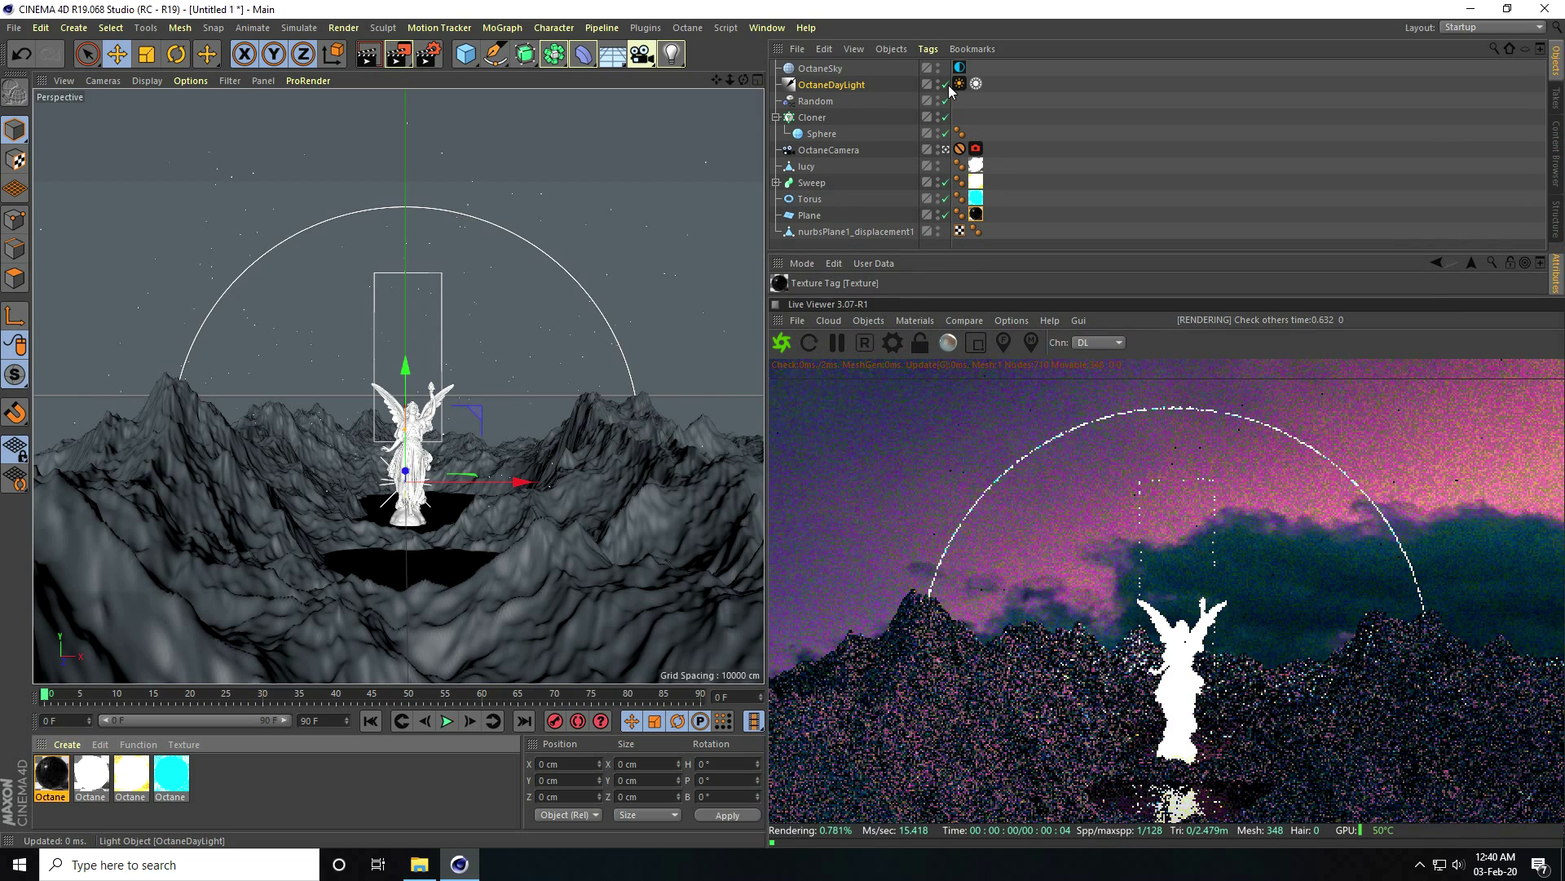
pyautogui.click(959, 69)
pyautogui.moveTo(1025, 251); pyautogui.dragTo(1037, 99)
pyautogui.scroll(5, 818, 187)
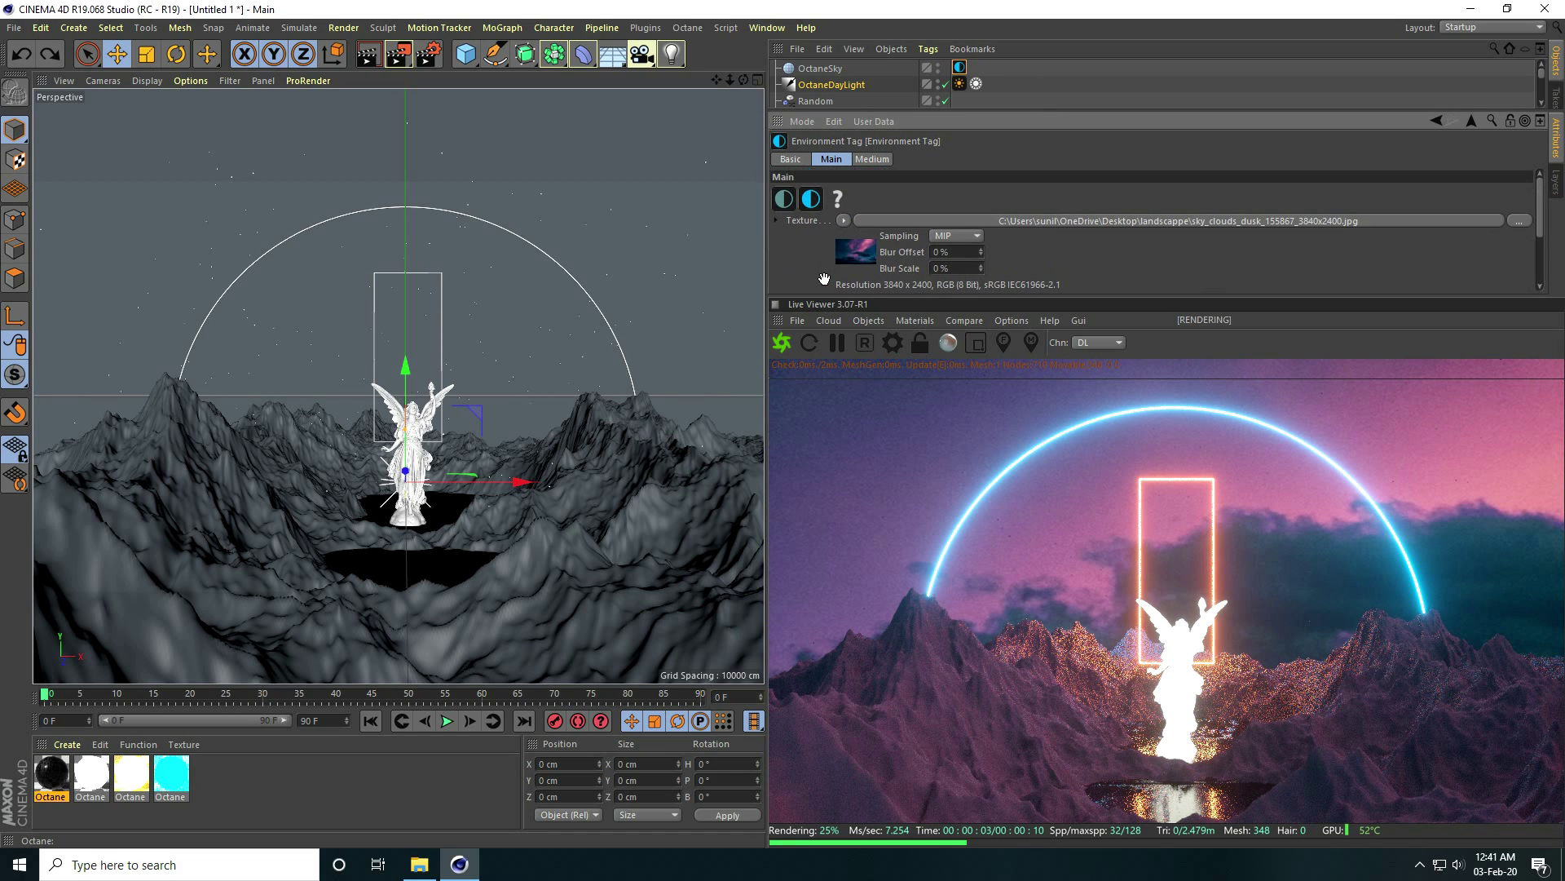
pyautogui.moveTo(831, 112); pyautogui.dragTo(833, 174)
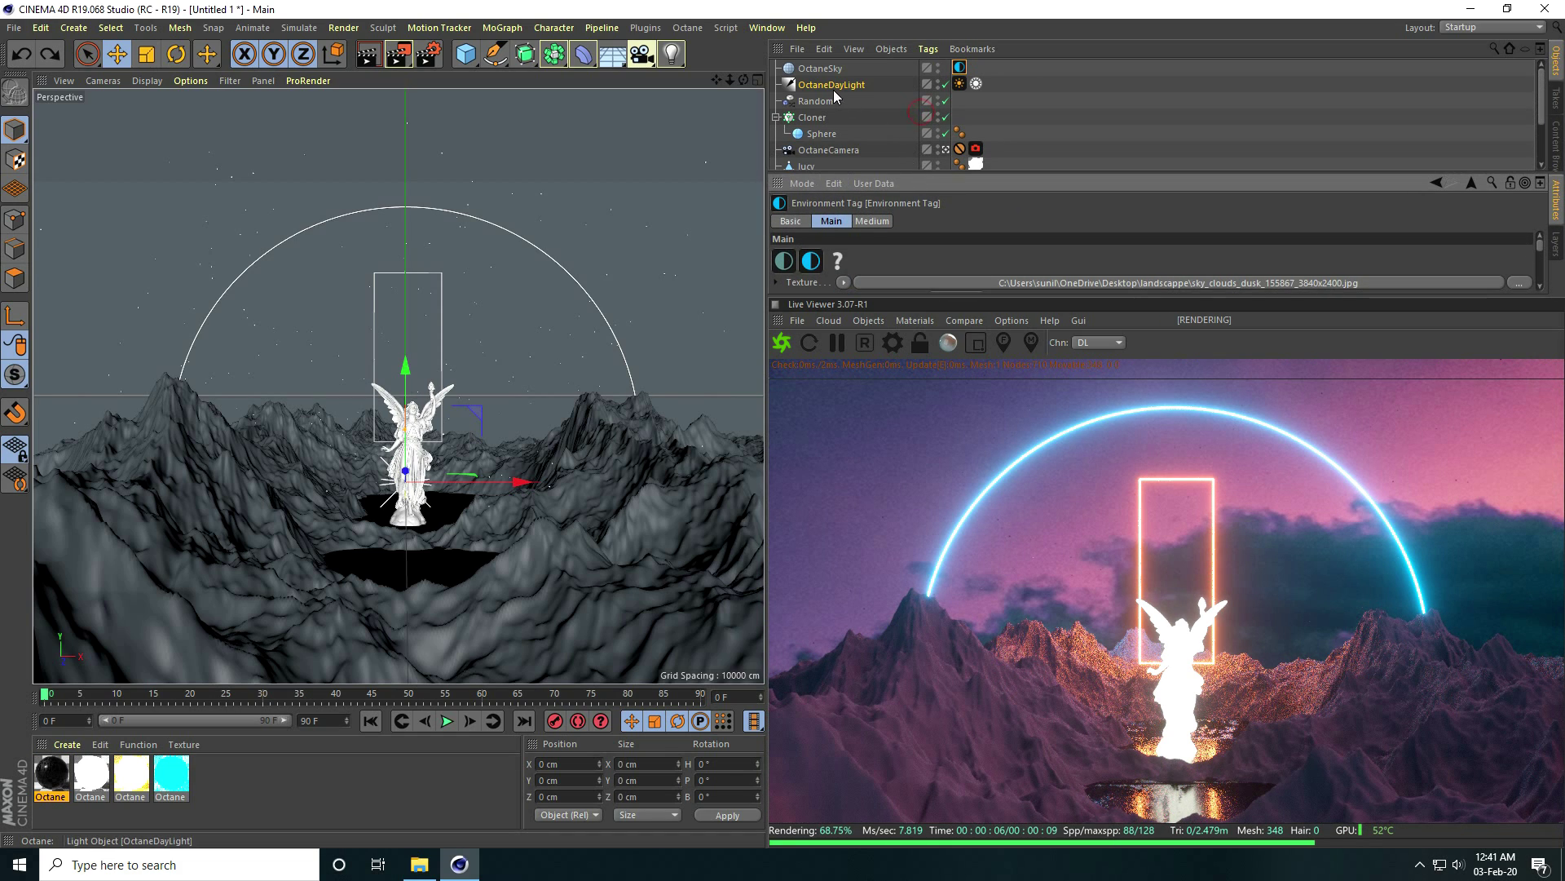
# Set the power of the OctaneDayLight object's DayLight tag to 0.1.
pyautogui.click(960, 84)
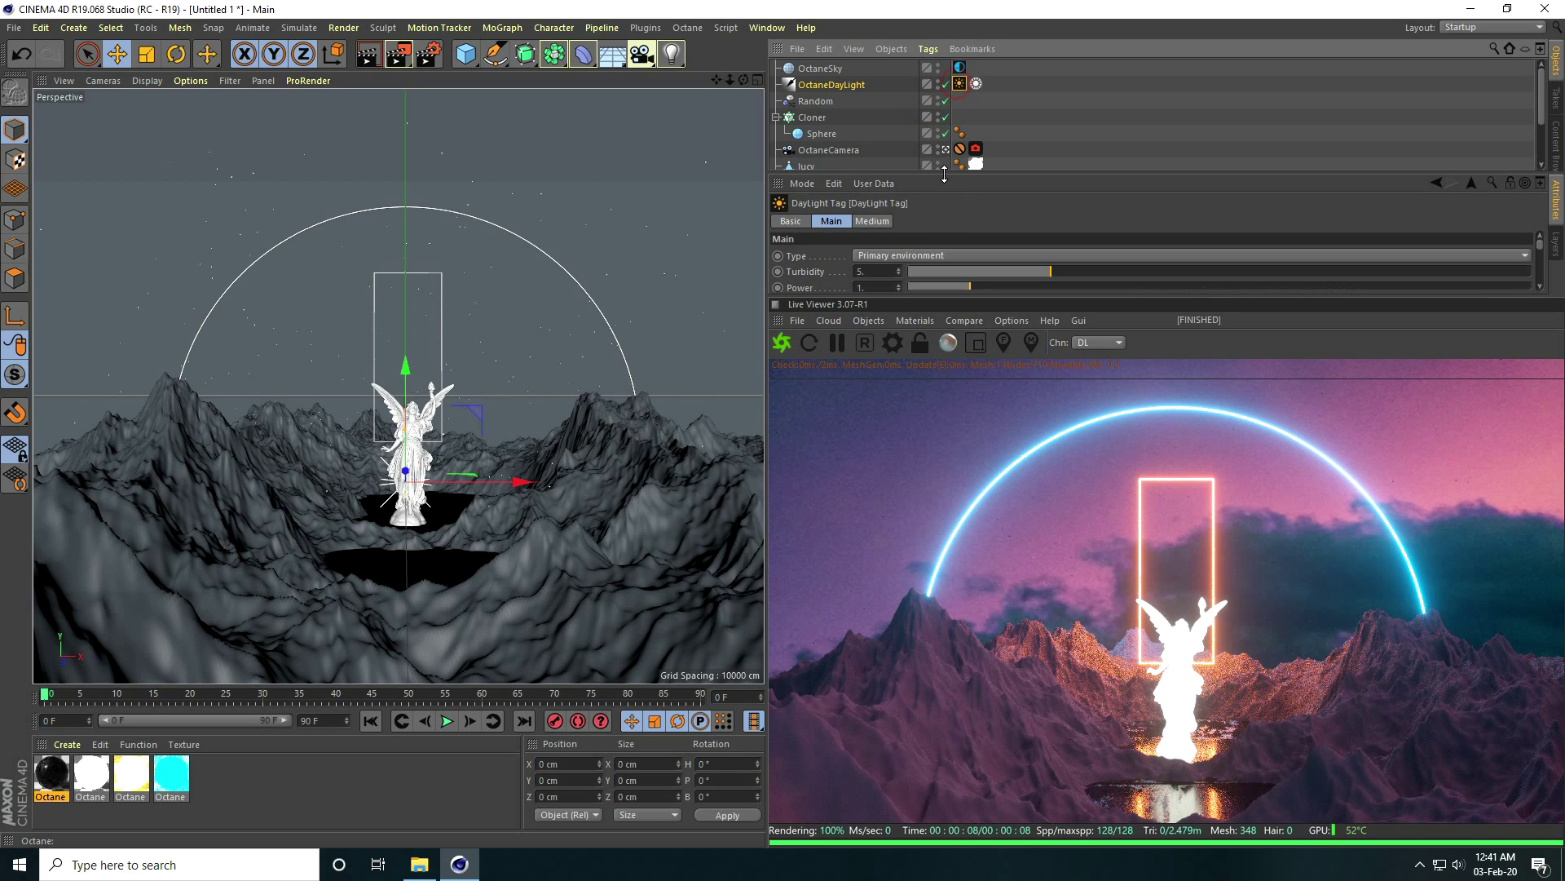
pyautogui.moveTo(943, 164); pyautogui.dragTo(943, 112)
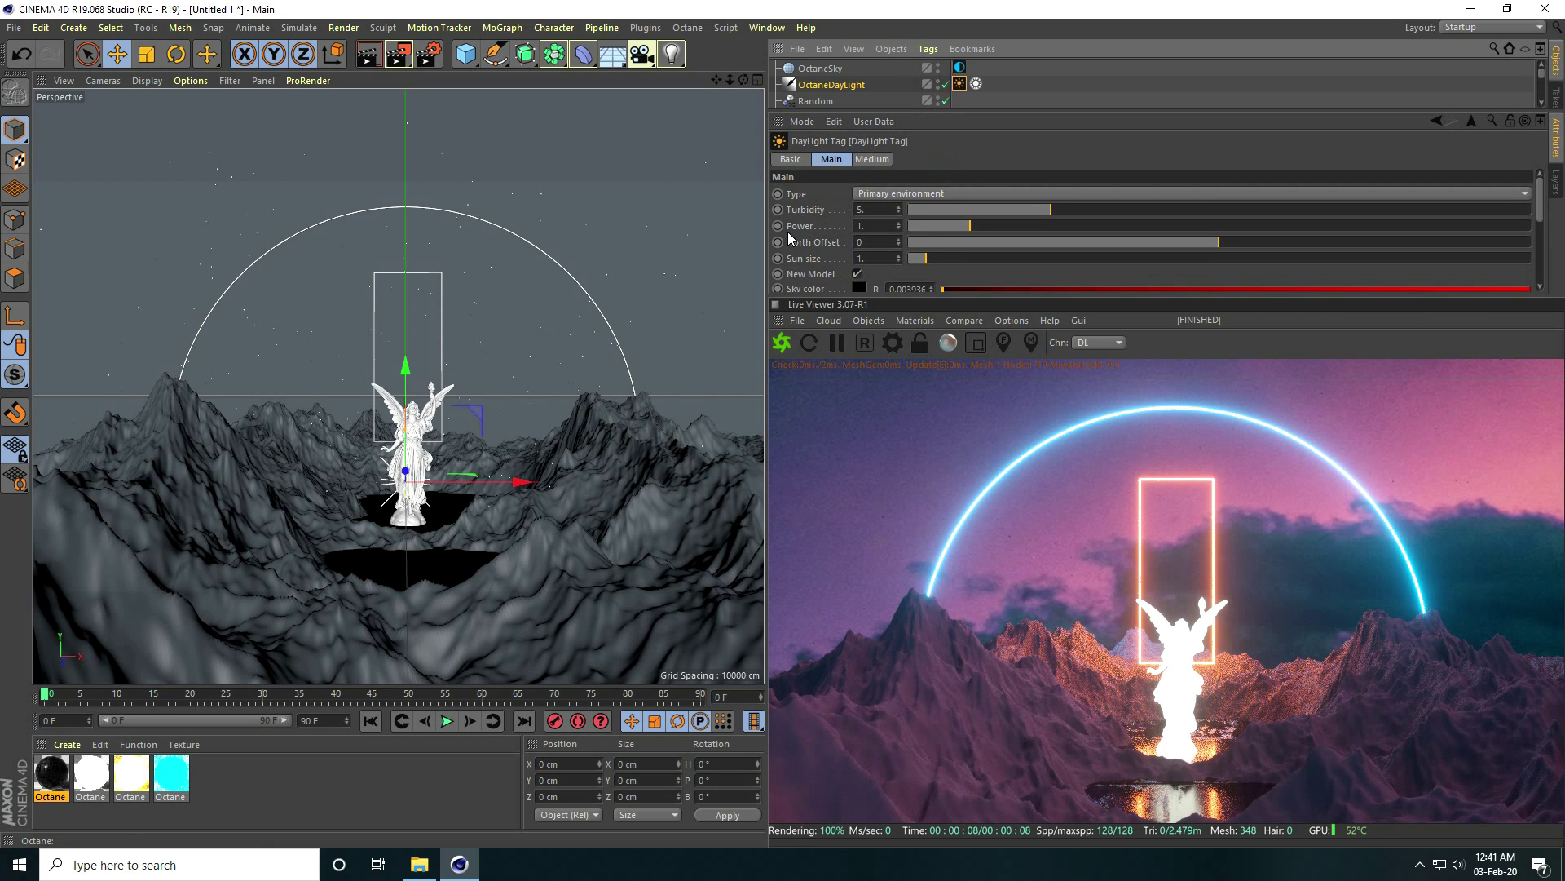
pyautogui.moveTo(969, 226); pyautogui.dragTo(916, 230)
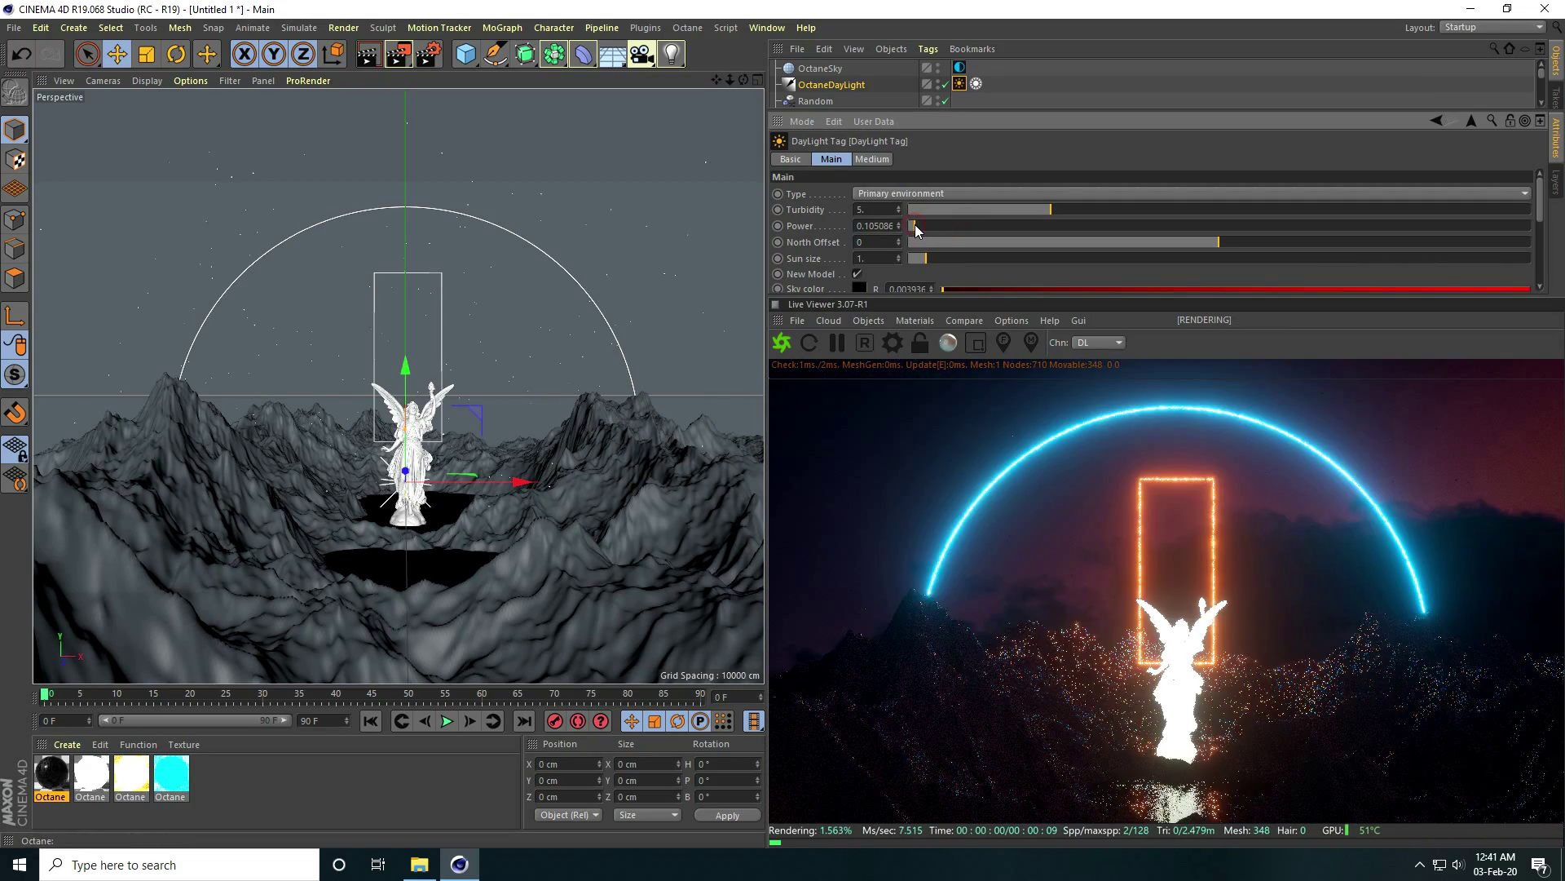
pyautogui.doubleClick(886, 227)
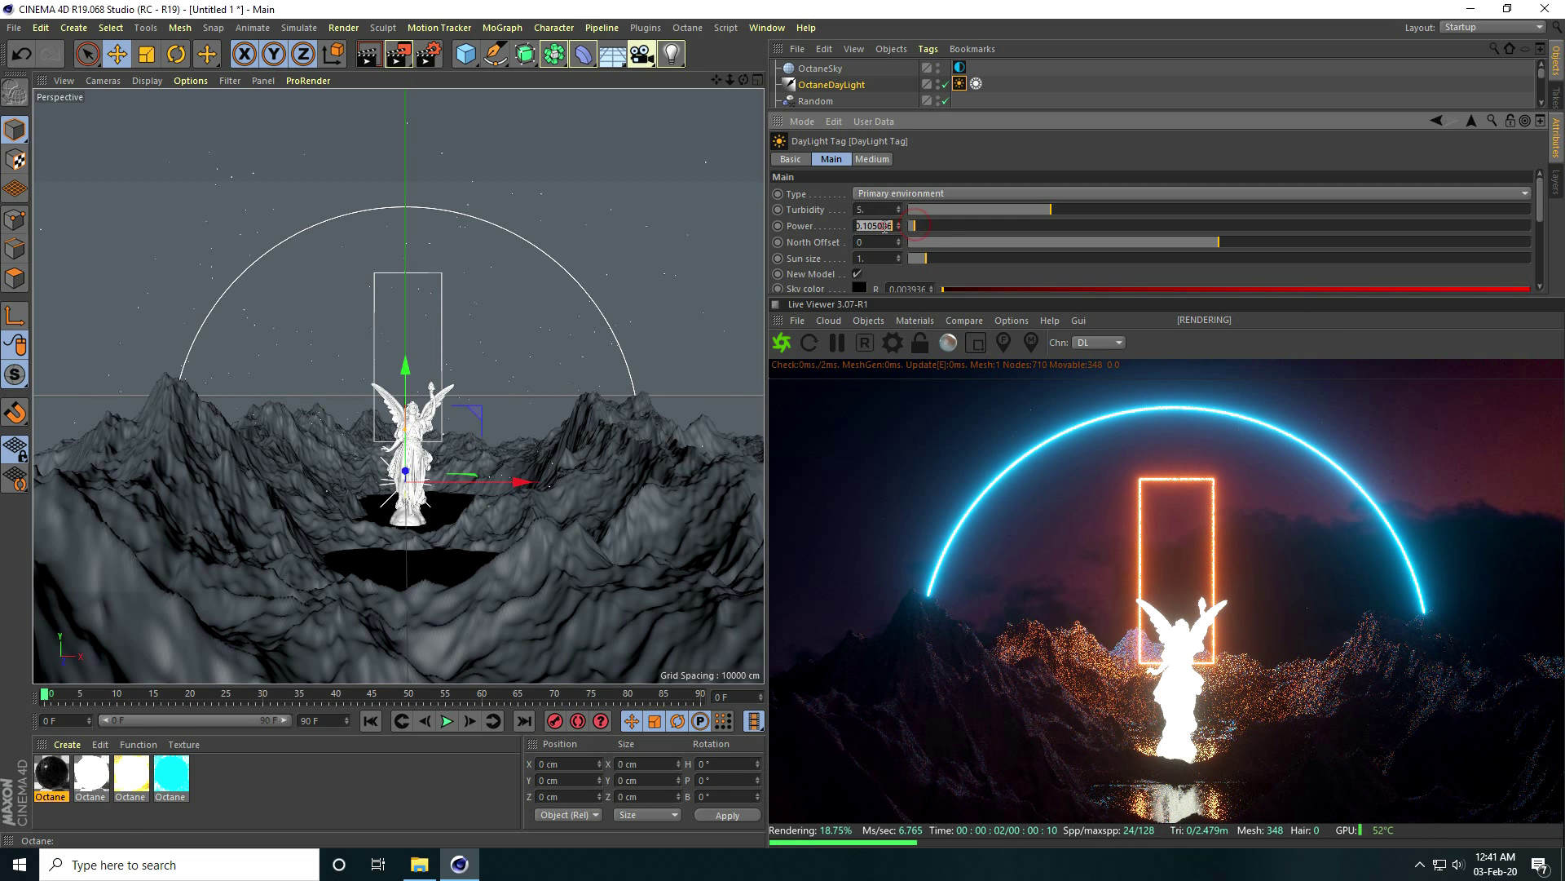
pyautogui.write('0')
pyautogui.press('Return')
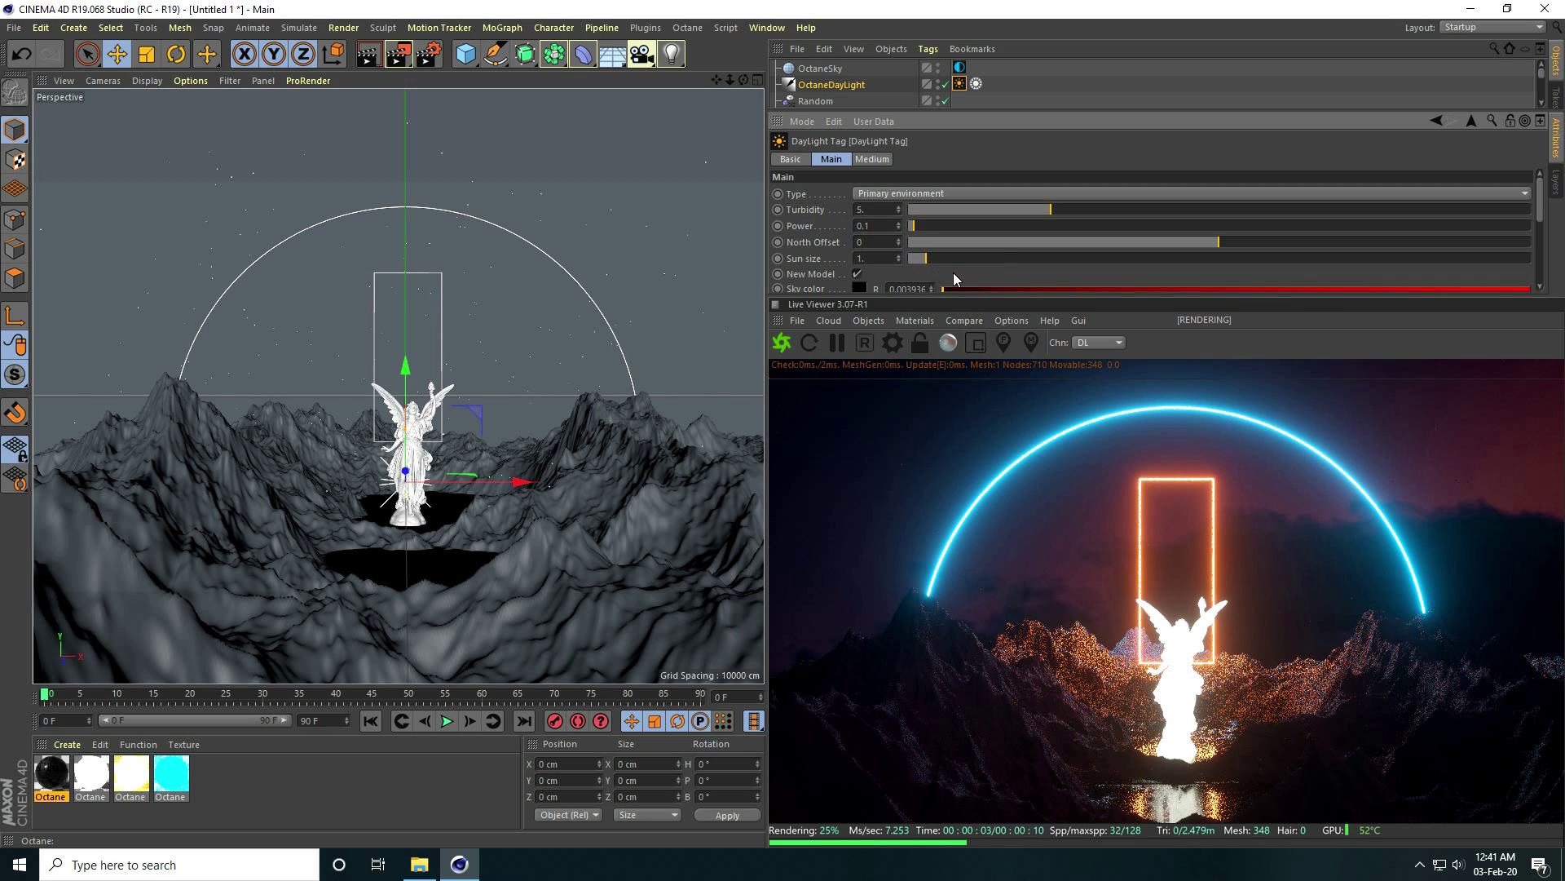
pyautogui.scroll(-3, 954, 278)
pyautogui.scroll(3, 978, 204)
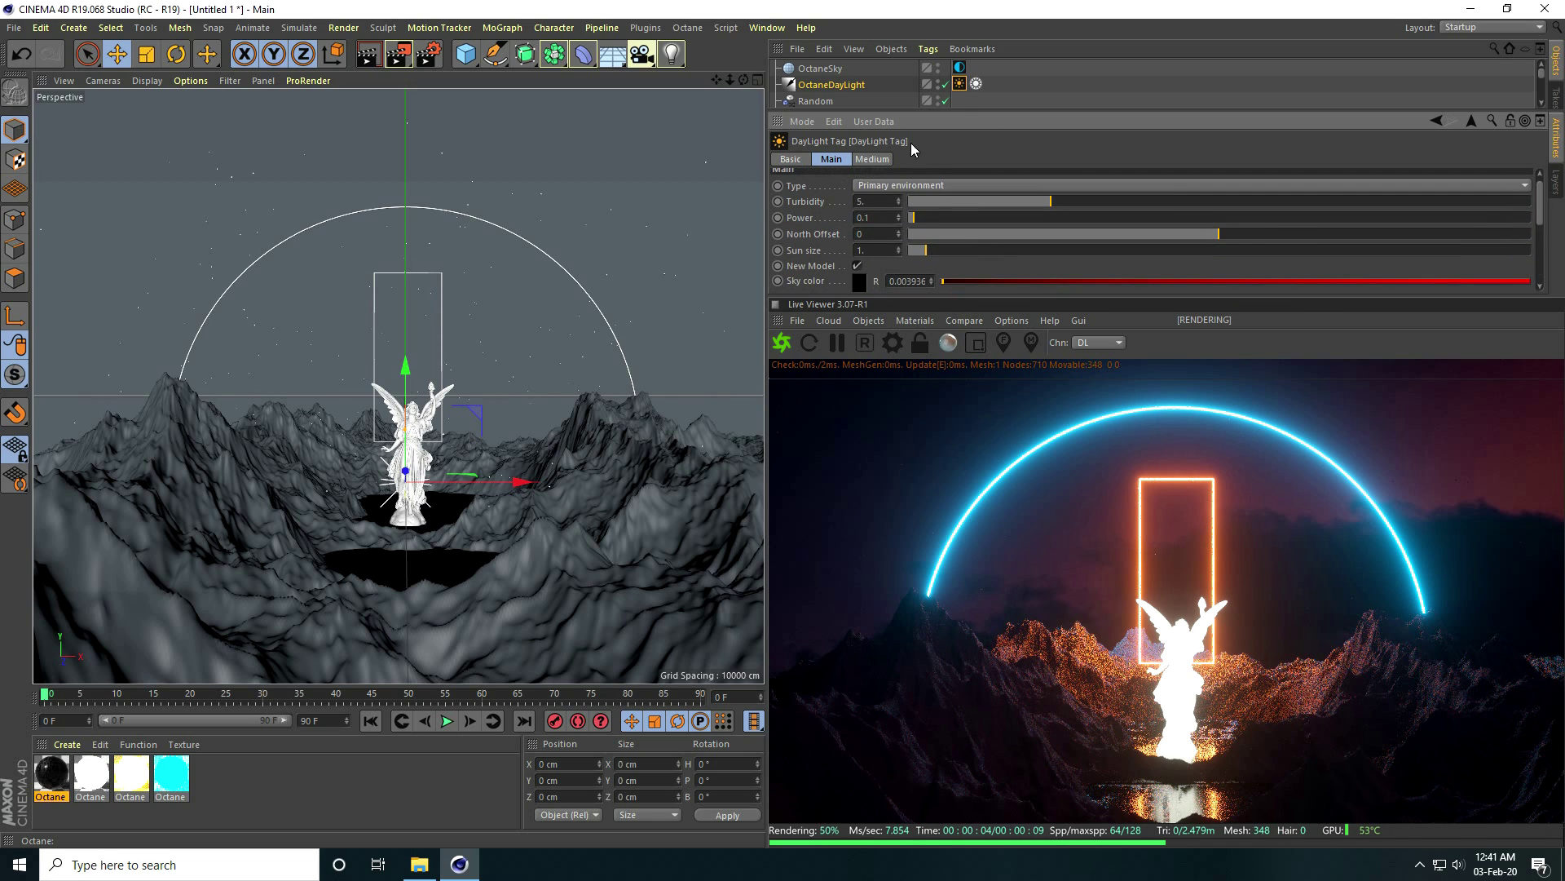
# Set the power of the OctaneSky object's environment tag to 3.
pyautogui.click(958, 68)
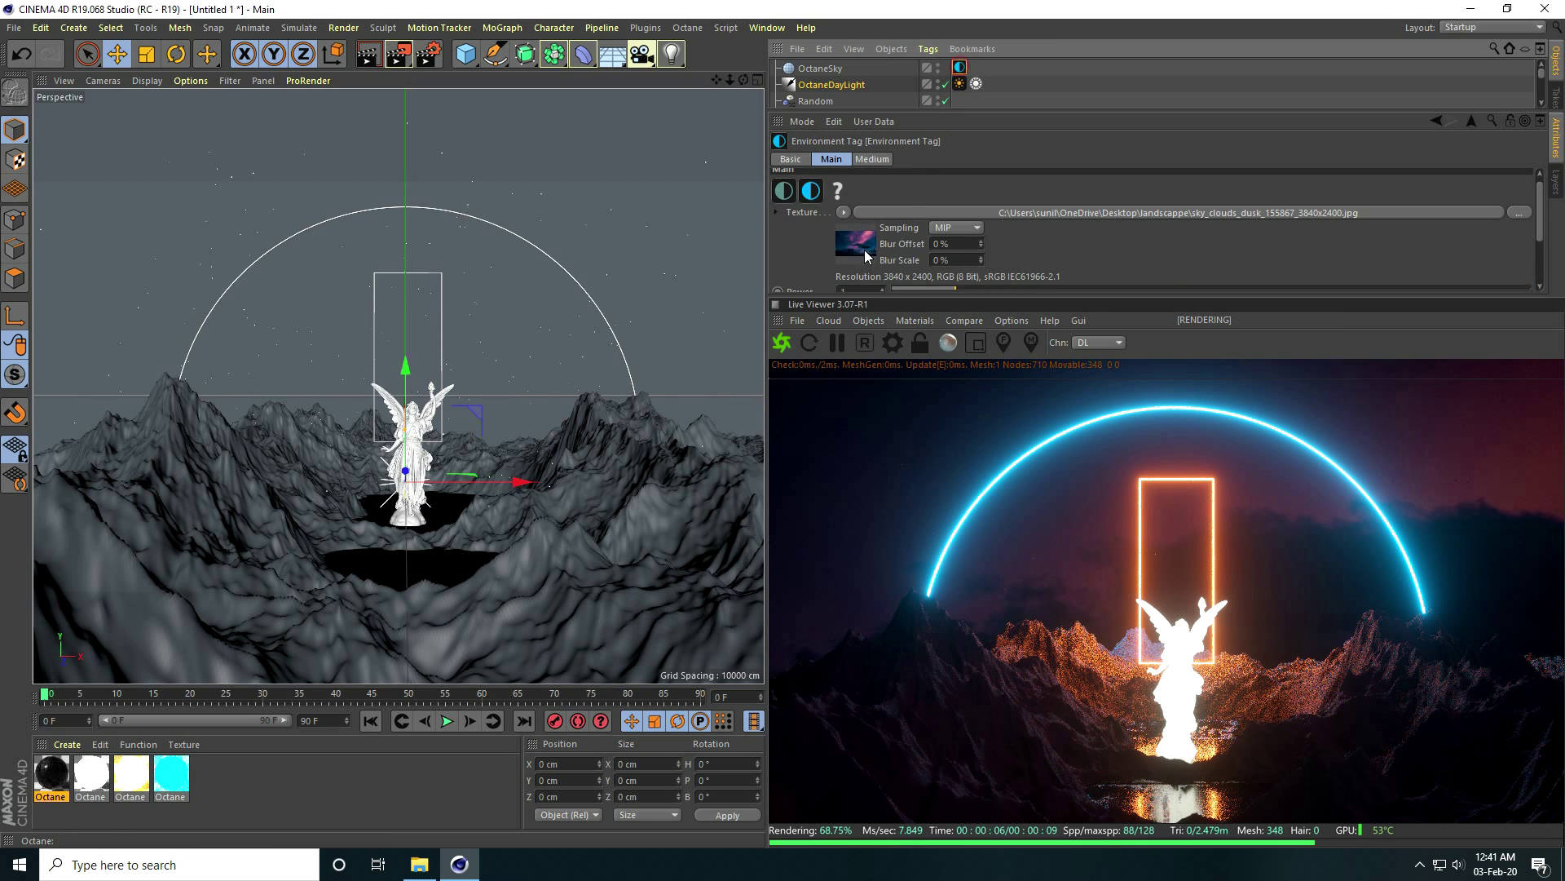
pyautogui.scroll(-4, 864, 250)
pyautogui.moveTo(956, 235); pyautogui.dragTo(1047, 237)
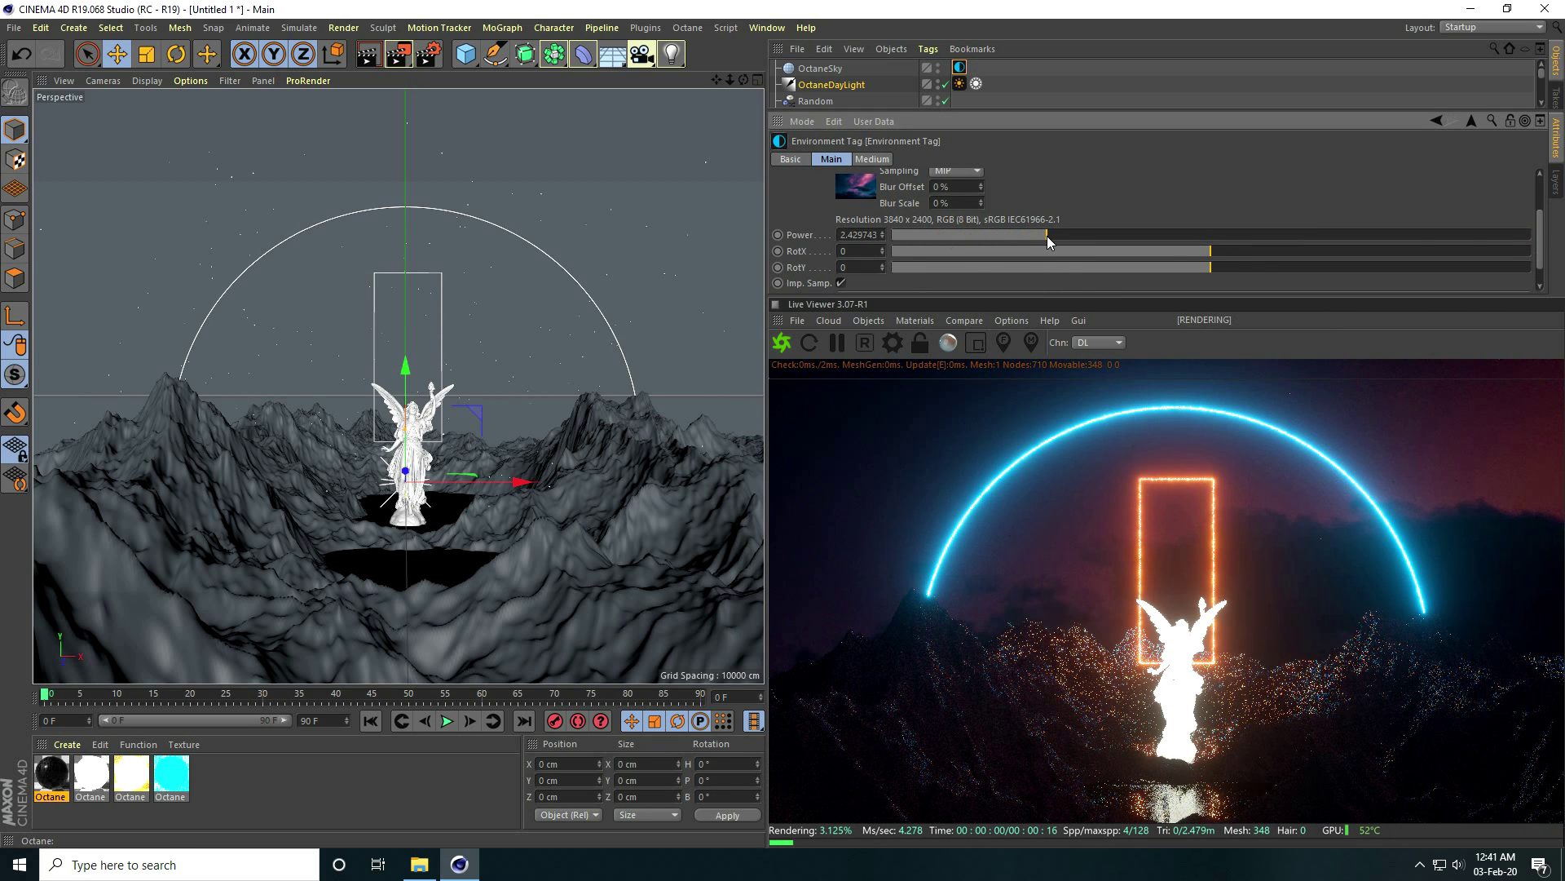
pyautogui.click(853, 236)
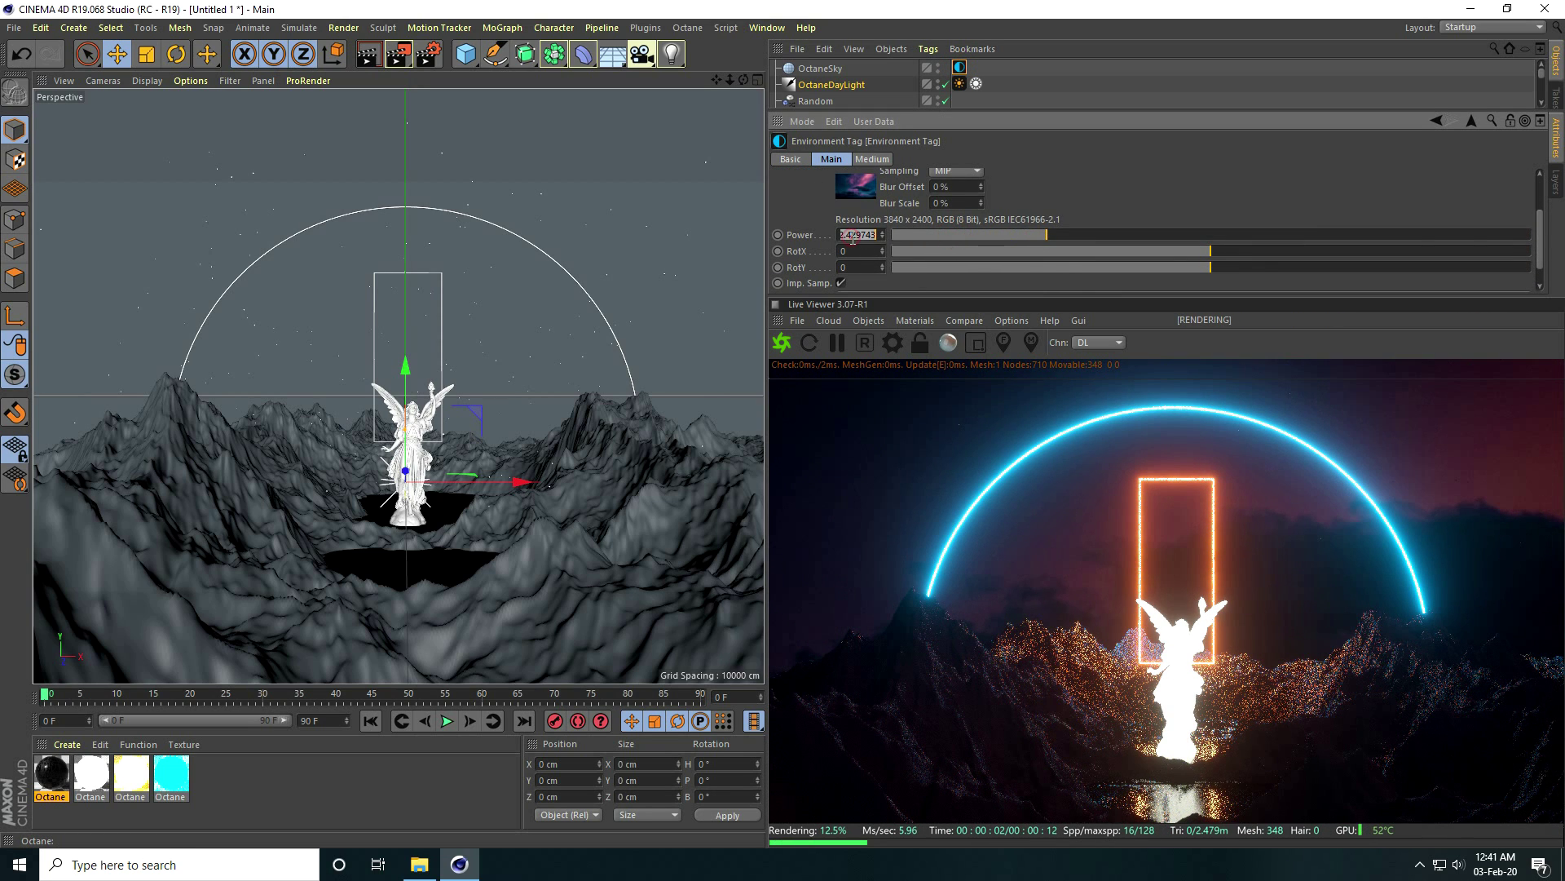
pyautogui.write('3')
pyautogui.press('Return')
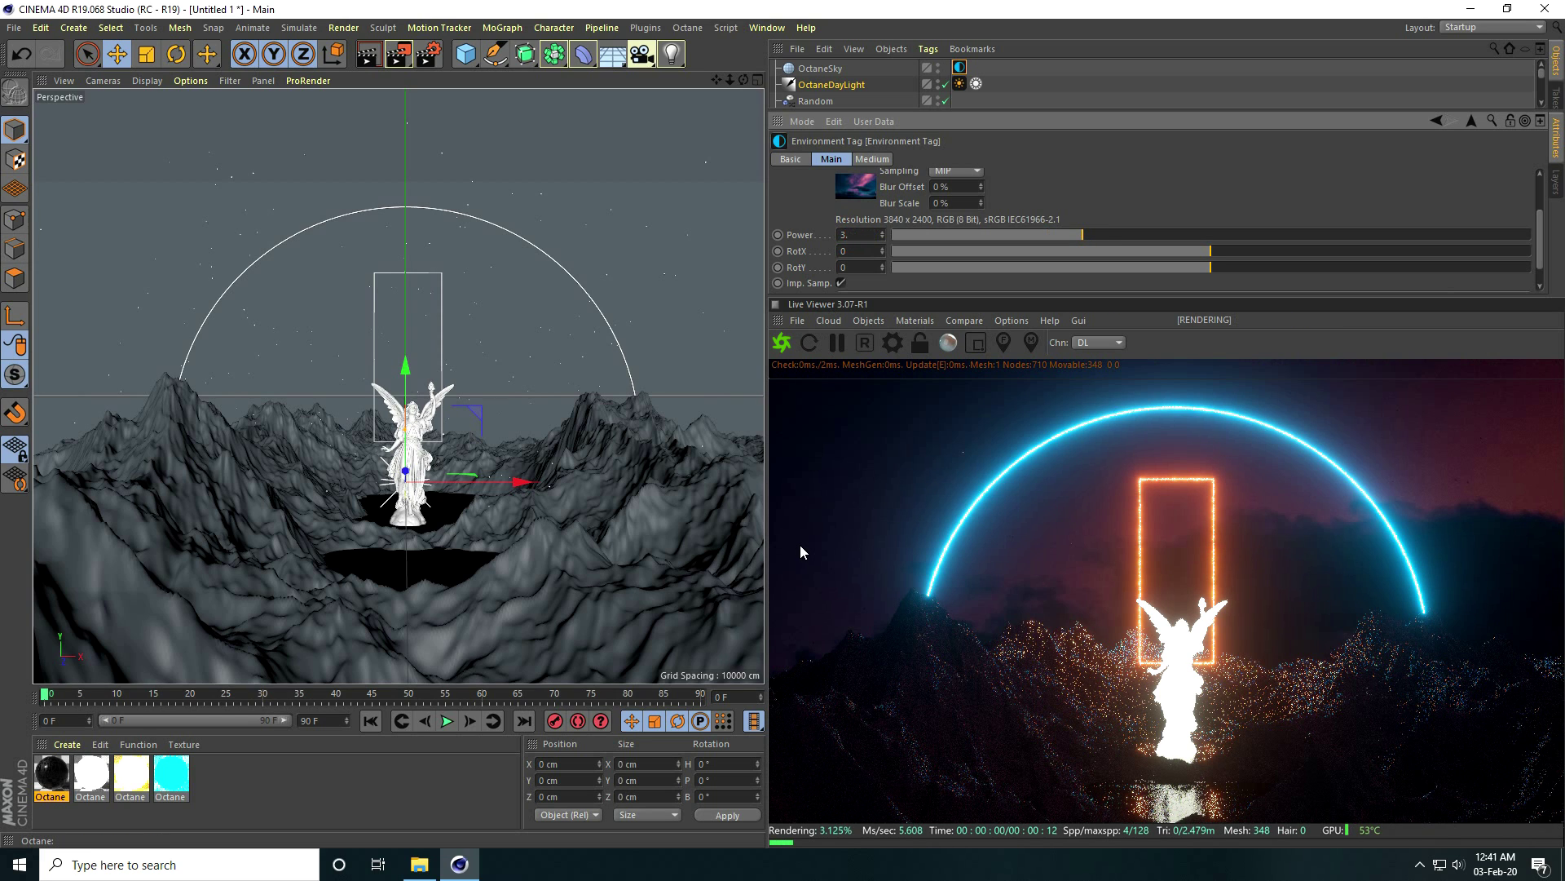
# Enlarge the render preview and set the Octane direct lighting kernel's max samples to 2000.
pyautogui.moveTo(998, 295); pyautogui.dragTo(998, 204)
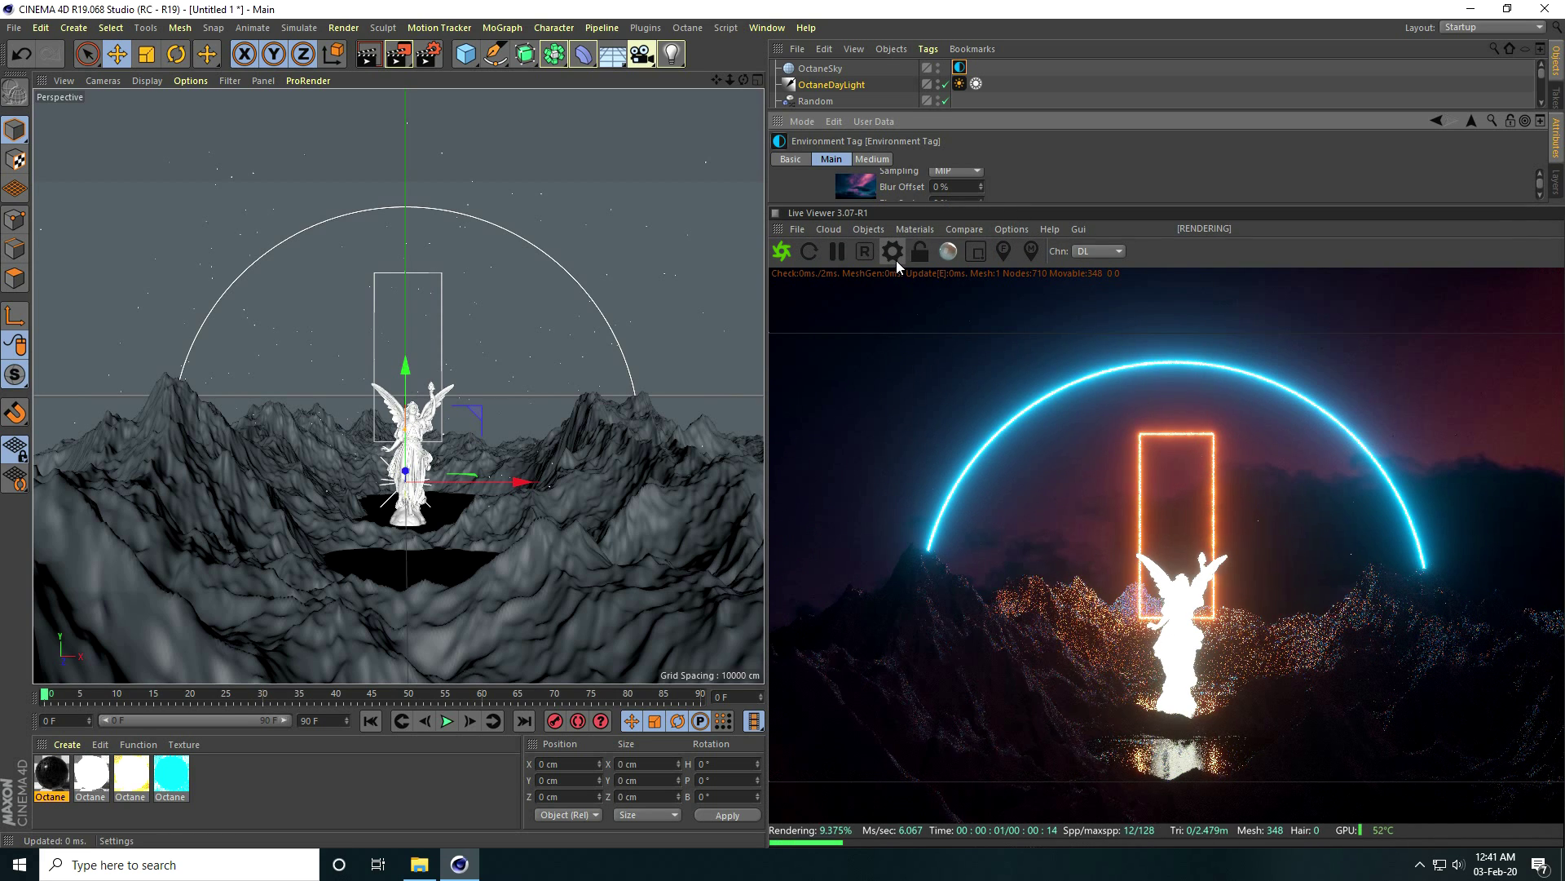
pyautogui.click(894, 253)
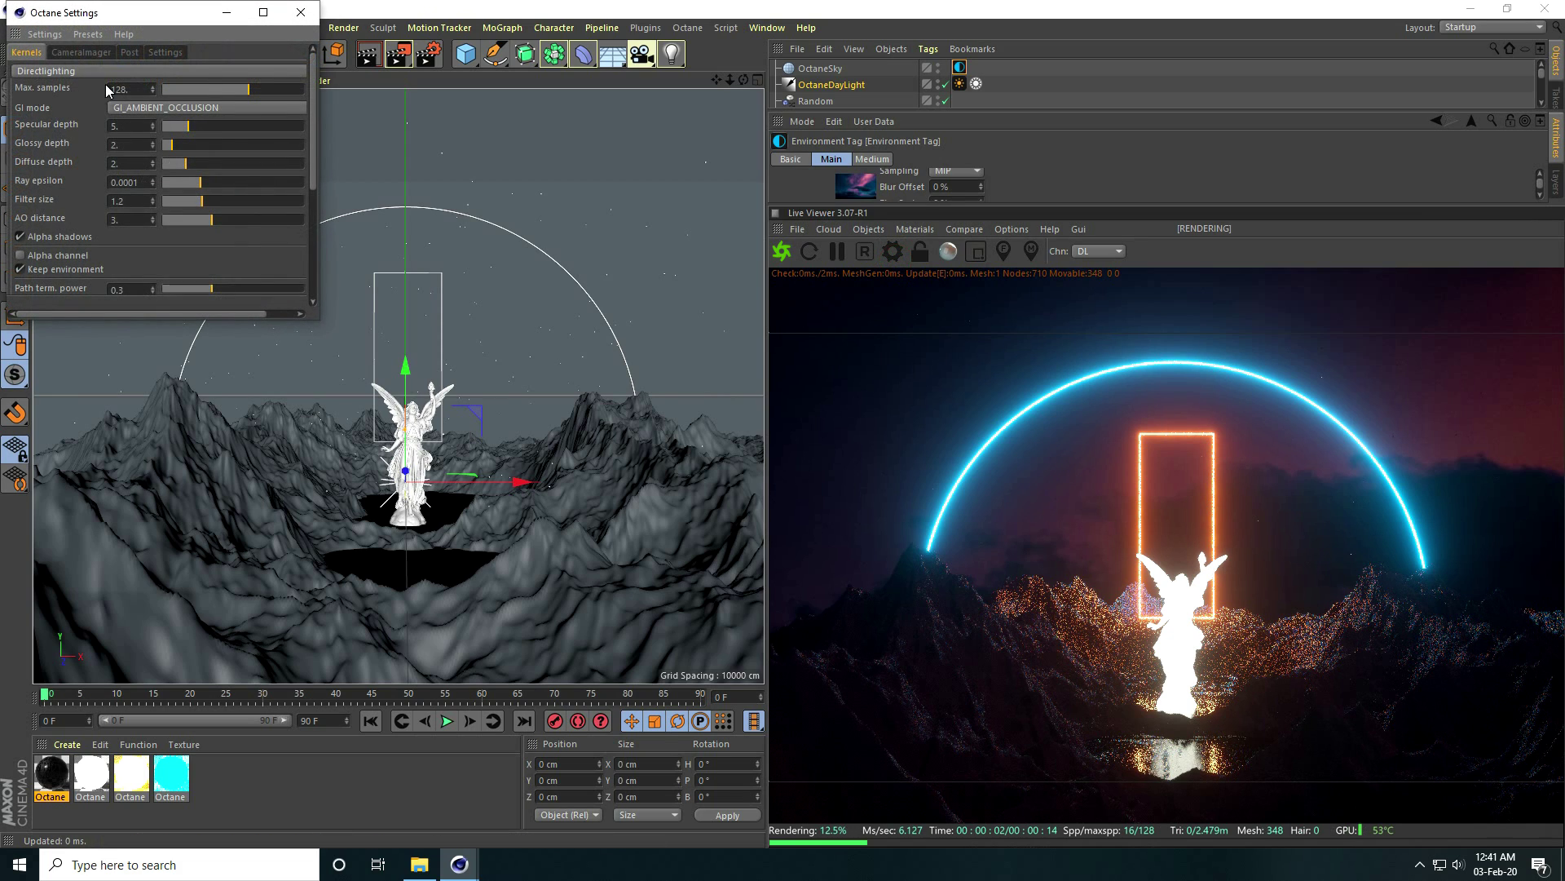
pyautogui.click(125, 85)
pyautogui.write('200')
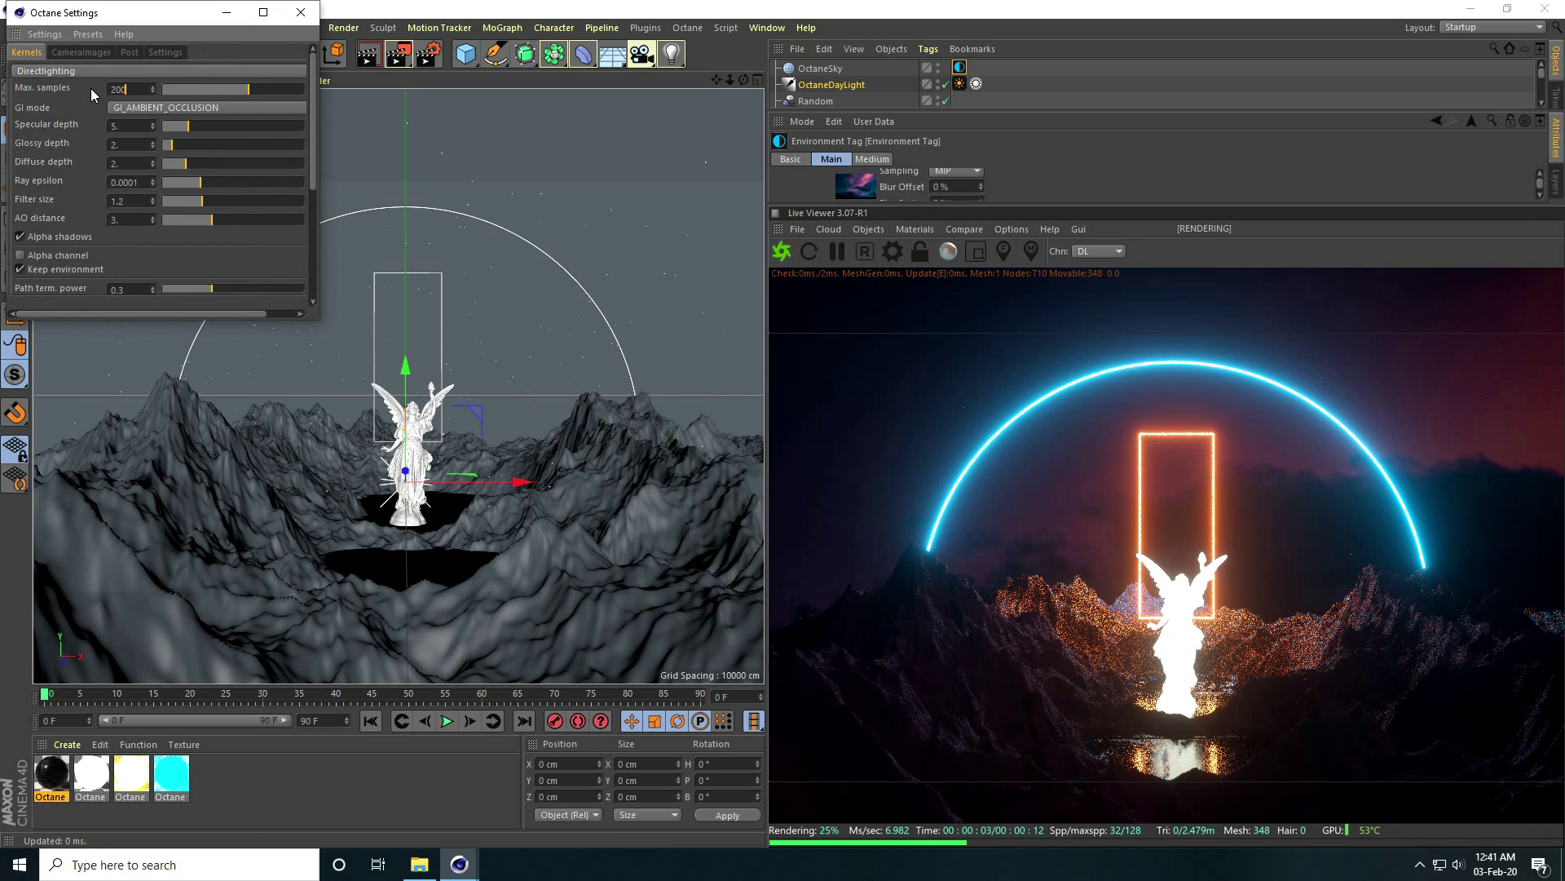
pyautogui.write('0')
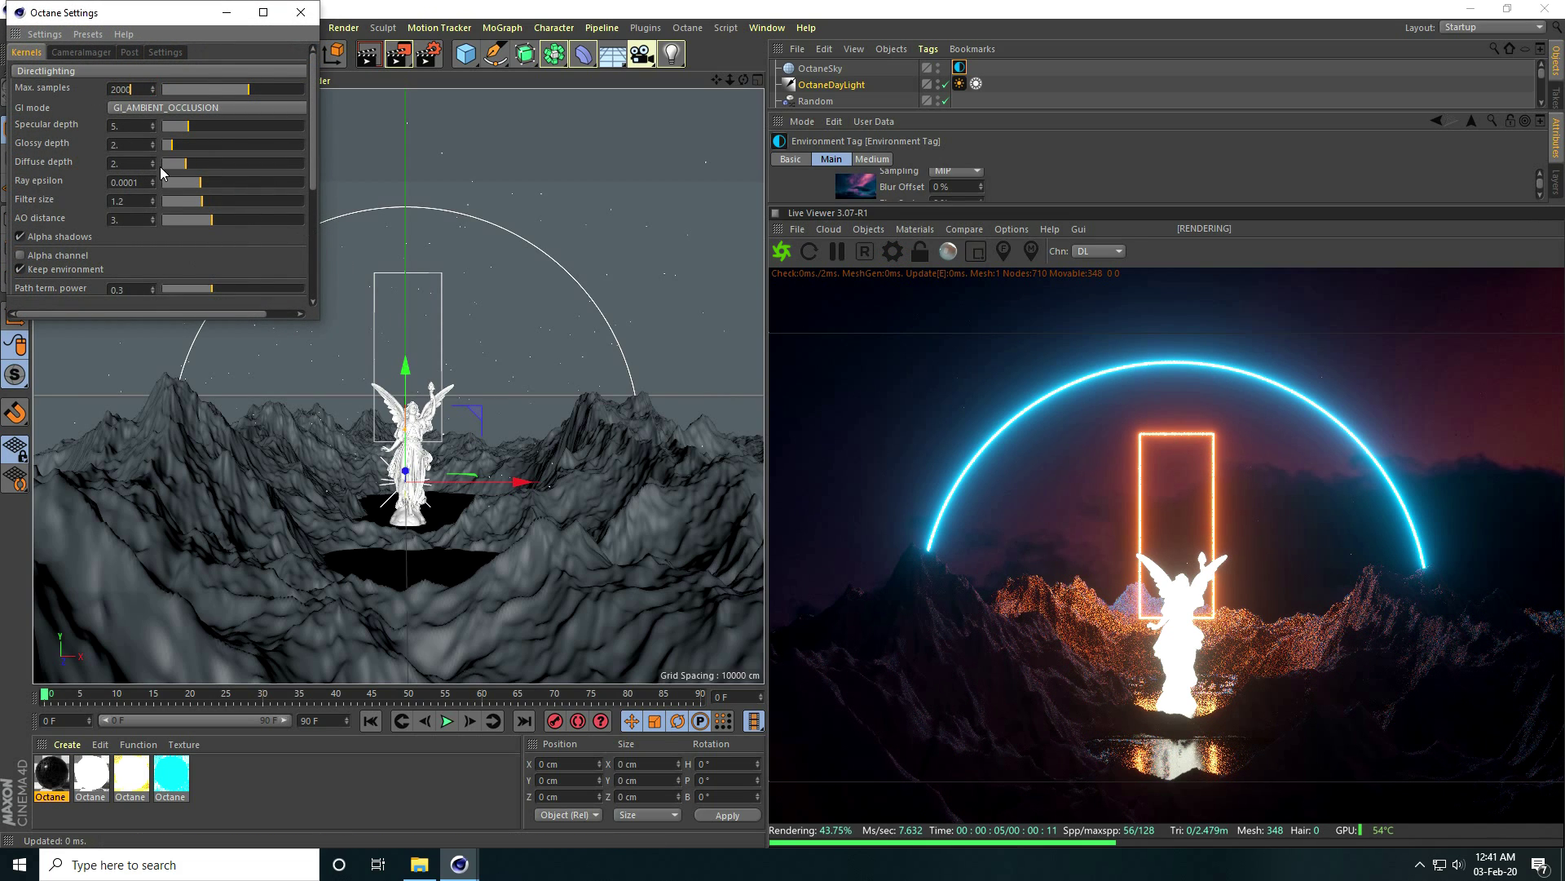
# Set both the glossy depth and the diffuse depth to 4 and close the render settings.
pyautogui.click(152, 141)
pyautogui.click(152, 141)
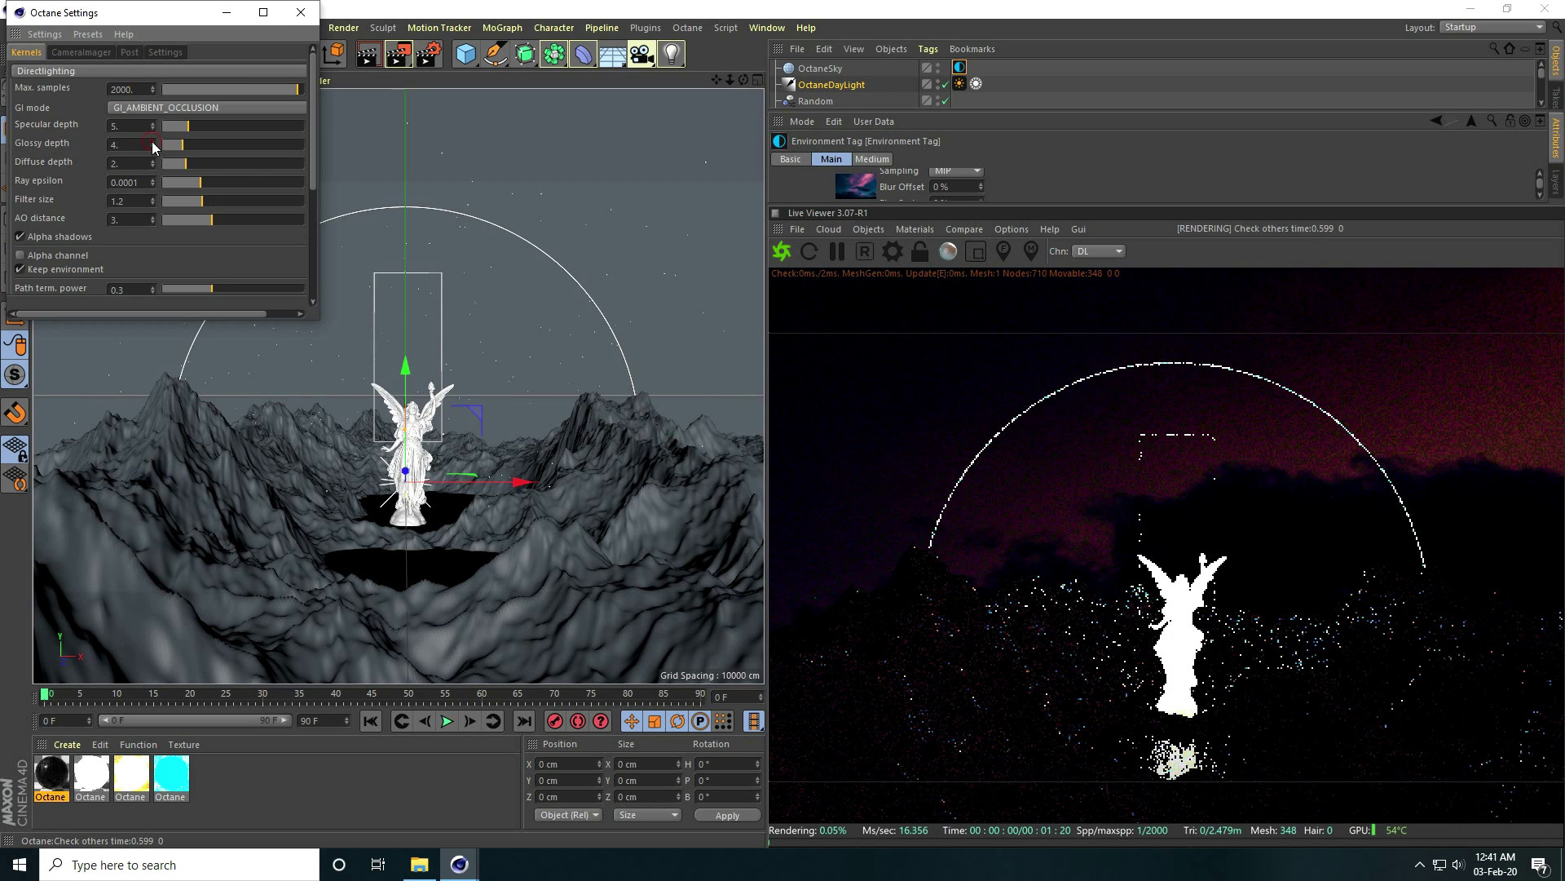
pyautogui.click(153, 160)
pyautogui.click(152, 159)
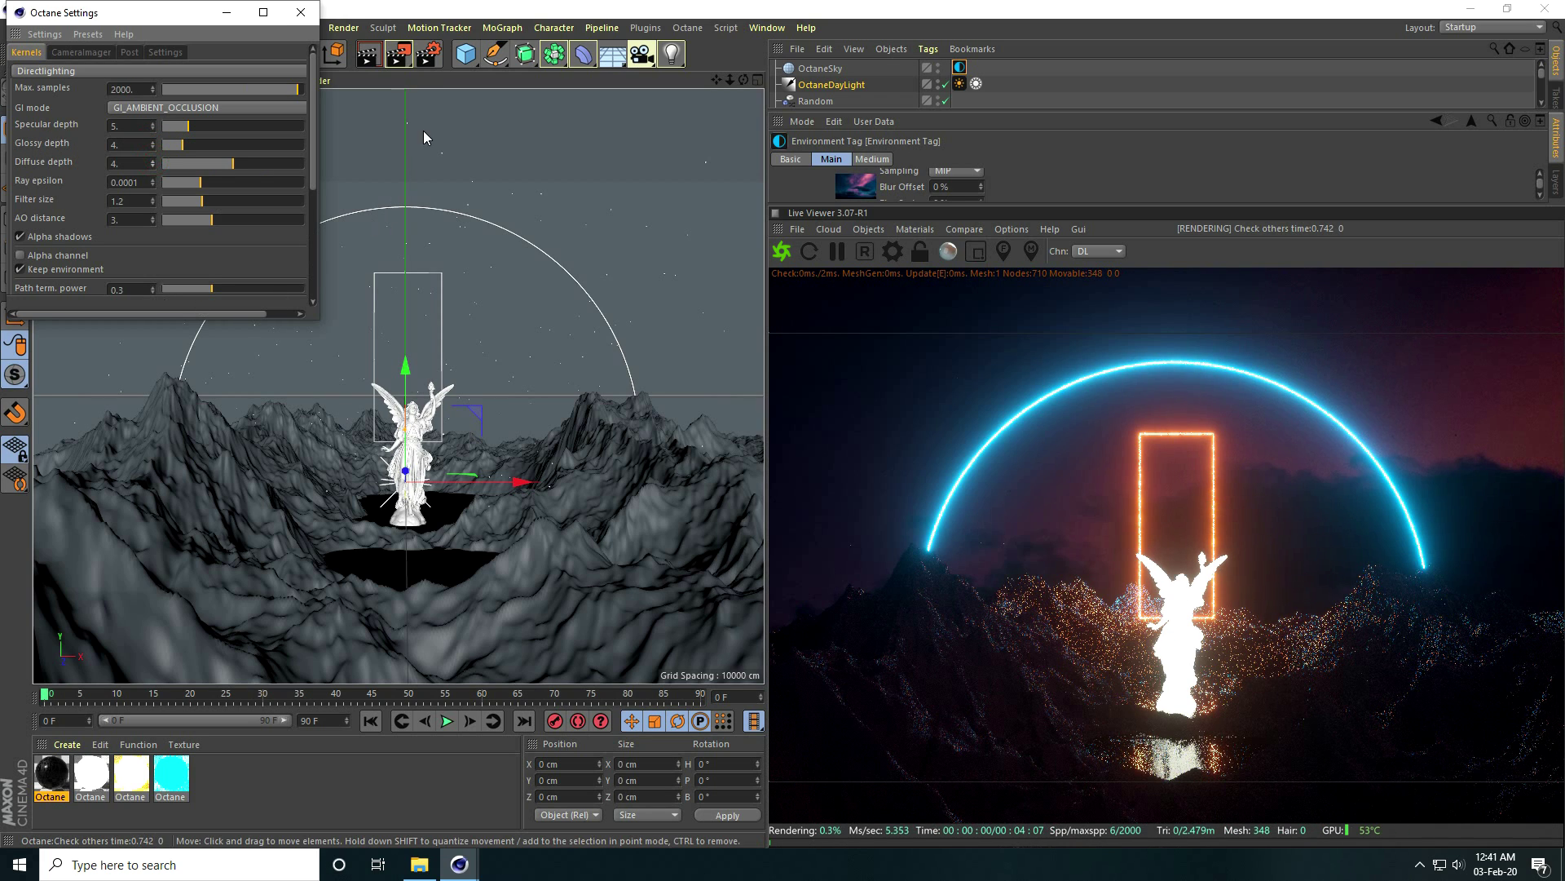
pyautogui.click(300, 13)
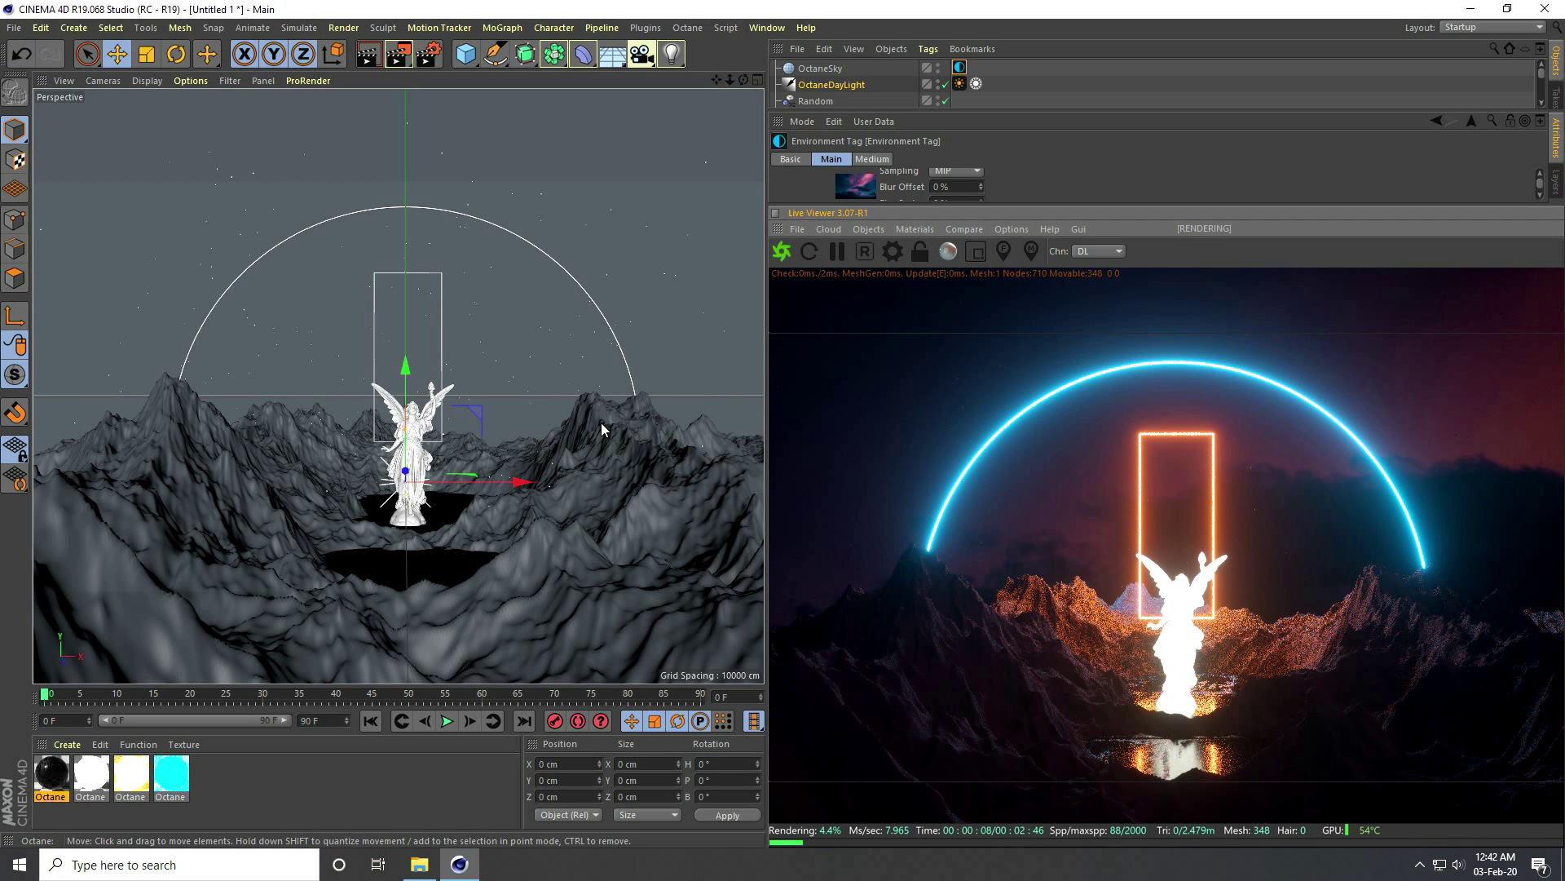
# Duplicate the orange emissive Octane material used on the rectangular frame and open the copy for editing.
pyautogui.click(133, 776)
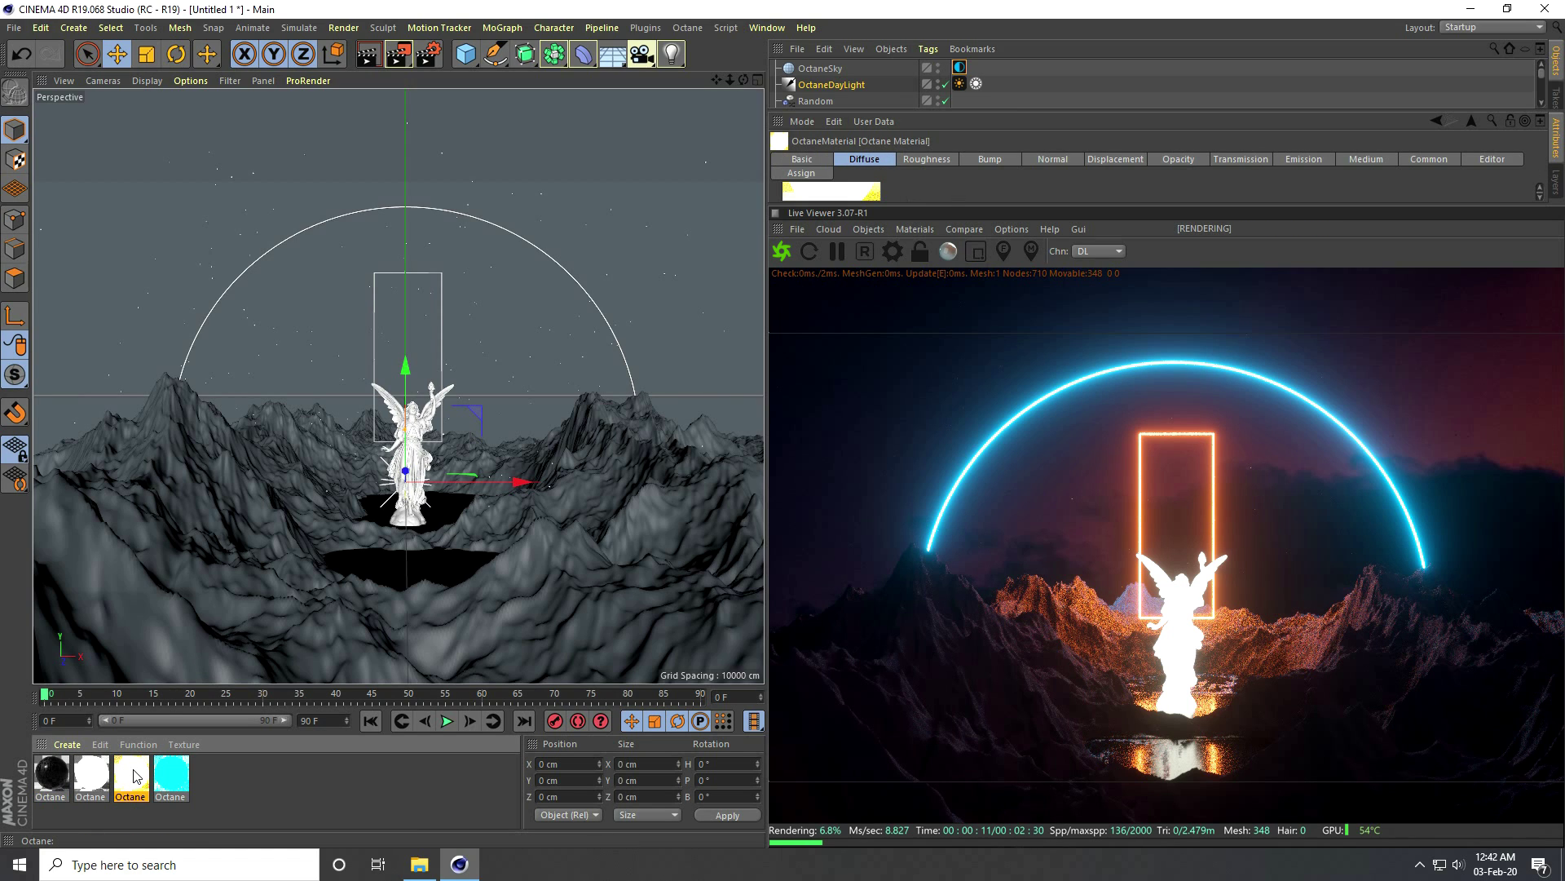
pyautogui.hotkey('ctrl', 'c')
pyautogui.hotkey('ctrl', 'v')
pyautogui.doubleClick(52, 774)
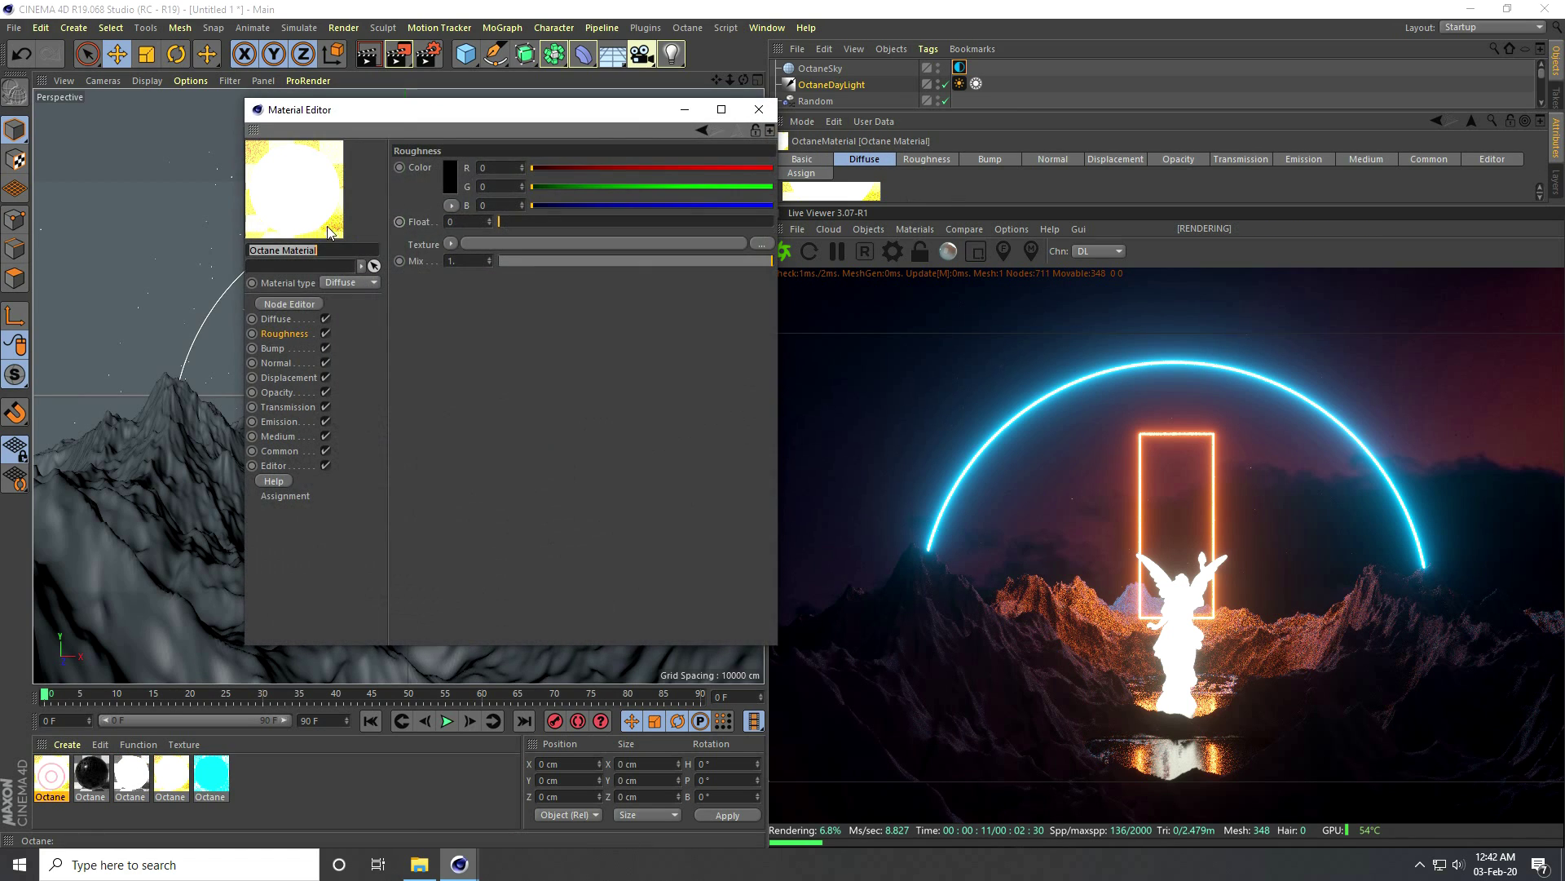
# Set the blackbody emission power of the copied orange material to 20 and close the material editor.
pyautogui.click(280, 422)
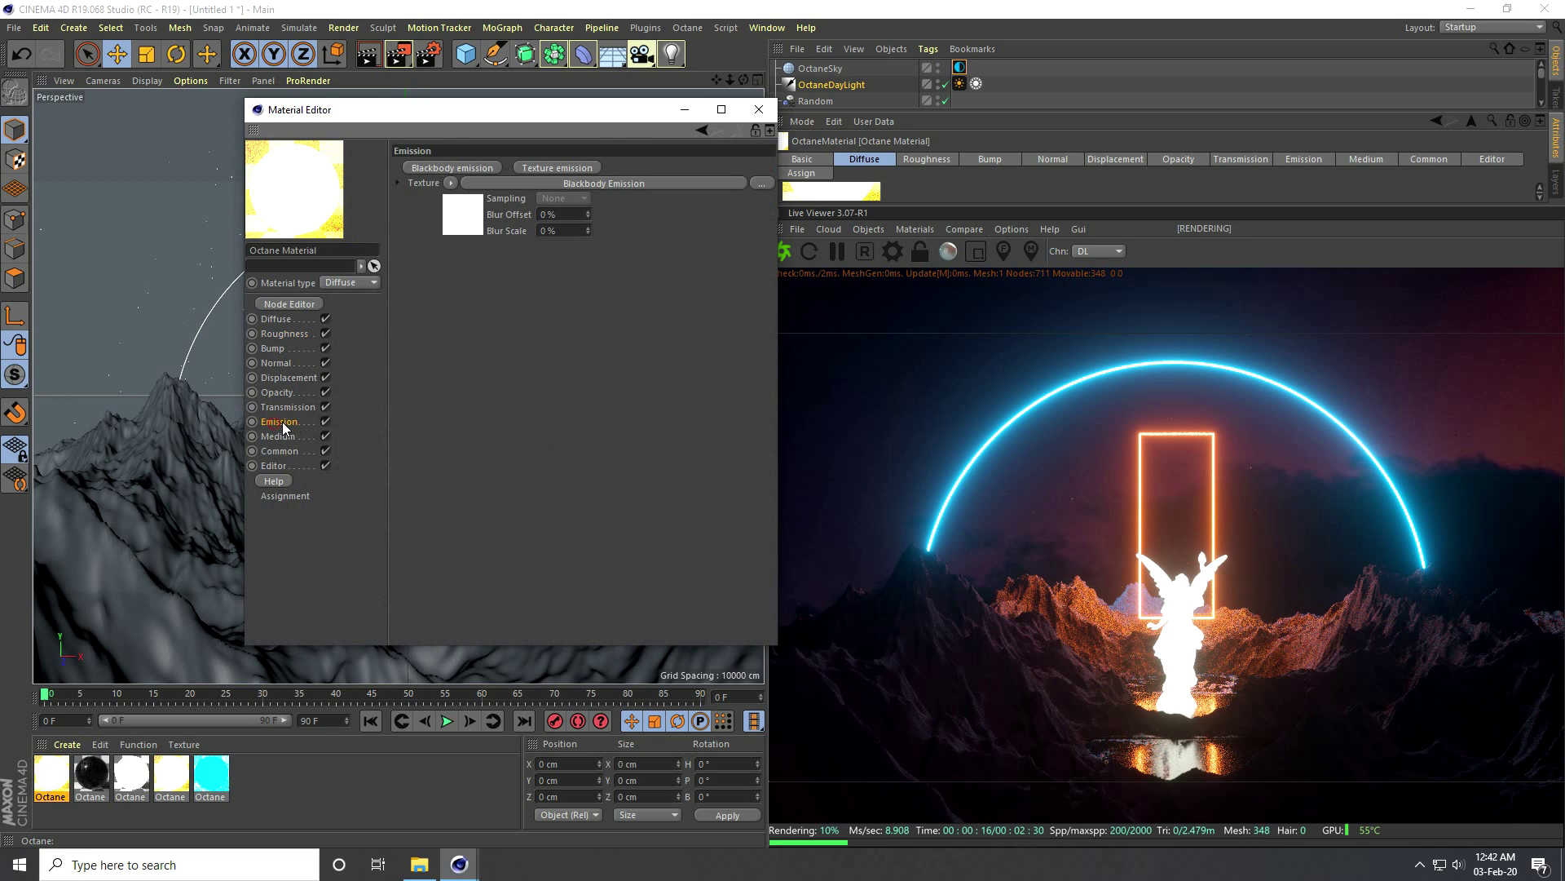
pyautogui.click(461, 218)
pyautogui.write('20')
pyautogui.press('Return')
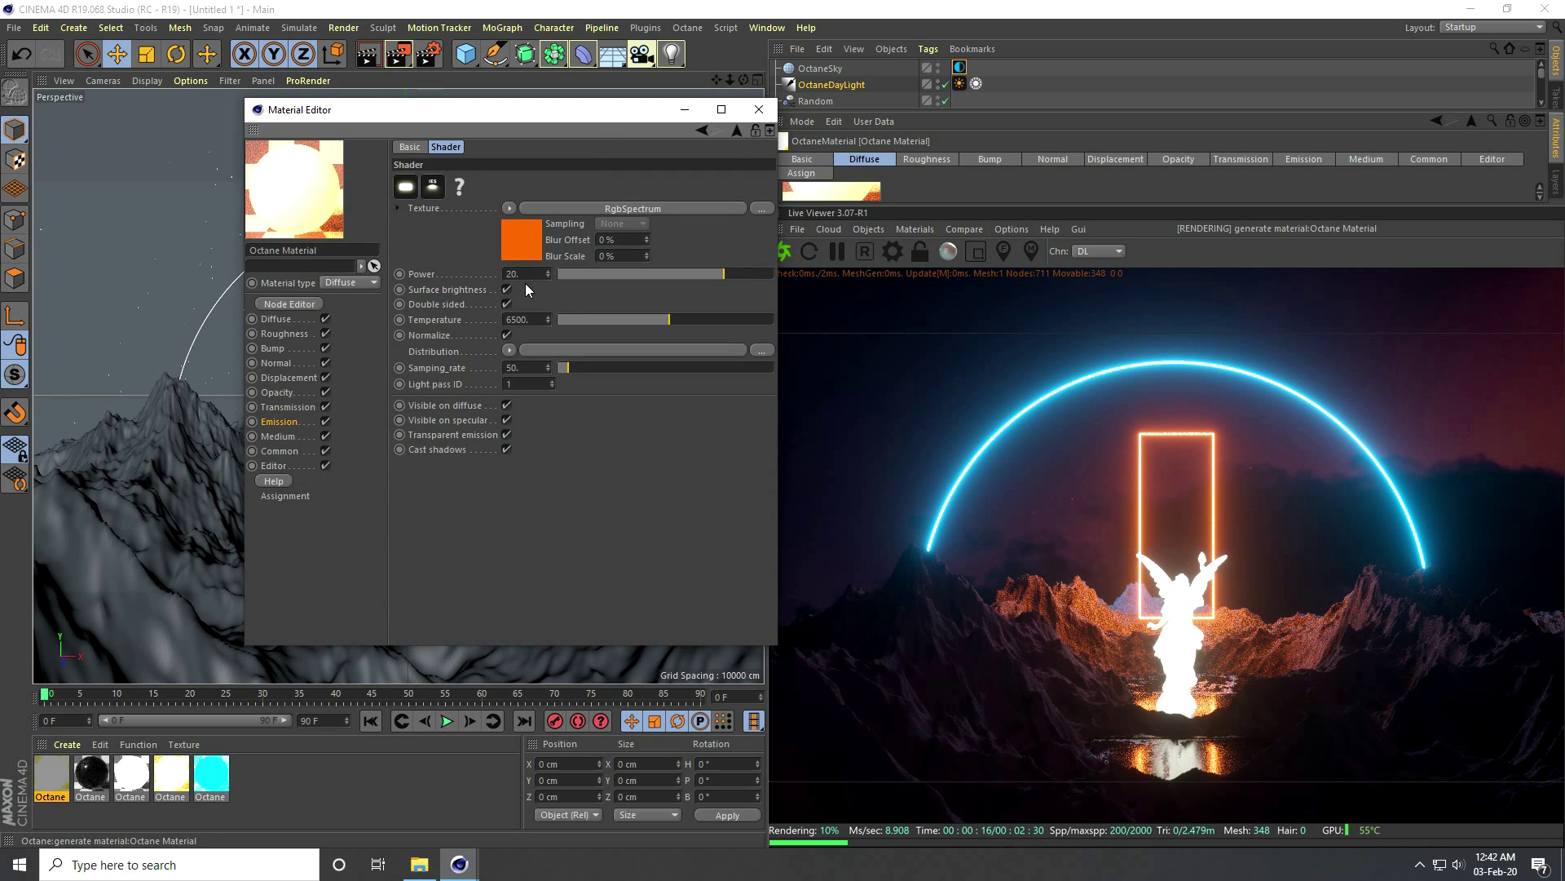
pyautogui.moveTo(534, 273); pyautogui.dragTo(478, 272)
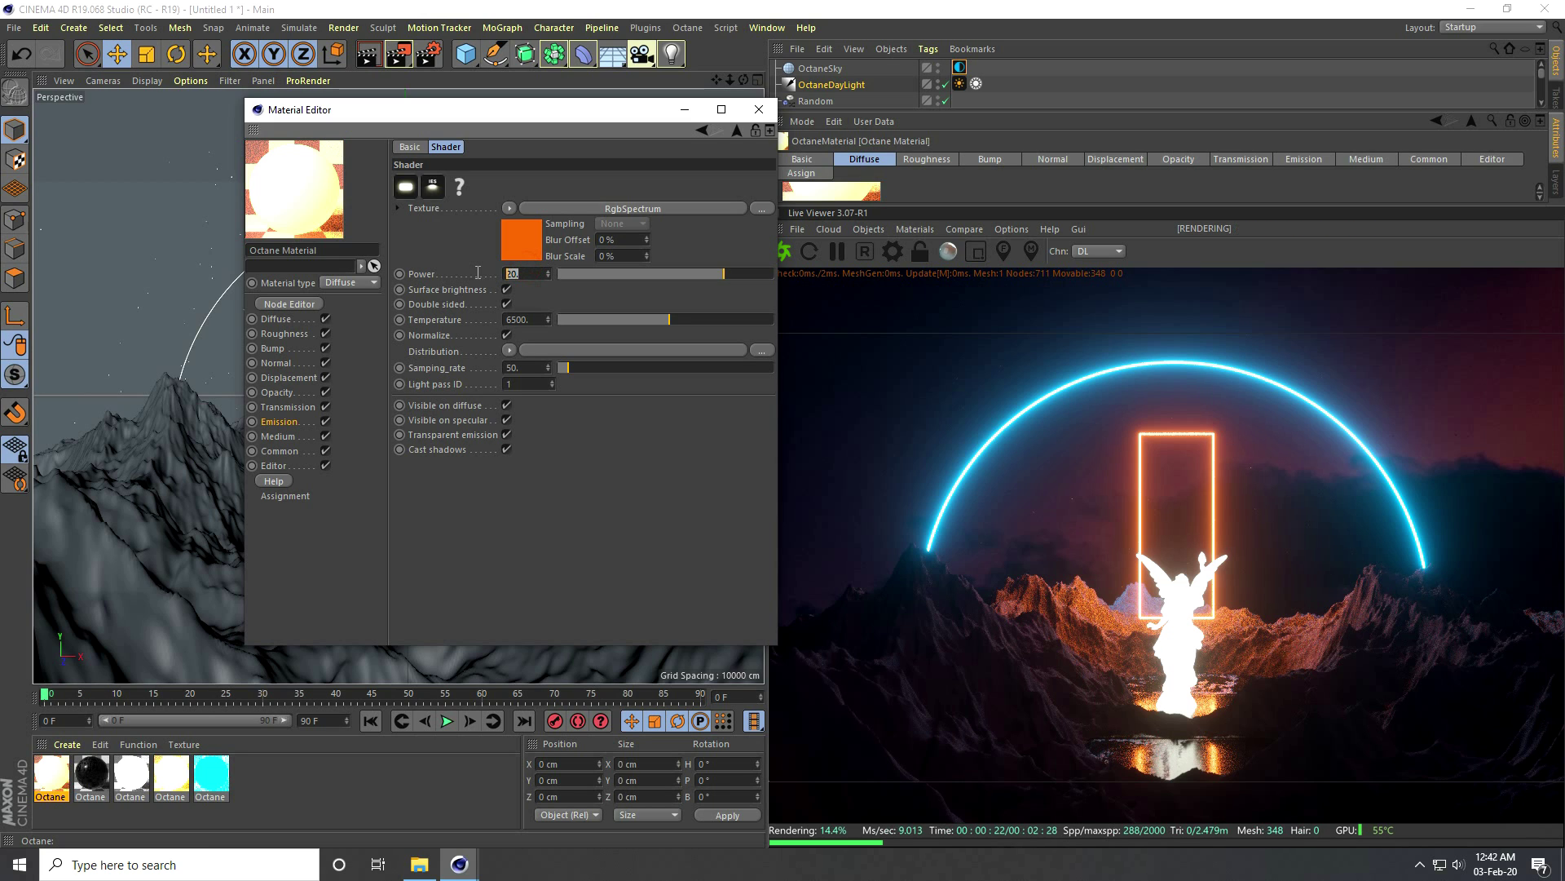
pyautogui.click(759, 109)
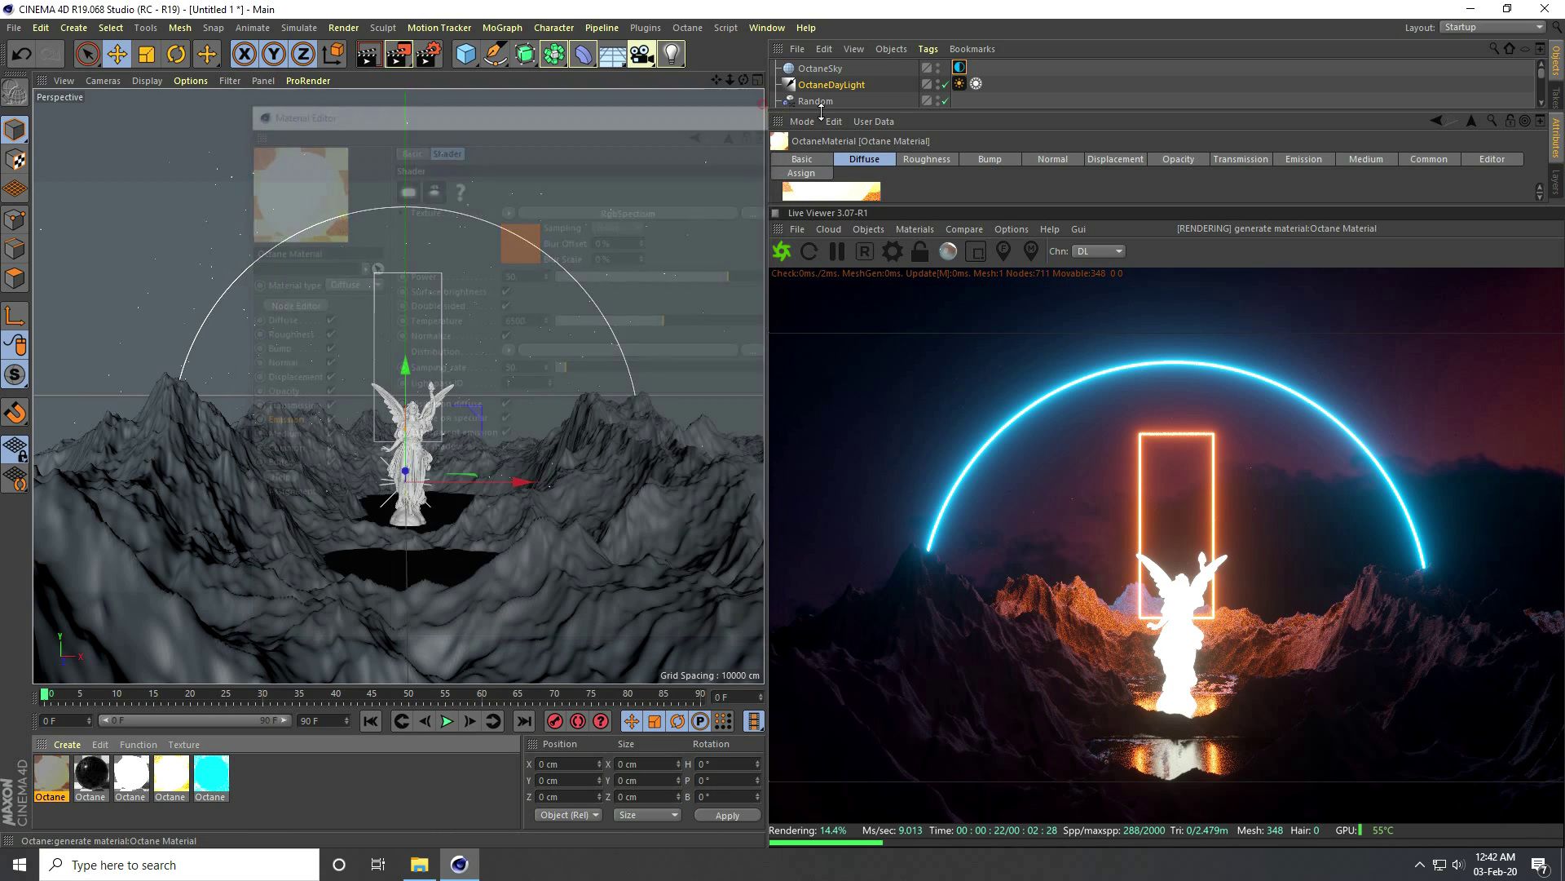
# Apply the copied orange emissive material to the Cloner with the scattered spheres and enlarge the render preview.
pyautogui.moveTo(887, 108); pyautogui.dragTo(886, 173)
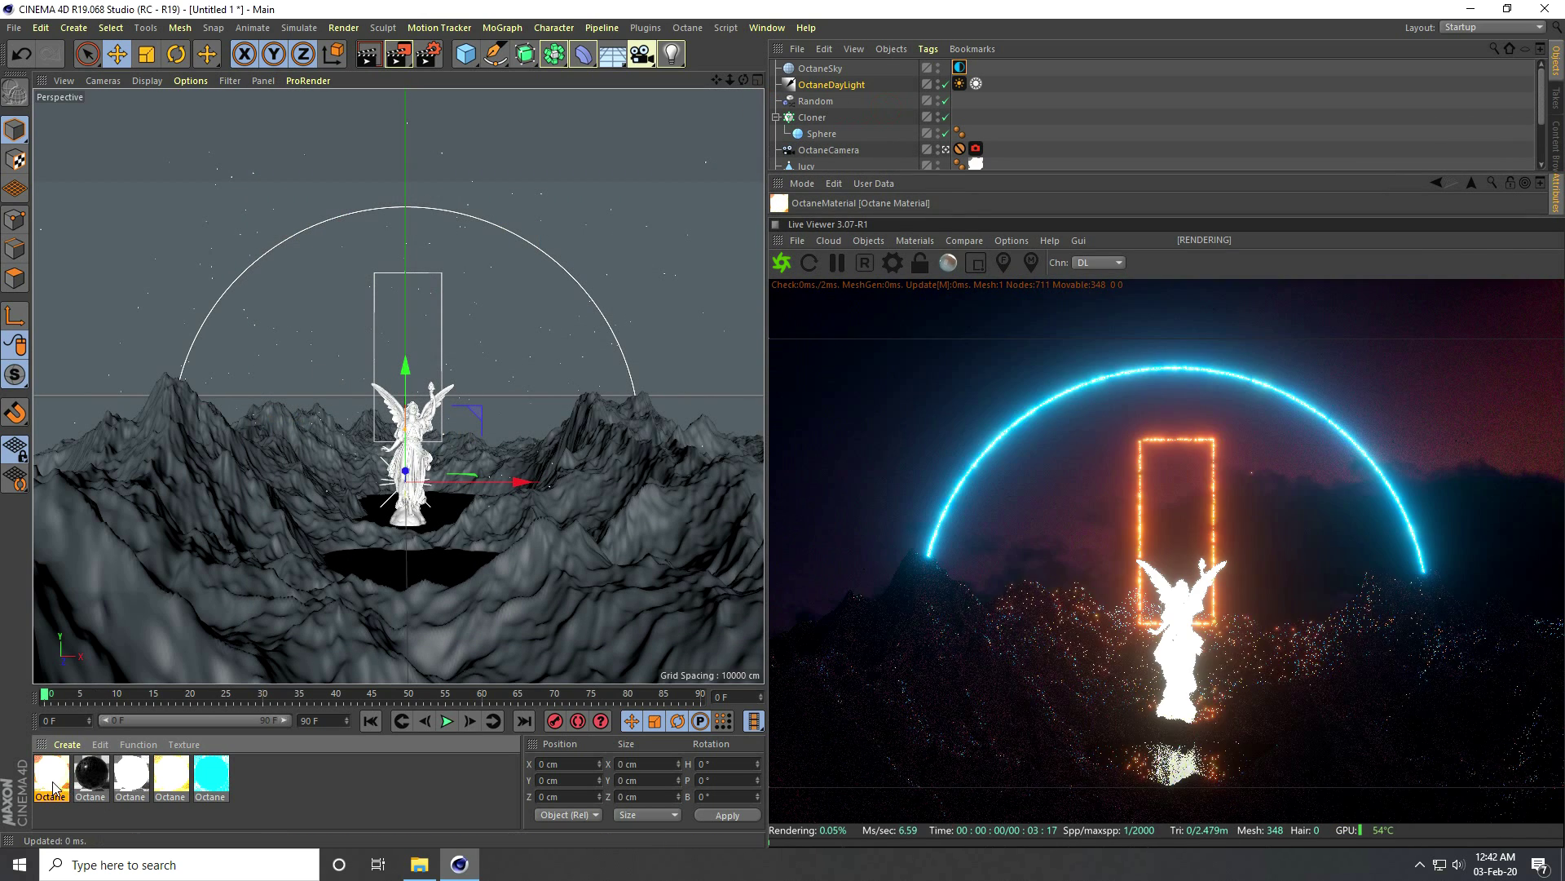
pyautogui.moveTo(822, 281); pyautogui.dragTo(815, 114)
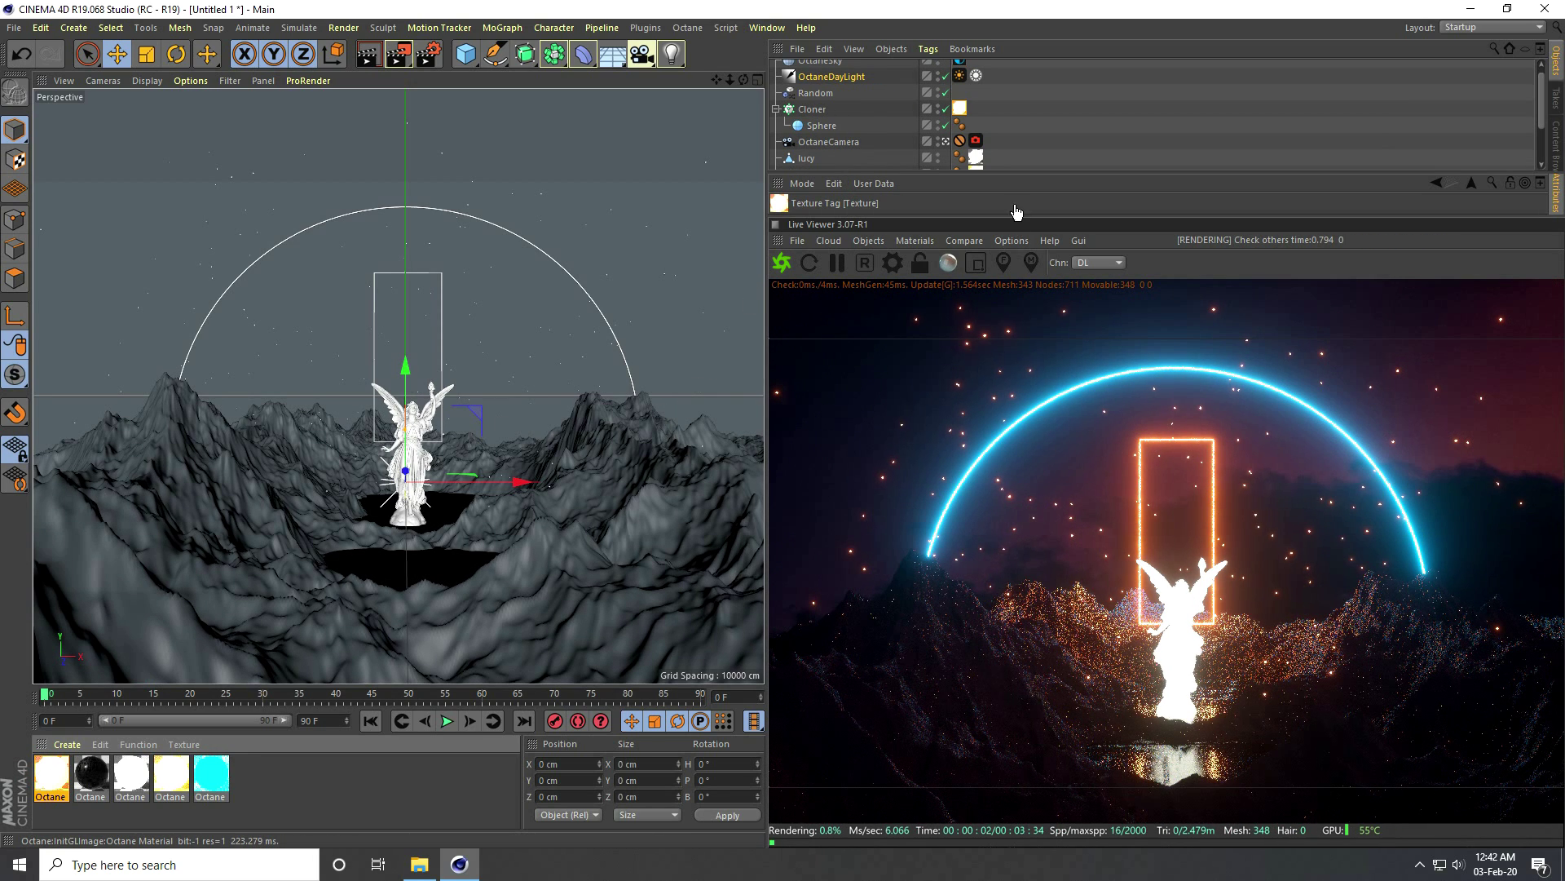
pyautogui.moveTo(1018, 225); pyautogui.dragTo(1015, 163)
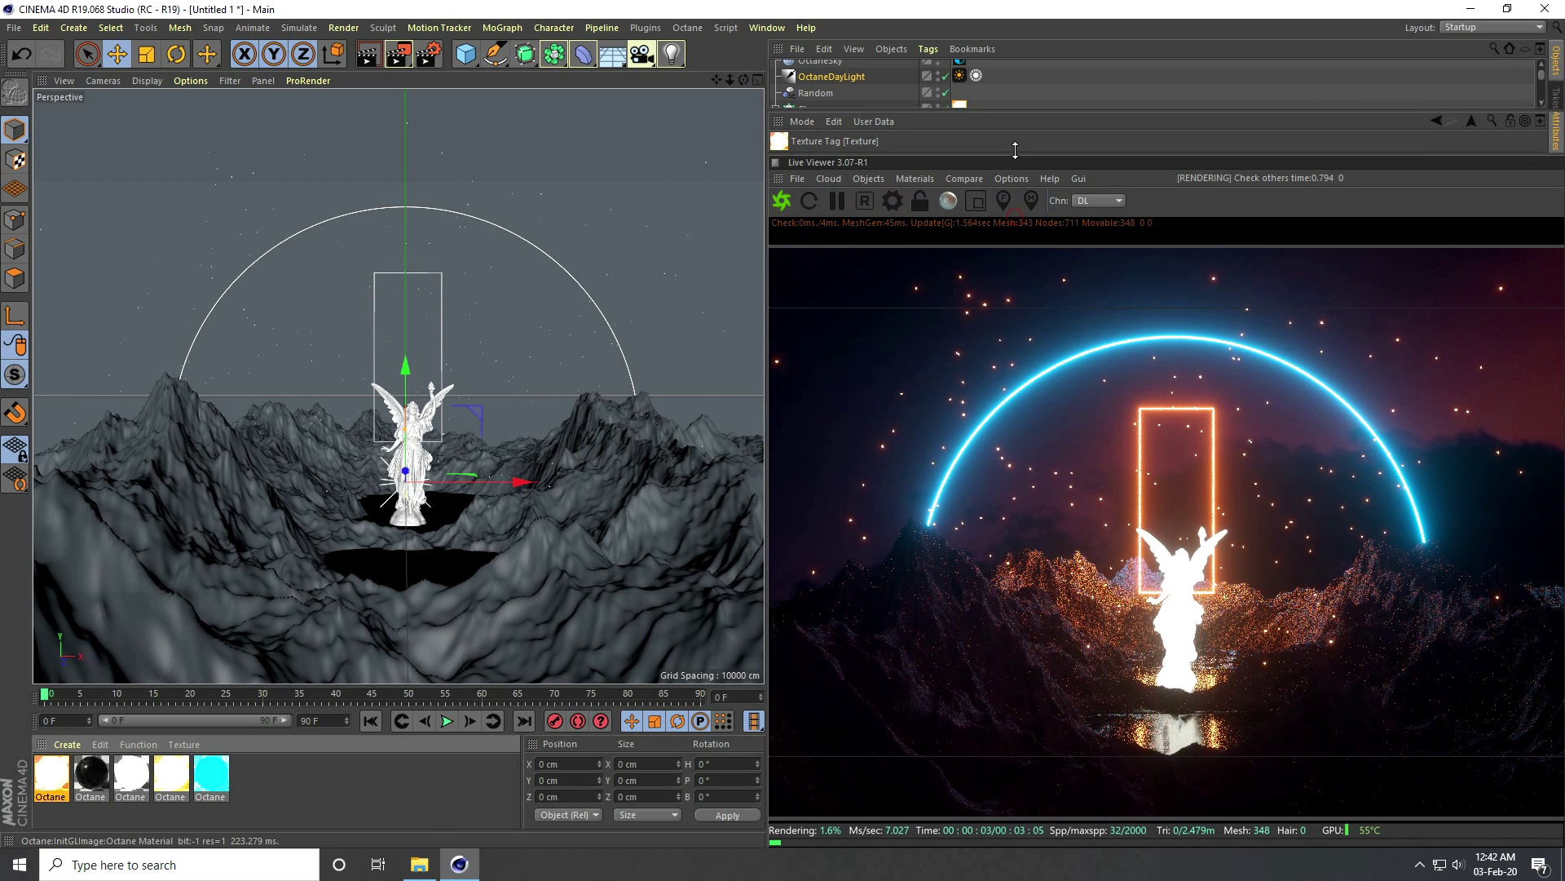
pyautogui.moveTo(764, 272); pyautogui.dragTo(675, 271)
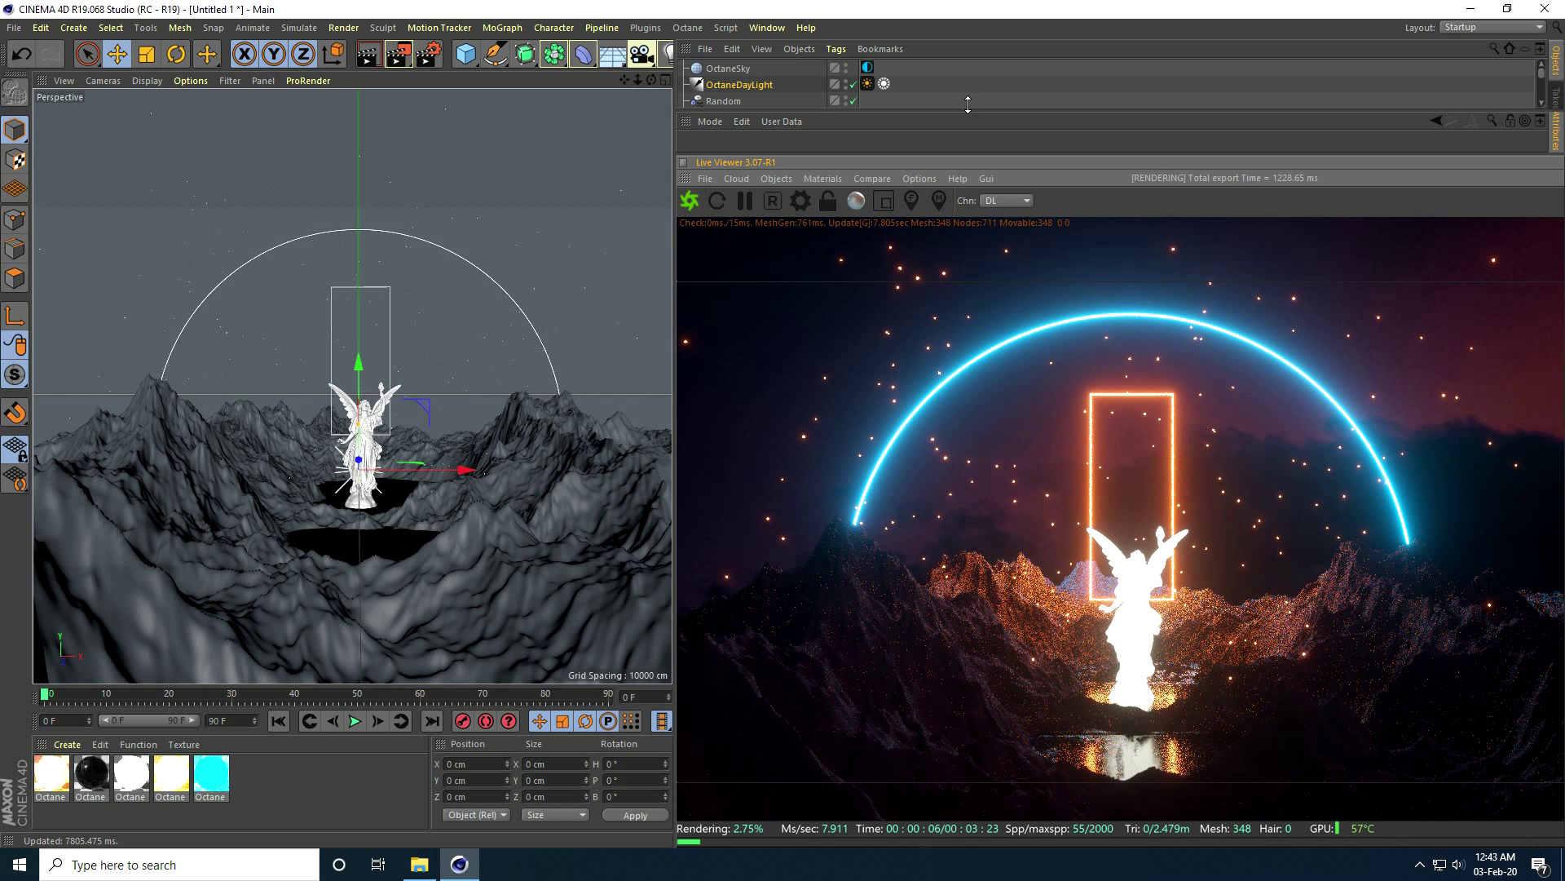
# Examine the main settings of the OctaneDayLight object's DayLight tag.
pyautogui.moveTo(969, 110); pyautogui.dragTo(972, 201)
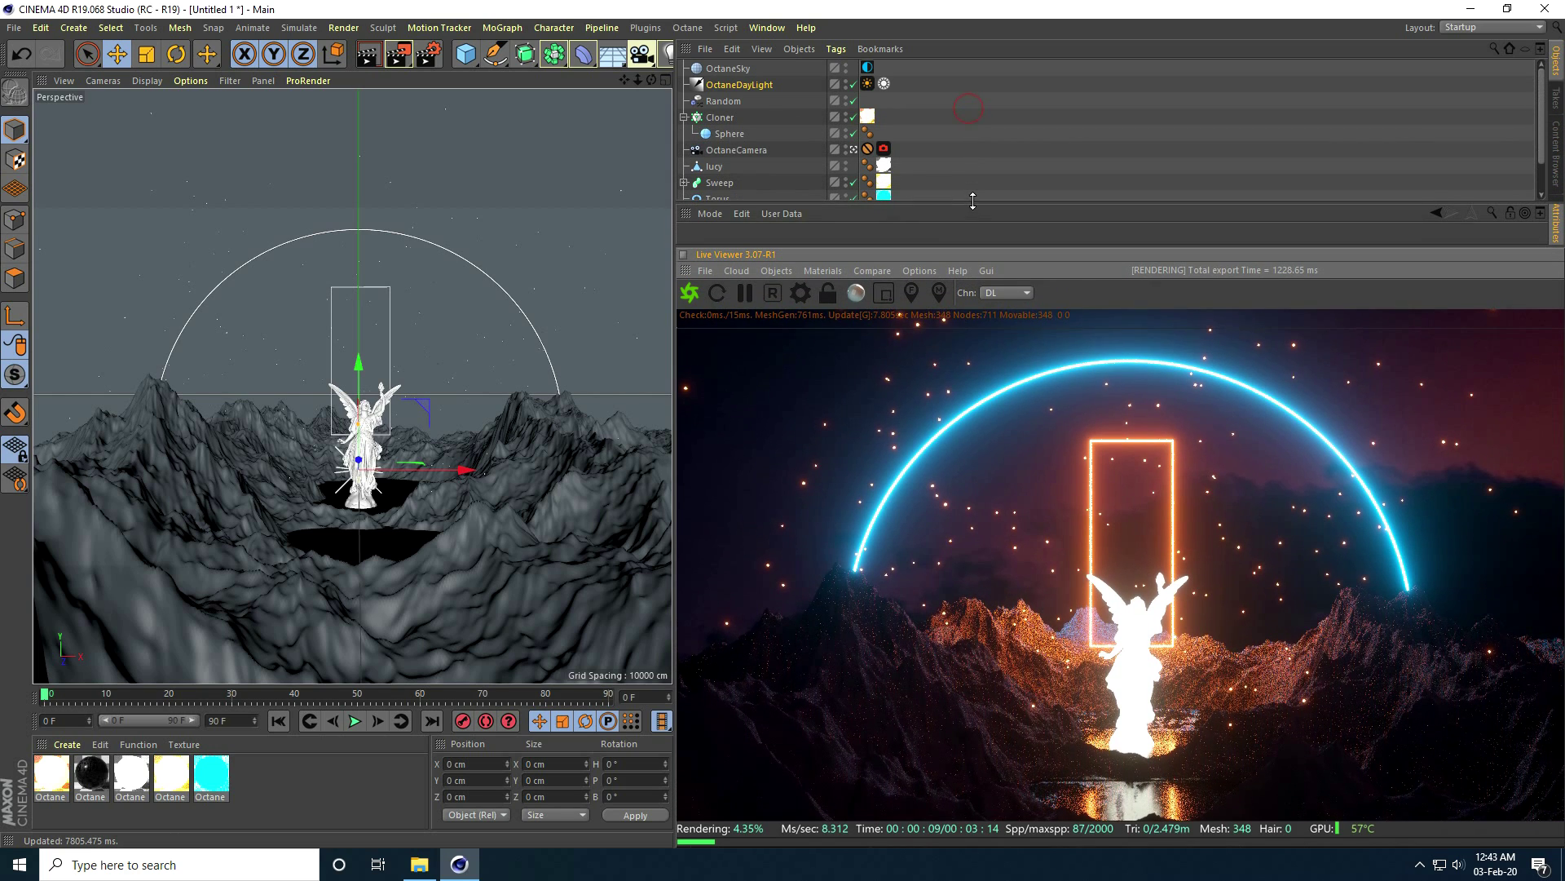
pyautogui.click(866, 83)
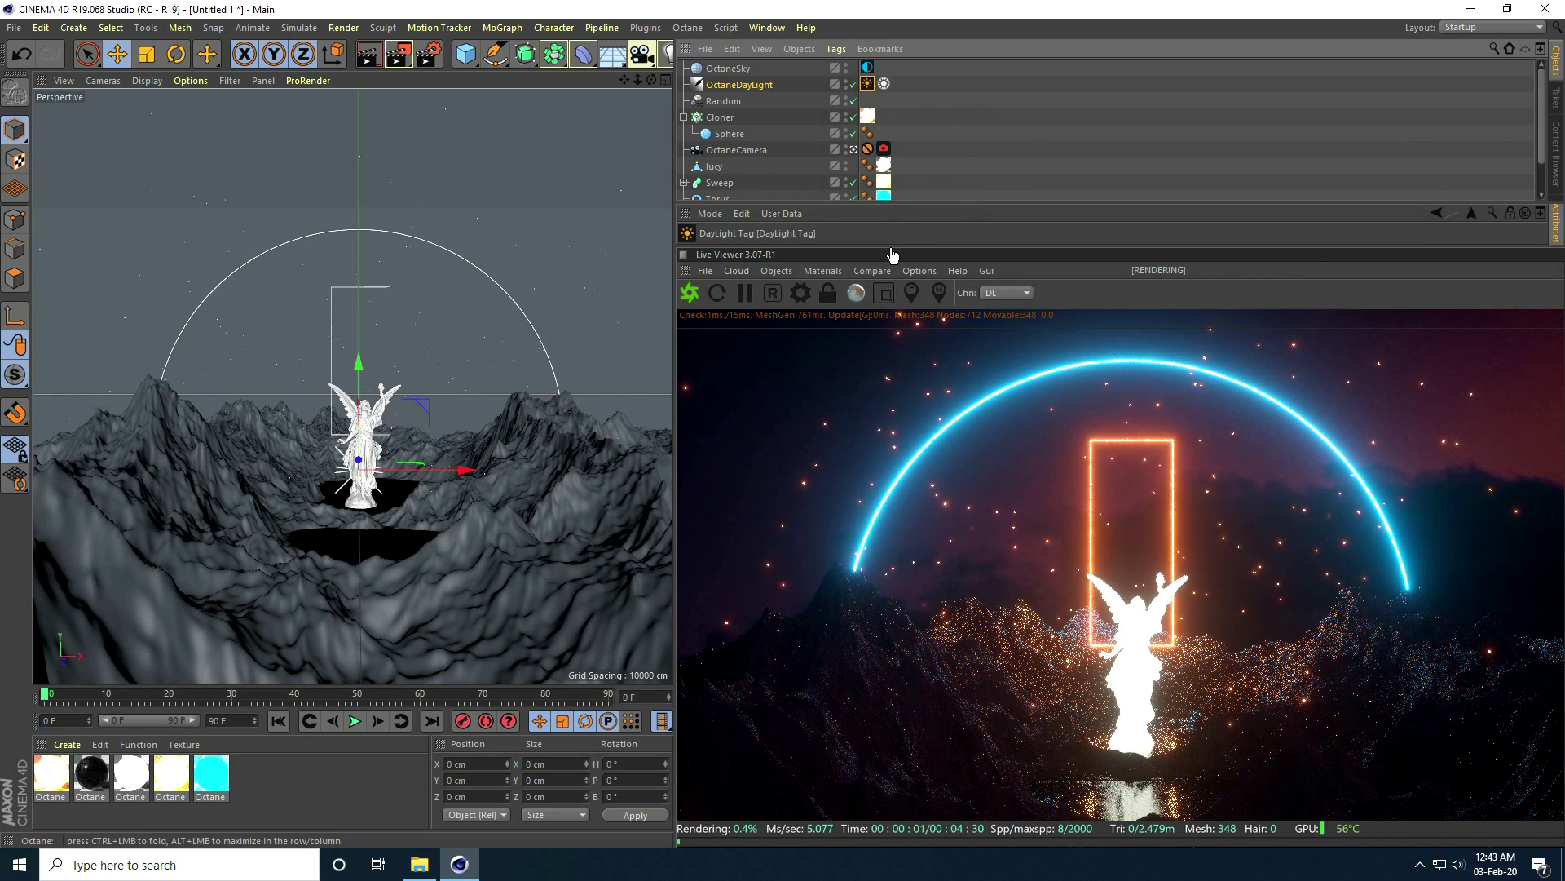
pyautogui.moveTo(882, 204); pyautogui.dragTo(848, 114)
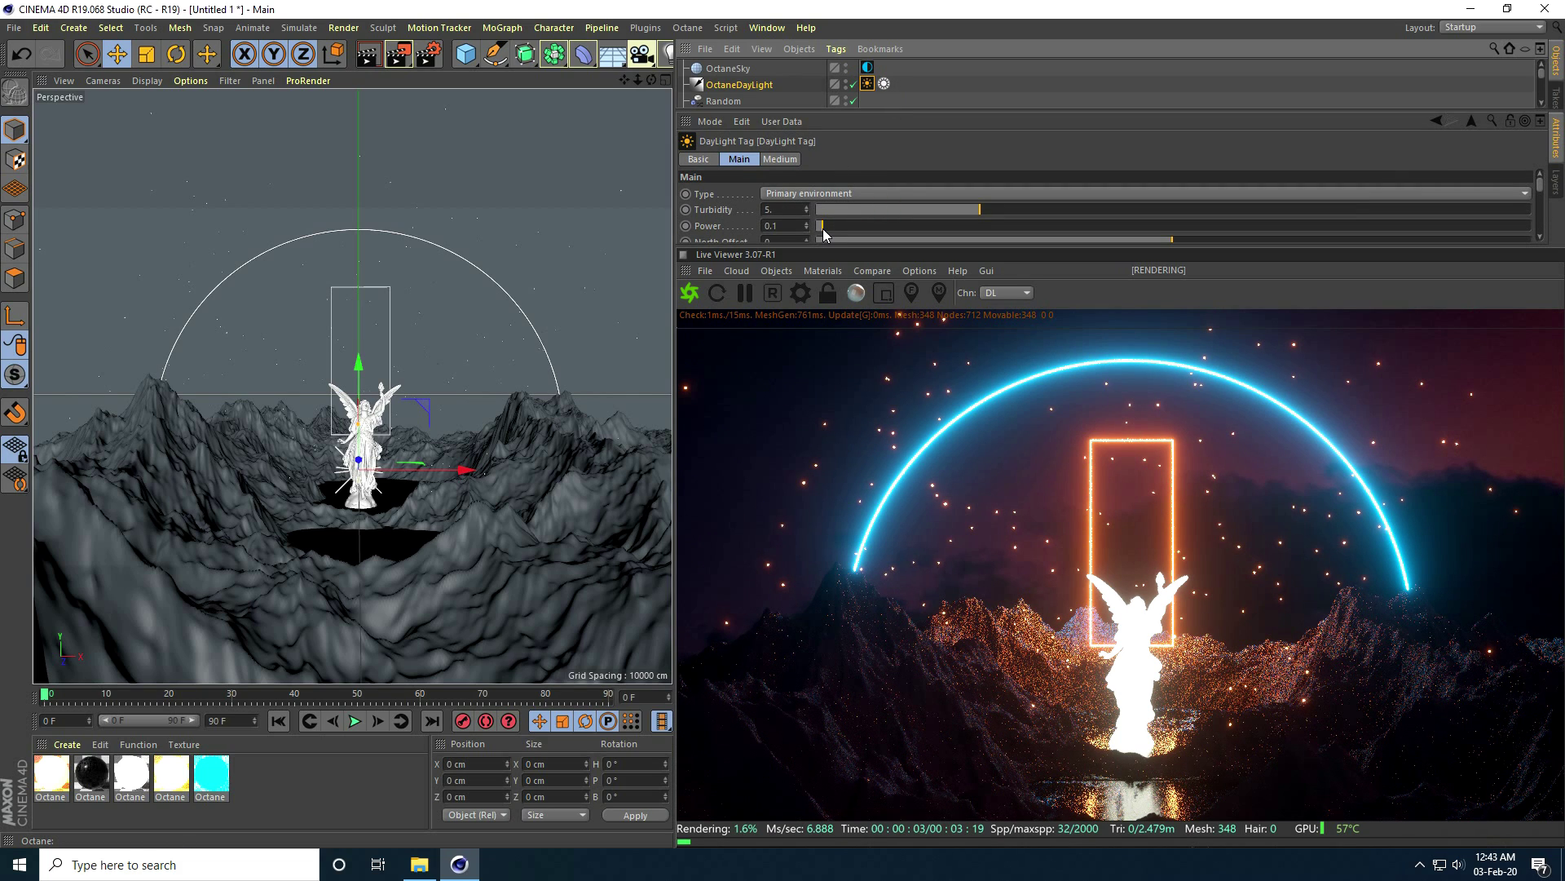
pyautogui.click(896, 159)
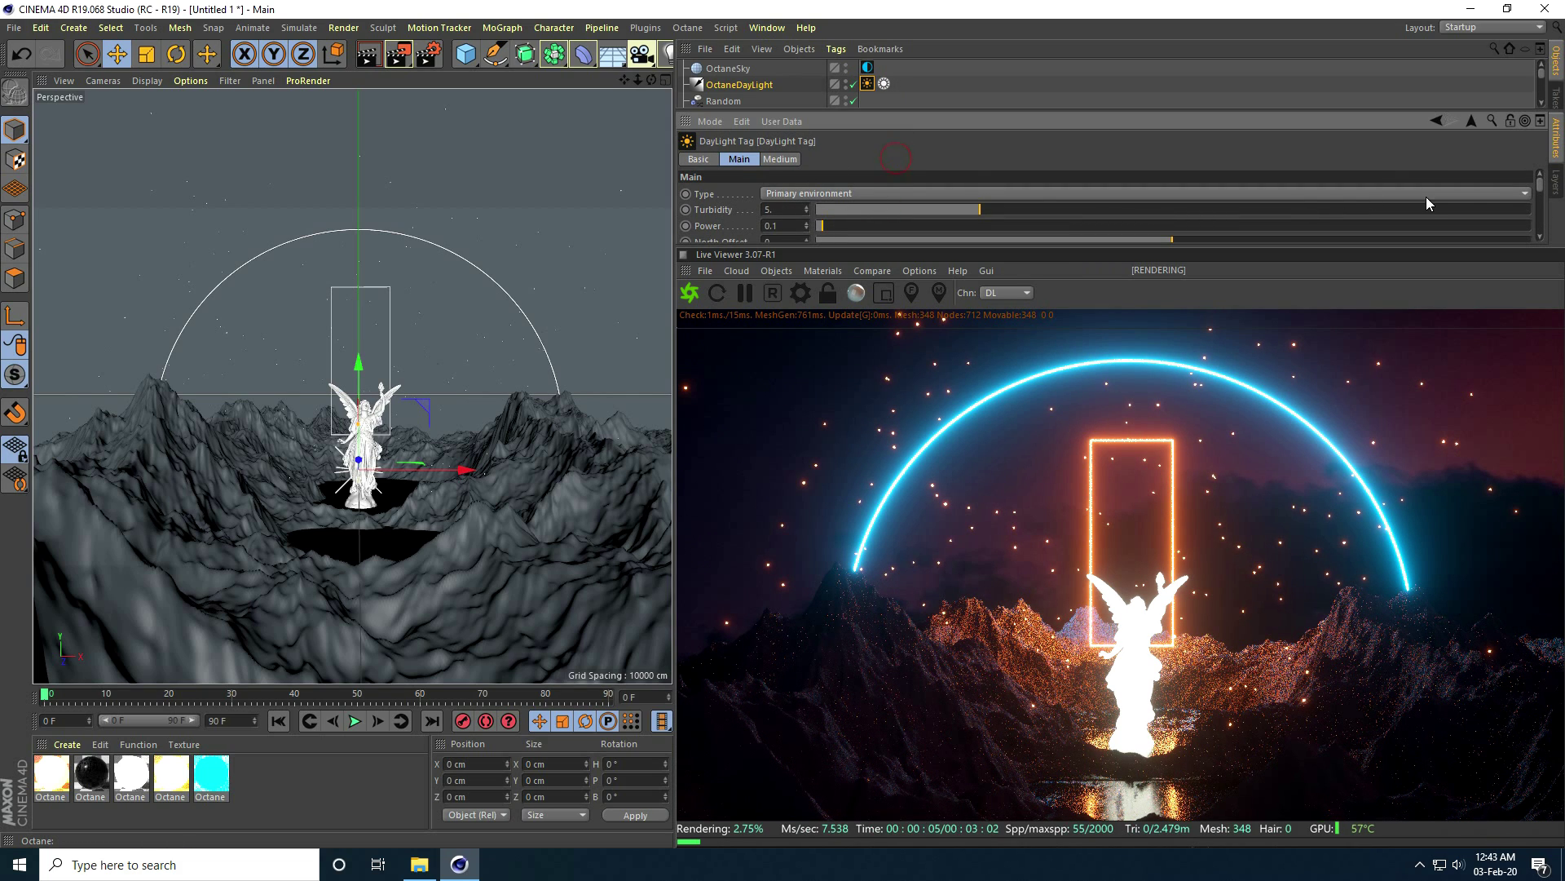
pyautogui.moveTo(1541, 185)
pyautogui.mouseDown()
pyautogui.moveTo(1544, 235)
pyautogui.moveTo(1548, 189)
pyautogui.mouseUp()
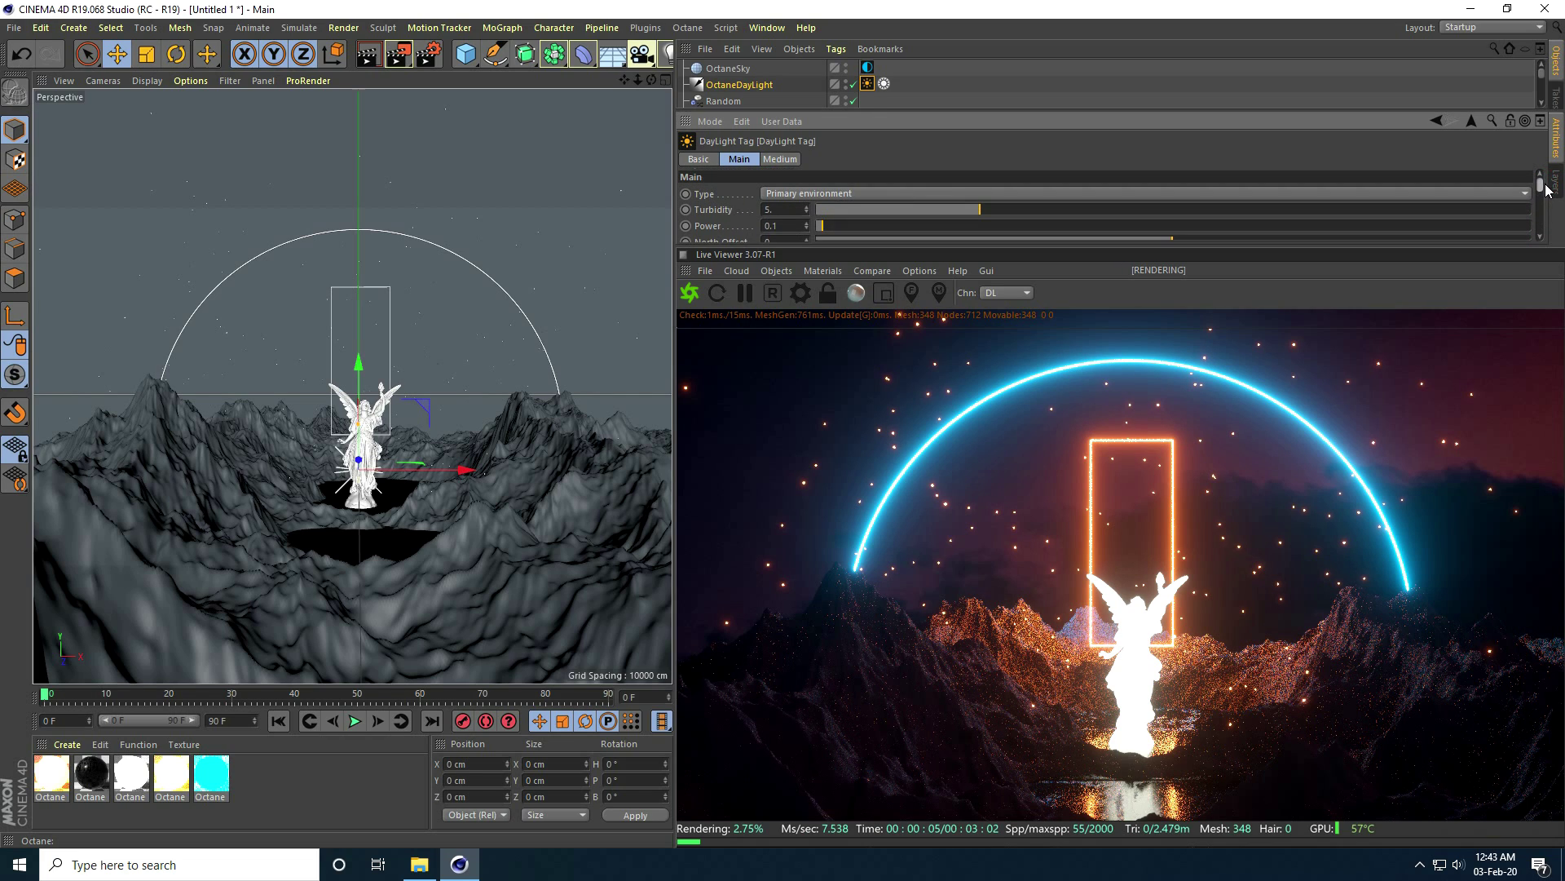
# Set the power of the OctaneSky object's environment tag to 2 and enlarge the render preview.
pyautogui.click(867, 69)
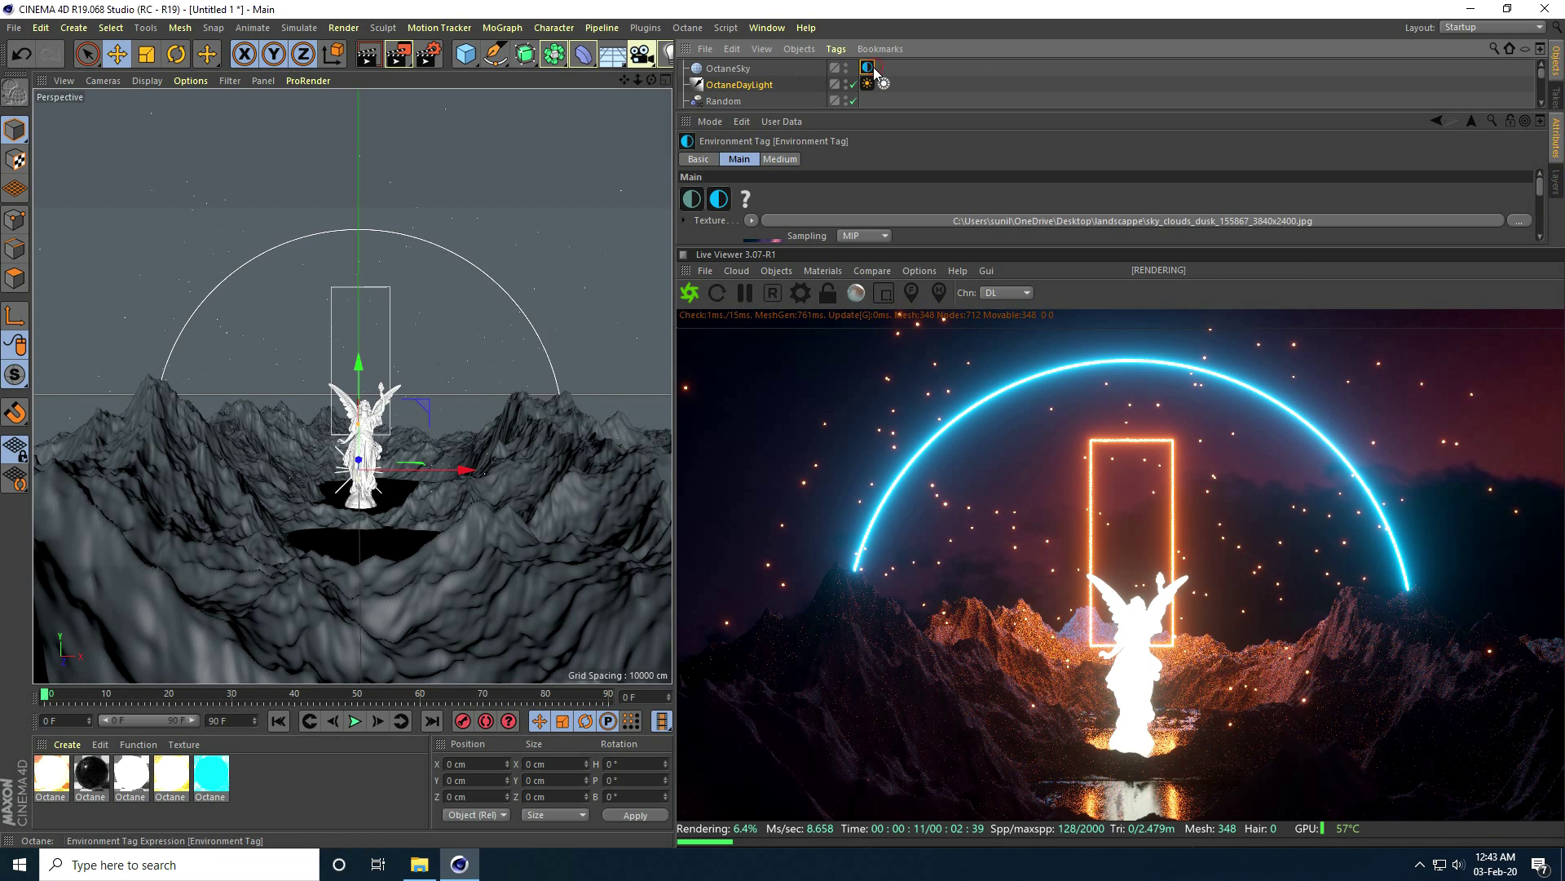
pyautogui.scroll(-4, 942, 193)
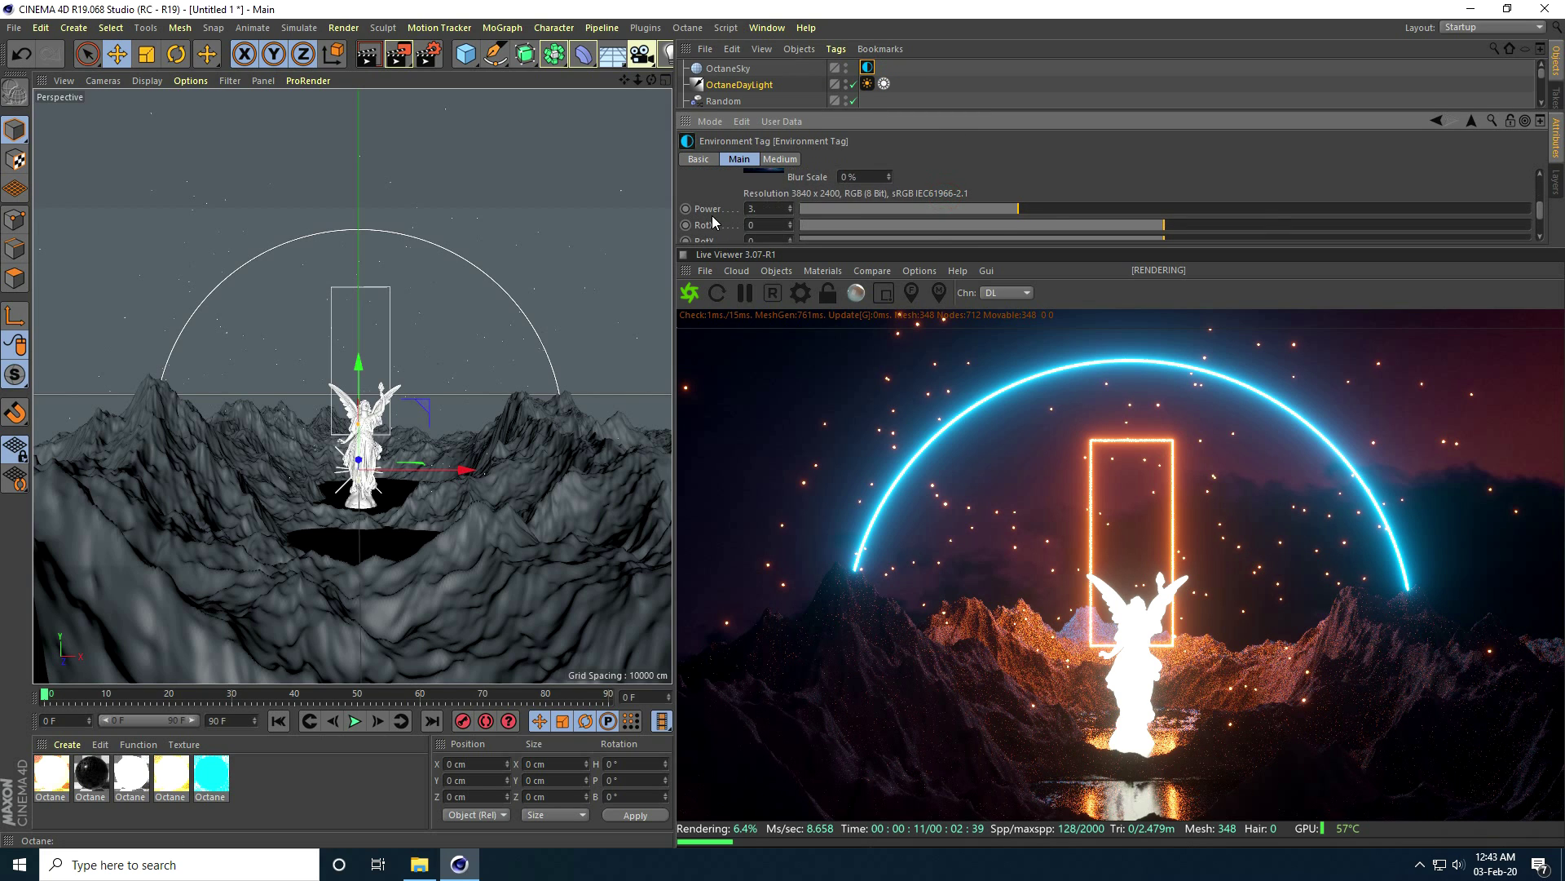
pyautogui.moveTo(1015, 209); pyautogui.dragTo(949, 209)
pyautogui.doubleClick(767, 209)
pyautogui.write('2')
pyautogui.press('Return')
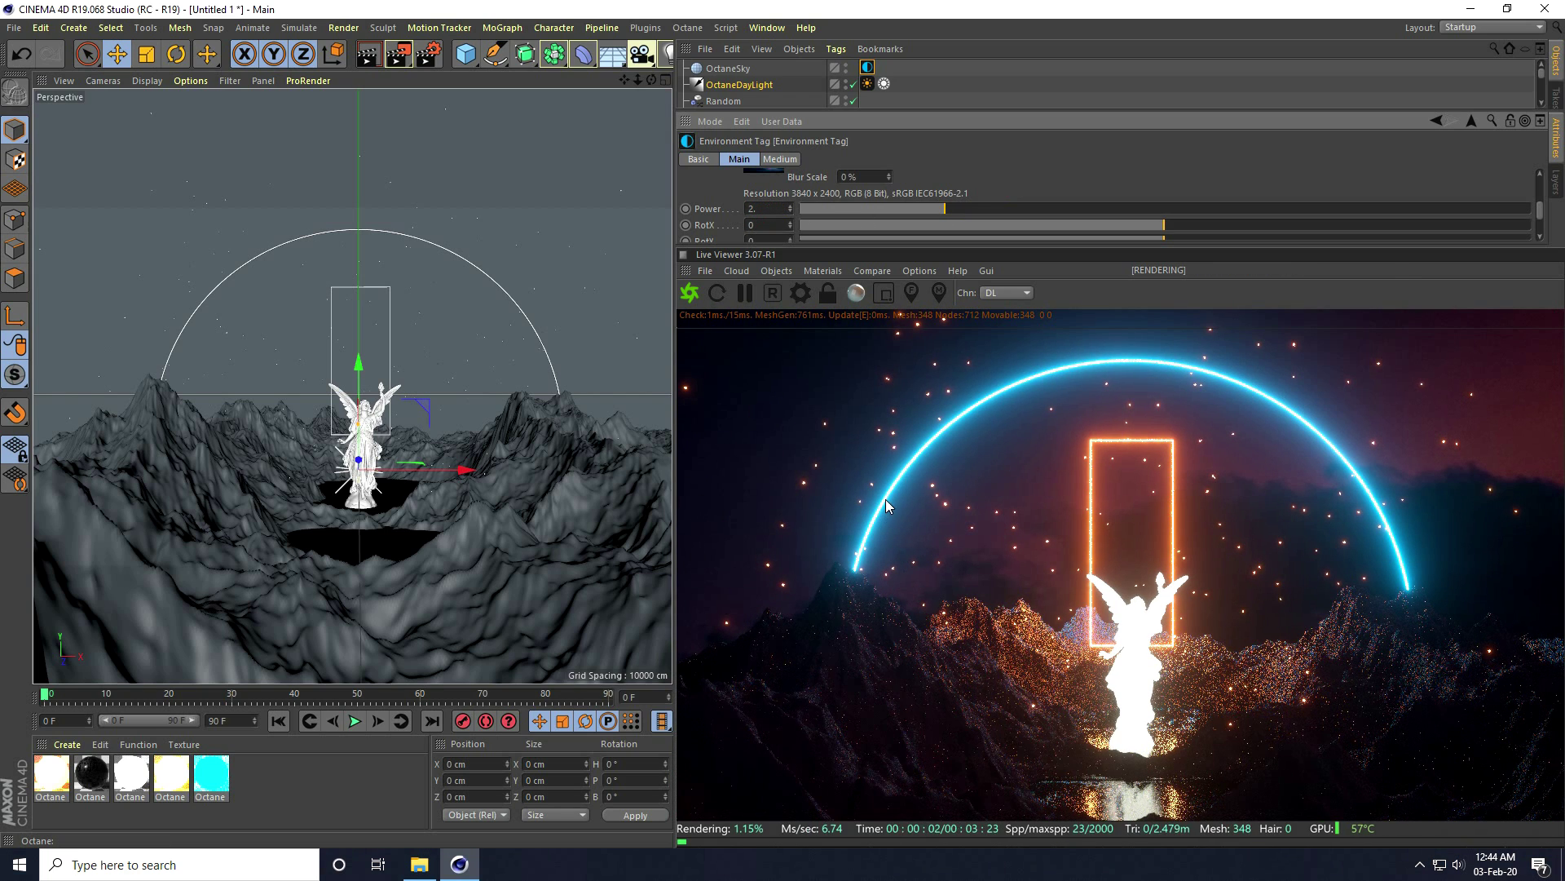
pyautogui.moveTo(906, 247); pyautogui.dragTo(903, 165)
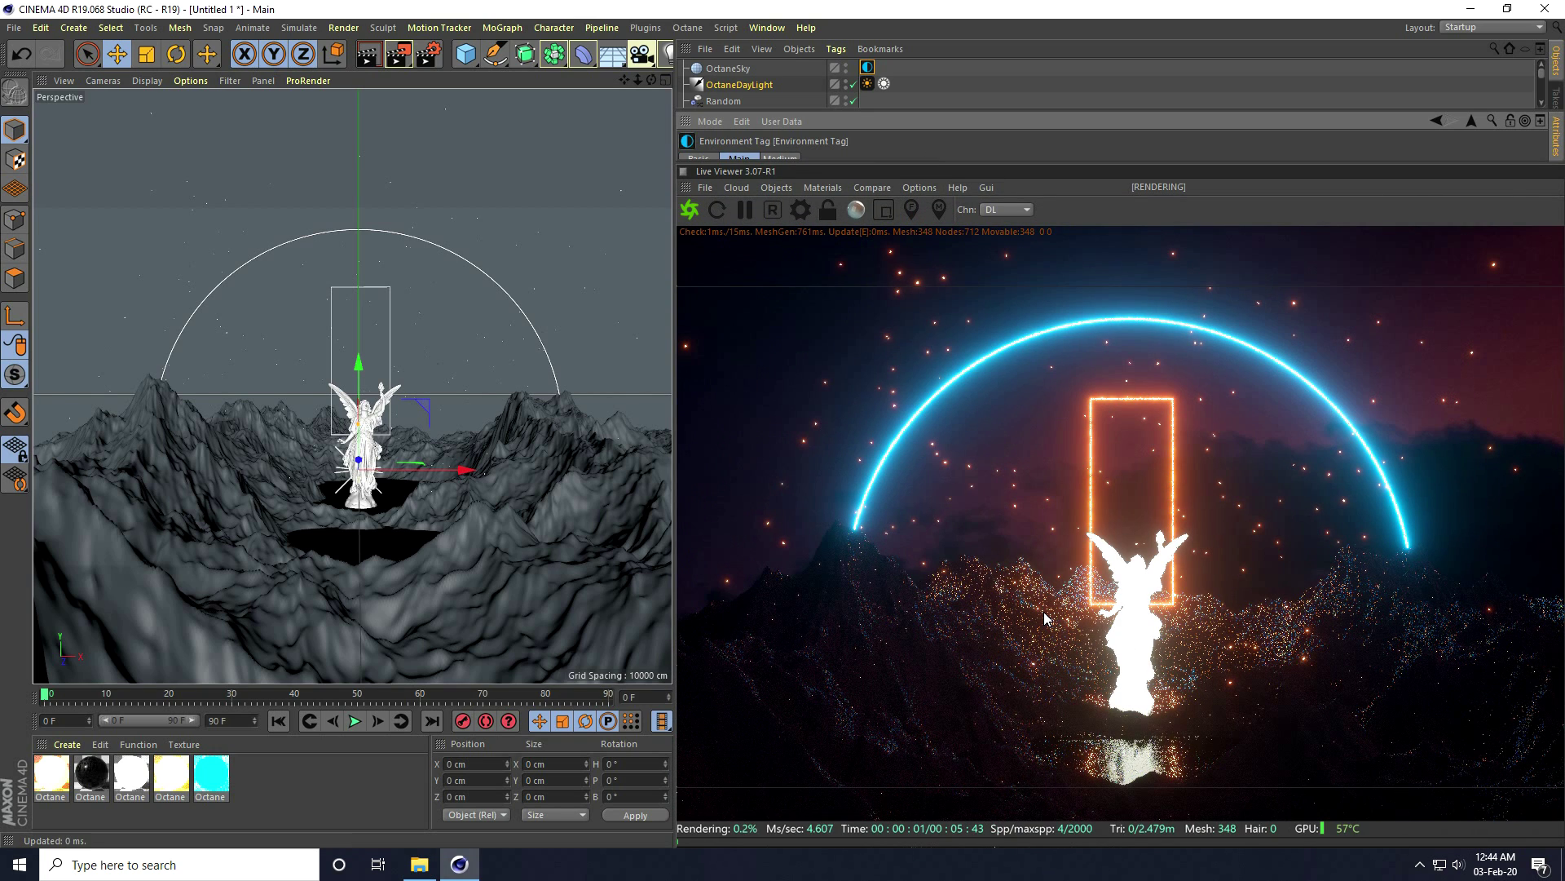